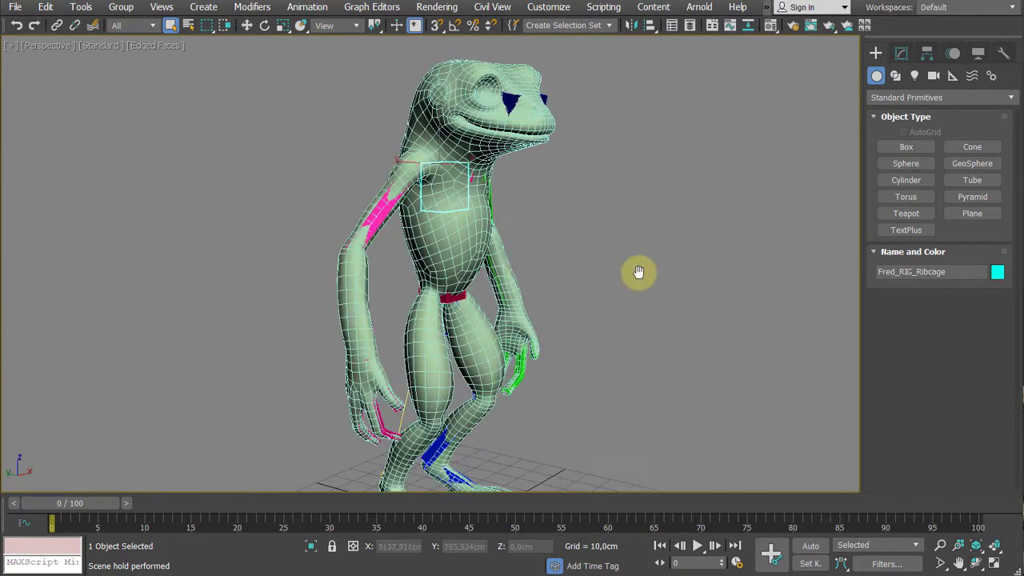
- Inspect the frog's CAT rig from several angles, toggling the body geometry's visibility to compare the bones with the mesh
scroll(657, 258, "down", 5)
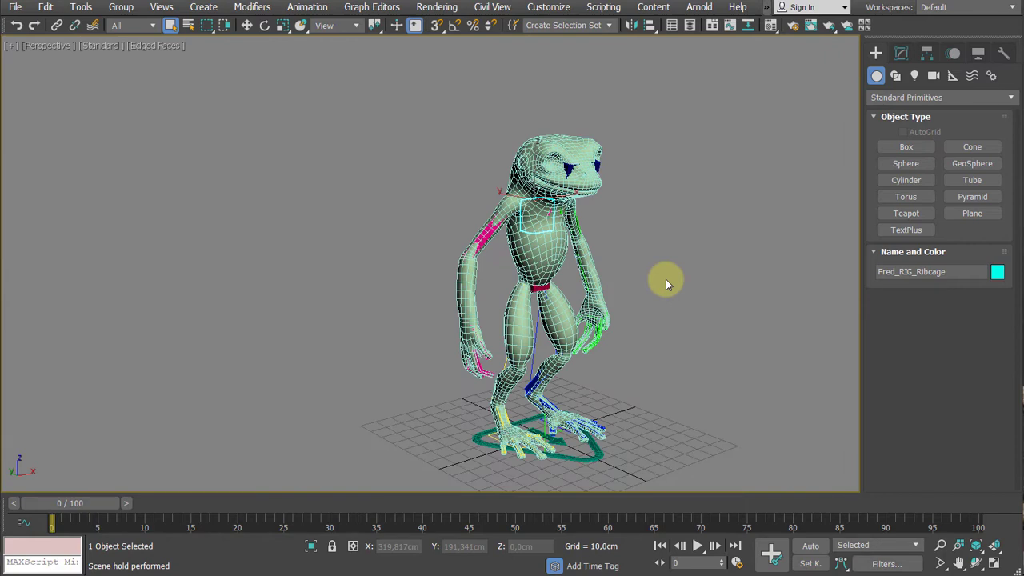
key("shift+g")
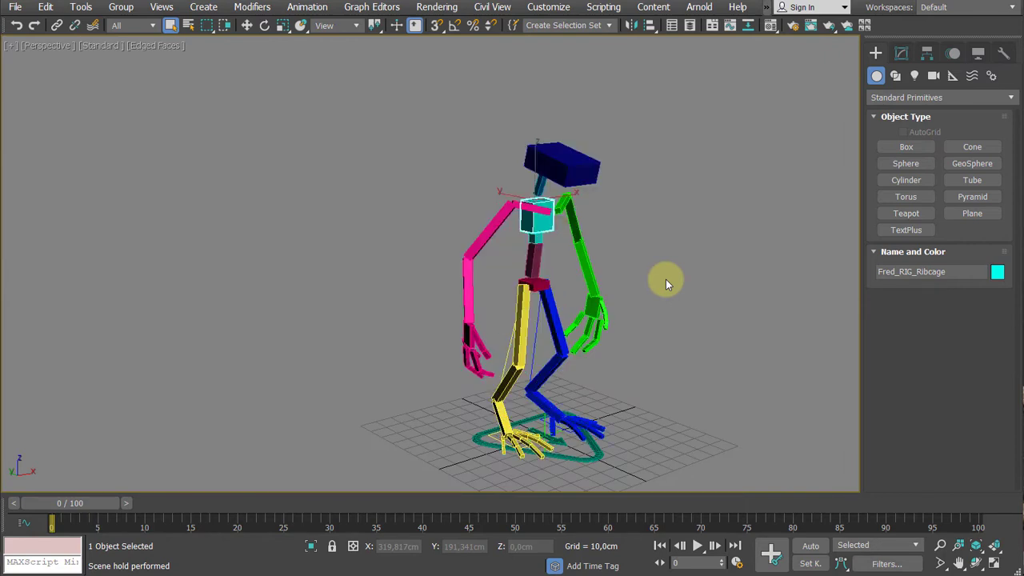
key("shift+g")
key("shift+g")
mouse_move(662, 273)
middle_mouse_down("alt")
mouse_move(674, 251)
mouse_move(579, 247)
mouse_move(664, 261)
middle_mouse_up("alt")
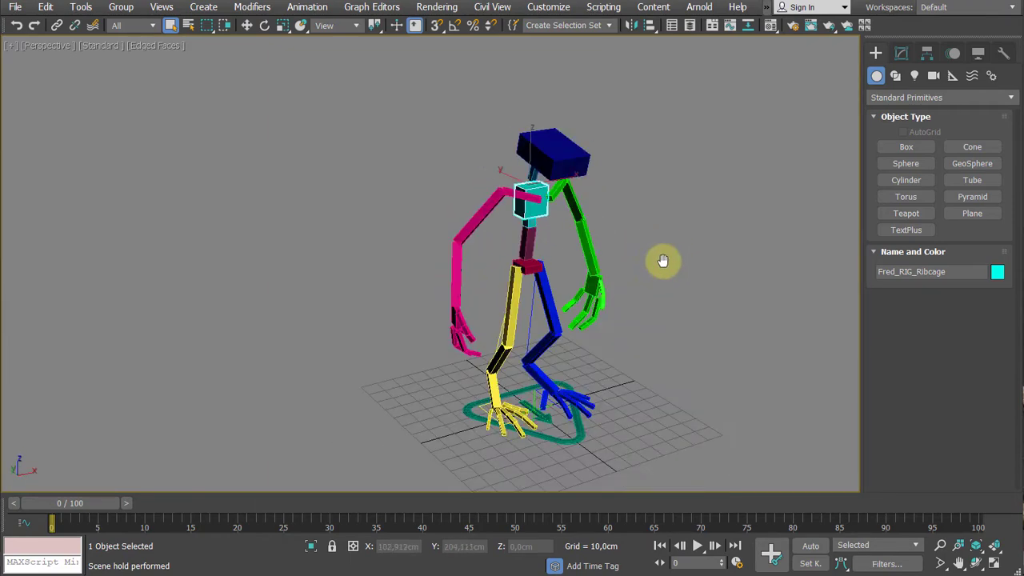
scroll(640, 344, "up", 3)
middle_click_drag(640, 344, 607, 356, "alt")
scroll(655, 343, "down", 3)
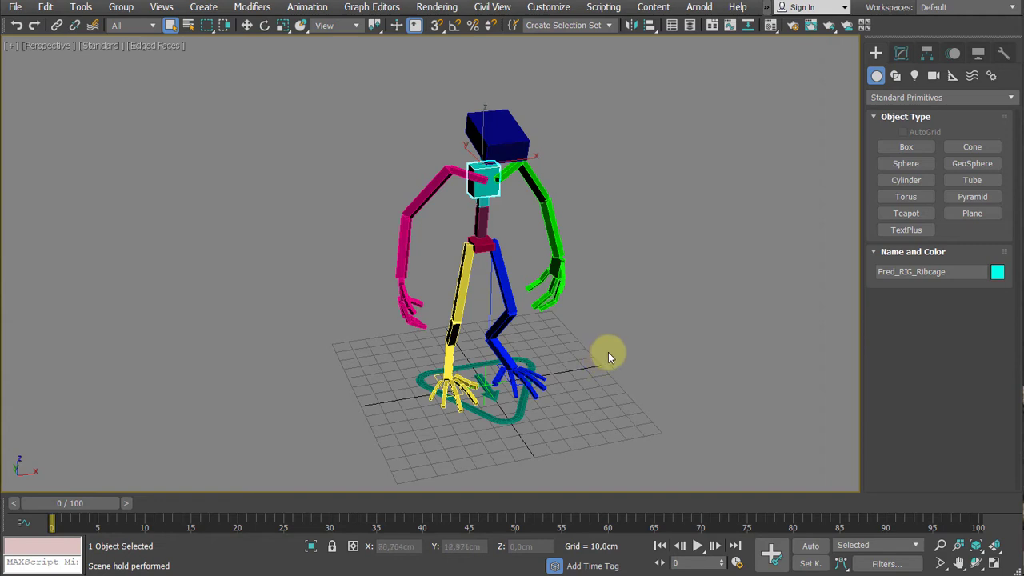
middle_click_drag(589, 355, 640, 327, "alt")
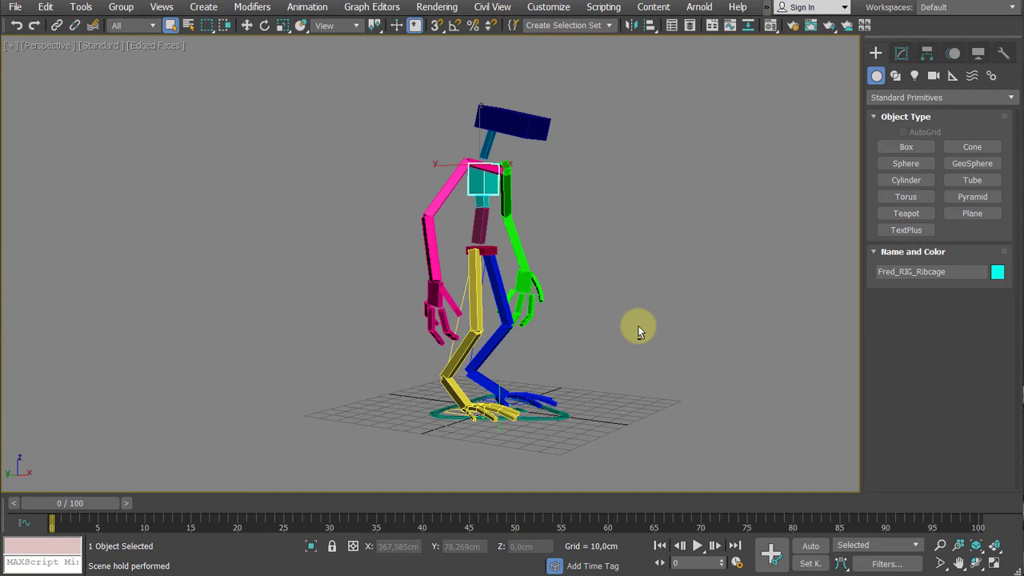
key("shift+g")
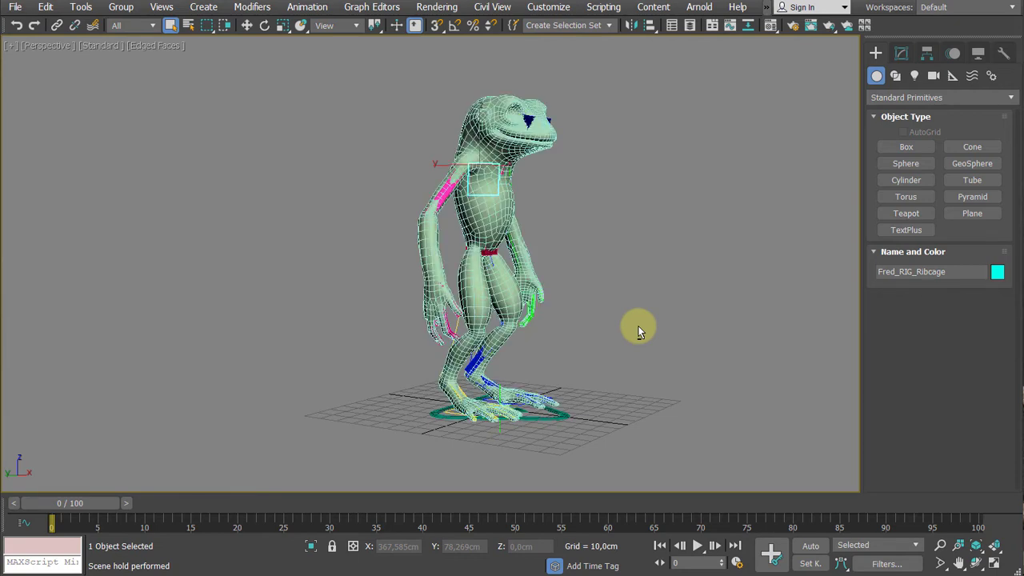
key("shift+g")
scroll(632, 331, "up", 5)
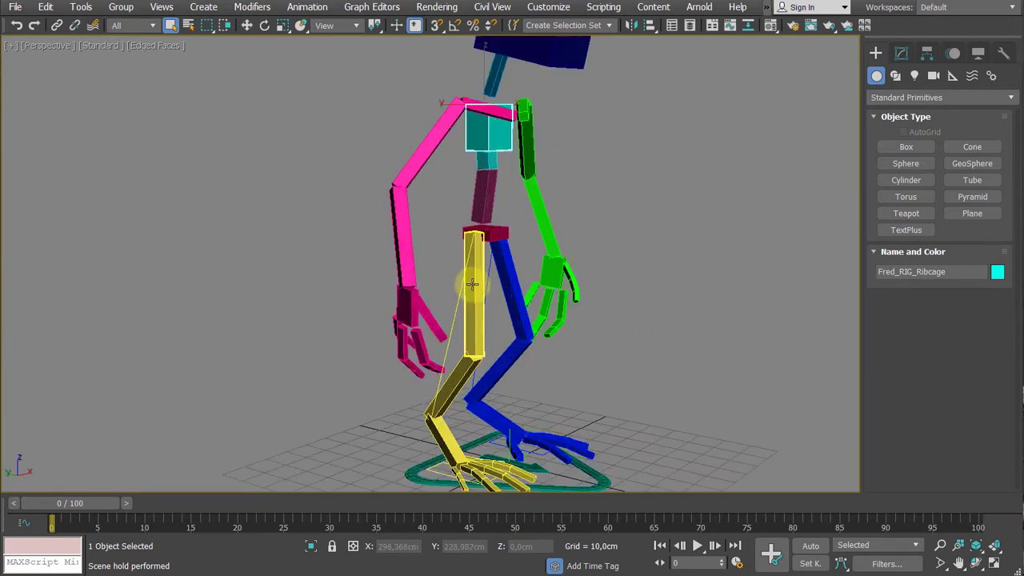
scroll(620, 298, "down", 5)
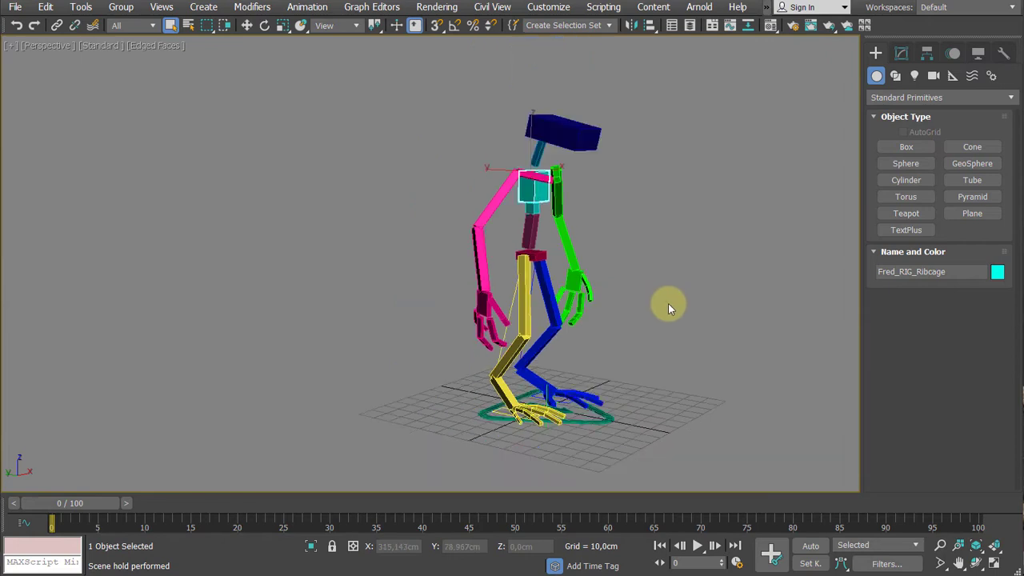
key("shift+g")
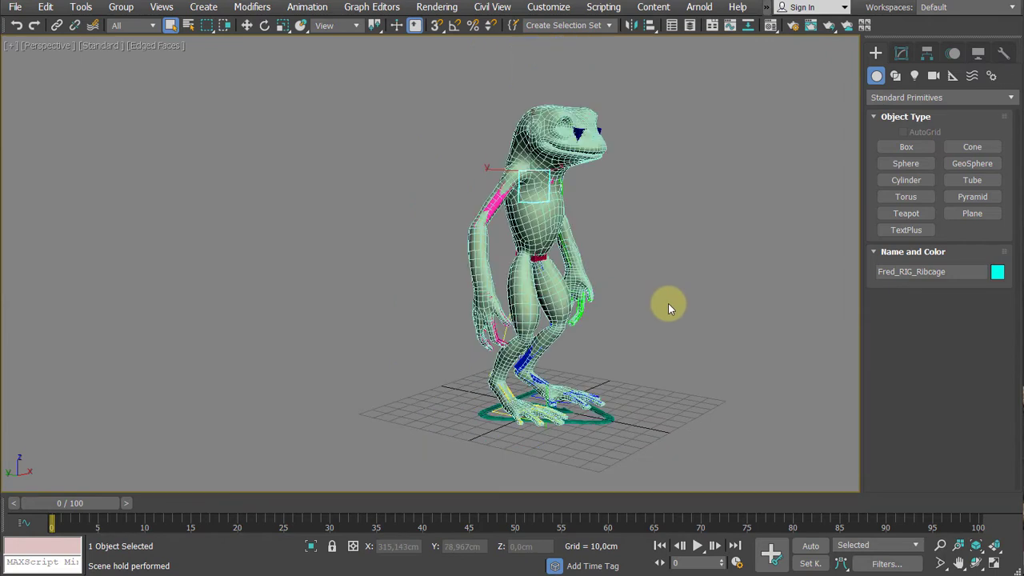
key("shift+g")
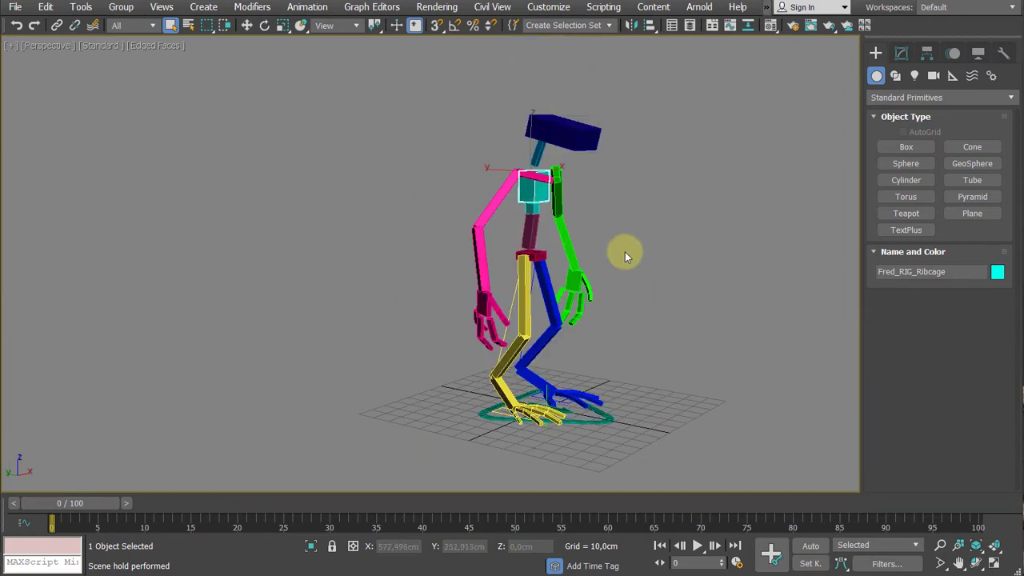
middle_click_drag(708, 278, 680, 275, "alt")
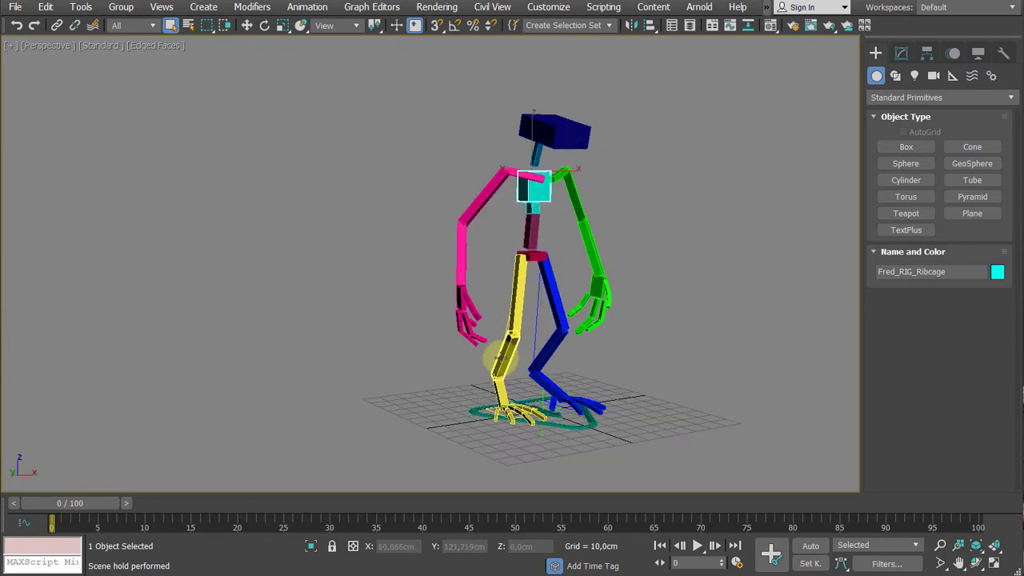
middle_click_drag(699, 283, 638, 280)
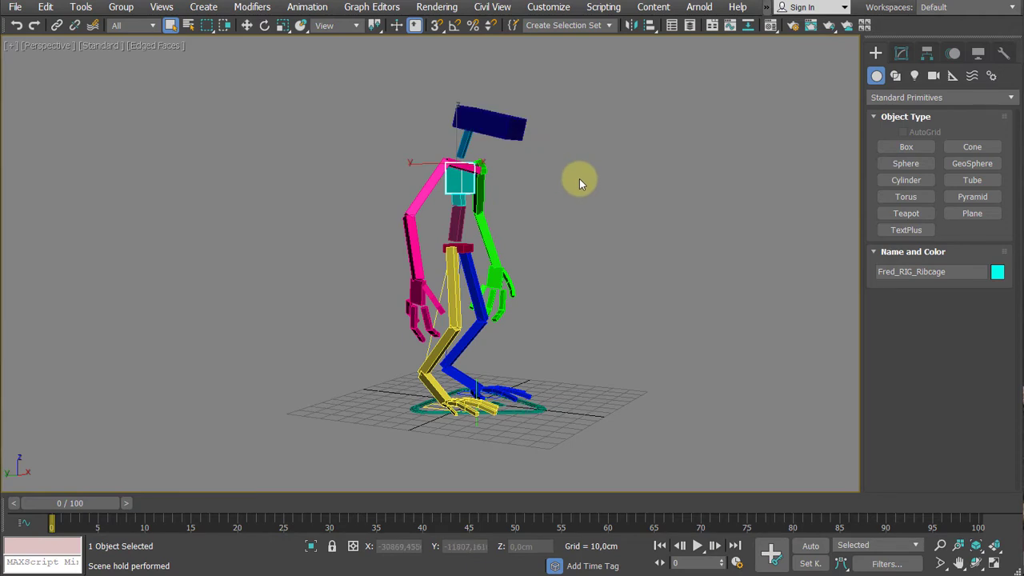
middle_click_drag(580, 179, 566, 237)
- Unhide the frog body mesh, select it, and review its display settings in Object Properties, including Show Frozen in Gray
key("shift+g")
left_click(489, 192)
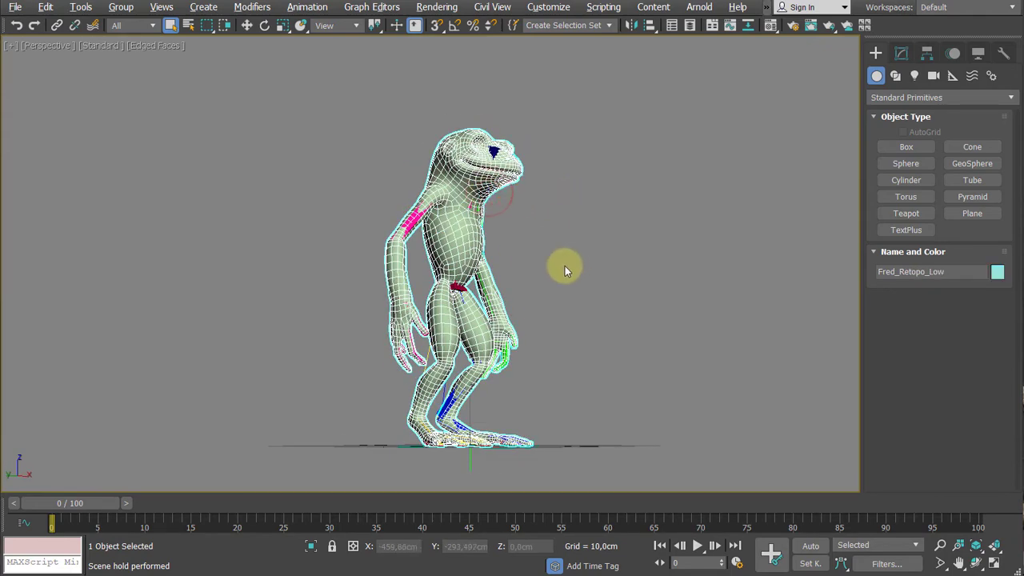
scroll(608, 288, "up", 6)
right_click(593, 261)
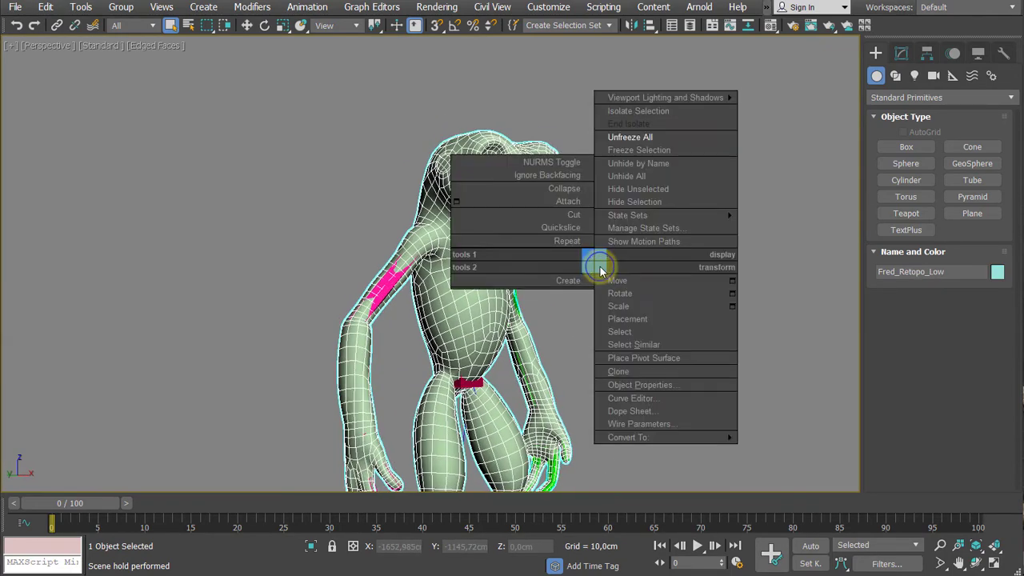
mouse_move(628, 437)
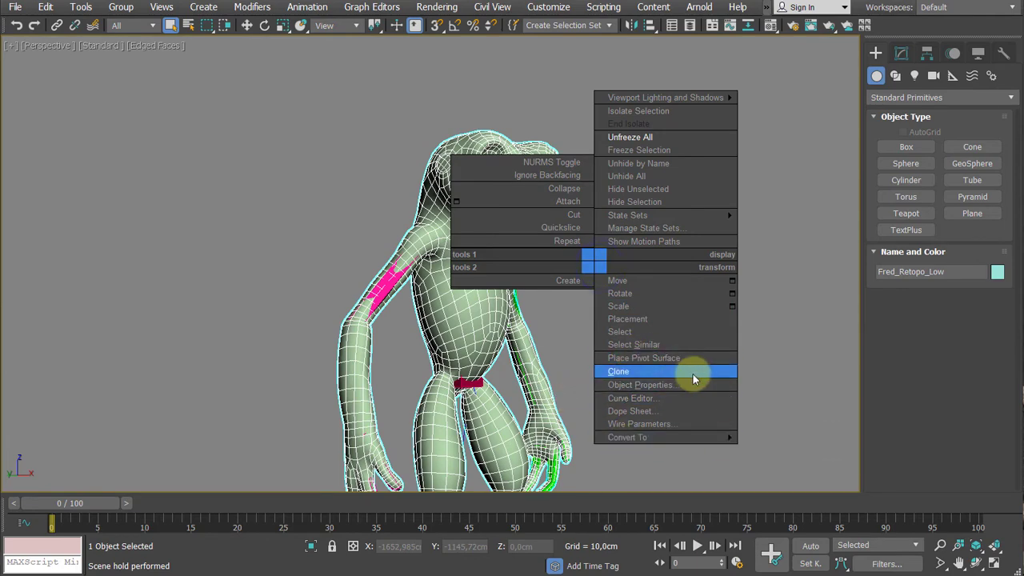
left_click(661, 384)
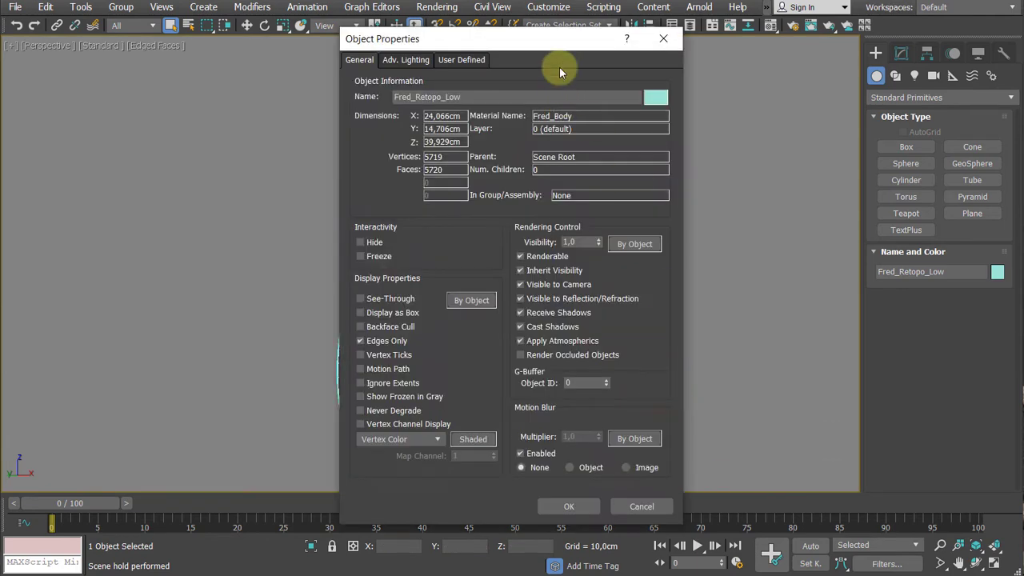
left_click_drag(612, 37, 807, 16)
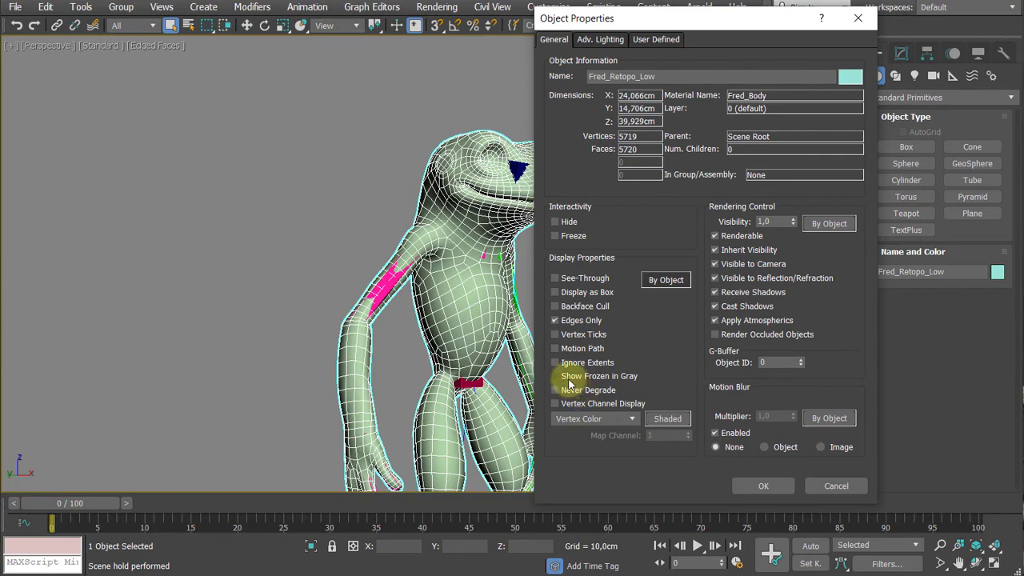
left_click(747, 485)
- Freeze the frog body mesh and undo the freeze
middle_click_drag(589, 304, 483, 278)
right_click(483, 279)
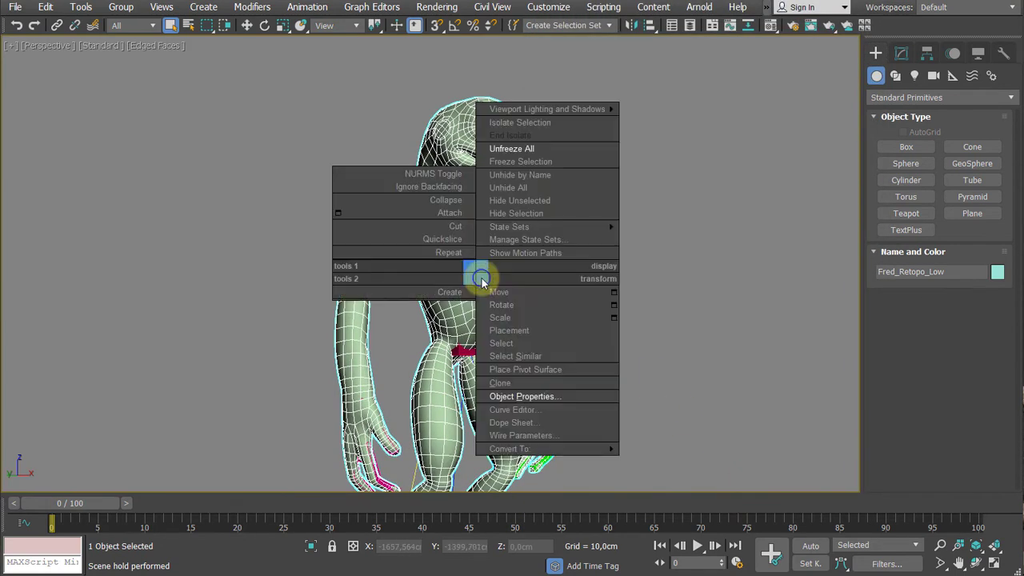
left_click(516, 163)
middle_click_drag(571, 227, 567, 256)
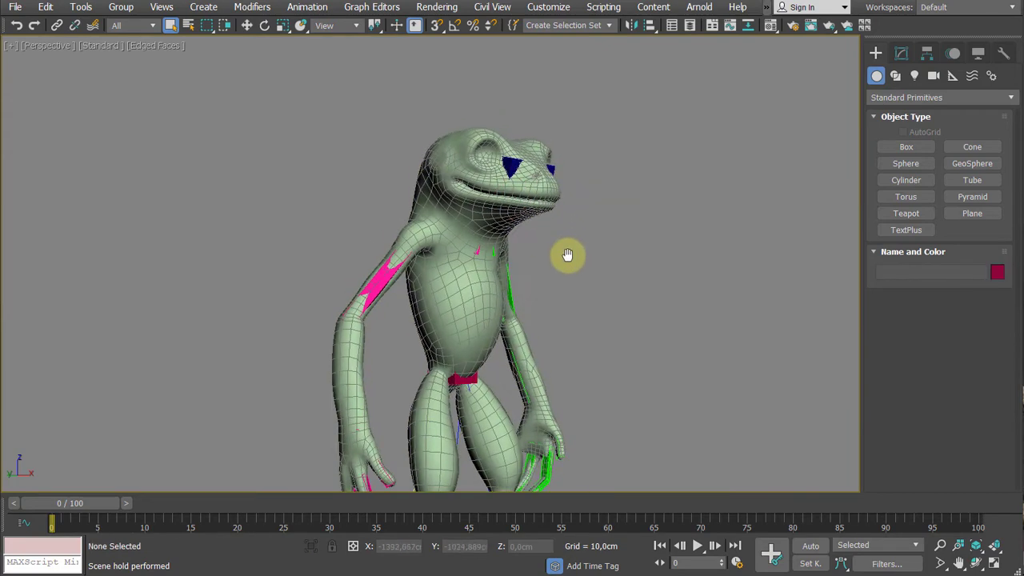
middle_click_drag(485, 238, 496, 201)
key("ctrl+z")
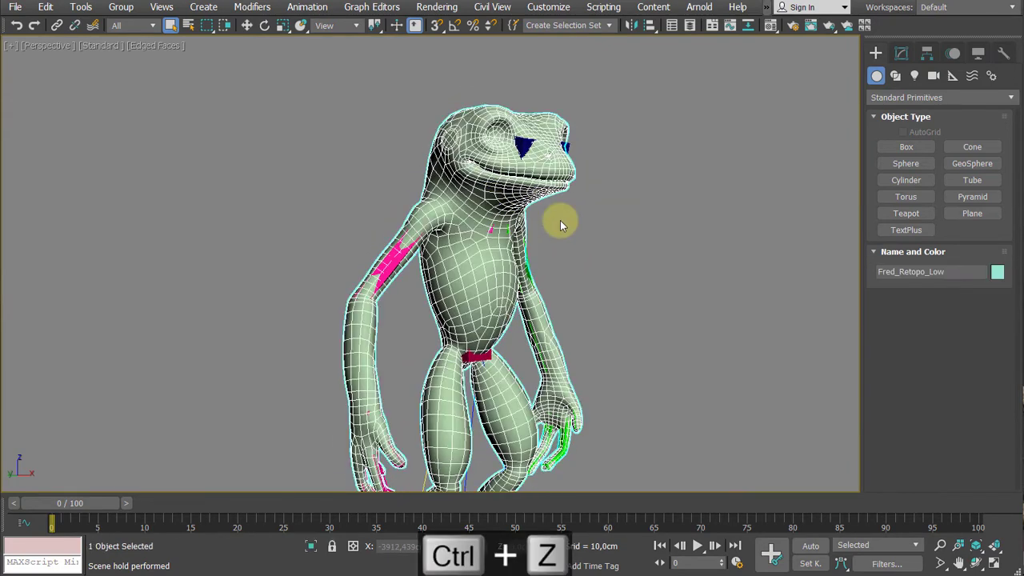
- Make the selected frog body mesh see-through and freeze it
key("alt+x")
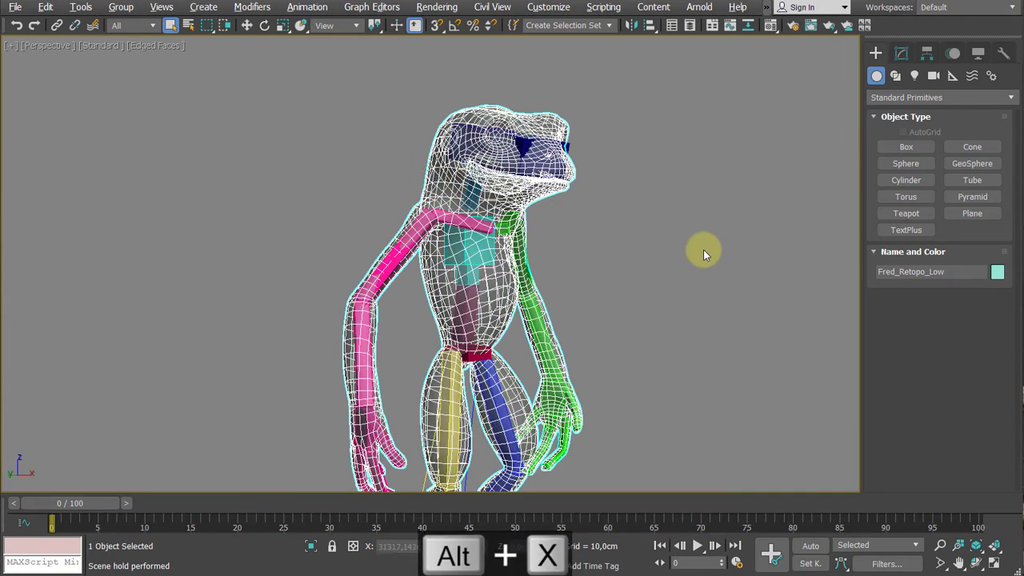
right_click(527, 192)
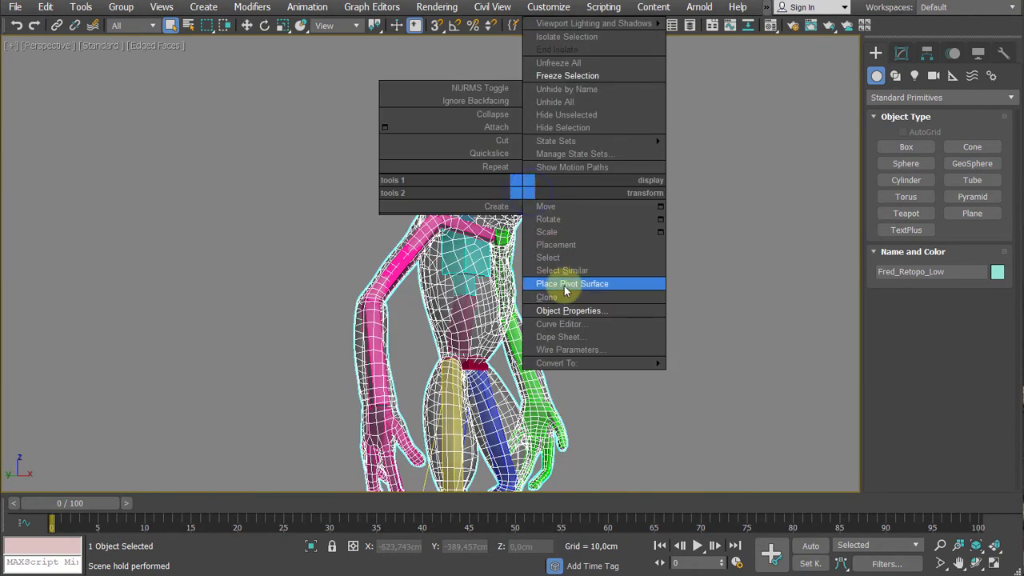
left_click(595, 72)
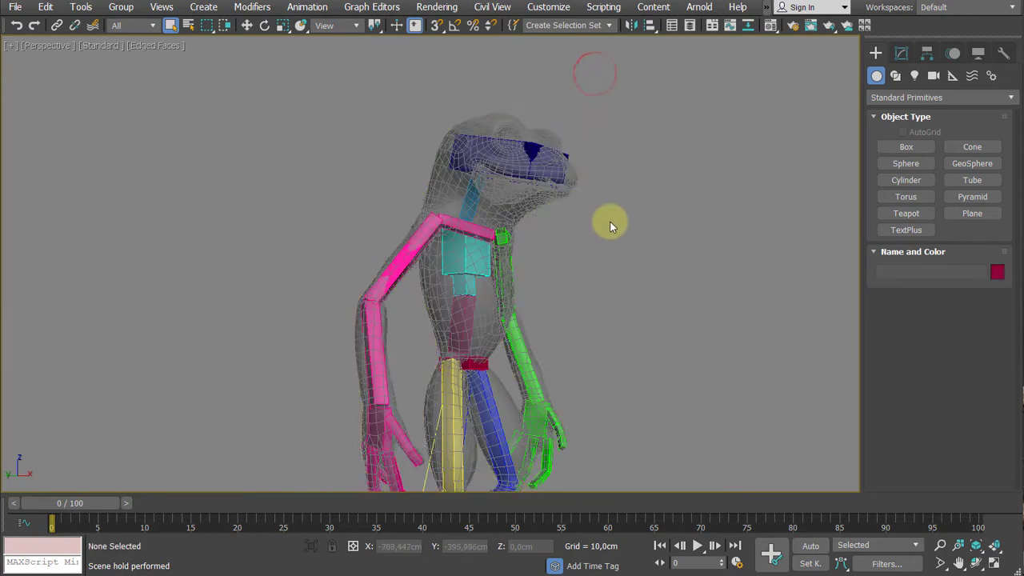
- Test that rig parts can be picked through the frozen mesh by selecting the neck bone, and clear the selection
middle_click_drag(611, 222, 480, 228, "alt")
left_click(472, 206)
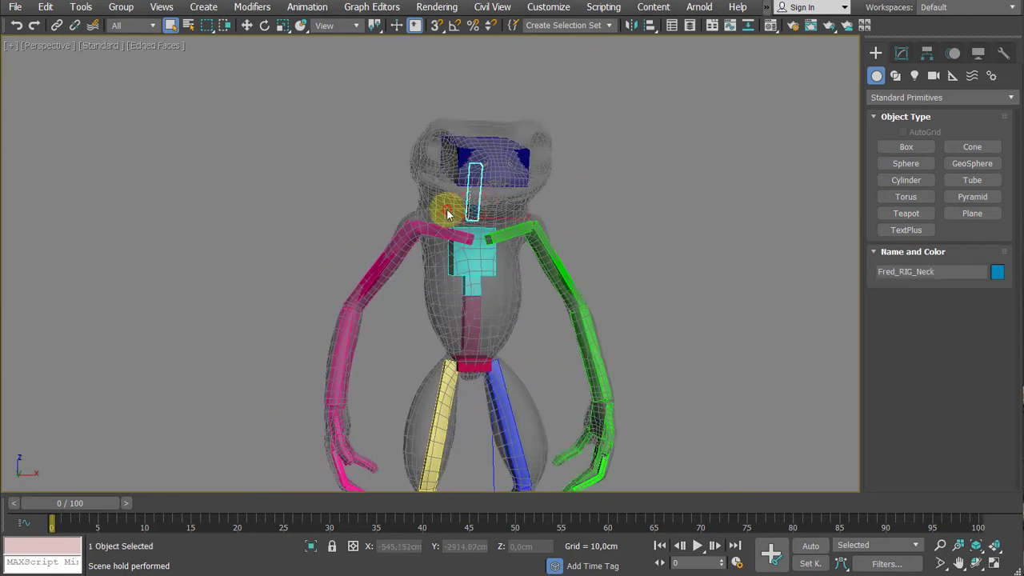
left_click(485, 214)
- Select the rig's head hub, show its Hub Setup parameters, and examine how the hub sits inside the frog's head
scroll(582, 242, "up", 4)
middle_click_drag(562, 244, 555, 263, "alt")
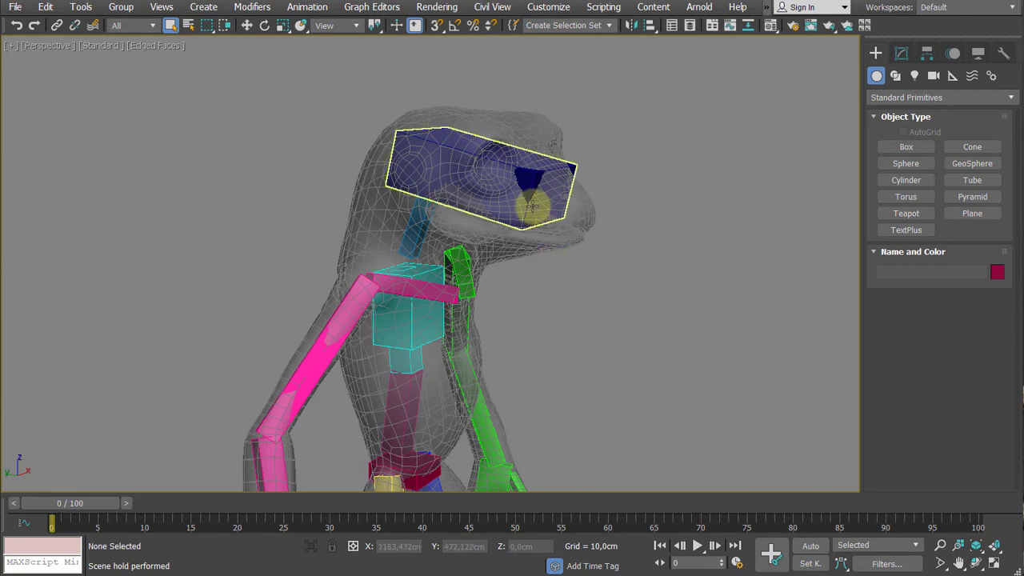
left_click(533, 204)
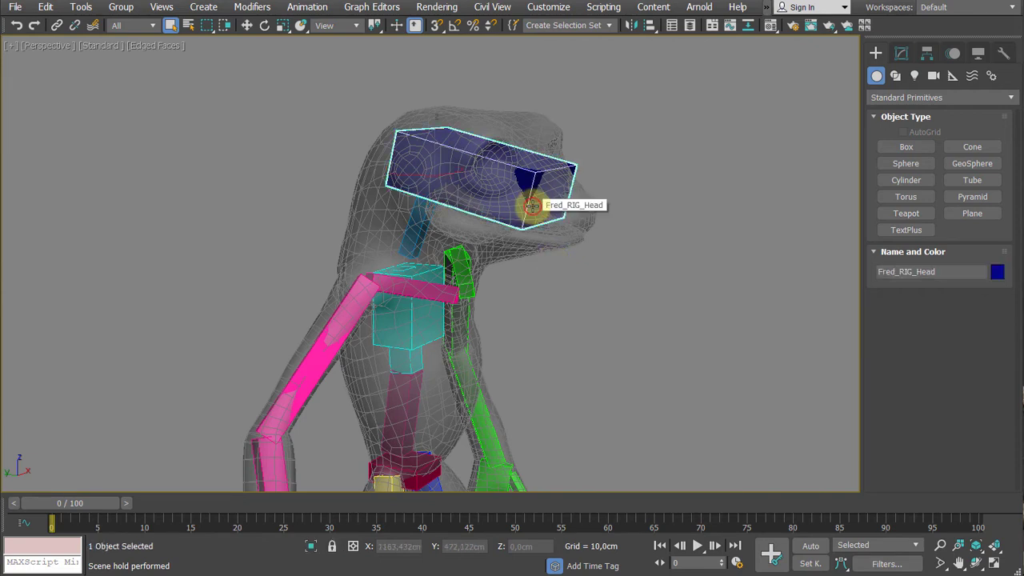
left_click(903, 53)
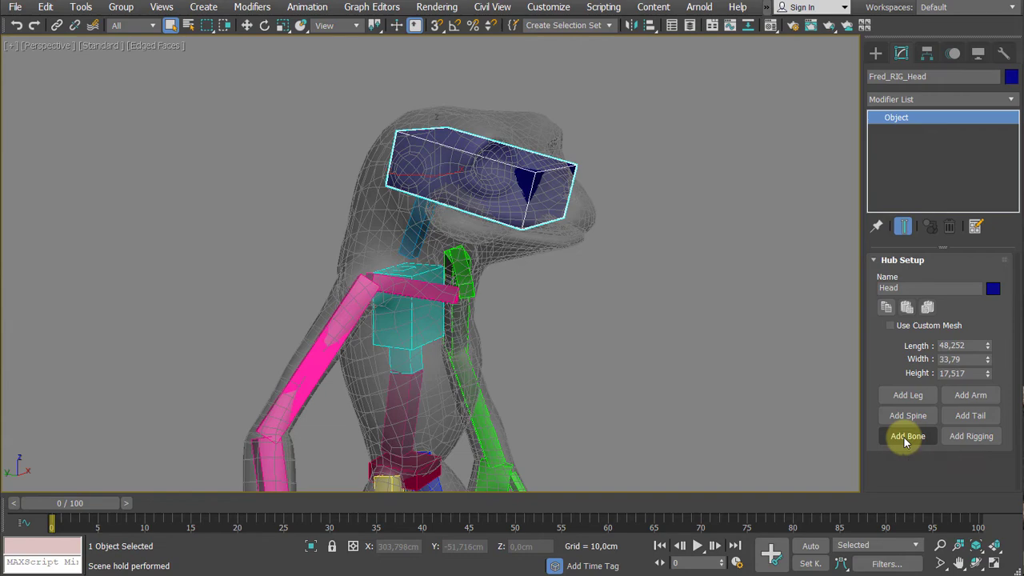
middle_click_drag(629, 337, 649, 344)
scroll(549, 274, "up", 3)
scroll(600, 303, "up", 1)
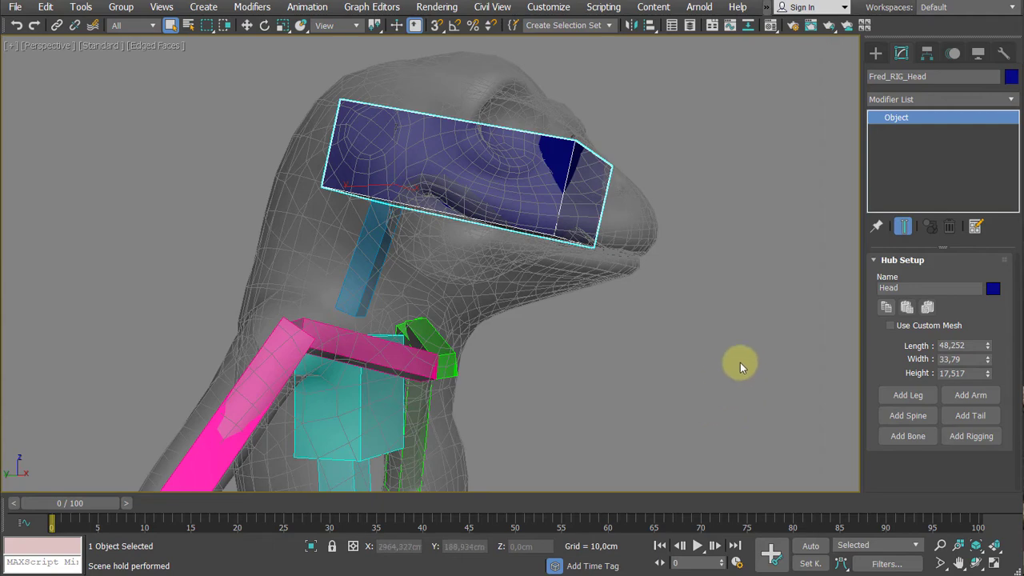
middle_click_drag(739, 361, 688, 380, "alt")
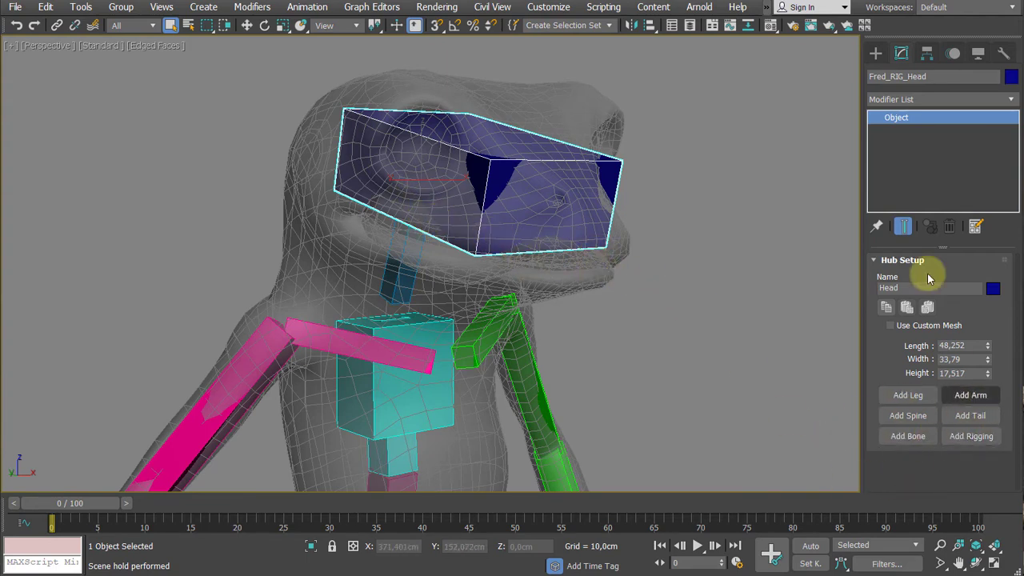
middle_click_drag(680, 288, 856, 197, "alt")
- Draw a jaw bone in the Left view with the Bones tool, from the jaw hinge to the tip of the lower lip, ending in a small end bone
left_click(877, 52)
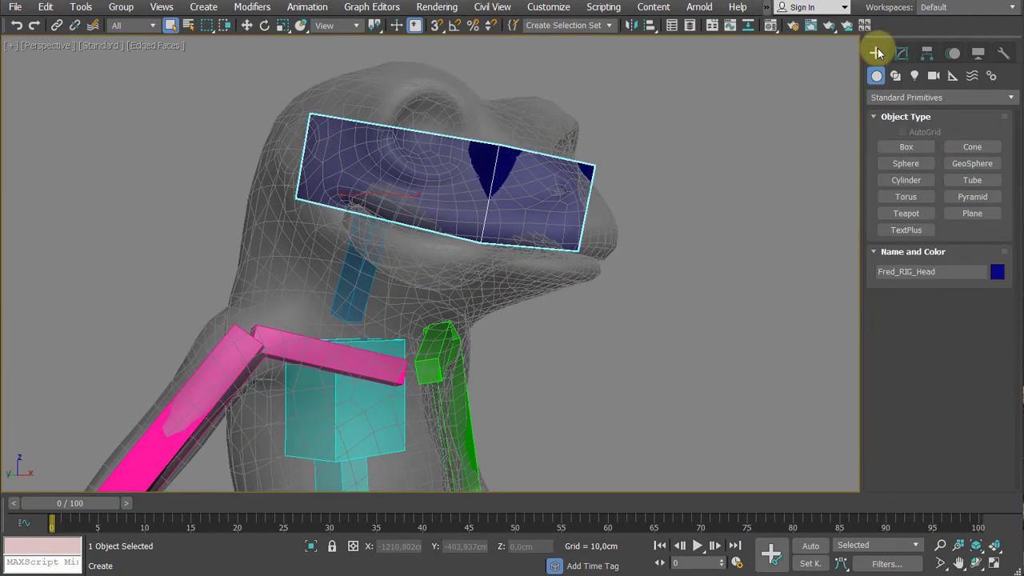
left_click(992, 75)
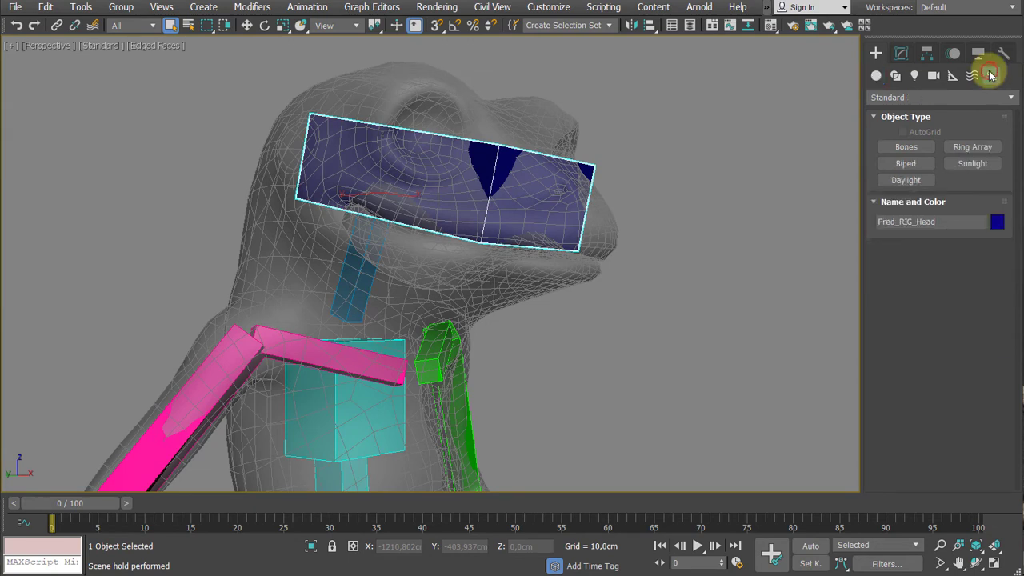
left_click(904, 148)
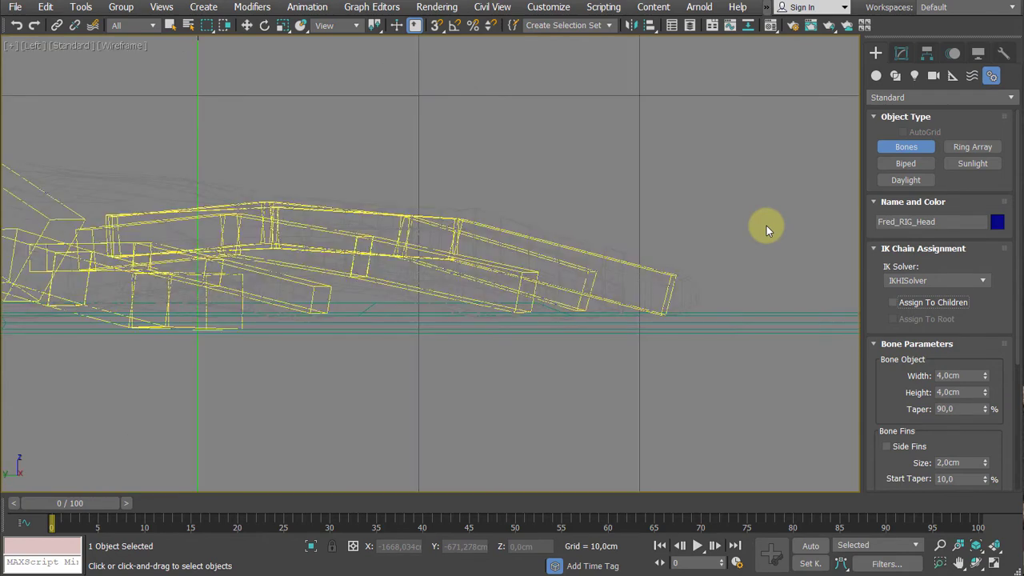
scroll(592, 304, "down", 5)
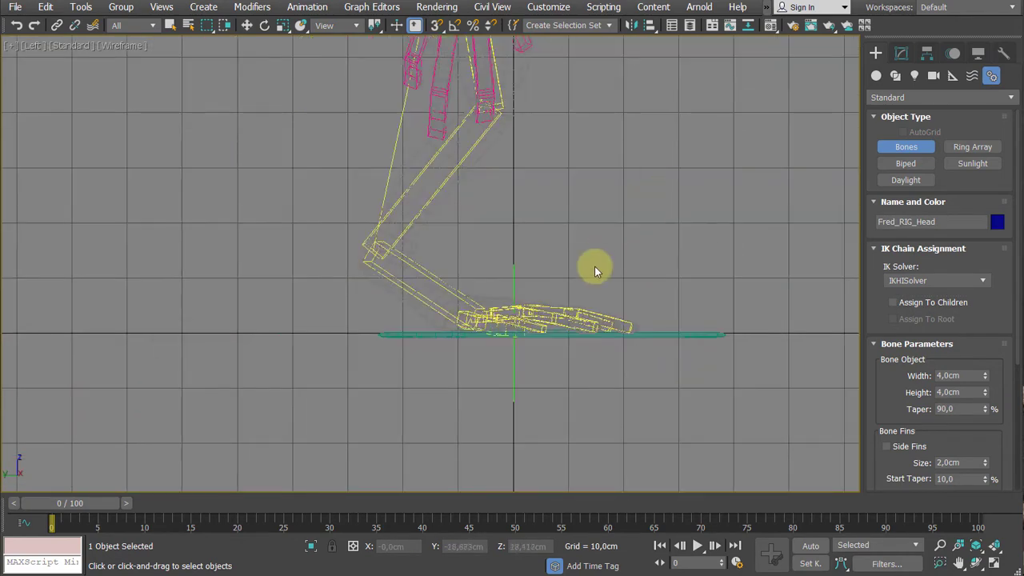
scroll(594, 266, "down", 3)
middle_click_drag(594, 251, 463, 490)
middle_click_drag(441, 155, 457, 259)
scroll(466, 261, "up", 6)
middle_click_drag(449, 321, 501, 277)
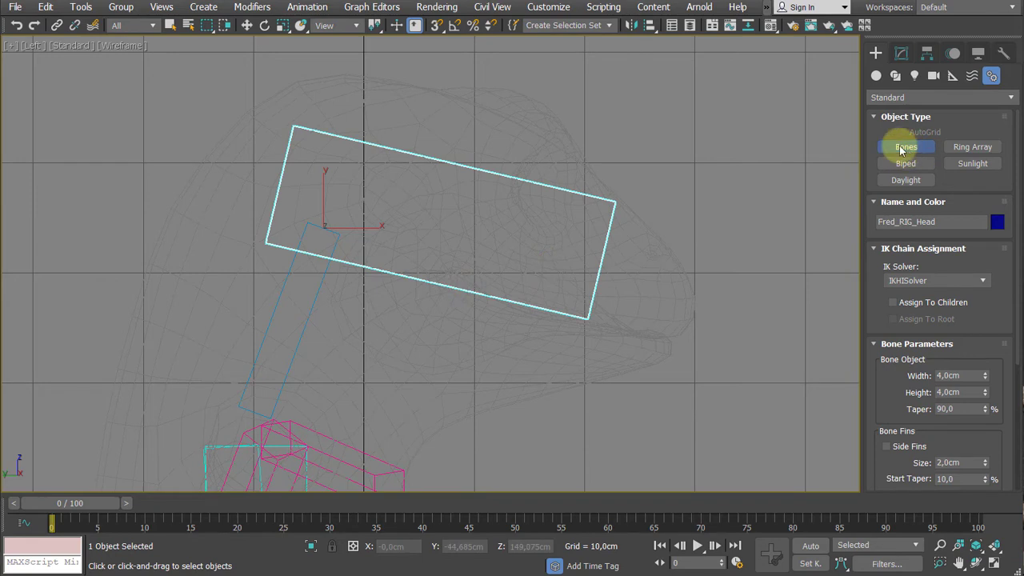
left_click(372, 286)
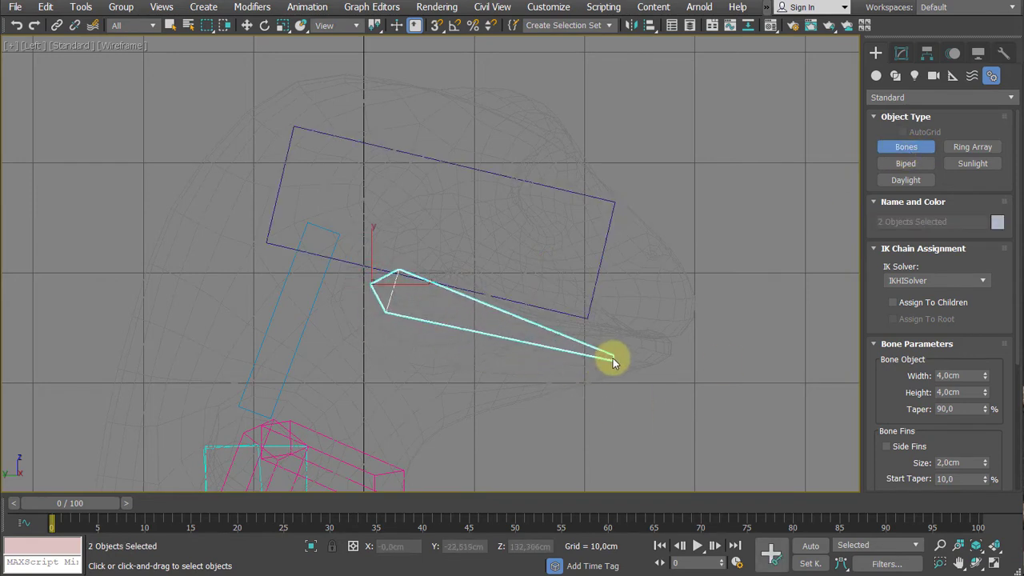
left_click(666, 352)
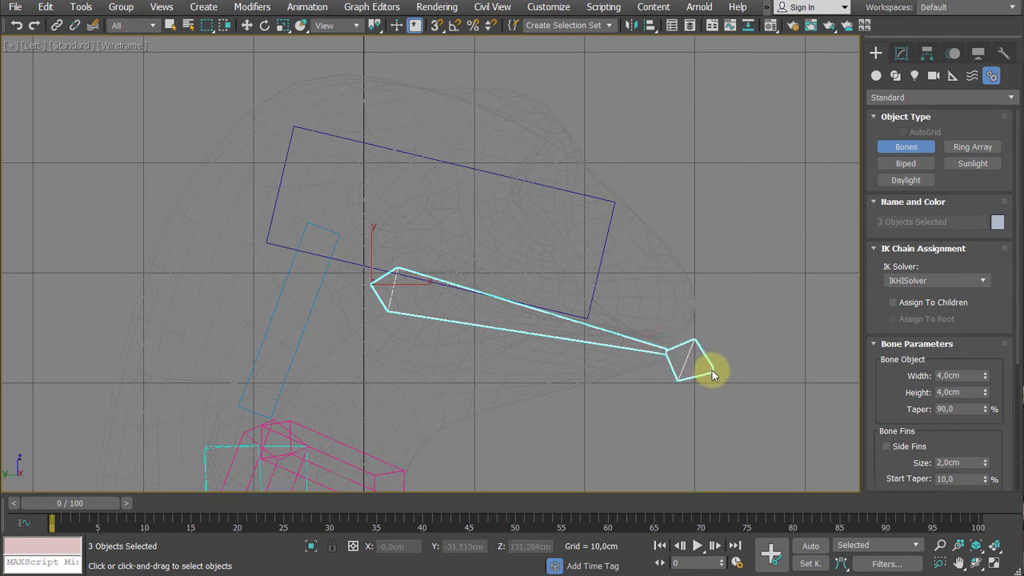
right_click(712, 374)
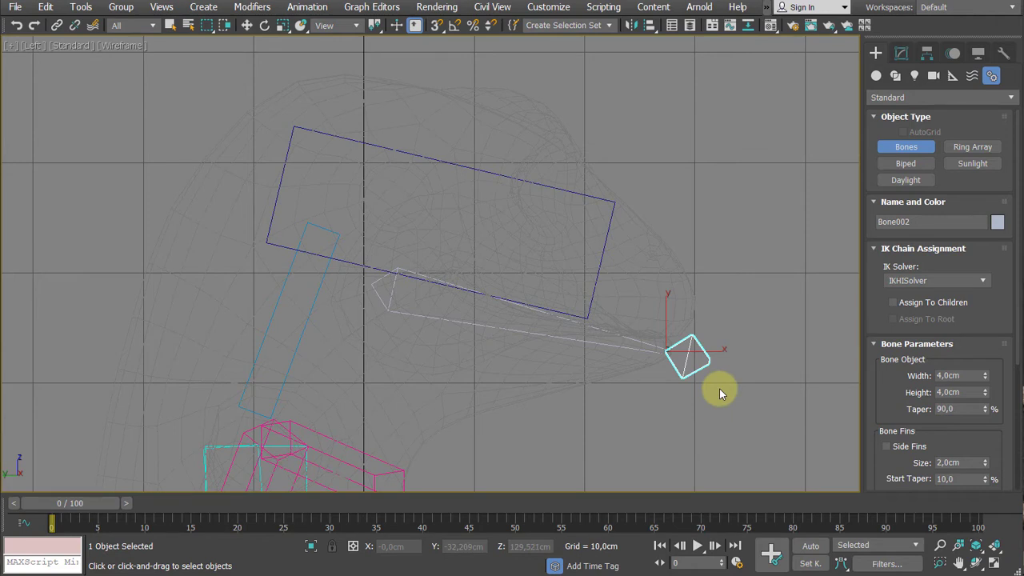
right_click(687, 255)
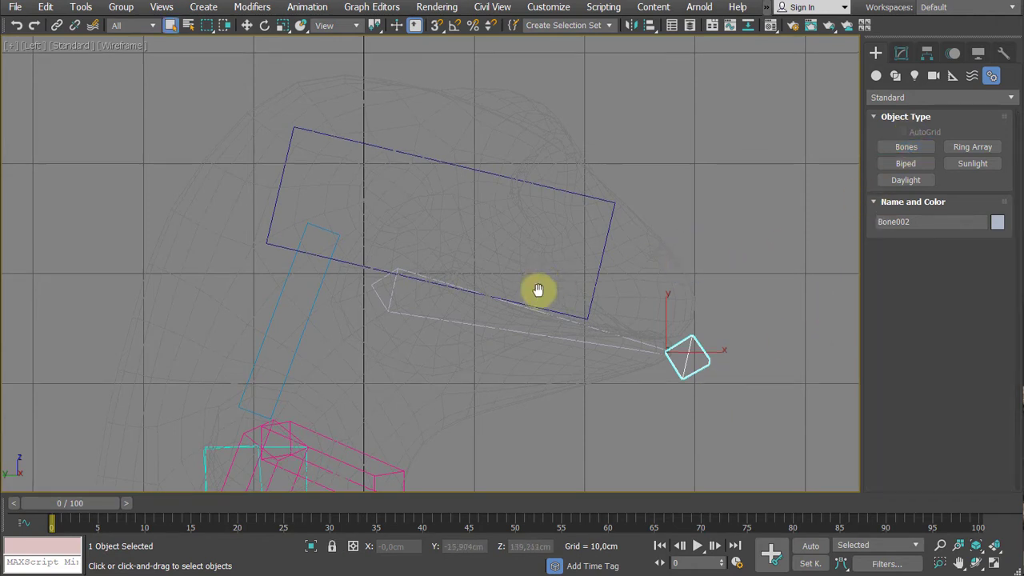
- Switch the Left view to shaded display and examine how the new jaw bone fits the frog's lower jaw
middle_click_drag(536, 291, 536, 300)
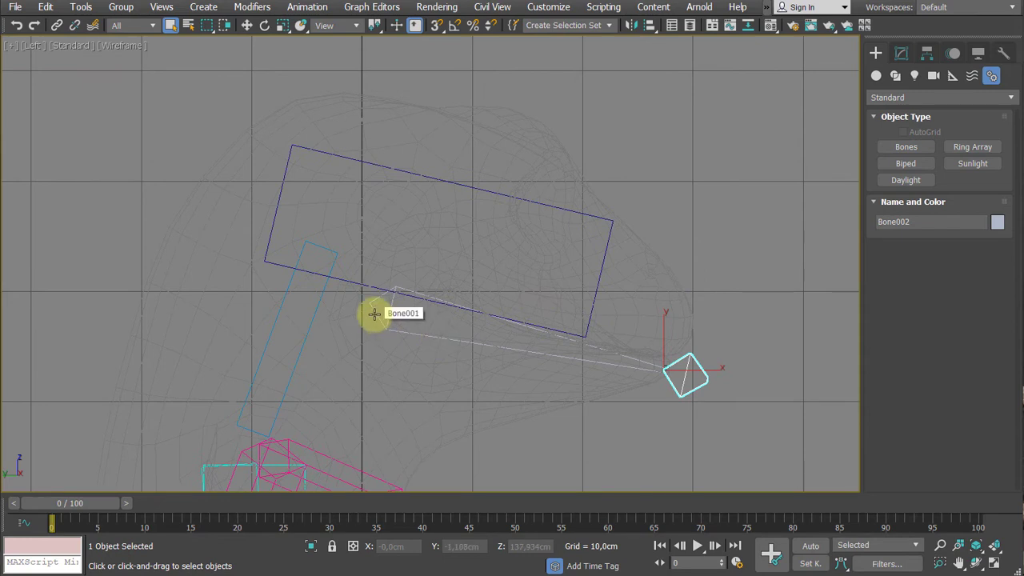
scroll(373, 314, "up", 3)
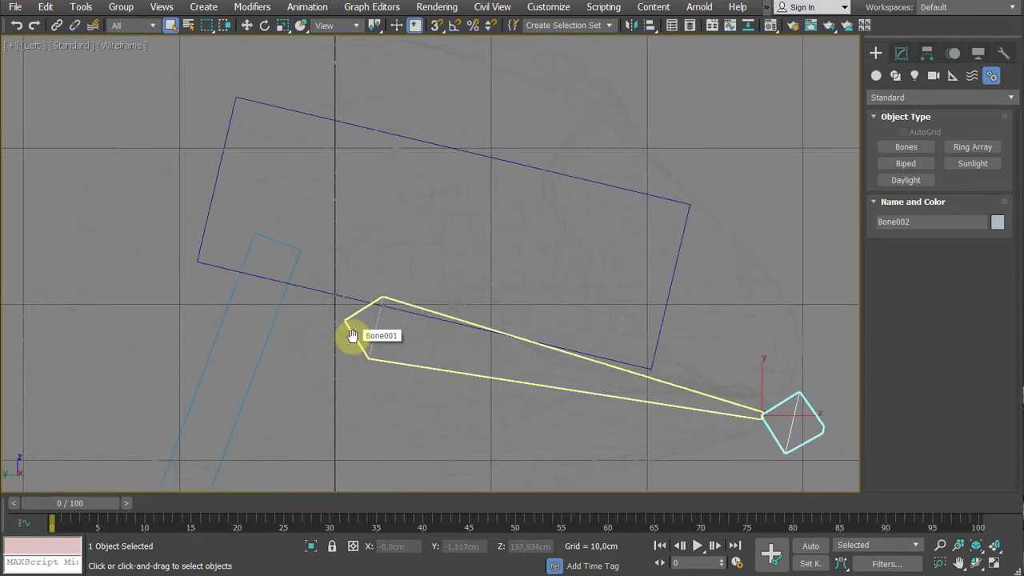
scroll(352, 336, "down", 5)
key("F3")
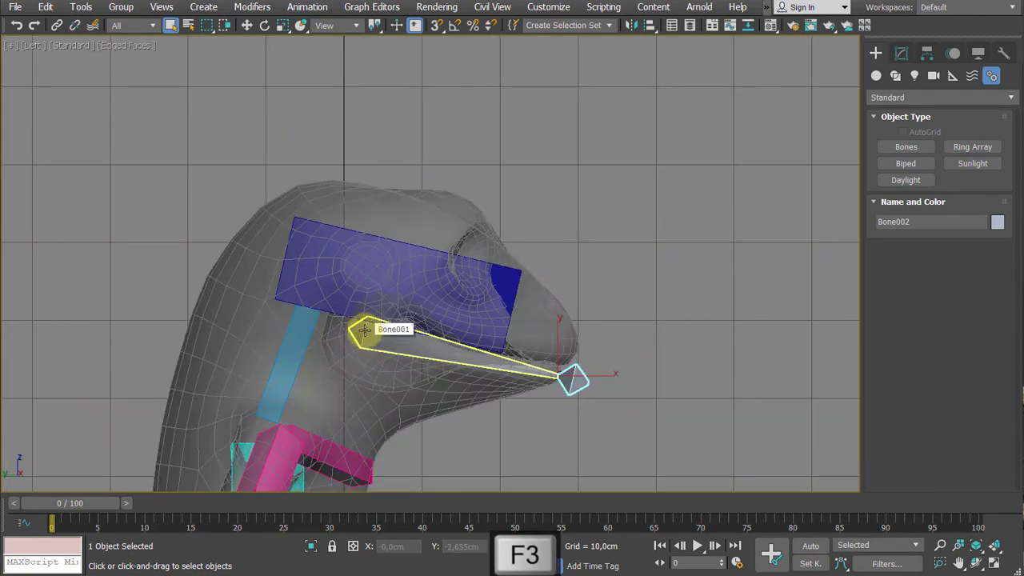
key("F3")
key("F3")
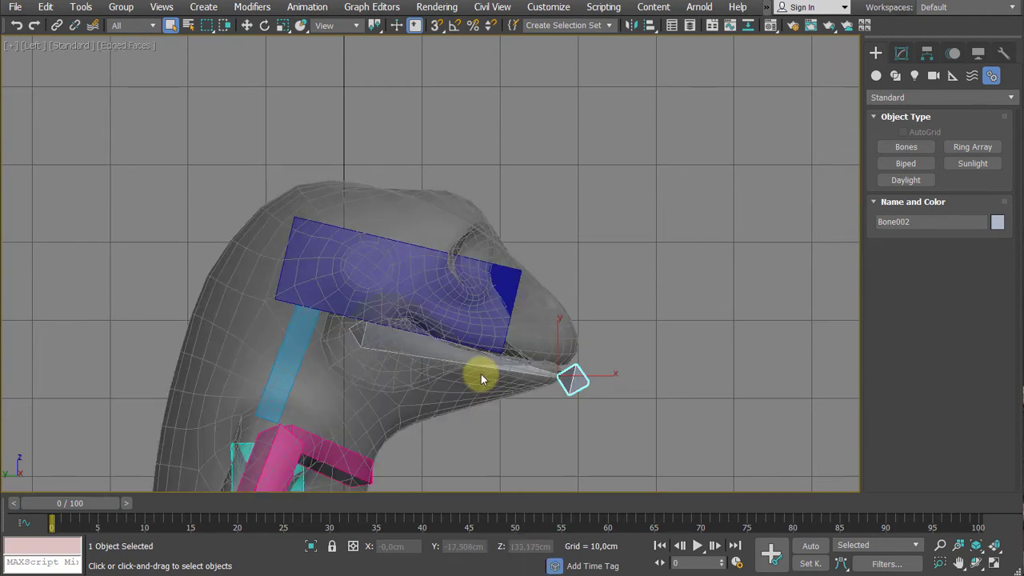
middle_click_drag(366, 315, 415, 257)
scroll(392, 275, "up", 2)
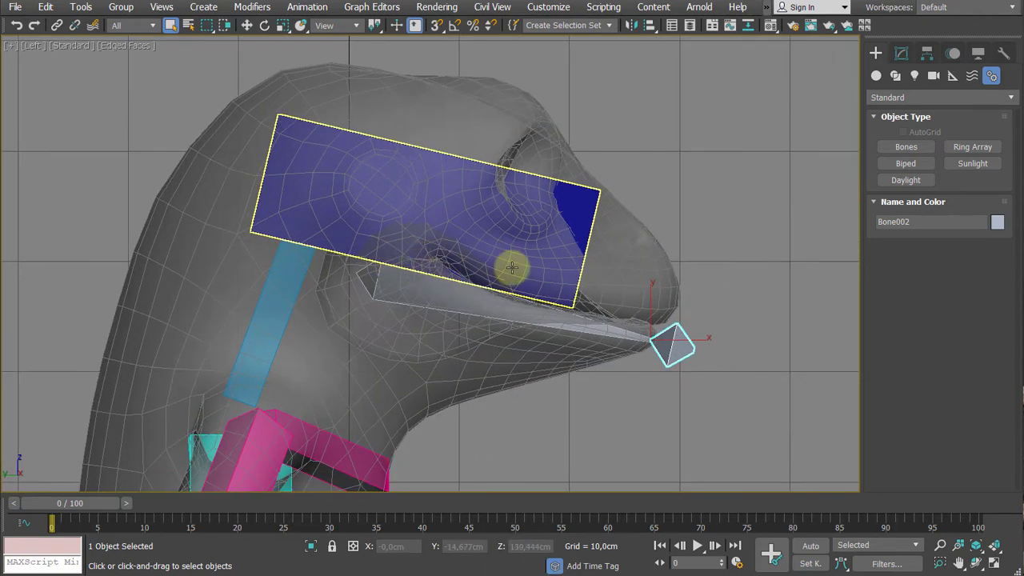
middle_click_drag(495, 179, 506, 212)
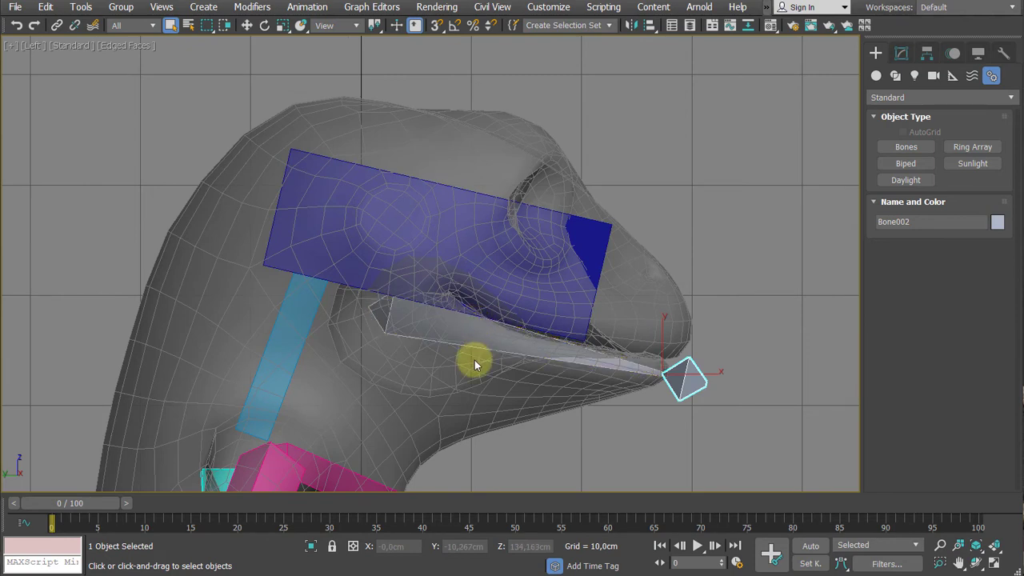
- Try moving the jaw bone's root and its end bone directly with the Move tool, and undo the moves
left_click(411, 336)
key("w")
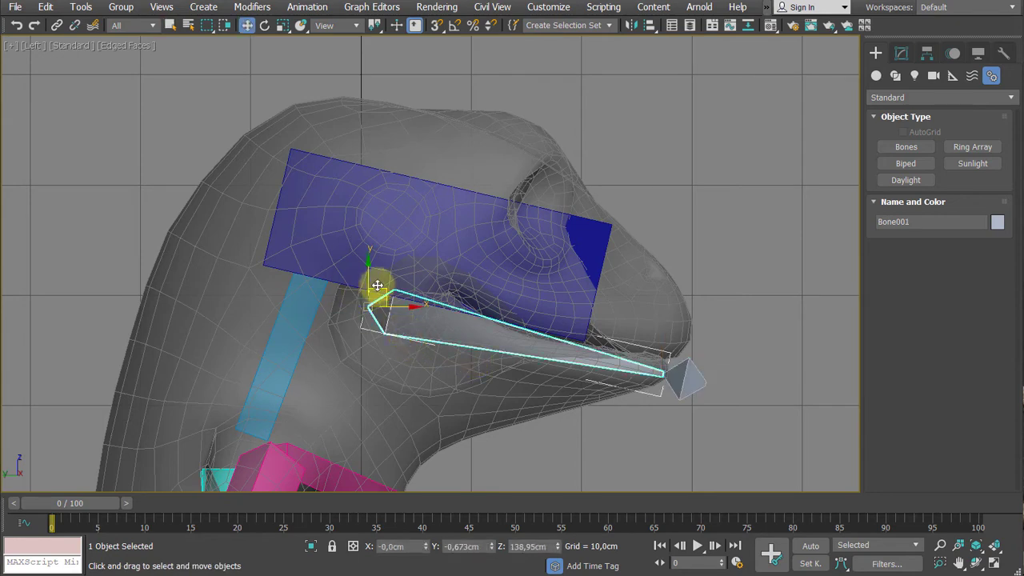
mouse_move(379, 293)
left_mouse_down()
mouse_move(368, 276)
mouse_move(377, 294)
left_mouse_up()
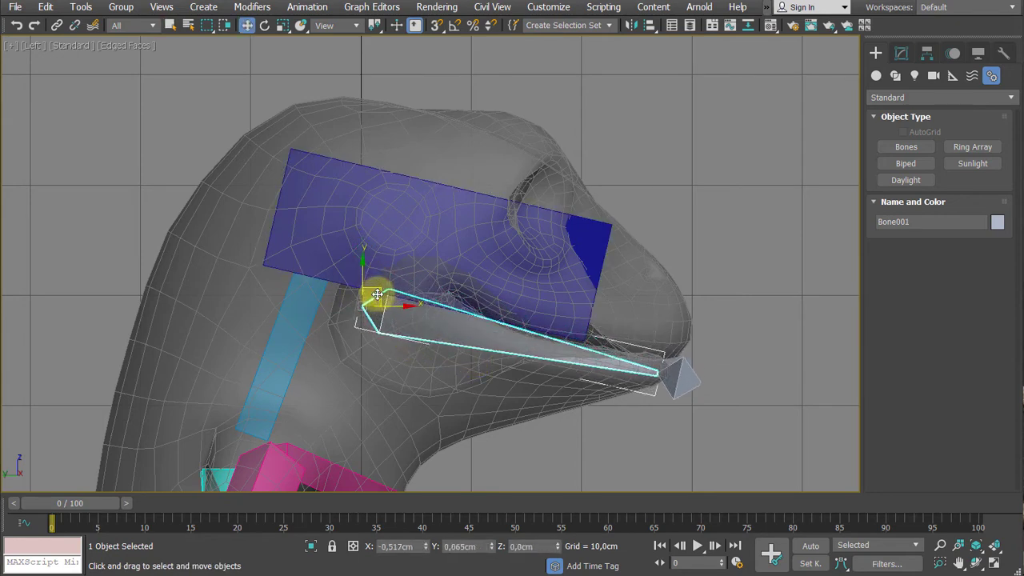
left_click(679, 372)
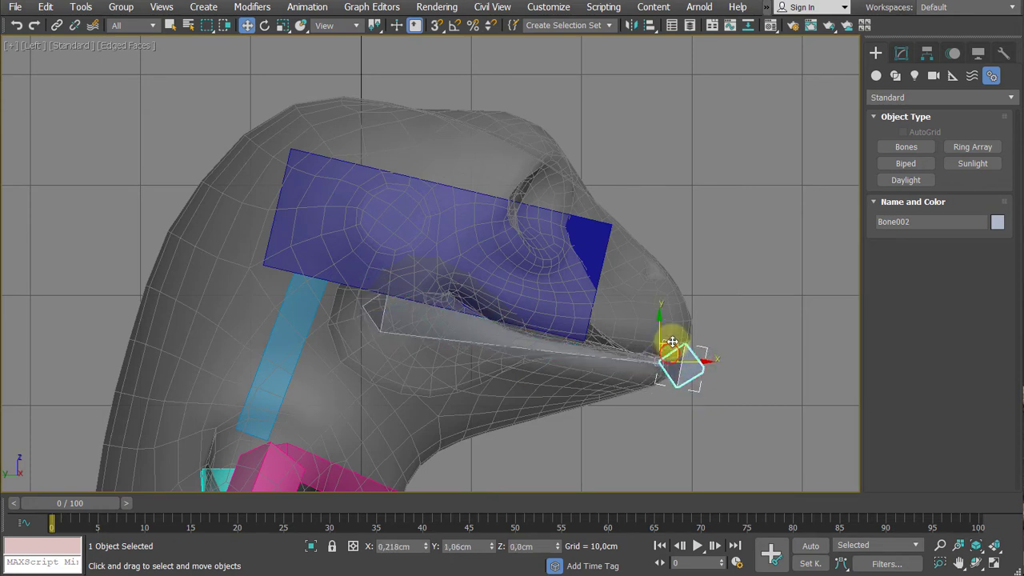
left_click_drag(672, 343, 664, 354)
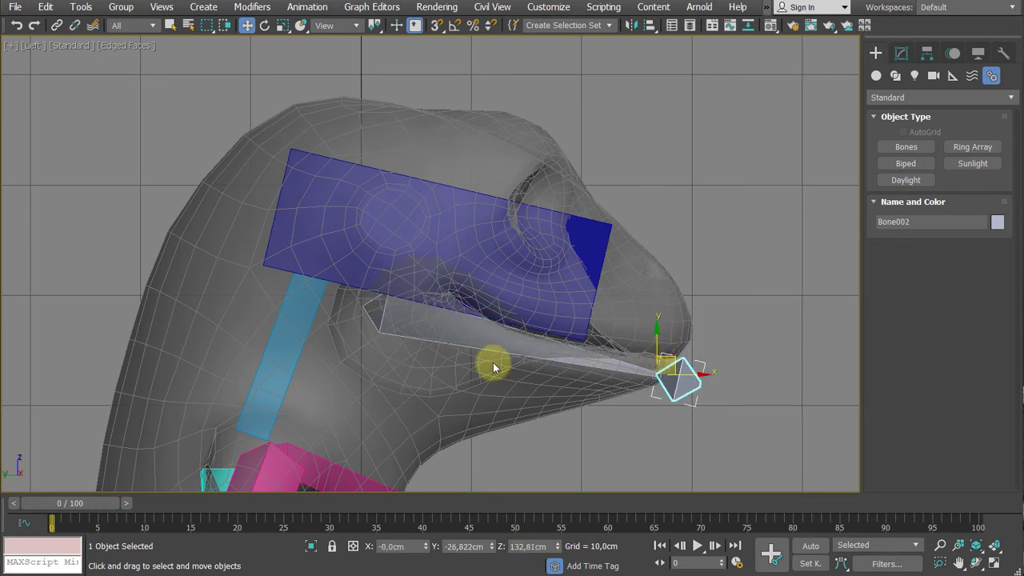
left_click(432, 320)
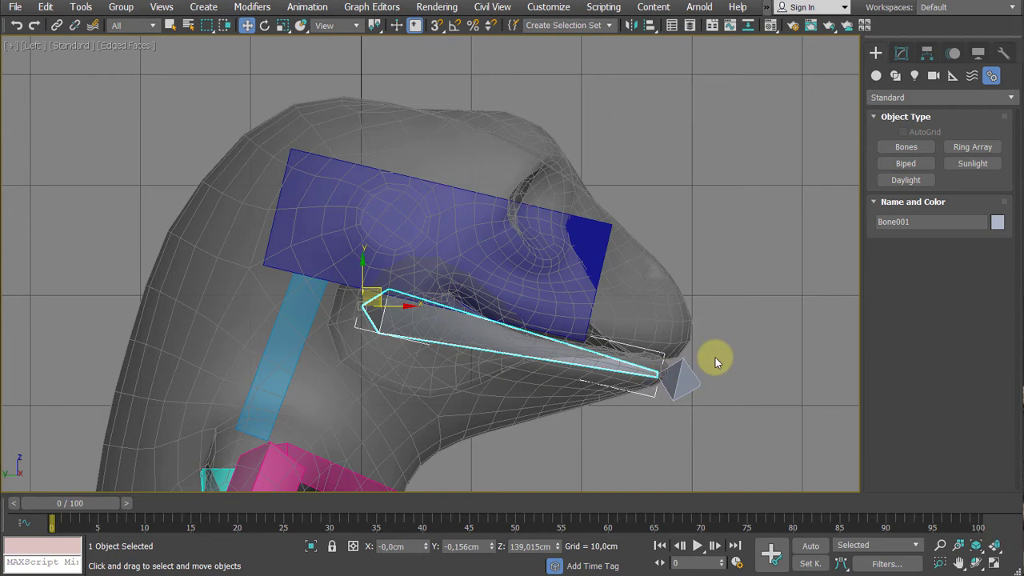
key("ctrl+z")
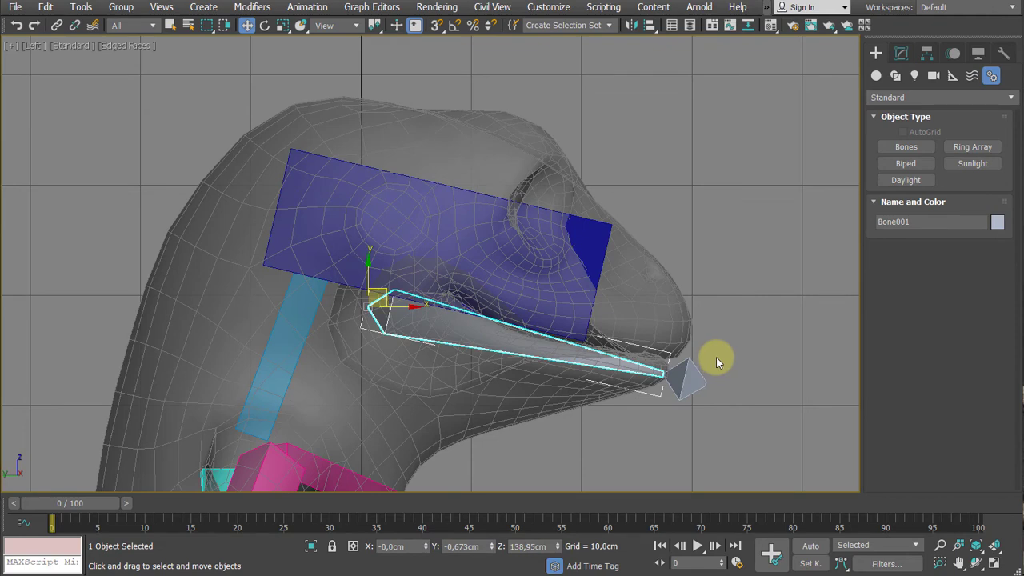
- Open Bone Tools, enable Bone Edit Mode, and raise the jaw bone's root slightly to about Z 139.25 cm
left_click(312, 10)
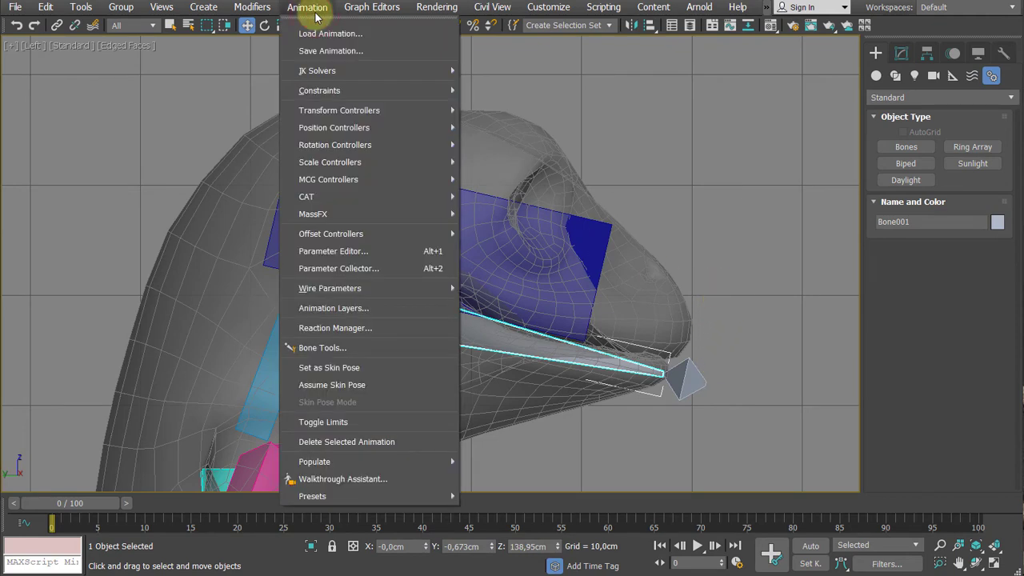
left_click(335, 349)
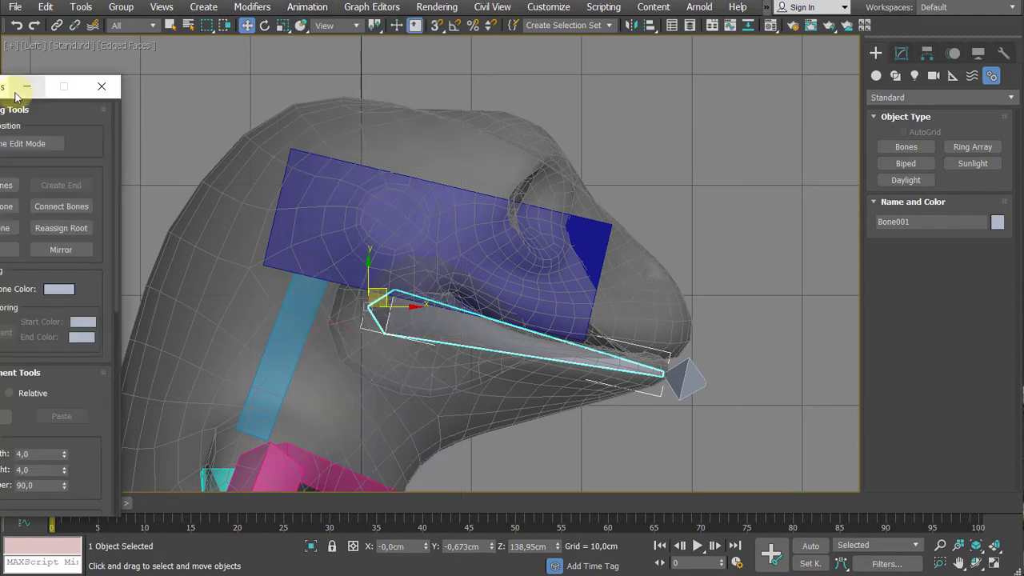
left_click_drag(9, 87, 132, 64)
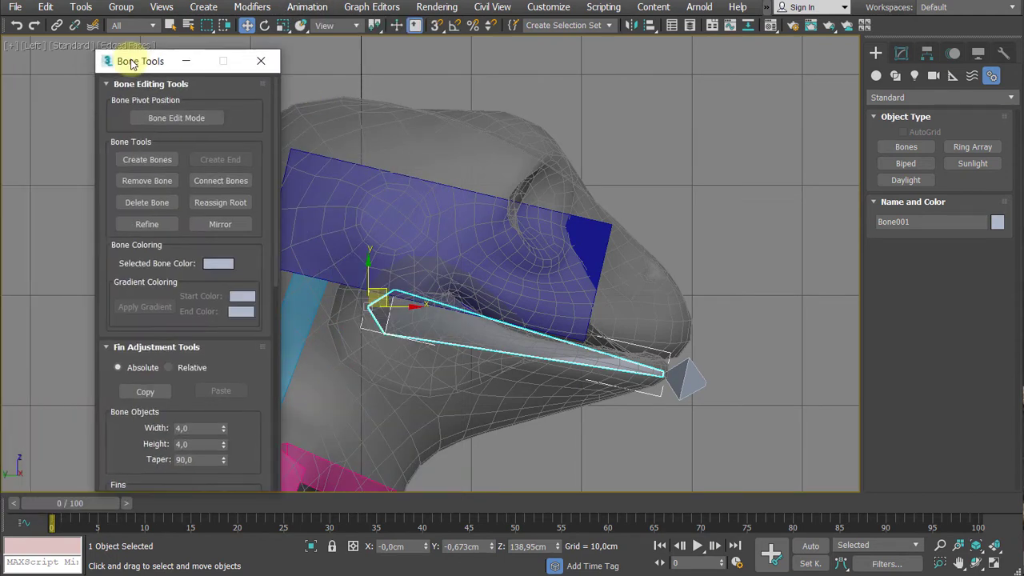
mouse_move(509, 190)
middle_mouse_down()
mouse_move(539, 160)
mouse_move(522, 176)
middle_mouse_up()
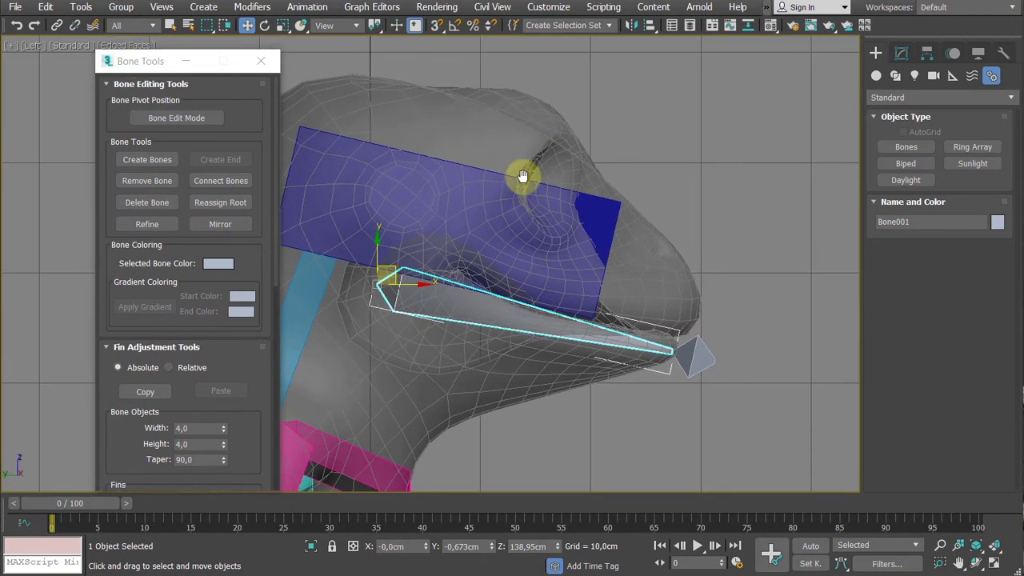
left_click(182, 120)
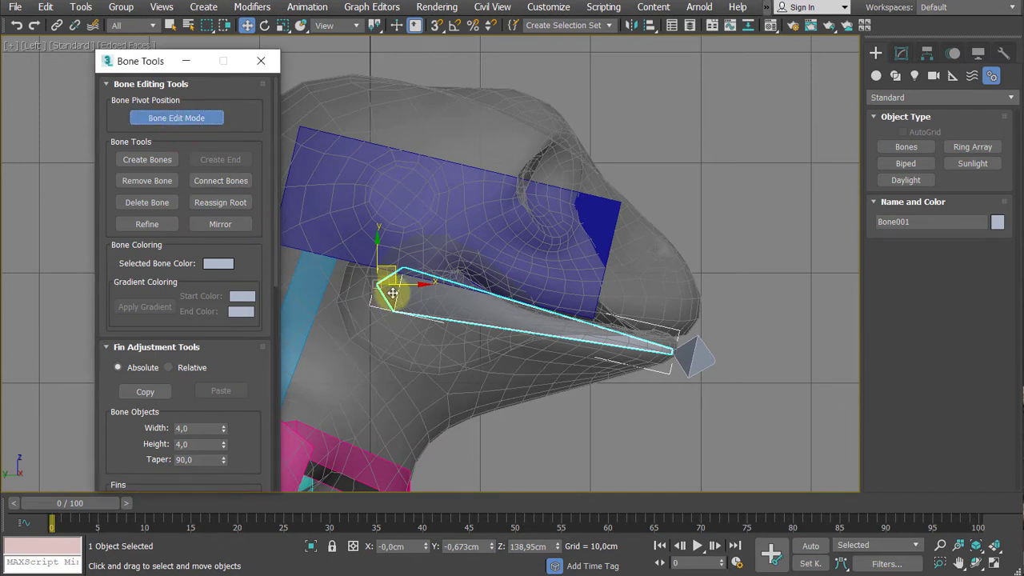
mouse_move(390, 268)
left_mouse_down()
mouse_move(408, 274)
mouse_move(389, 299)
mouse_move(400, 289)
mouse_move(420, 318)
mouse_move(379, 297)
mouse_move(414, 284)
mouse_move(393, 285)
mouse_move(402, 245)
mouse_move(380, 263)
mouse_move(403, 253)
mouse_move(391, 262)
left_mouse_up()
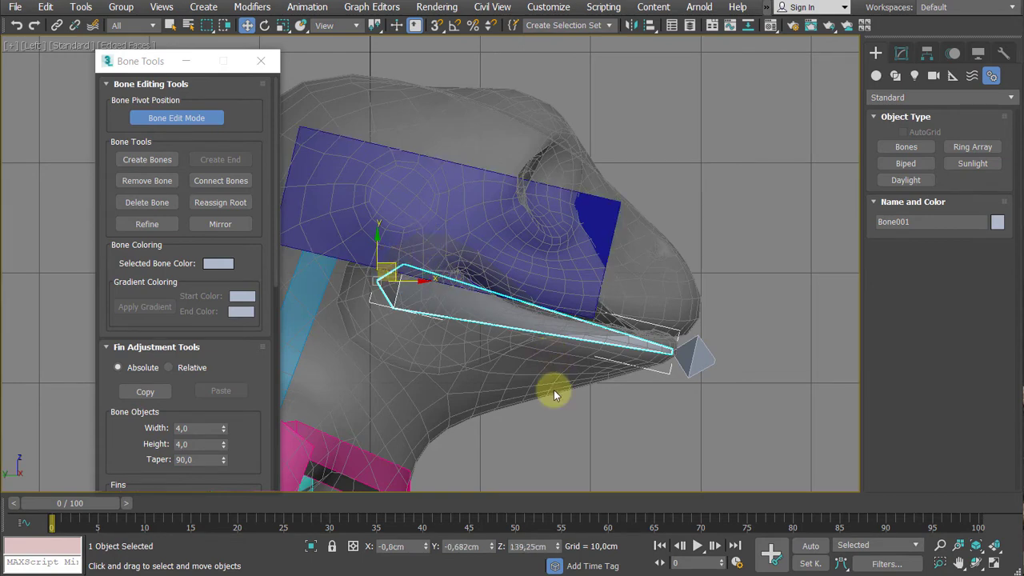
- Examine the jaw bone's placement in the mouth from the side and from below in the Perspective view
middle_click_drag(605, 381, 650, 317)
scroll(644, 325, "down", 2)
middle_click_drag(560, 313, 459, 324)
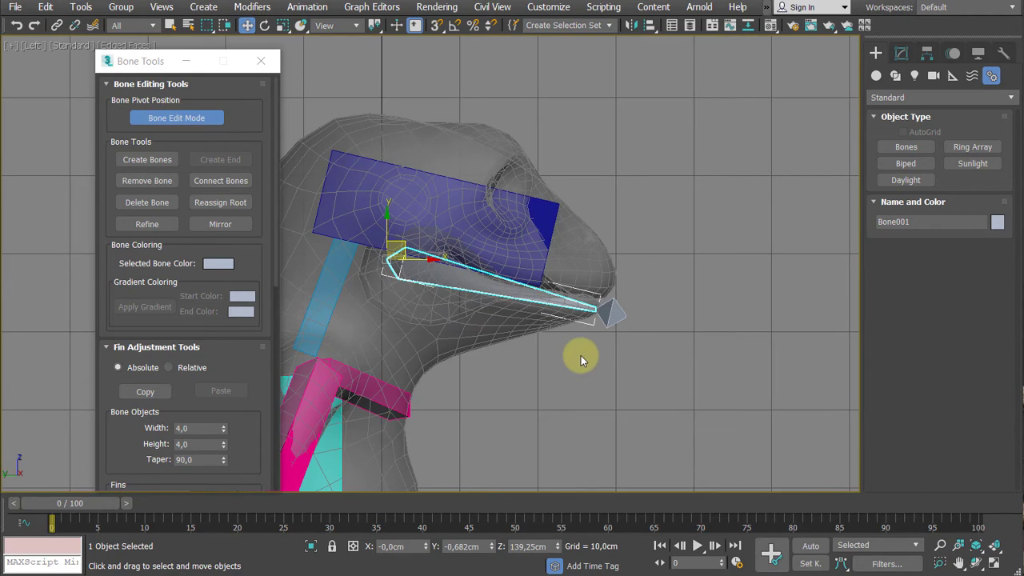
middle_click_drag(582, 357, 622, 326)
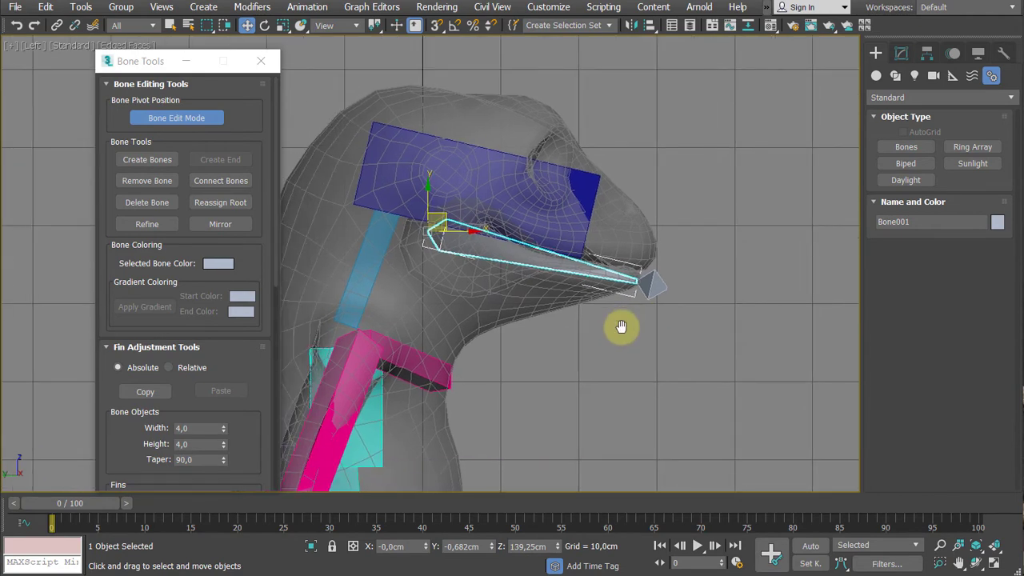
key("p")
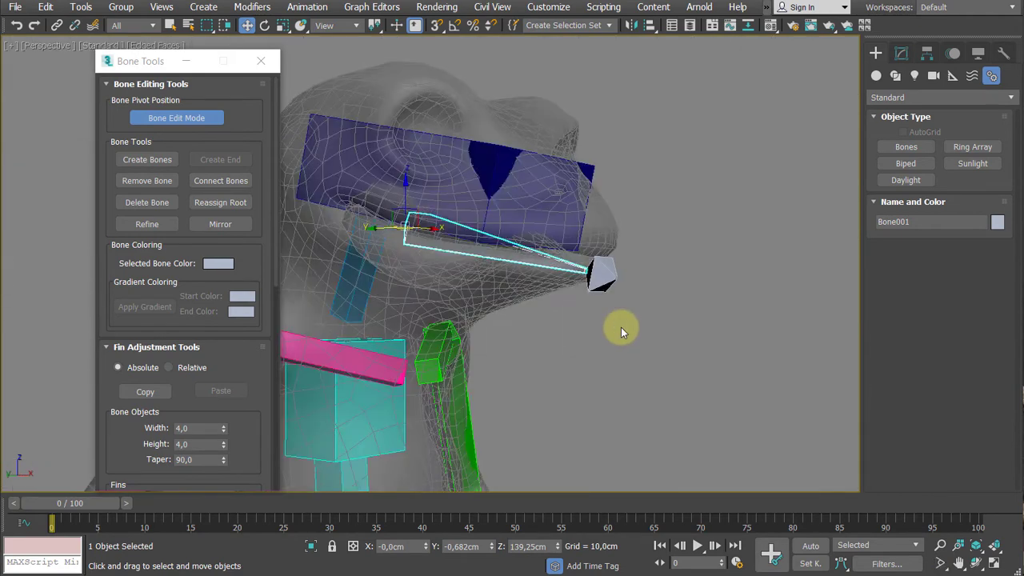
middle_click_drag(626, 352, 473, 297, "alt")
middle_click_drag(541, 293, 521, 309, "alt")
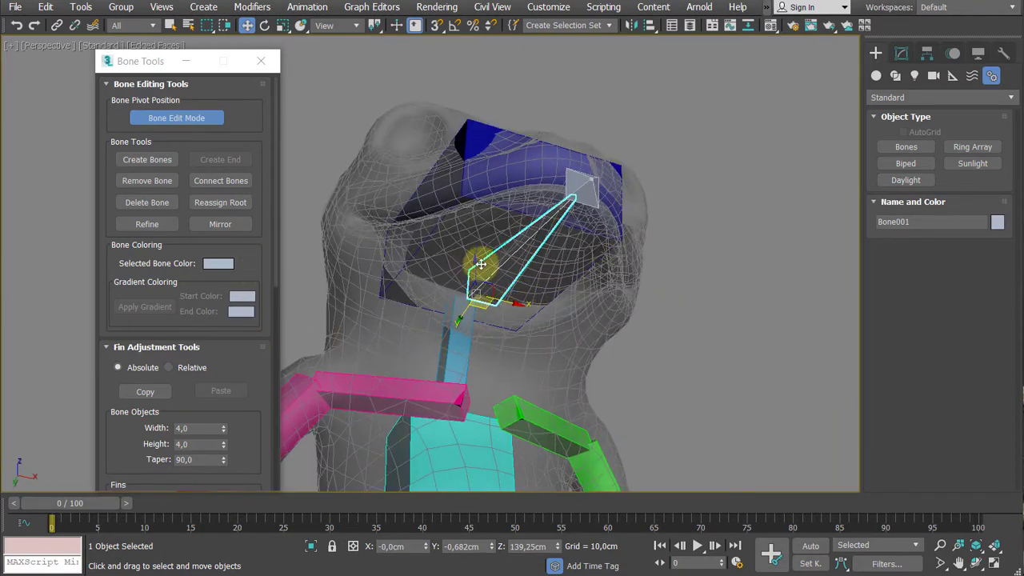
- Turn off Bone Edit Mode and give the jaw bone side fins with a size of 14.7
left_click_drag(256, 263, 270, 384)
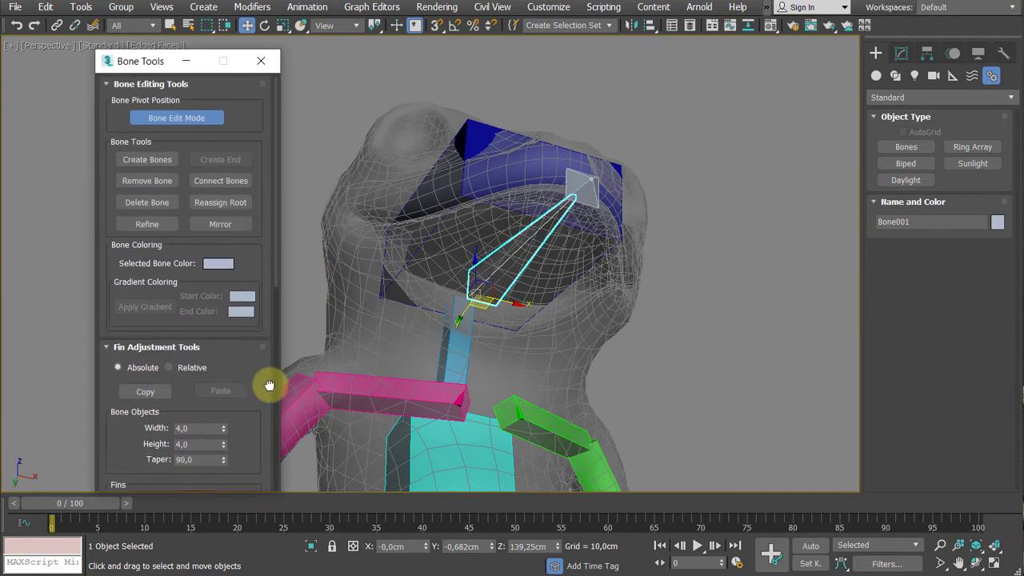
left_click(177, 120)
left_click_drag(239, 122, 225, 45)
left_click_drag(225, 257, 225, 220)
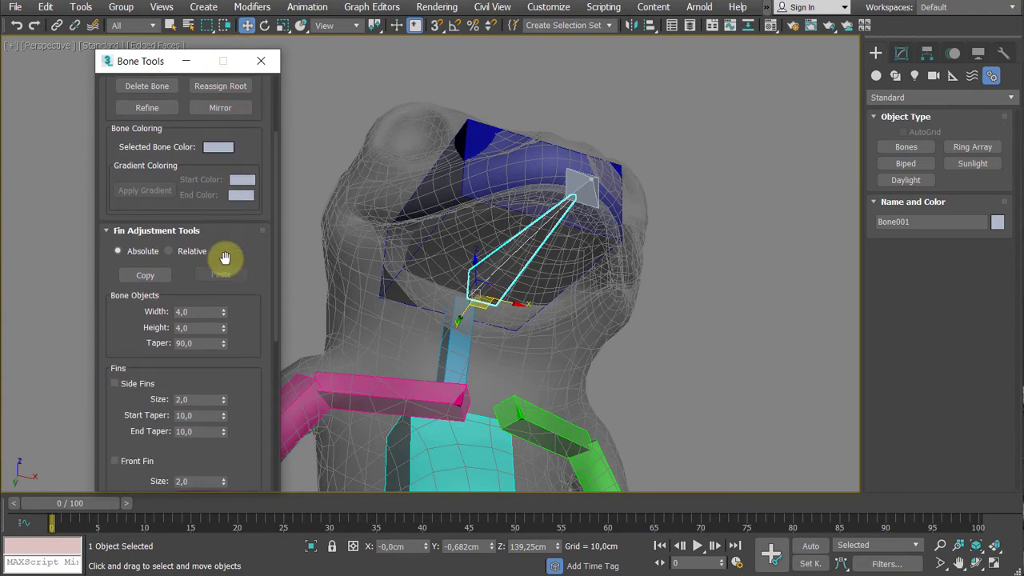
scroll(243, 300, "down", 1)
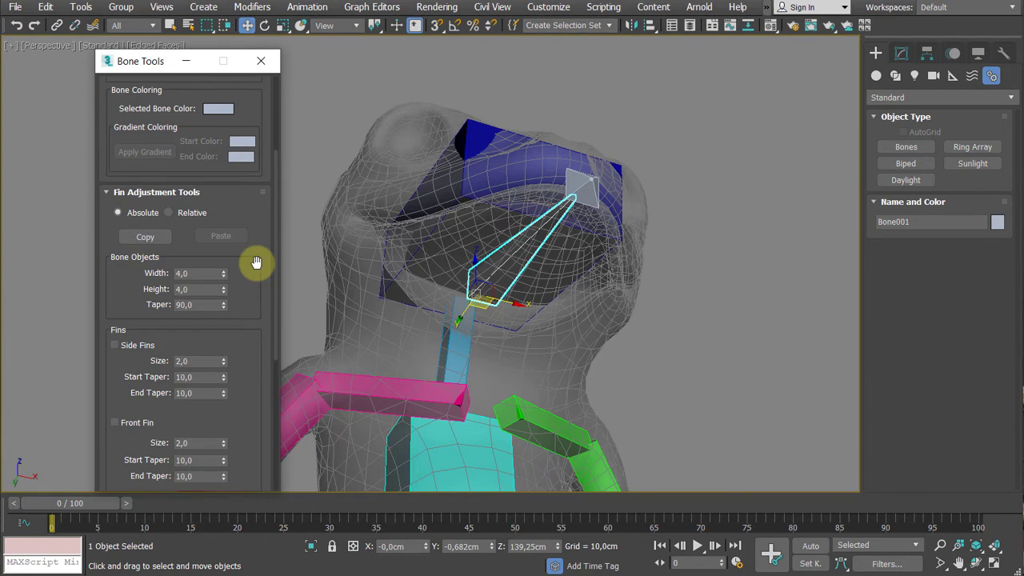
left_click_drag(256, 263, 250, 206)
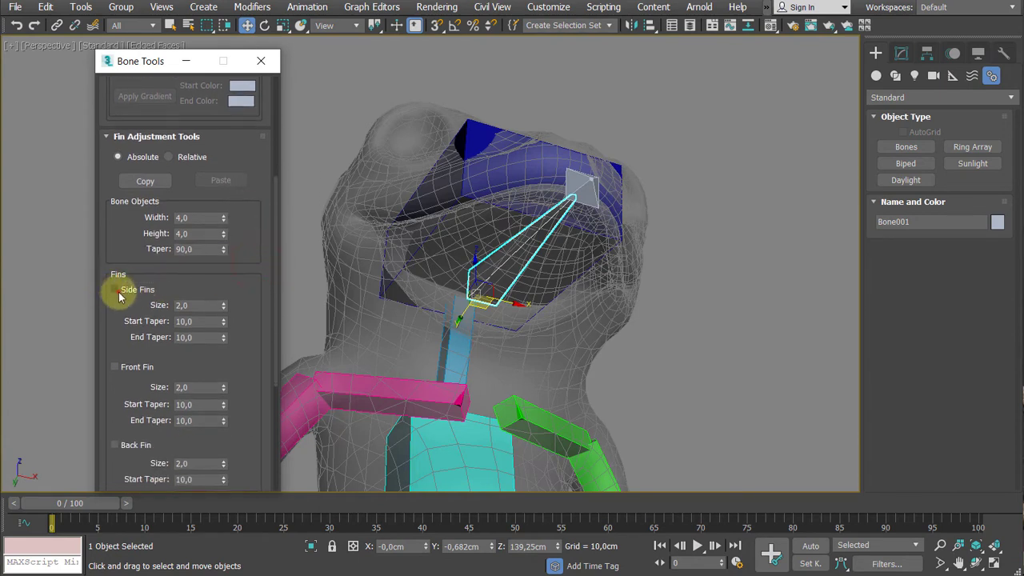
left_click(117, 291)
left_click(224, 303)
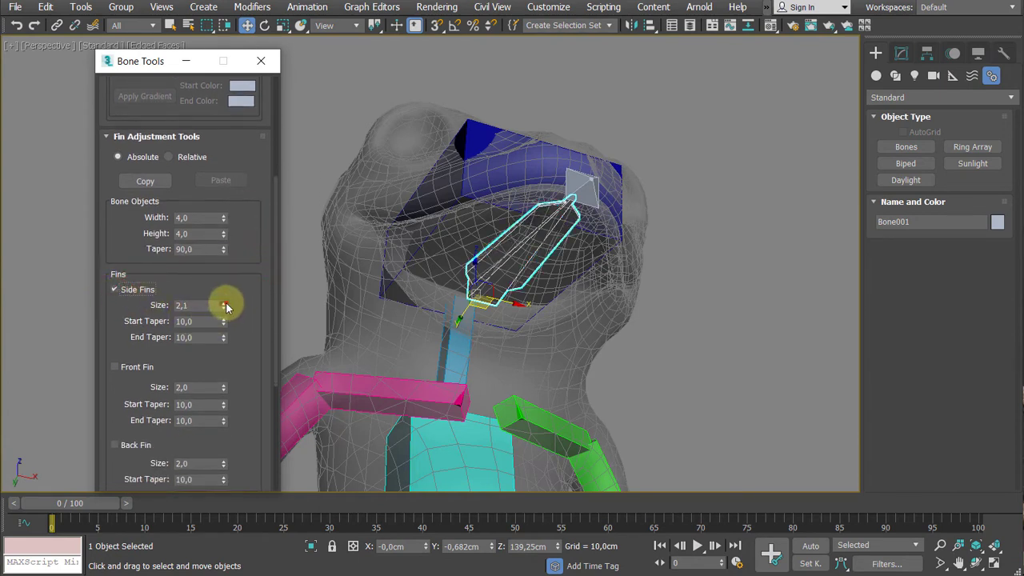
left_click_drag(226, 305, 242, 220)
middle_click_drag(467, 243, 411, 285, "alt")
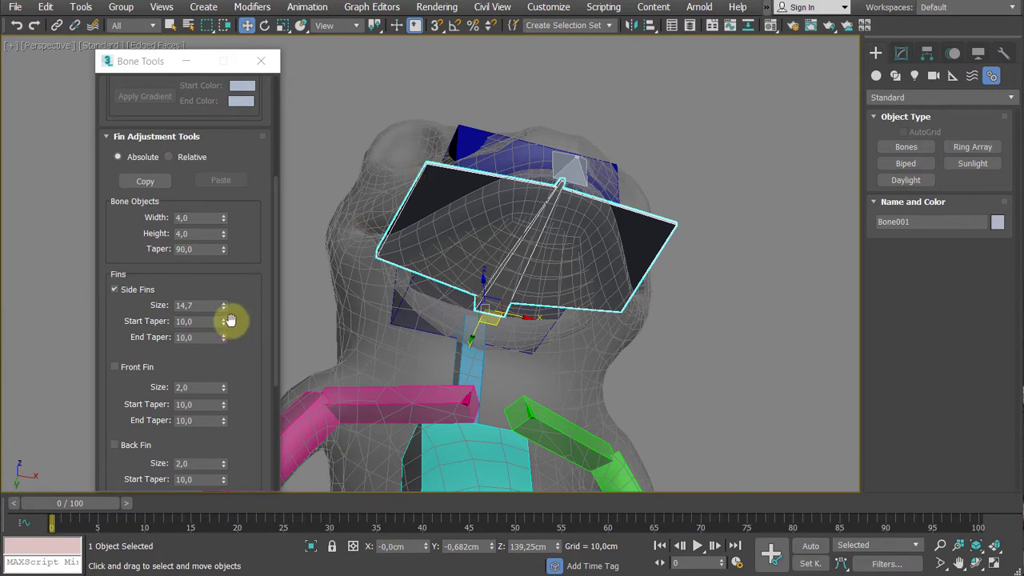
- Set the side fins' start taper to 8.4 and their end taper to 81.1
mouse_move(225, 325)
left_mouse_down()
mouse_move(222, 343)
mouse_move(227, 334)
left_mouse_up()
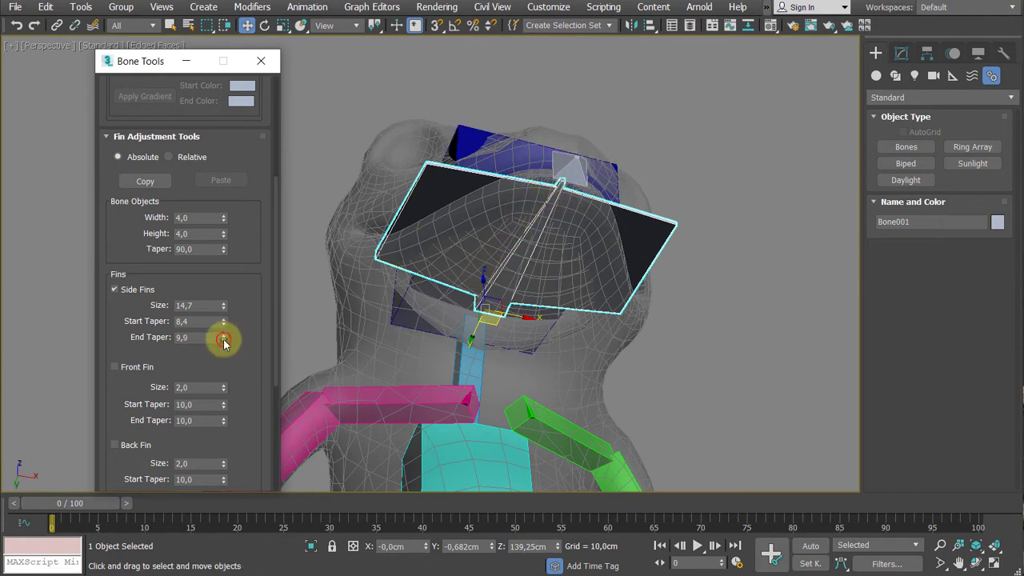
left_click_drag(223, 340, 245, 541)
middle_click_drag(424, 385, 518, 405, "alt")
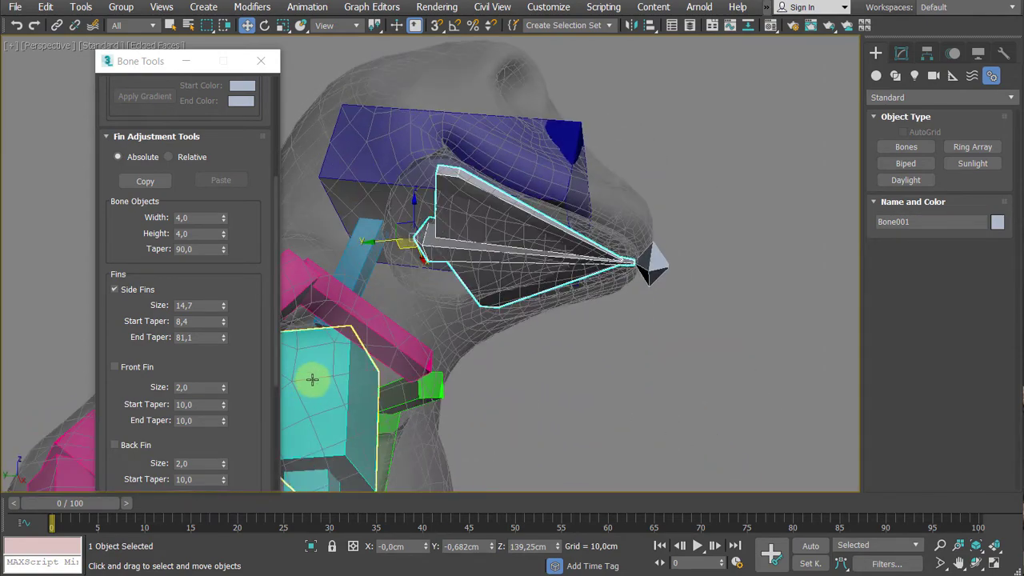
- Add a back fin to the jaw bone with size 9.5 and end taper 75.1, and close Bone Tools
left_click_drag(240, 360, 235, 258)
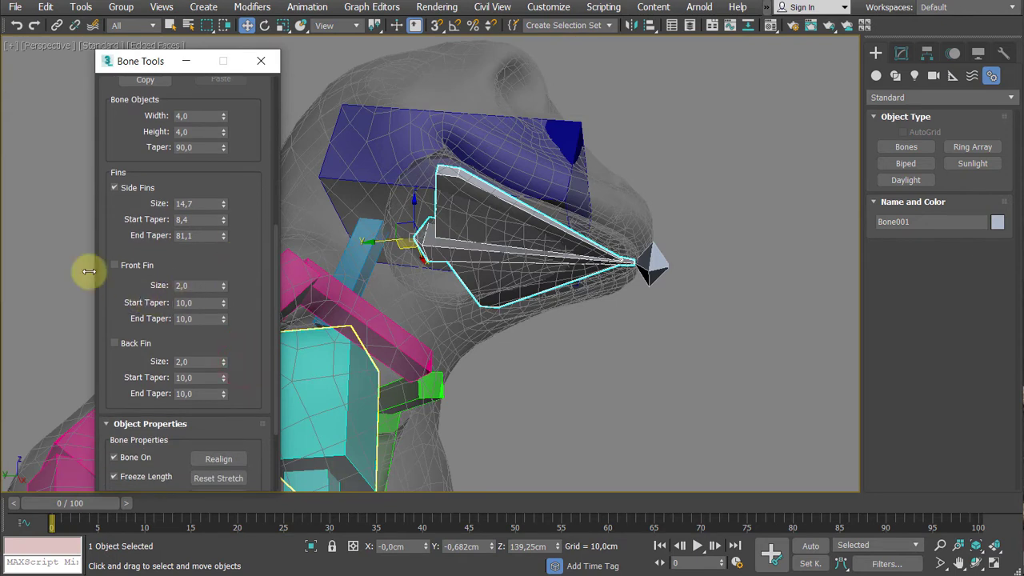
left_click(114, 342)
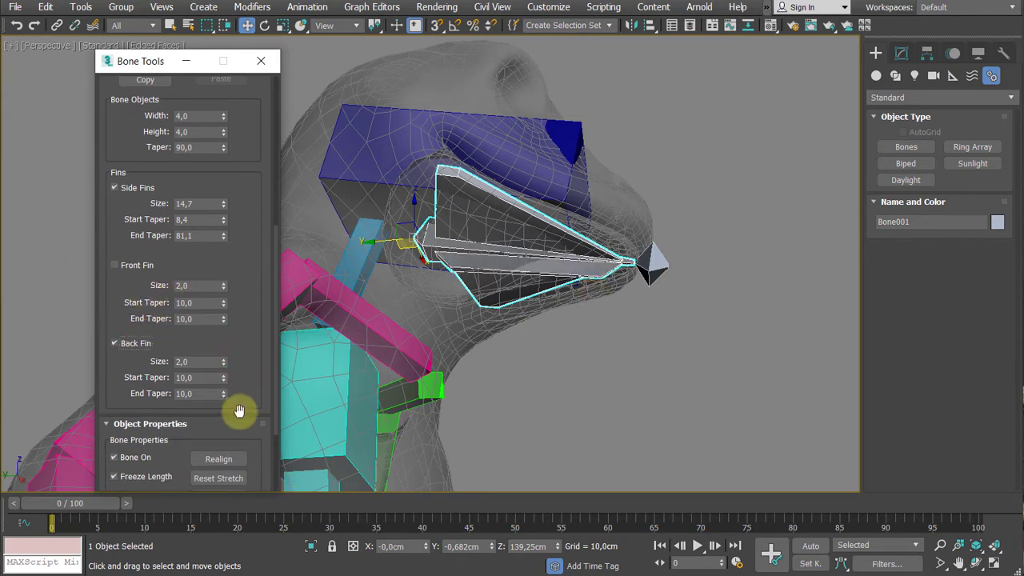
left_click_drag(223, 362, 217, 309)
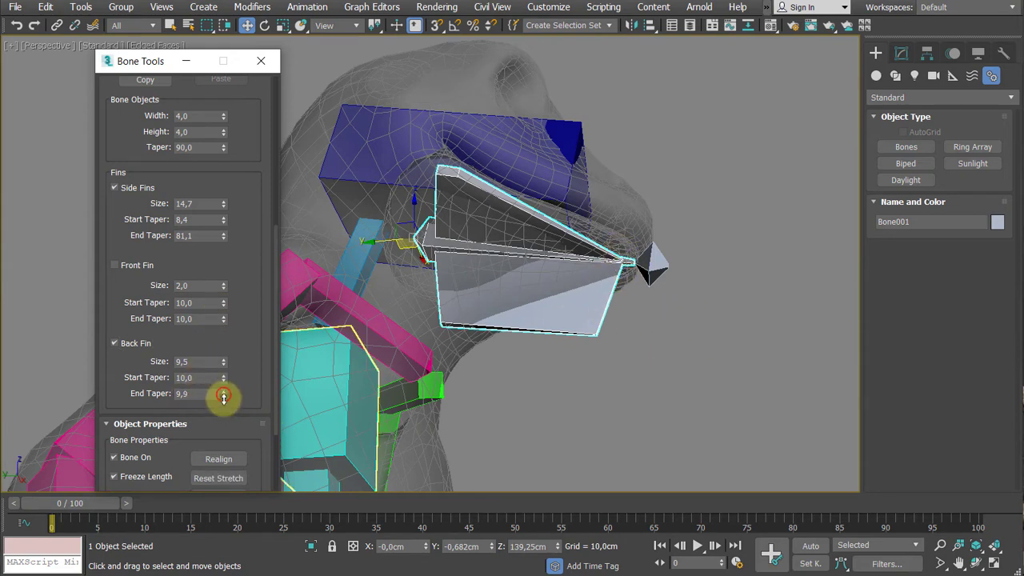
left_click_drag(223, 397, 258, 5)
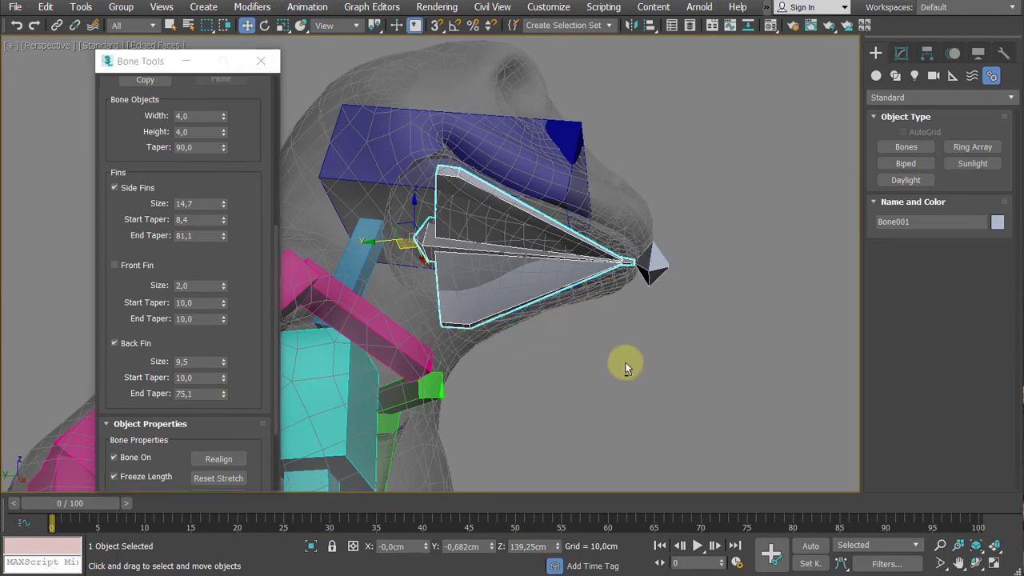
middle_click_drag(622, 359, 652, 373, "alt")
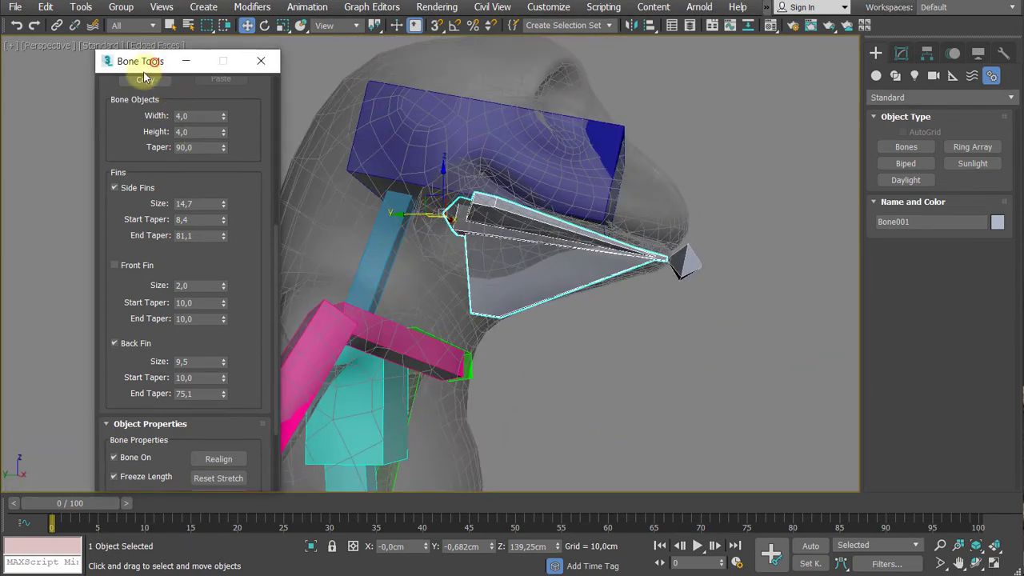
left_click_drag(141, 61, 123, 81)
left_click(240, 82)
- Examine from several angles how the finned jaw bone fills the frog's lower jaw beneath the head bone
middle_click_drag(242, 275, 177, 297, "alt")
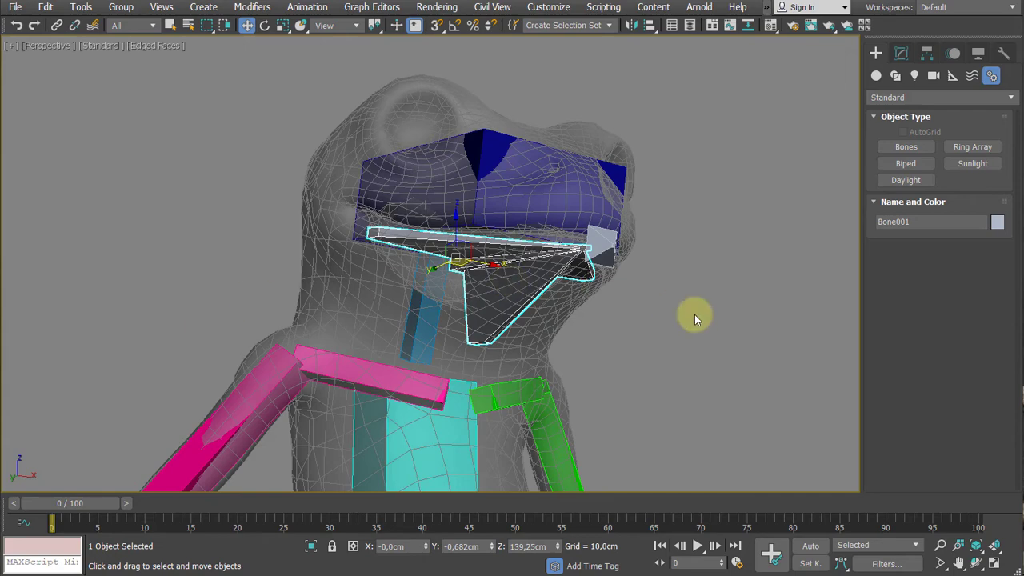
middle_click_drag(686, 322, 538, 184, "alt")
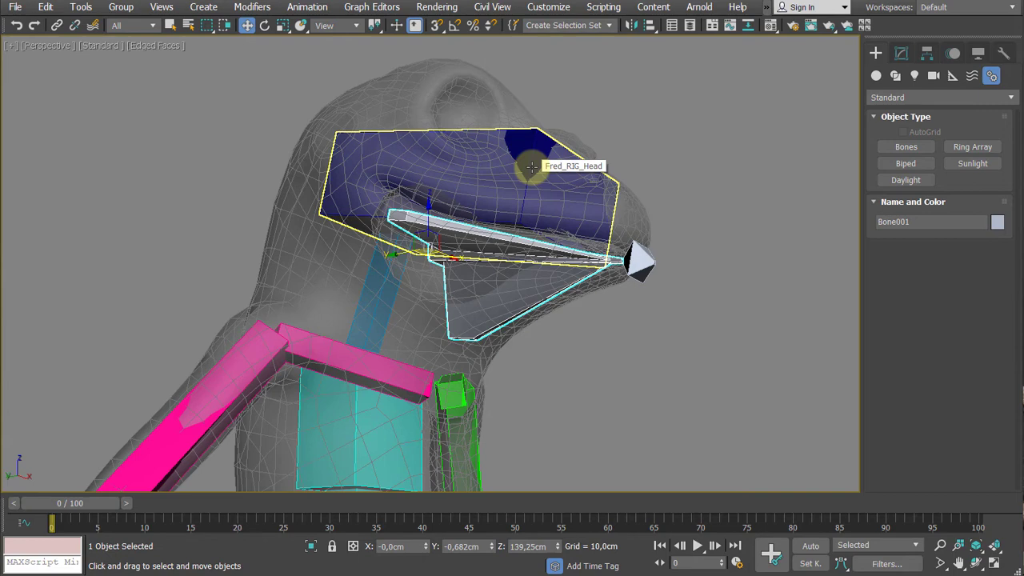
middle_click_drag(382, 354, 371, 315)
scroll(384, 272, "down", 3)
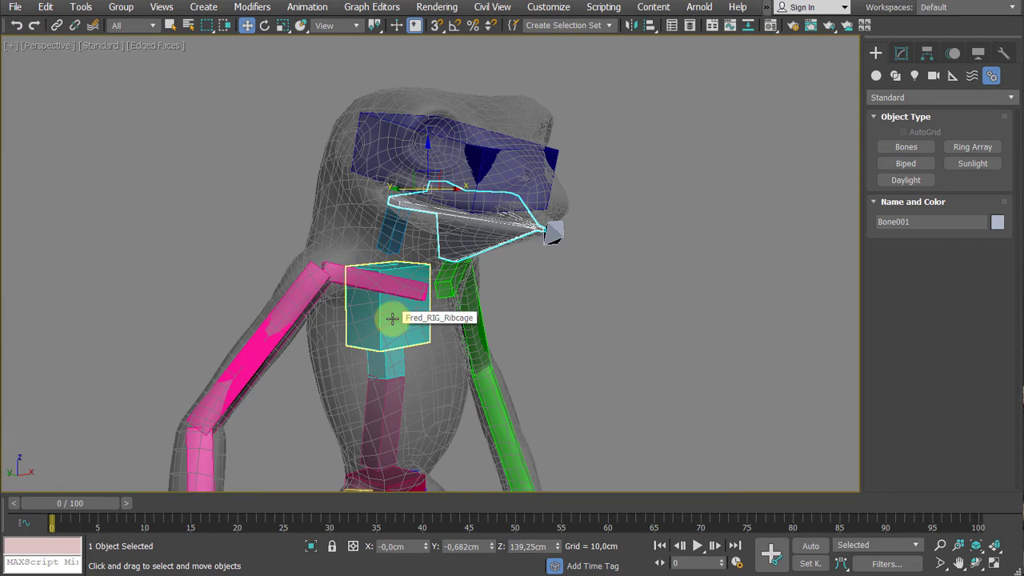
mouse_move(392, 318)
middle_mouse_down("alt")
mouse_move(393, 308)
mouse_move(389, 338)
mouse_move(389, 304)
mouse_move(398, 331)
mouse_move(405, 297)
mouse_move(407, 306)
middle_mouse_up("alt")
scroll(393, 320, "up", 3)
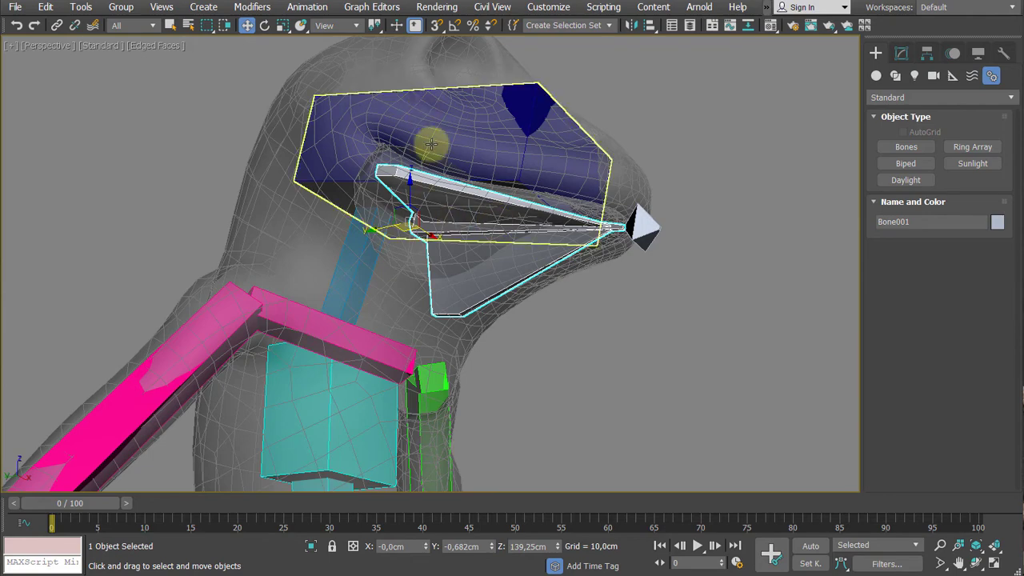
middle_click_drag(523, 276, 526, 307)
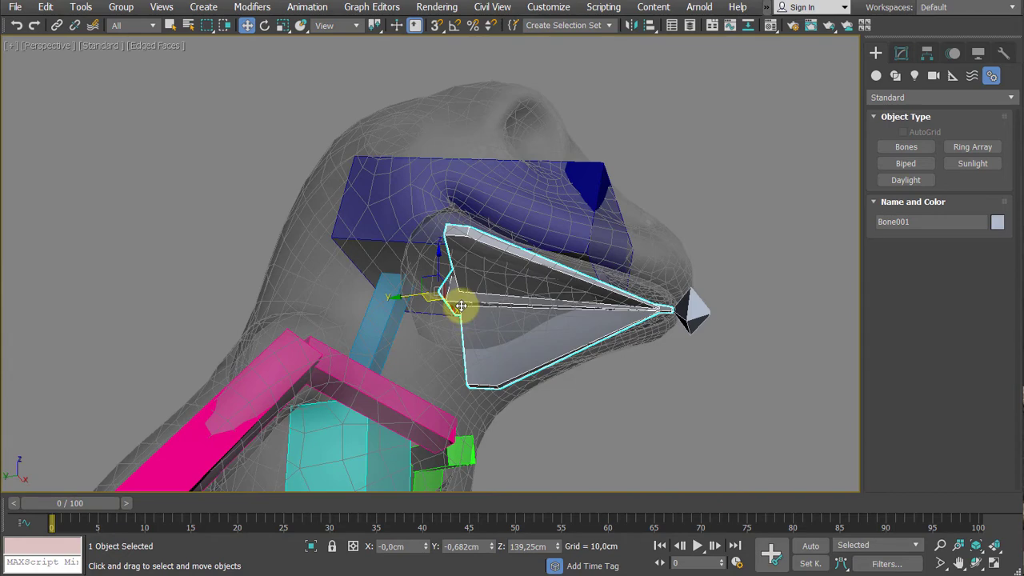
middle_click_drag(468, 297, 492, 304, "alt")
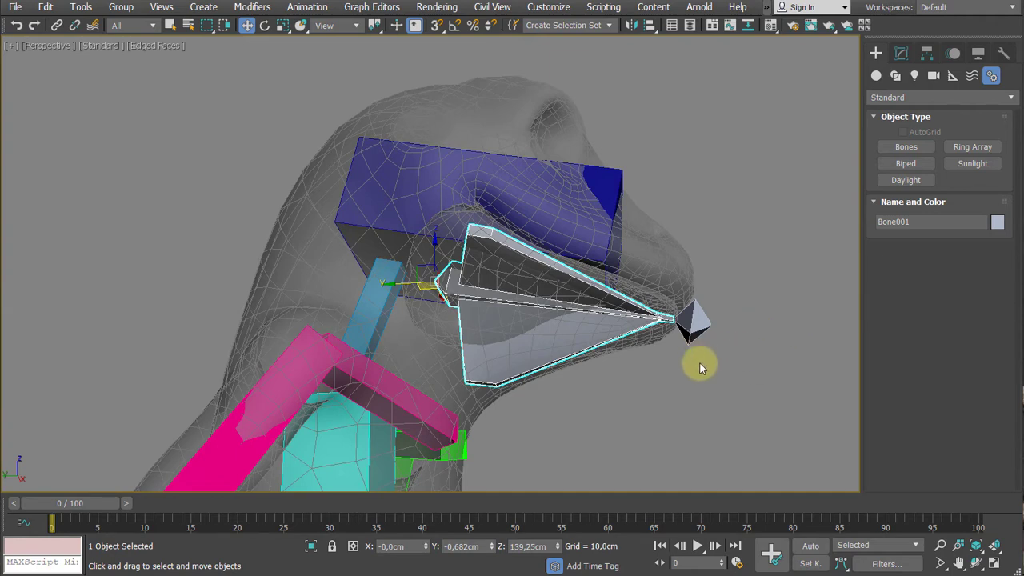
middle_click_drag(763, 386, 717, 392)
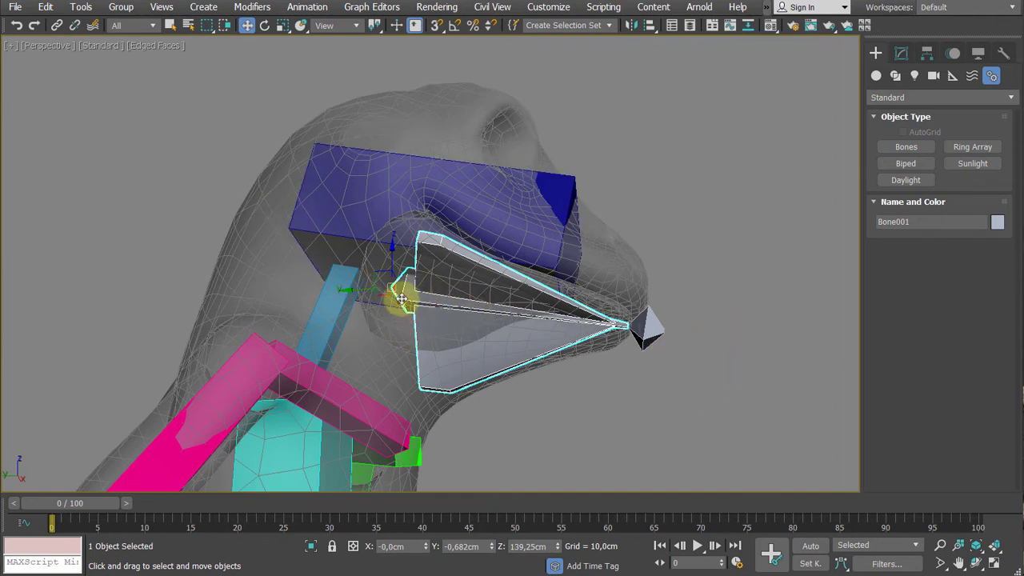
- Link the jaw bone to the Fred_RIG_Head bone as its parent and return to the Move tool
left_click(57, 26)
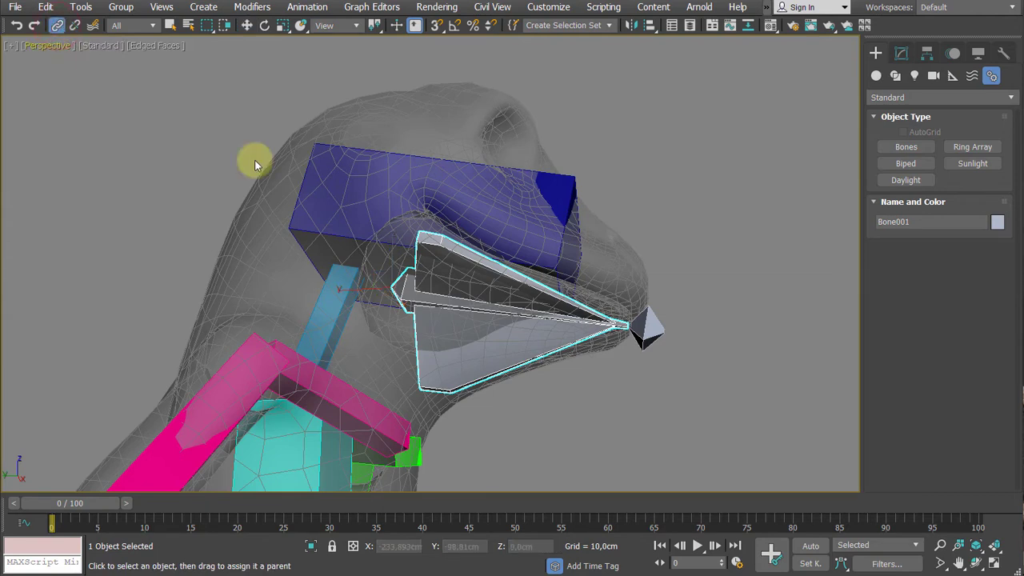
left_click_drag(543, 351, 559, 403)
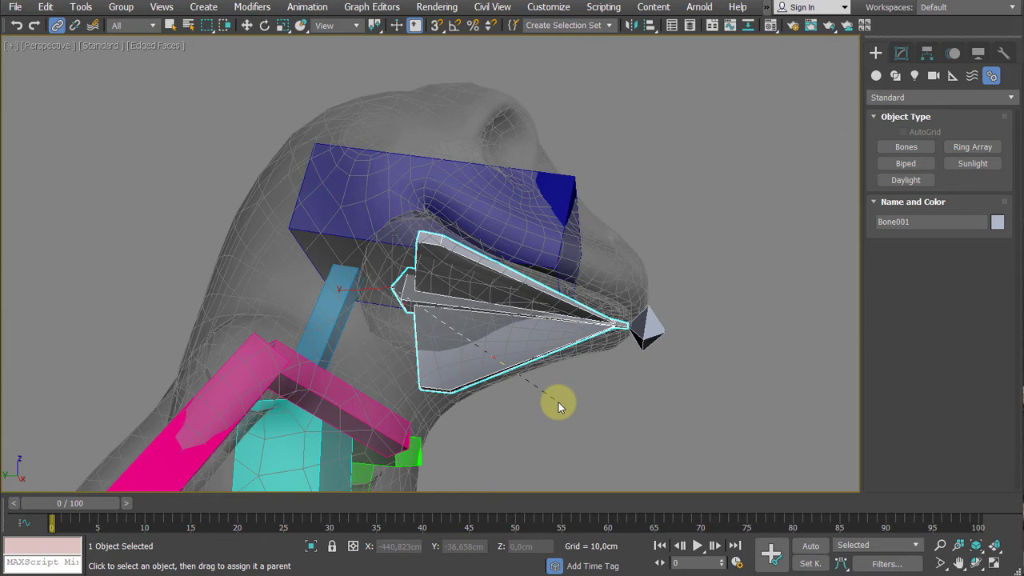
left_click_drag(558, 403, 366, 170)
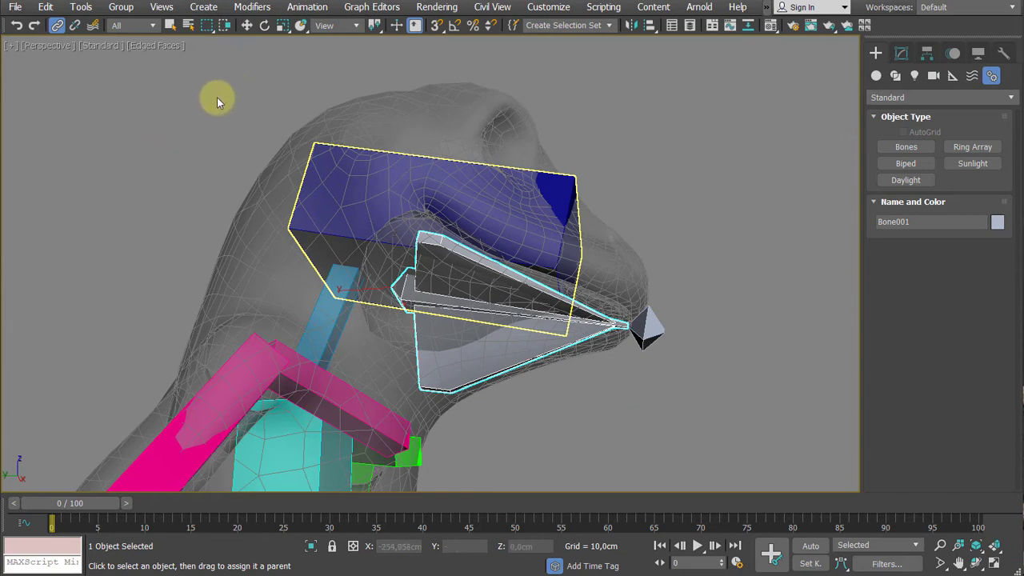
key("w")
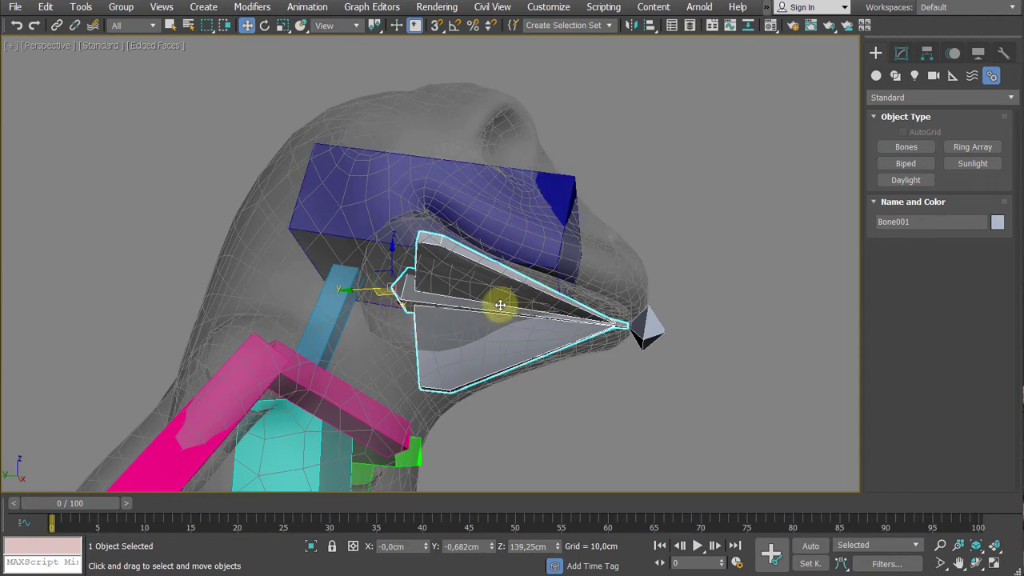
- Check the hierarchy by selecting the jaw bone, its parent, the jaw bone again, and its child end bone
left_click(601, 405)
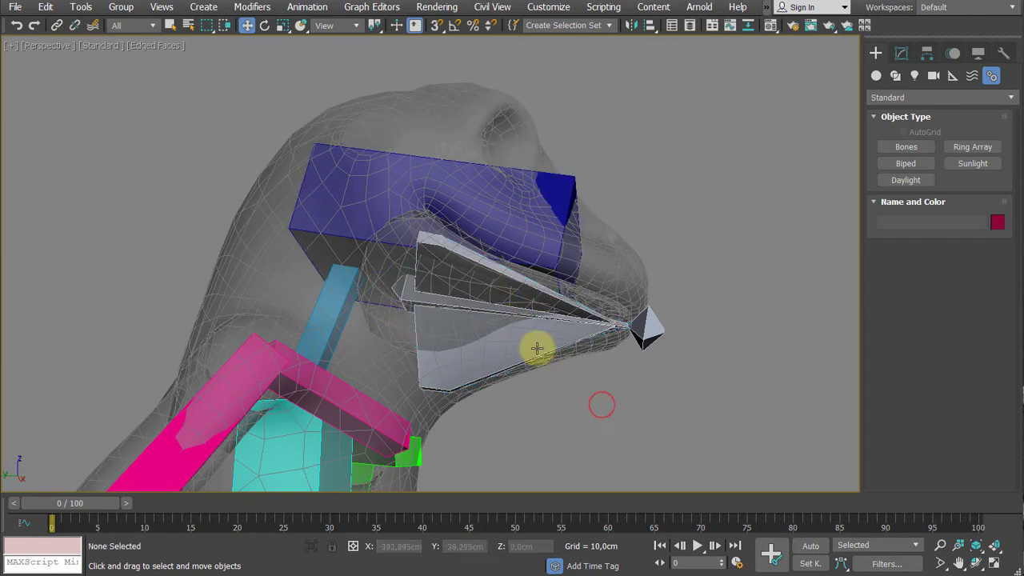
left_click(537, 347)
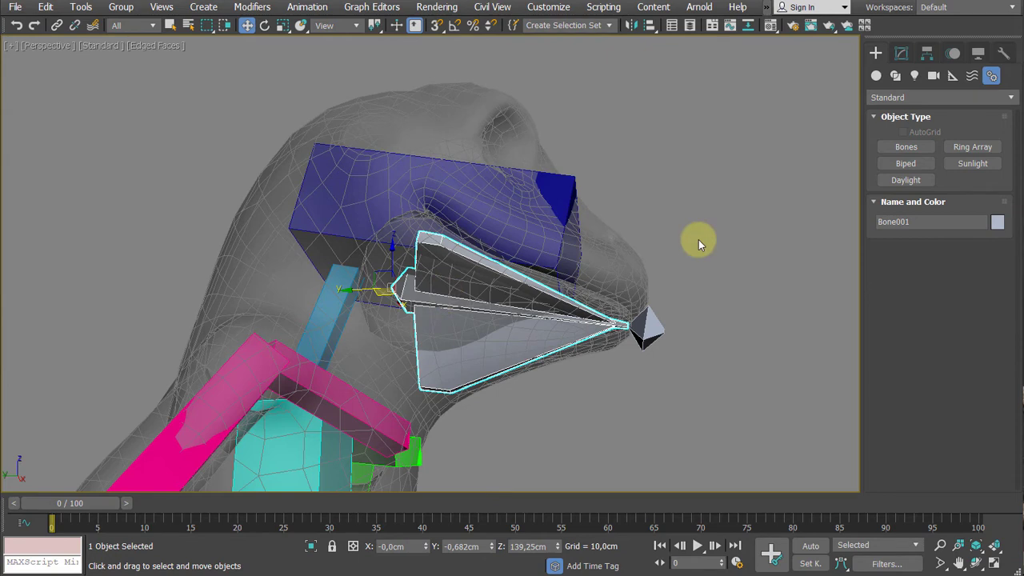
key("Page_Up")
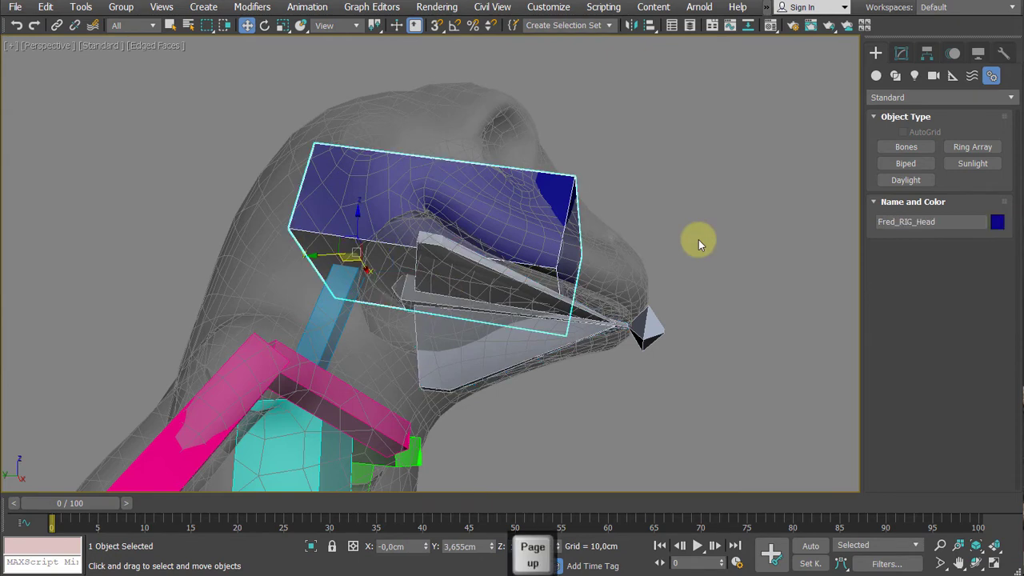
key("Page_Down")
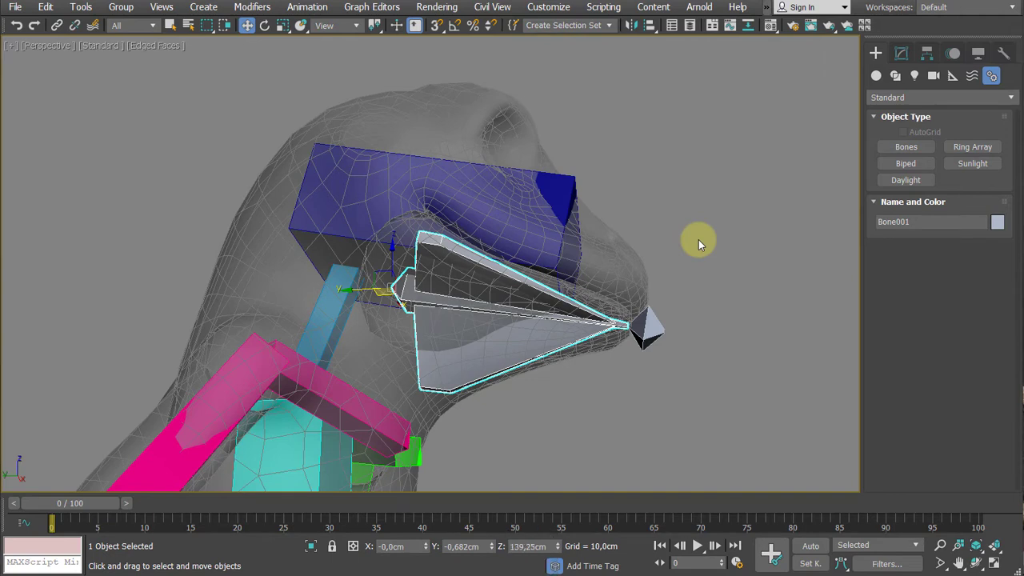
key("Page_Down")
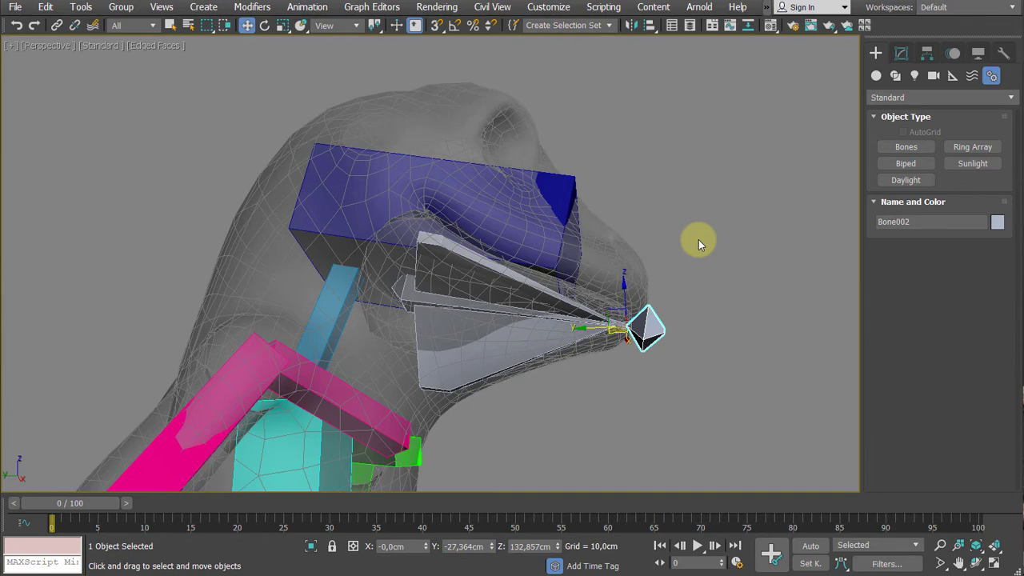
- Examine the small end bone at the jaw's tip from both sides and from below
middle_click_drag(745, 245, 303, 228, "alt")
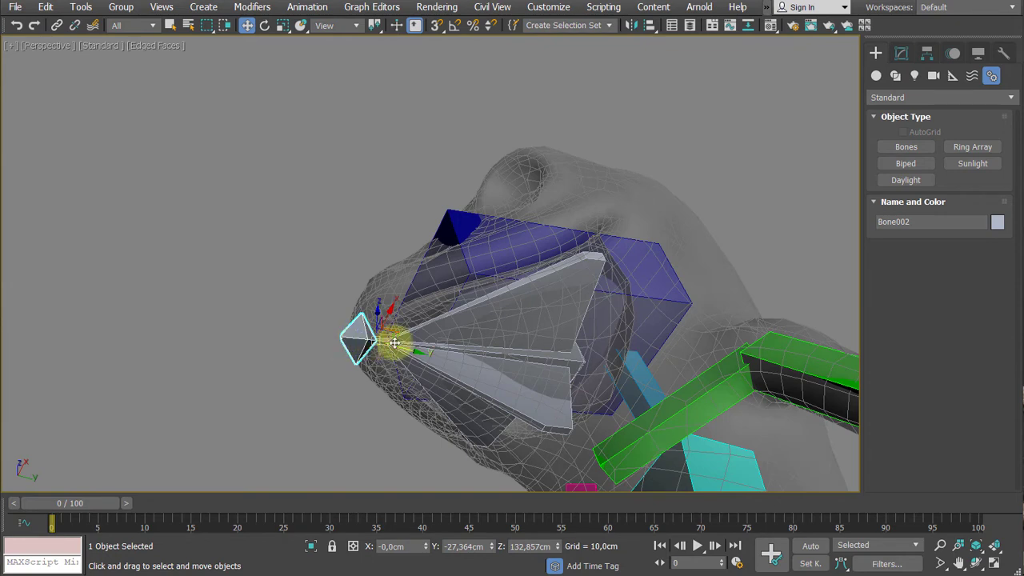
middle_click_drag(449, 283, 365, 354, "alt")
scroll(365, 353, "up", 3)
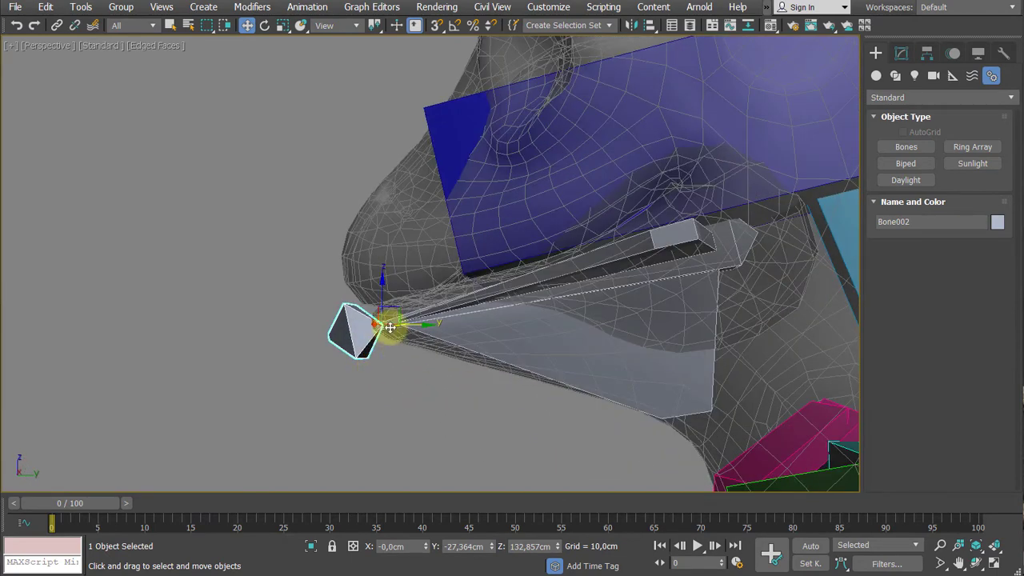
scroll(313, 354, "down", 3)
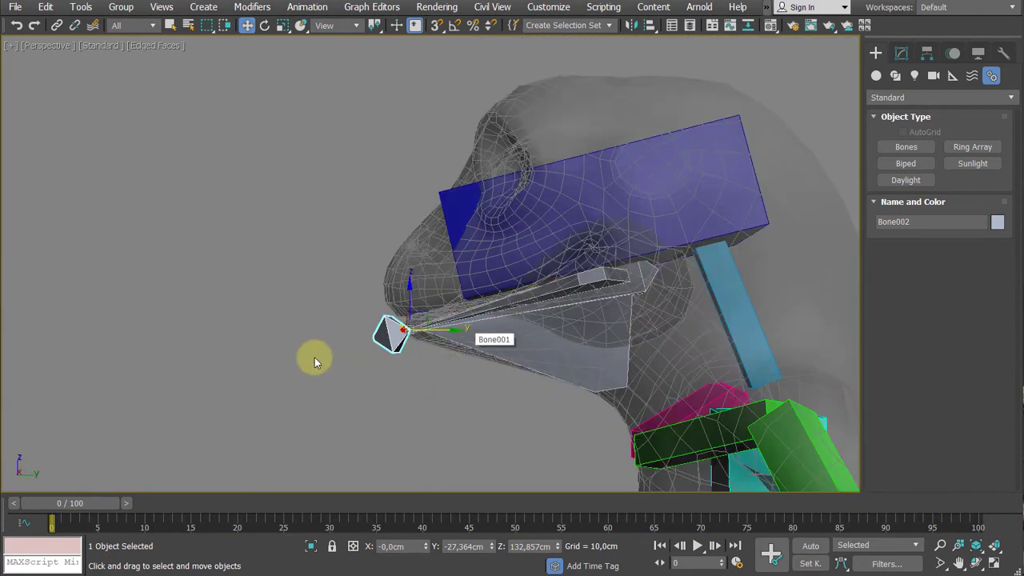
middle_click_drag(313, 354, 684, 284, "alt")
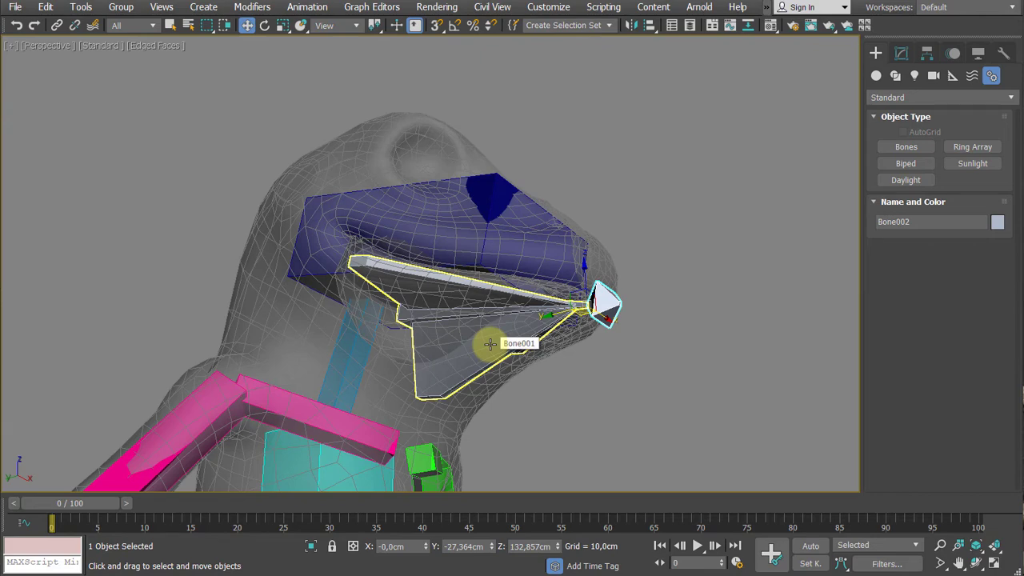
mouse_move(727, 264)
middle_mouse_down("alt")
mouse_move(725, 286)
mouse_move(734, 252)
middle_mouse_up("alt")
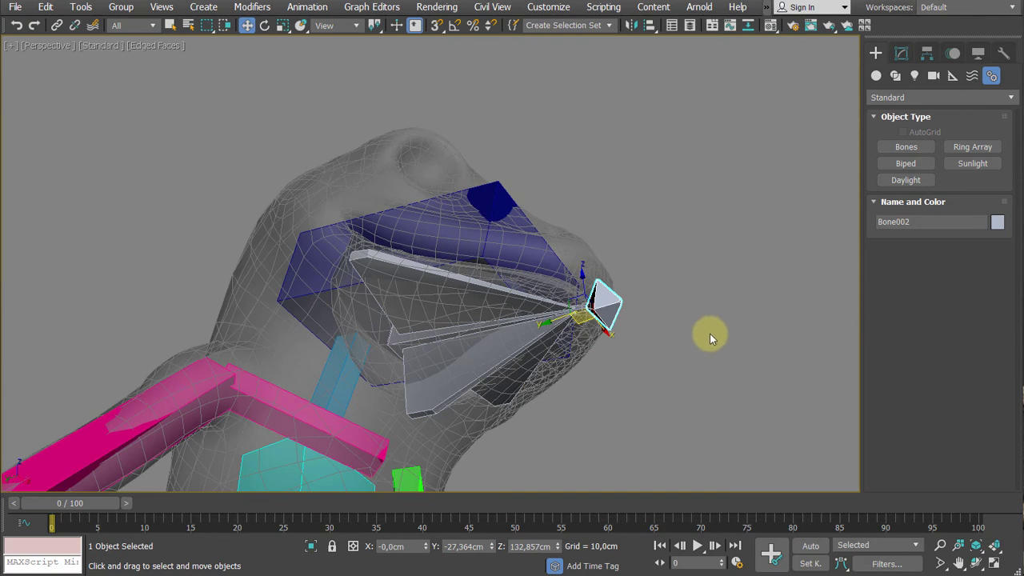
middle_click_drag(726, 297, 734, 272, "alt")
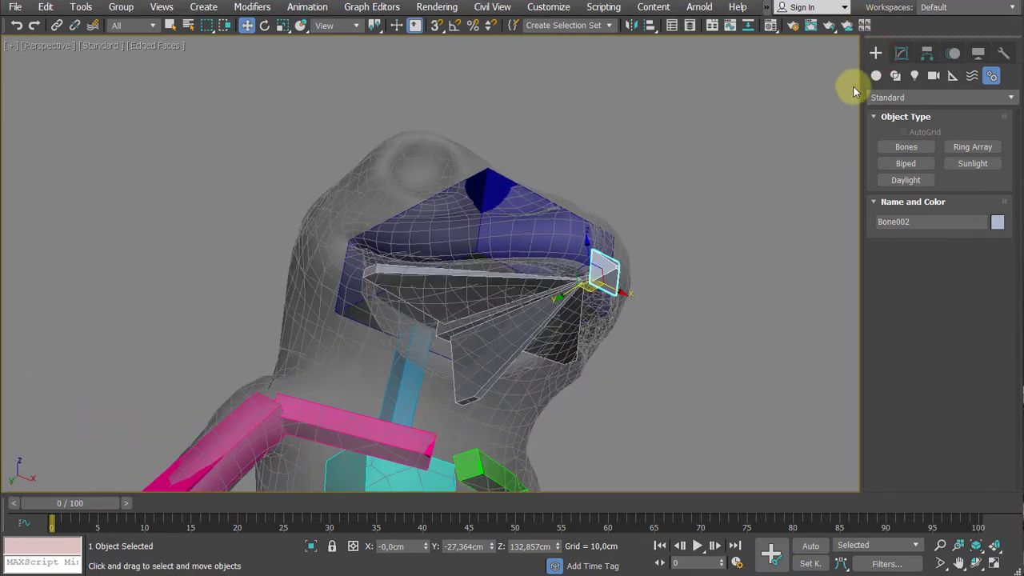
- Draw a box about 28.8 cm wide, 13.2 cm long and 14.8 cm high over the frog's lower jaw in the Left view
left_click(876, 75)
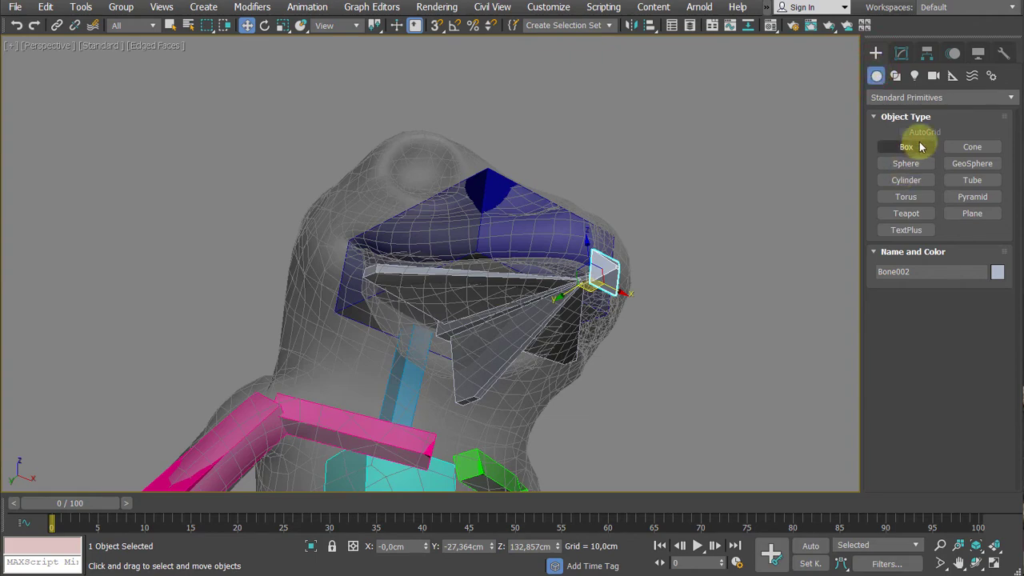
left_click(909, 146)
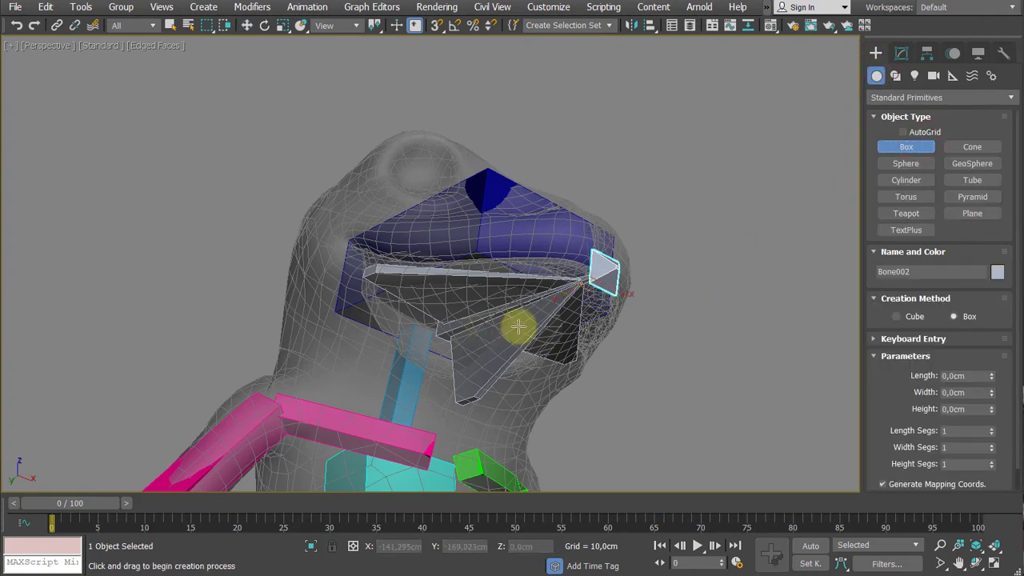
middle_click_drag(489, 338, 743, 334, "alt")
key("l")
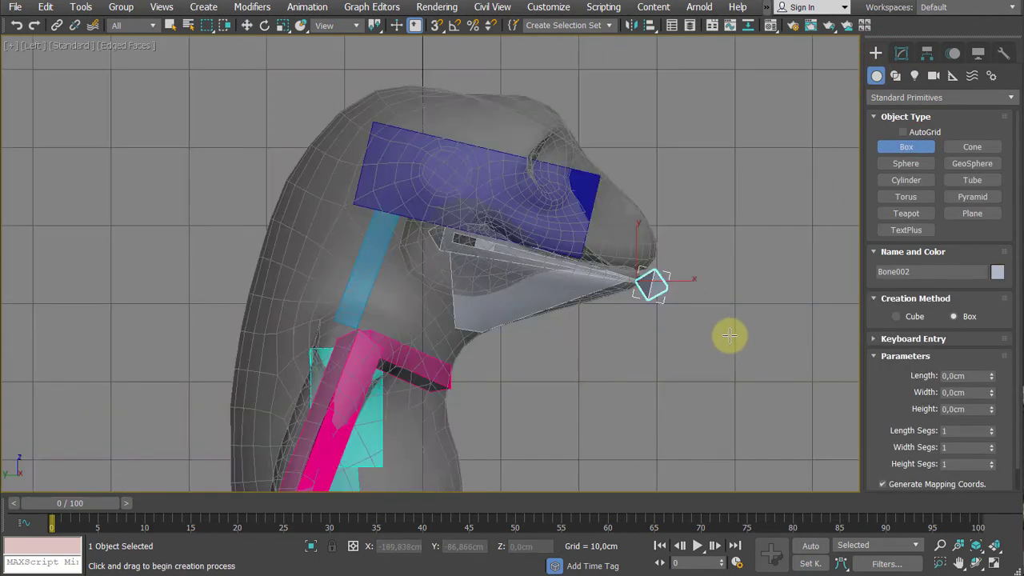
left_click_drag(396, 250, 621, 352)
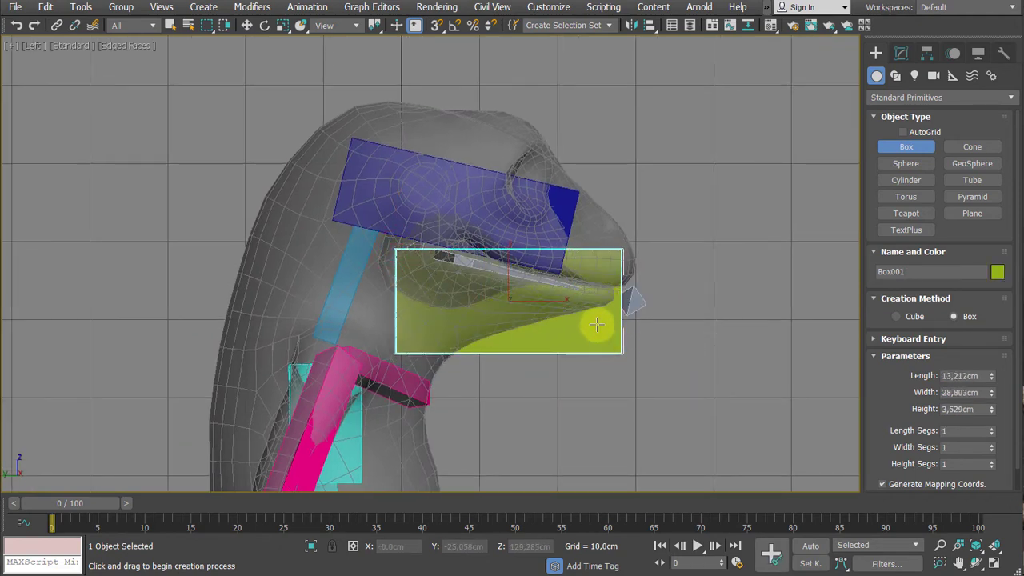
left_click(580, 237)
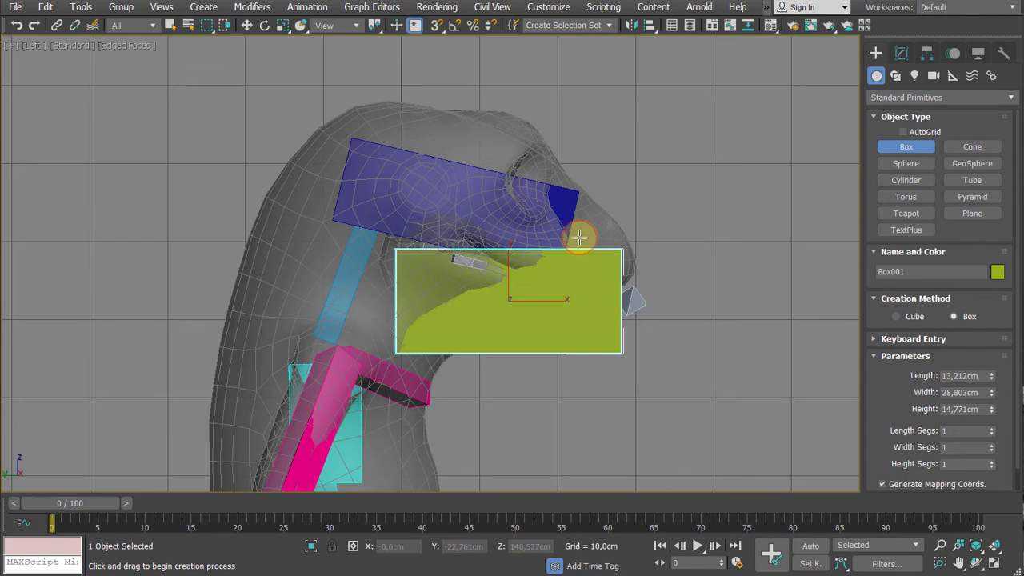
right_click(680, 209)
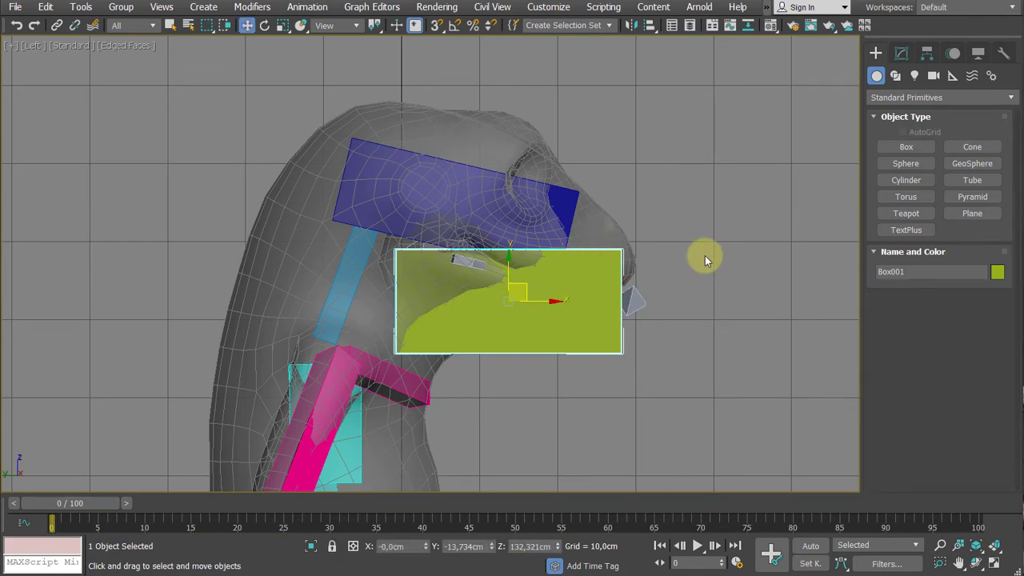
- Check the box in Perspective and in the four-view layout, and delete it
key("p")
middle_click_drag(692, 305, 686, 277)
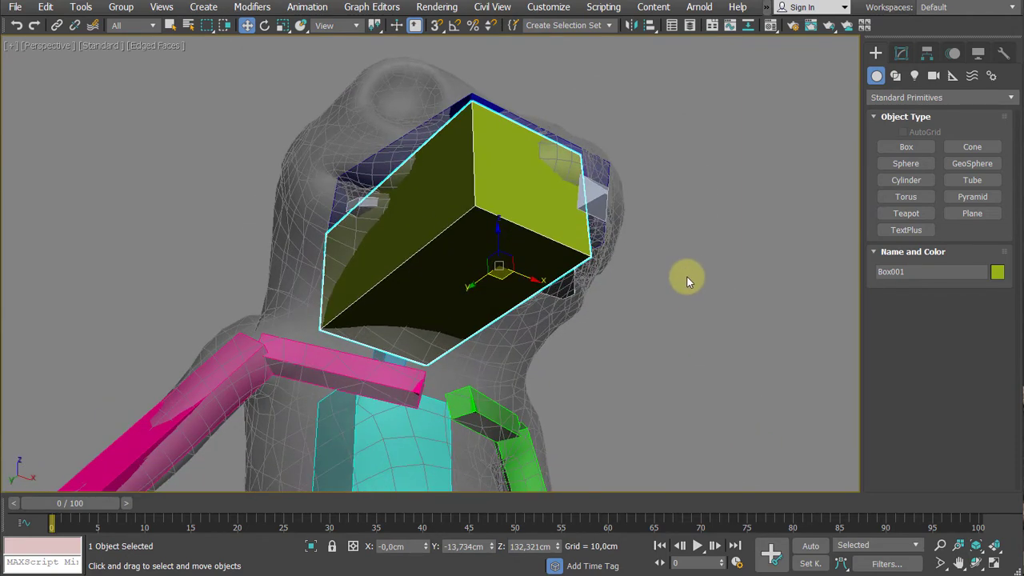
key("alt+w")
scroll(251, 164, "up", 5)
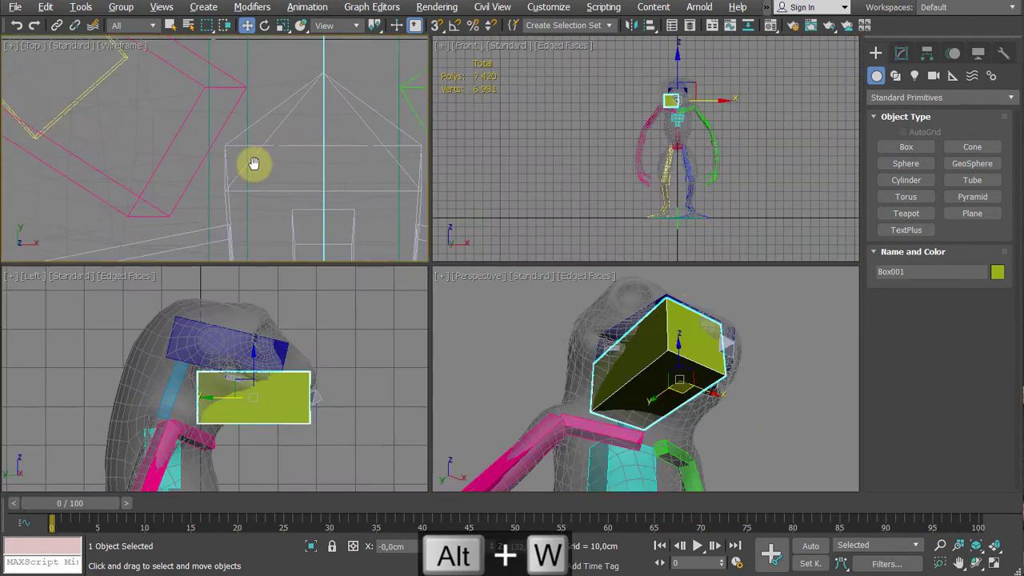
scroll(288, 334, "up", 6)
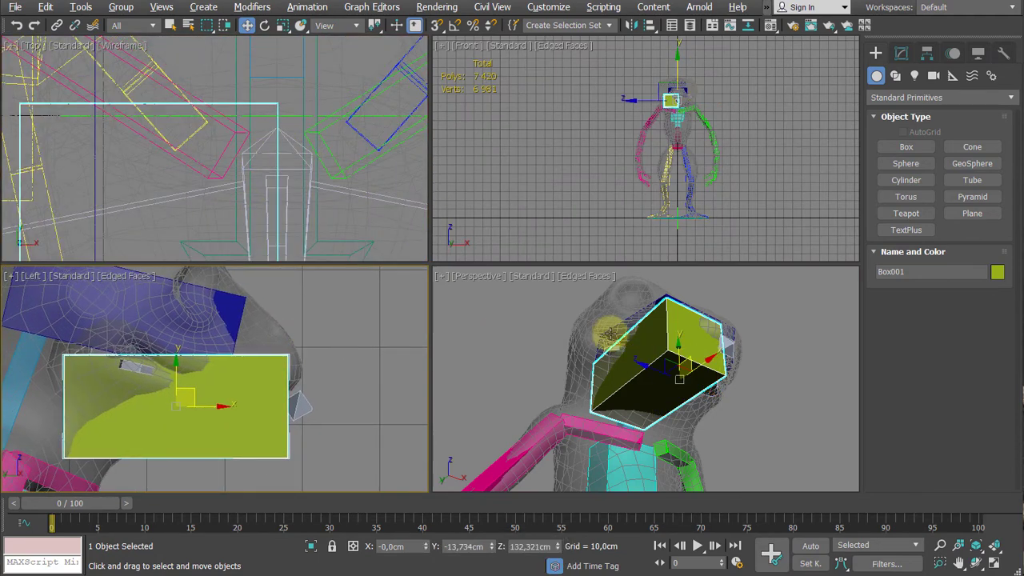
key("Delete")
- Draw a new box over one half of the lower jaw in the Left viewport, about 27.7 cm wide, 12.9 cm long and 14.4 cm high
scroll(326, 376, "down", 4)
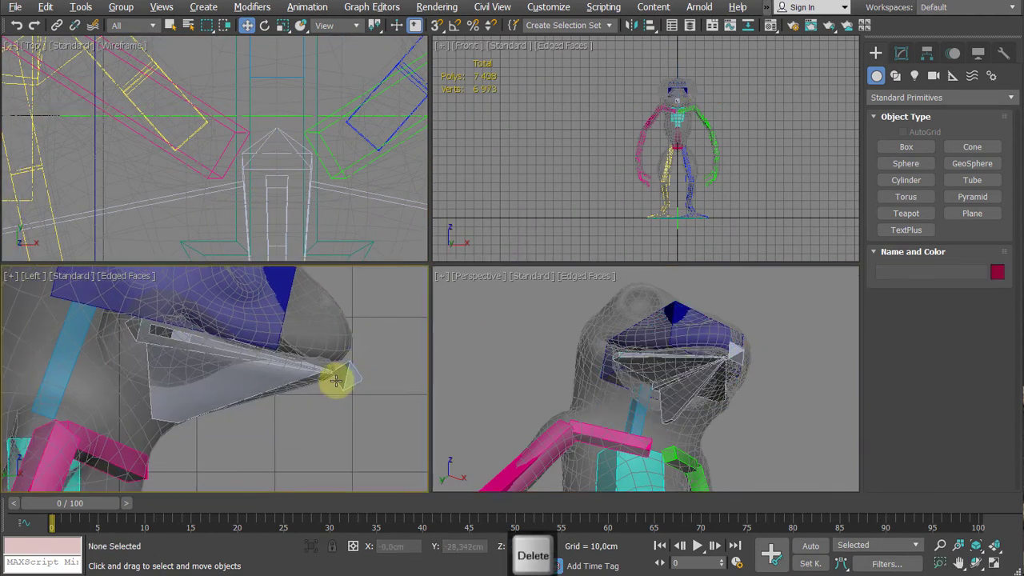
left_click(906, 146)
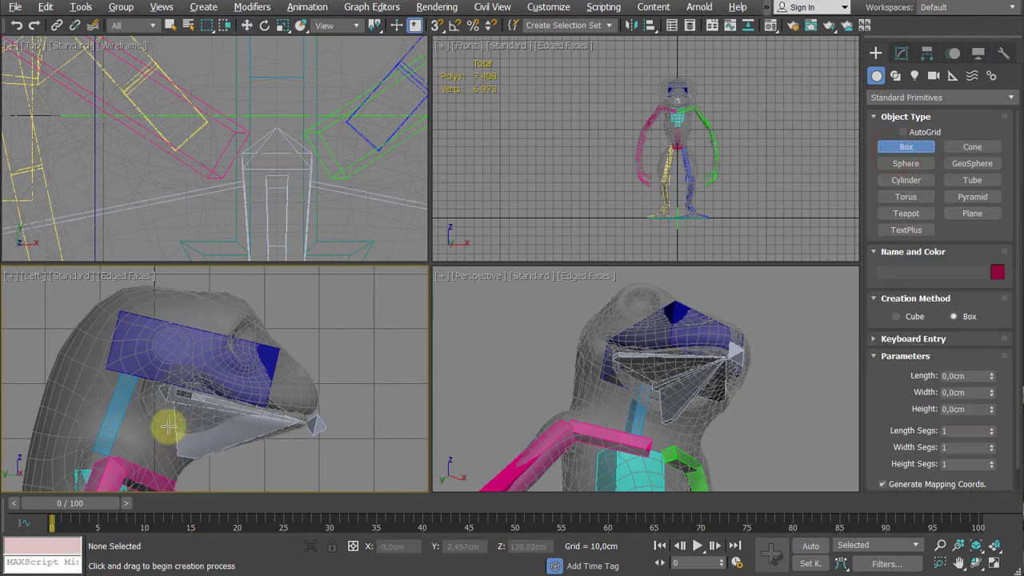
middle_click_drag(149, 408, 151, 340)
left_click_drag(149, 346, 302, 415)
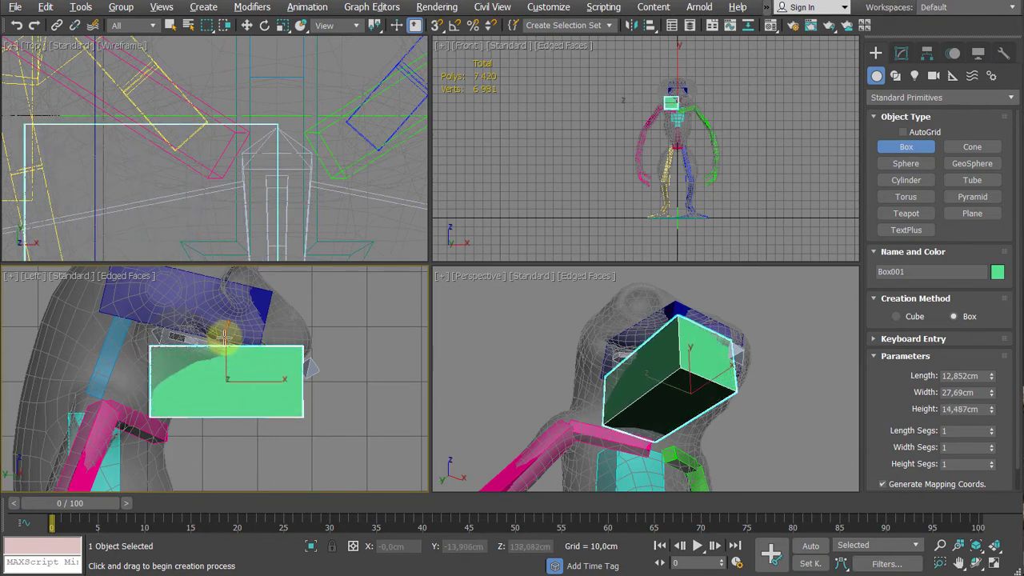
left_click(225, 337)
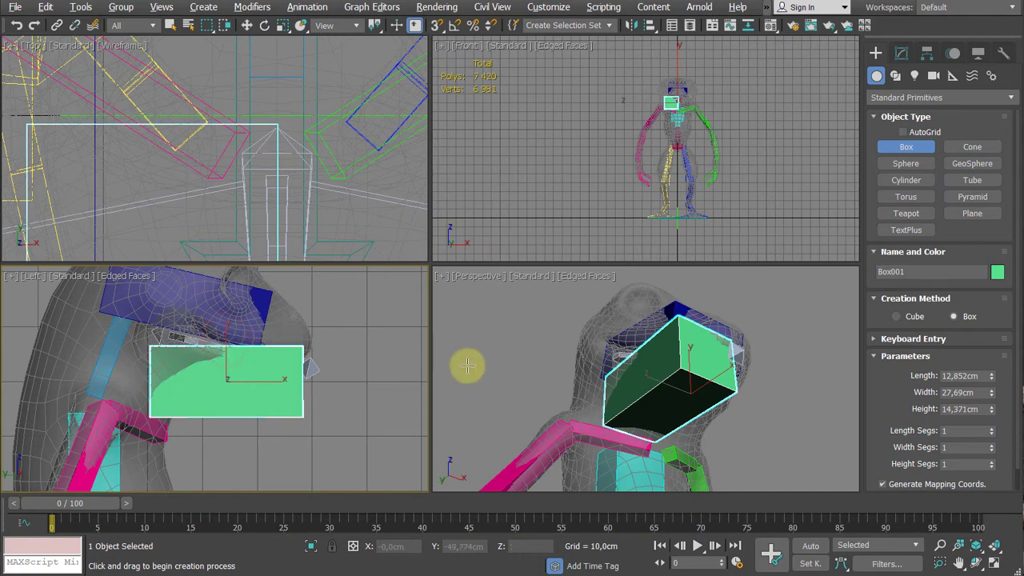
key("w")
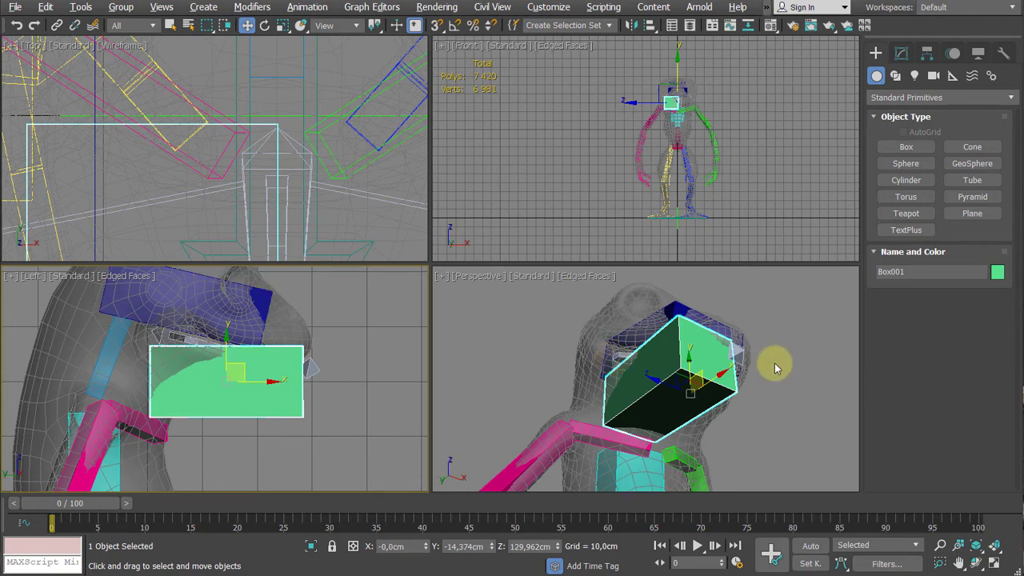
- Maximize the Perspective viewport and convert the jaw box to an Editable Poly
key("alt+w")
middle_click_drag(613, 352, 484, 245, "alt")
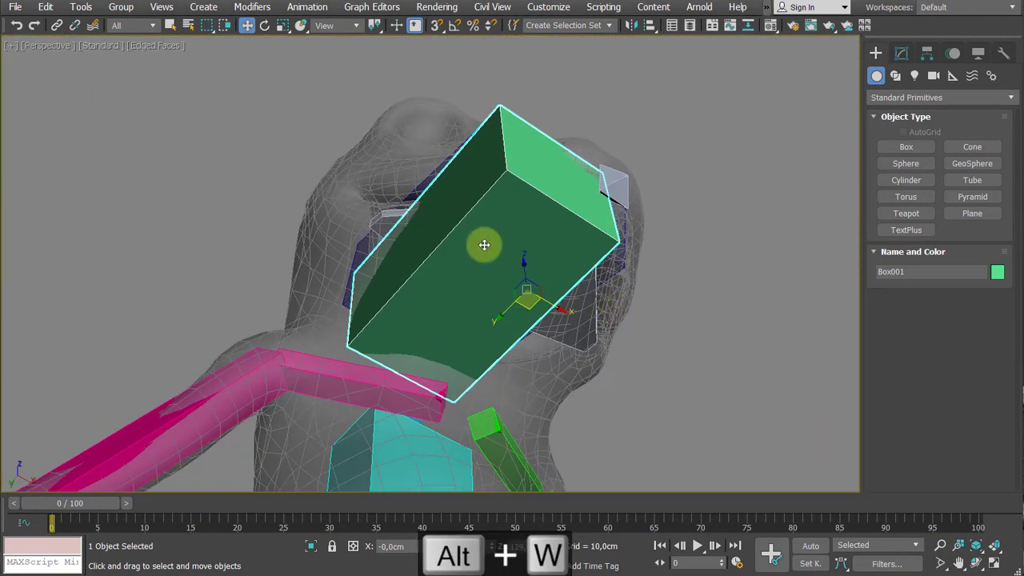
right_click(484, 245)
mouse_move(520, 415)
left_click(704, 428)
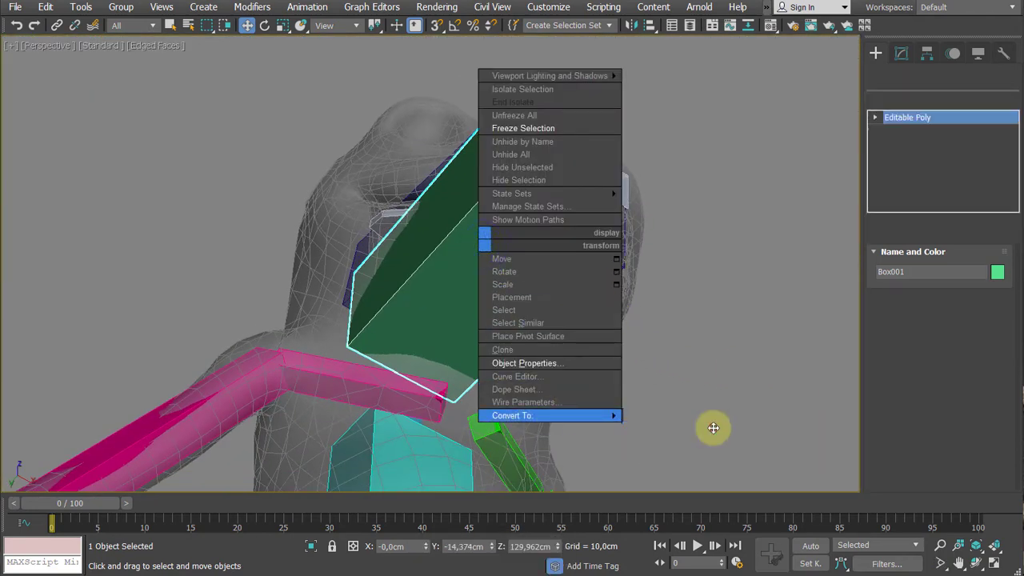
middle_click_drag(713, 427, 681, 280, "alt")
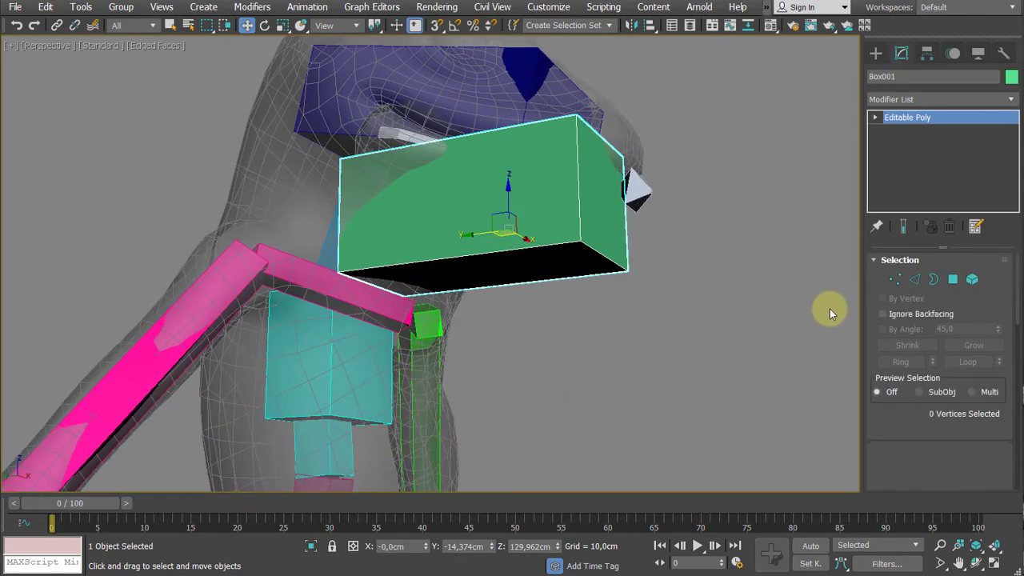
- Review the box's Vertex, Edge, Border and Polygon sub-object levels, select its front polygon, and expand the Editable Poly sub-object list
key("1")
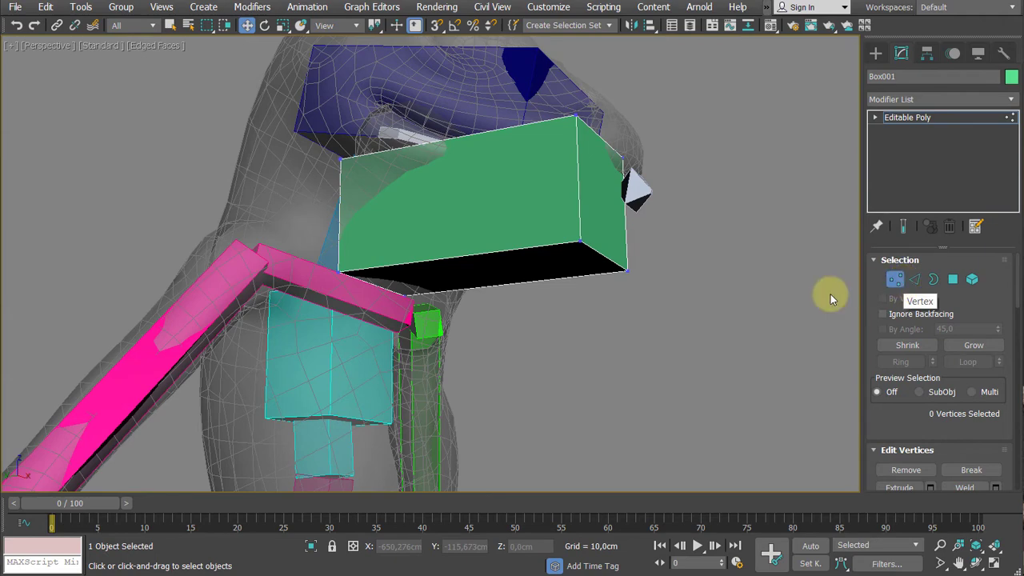
middle_click_drag(830, 293, 694, 334)
key("2")
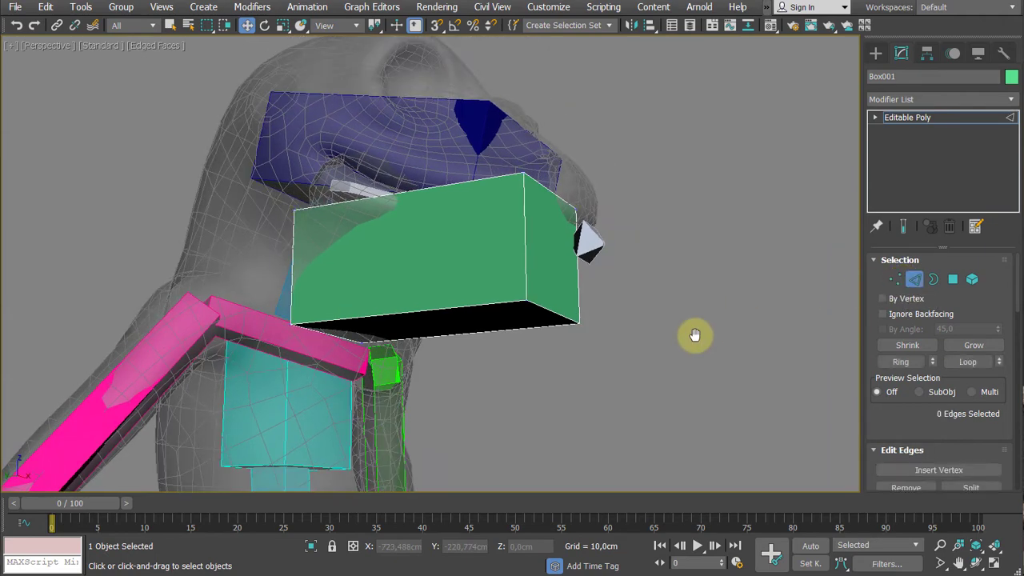
left_click_drag(711, 133, 445, 407)
key("3")
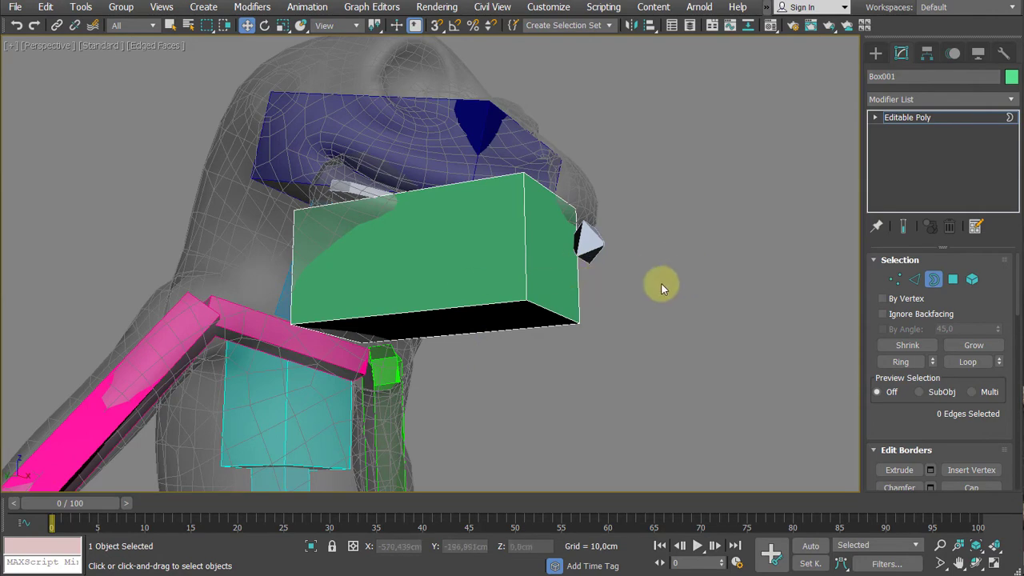
key("4")
left_click(552, 256)
middle_click_drag(553, 256, 699, 323, "alt")
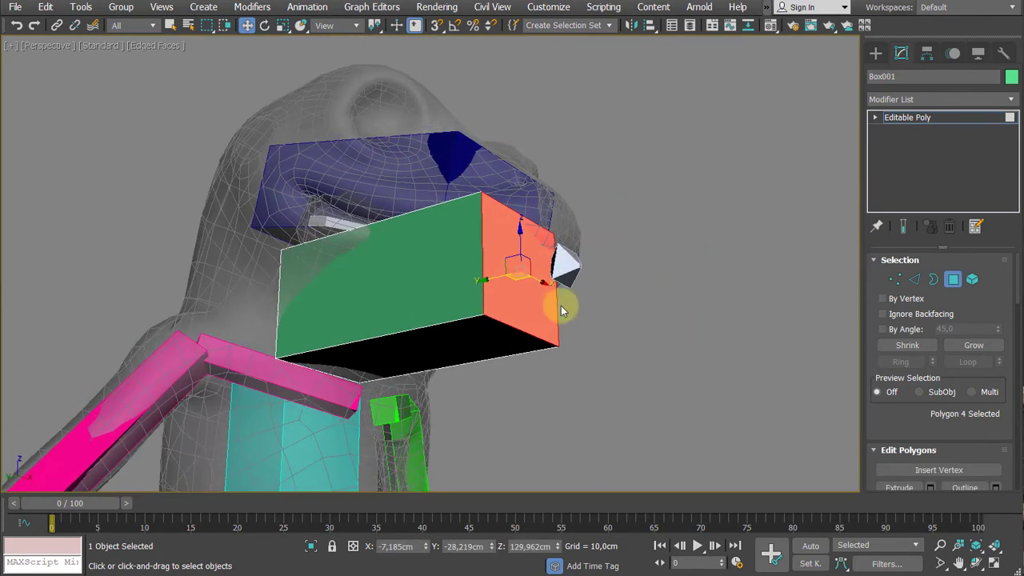
middle_click_drag(563, 297, 609, 335)
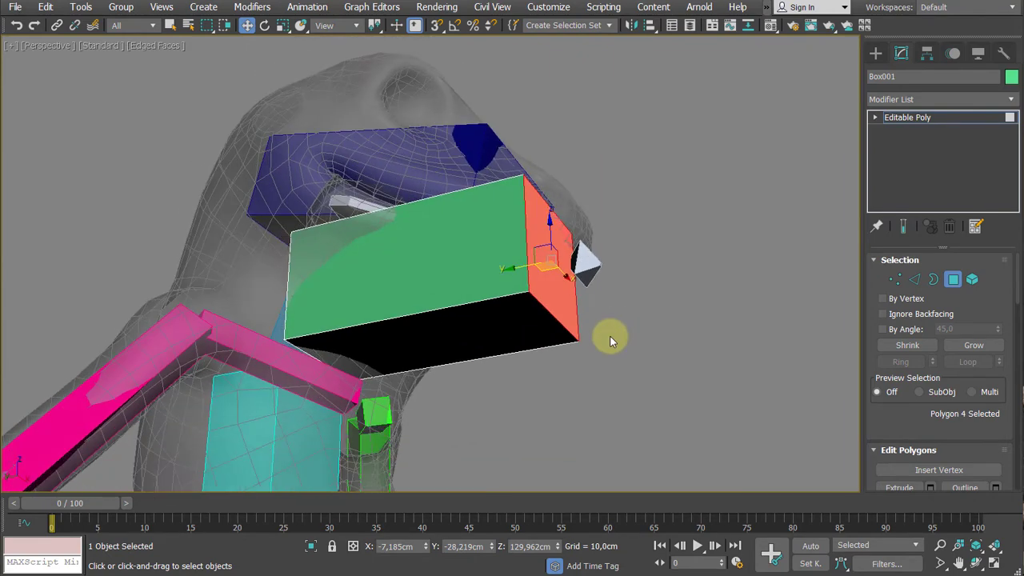
left_click(875, 119)
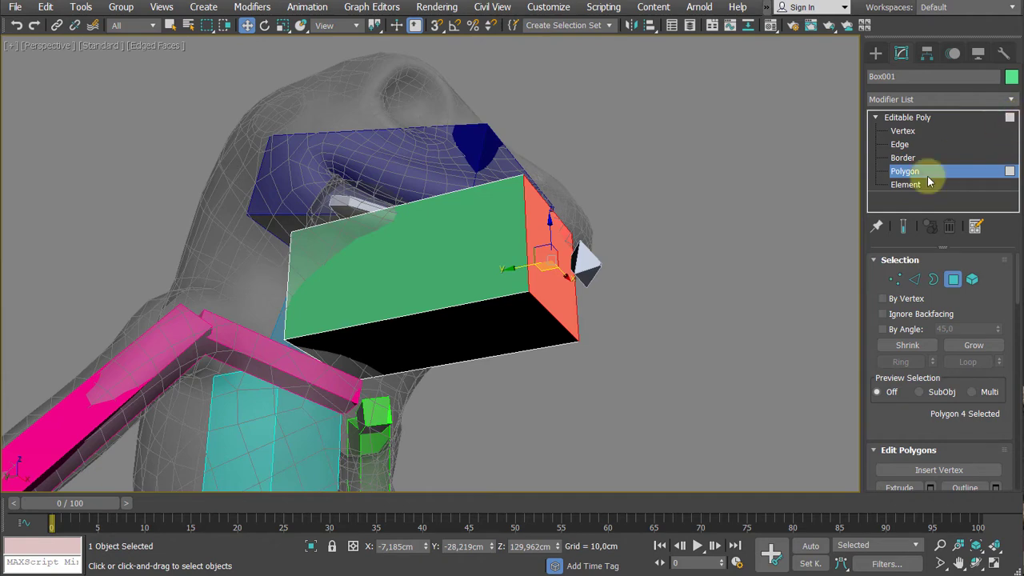
middle_click_drag(764, 258, 760, 246)
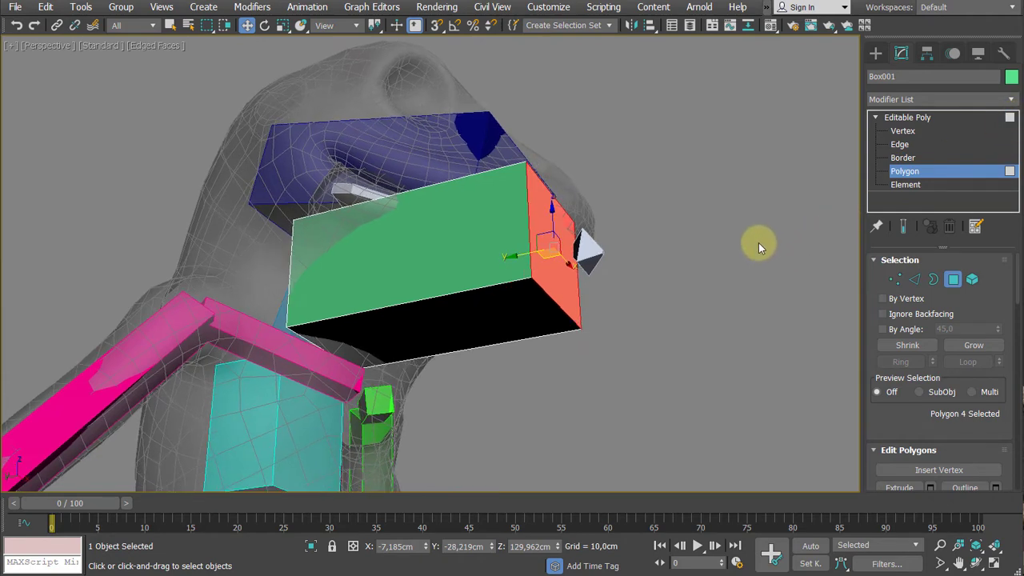
- At Vertex level, raise the two lower front vertices of the box so its front becomes thin like the jaw tip
key("1")
middle_click_drag(601, 308, 629, 324, "alt")
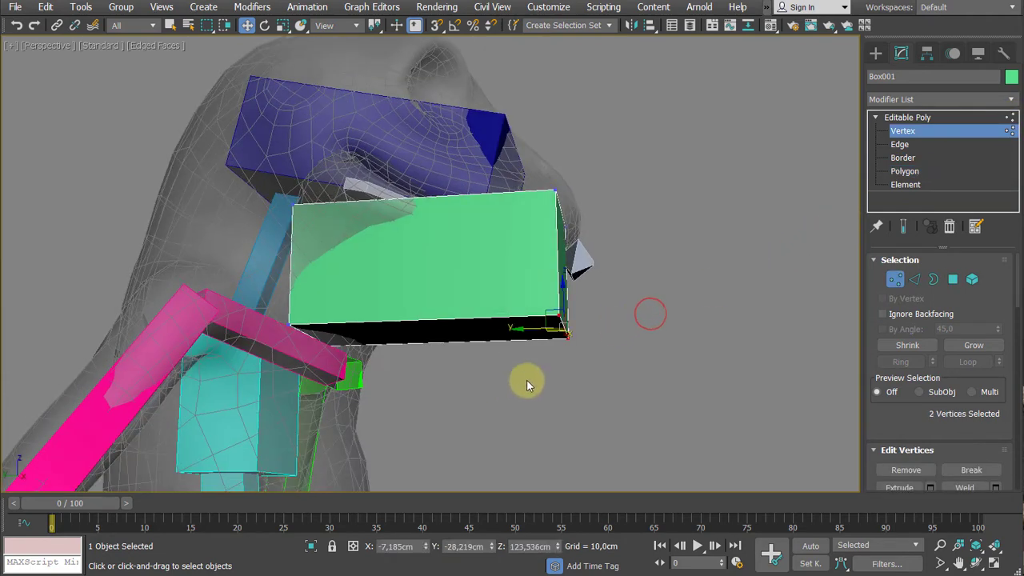
middle_click_drag(688, 343, 610, 277, "alt")
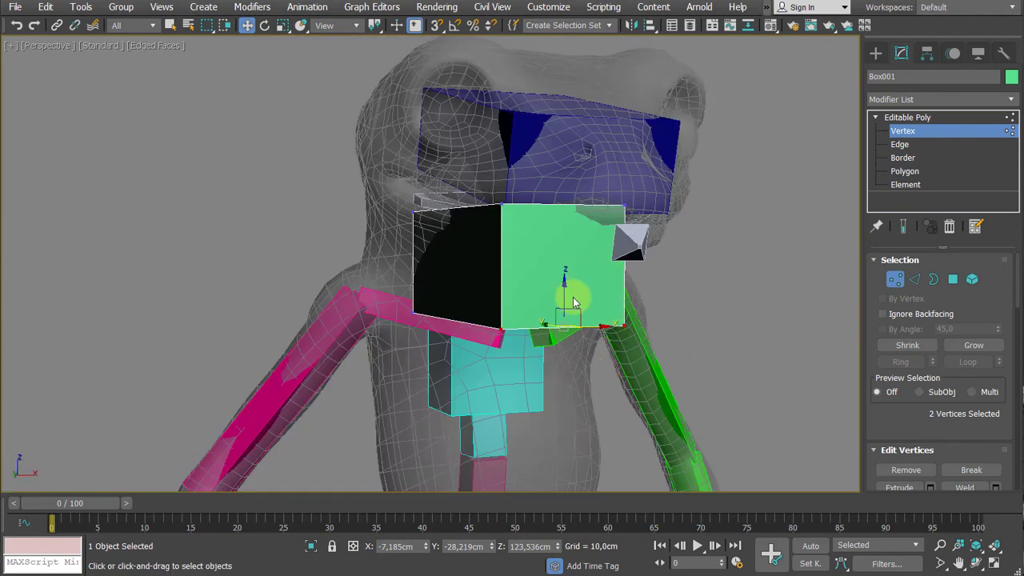
left_click_drag(564, 293, 583, 208)
middle_click_drag(602, 296, 589, 206, "alt")
- Raise the box's lower rear outer vertex to about Z 131.5 cm, and raise the lower rear inner vertex slightly
left_click_drag(456, 230, 511, 273)
middle_click_drag(417, 282, 446, 270, "alt")
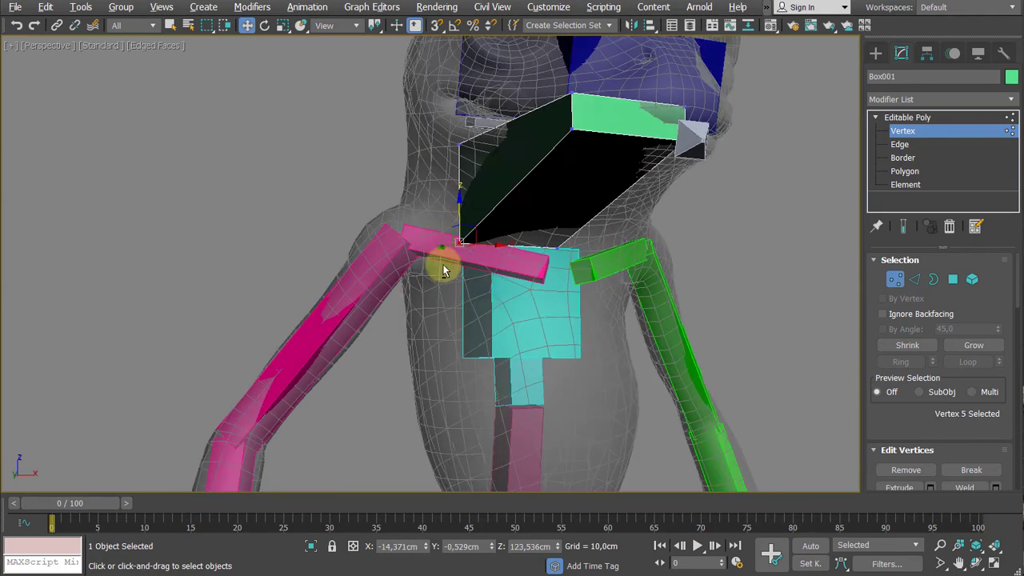
left_click_drag(461, 213, 461, 152)
middle_click_drag(576, 201, 549, 263, "alt")
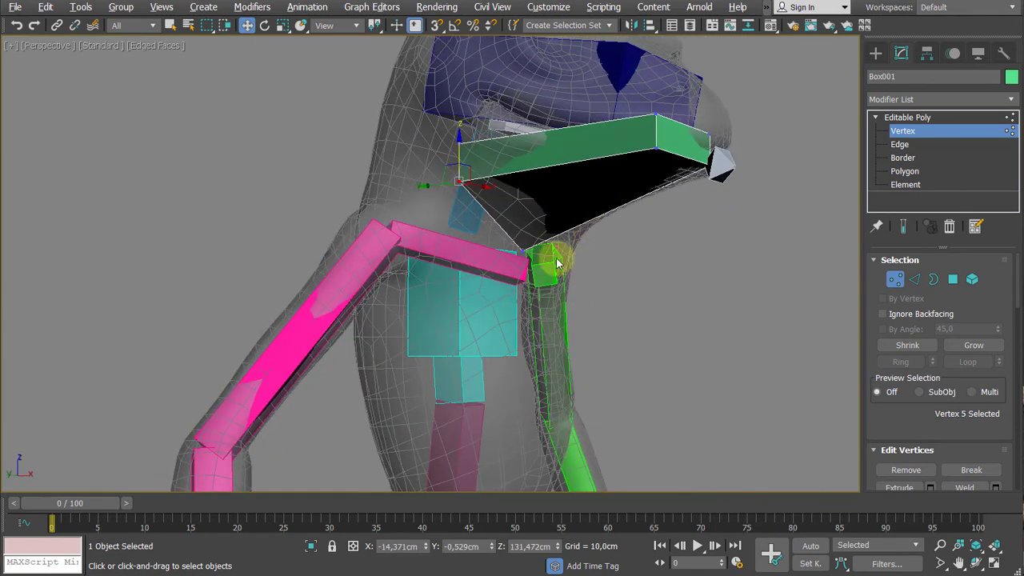
left_click(526, 218)
left_click_drag(525, 218, 525, 194)
- Pull the two front outer vertices back to about Y -17.1 cm and inward to about X -11.3 cm to follow the jaw's curve
middle_click_drag(526, 194, 496, 171, "alt")
left_click_drag(466, 64, 498, 174)
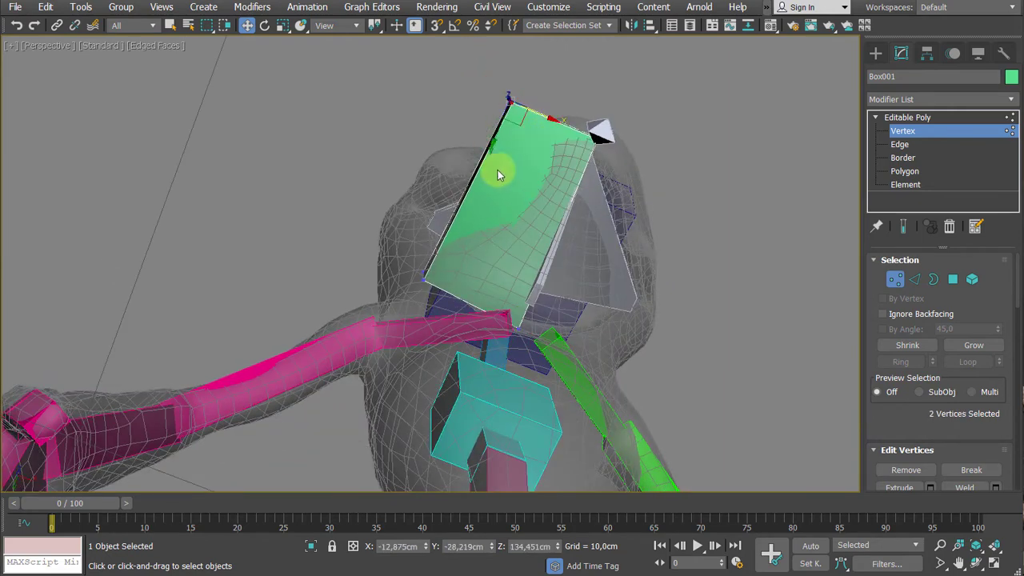
left_click_drag(492, 139, 459, 212)
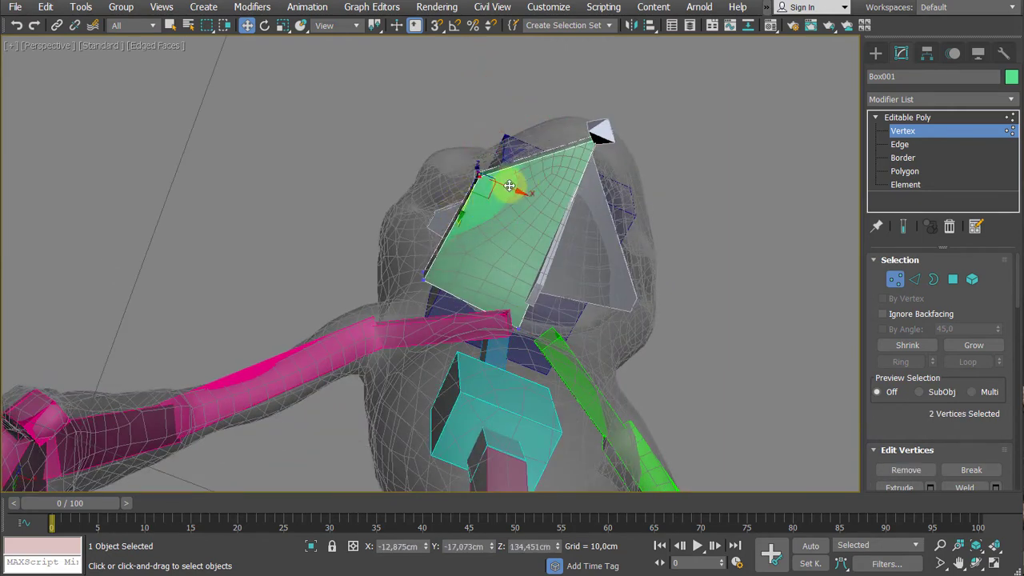
left_click_drag(507, 188, 499, 178)
middle_click_drag(498, 178, 546, 286, "alt")
scroll(555, 224, "up", 3)
middle_click_drag(555, 224, 488, 280)
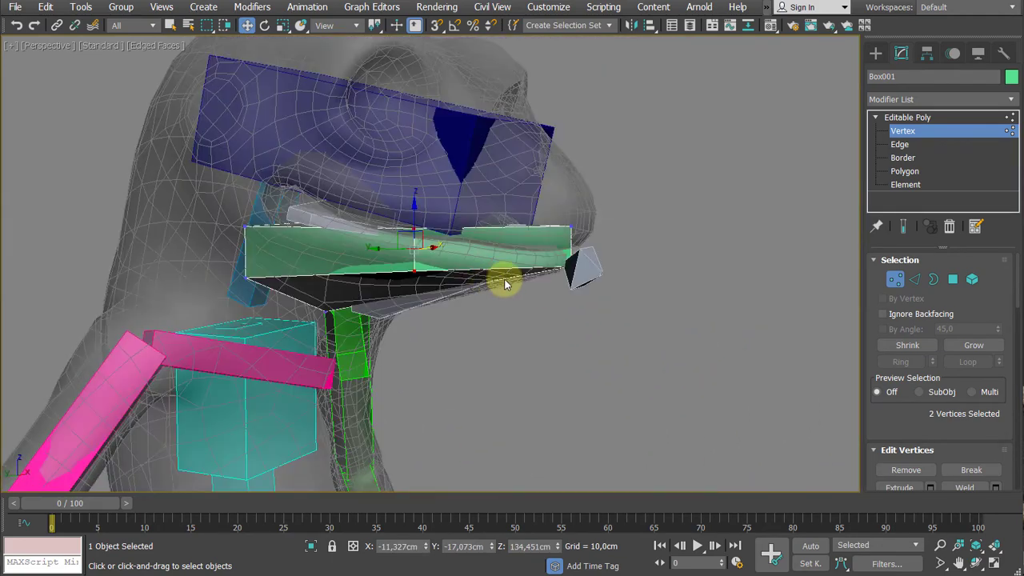
- In the Left view, select all eight vertices of the box and rotate them to match the slope of the mouth line
key("l")
middle_click_drag(597, 212, 579, 283)
left_click_drag(675, 211, 221, 384)
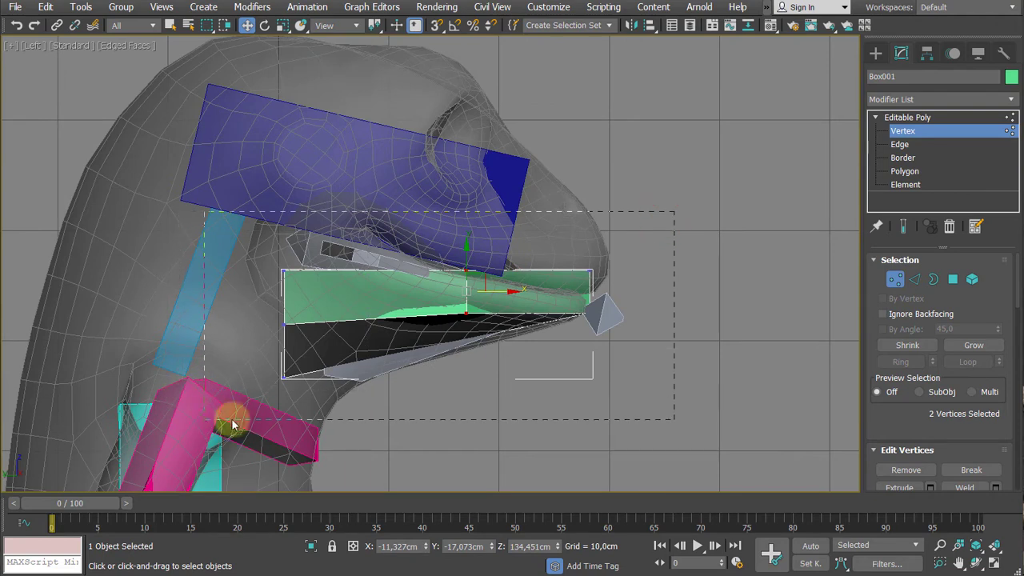
left_click_drag(231, 419, 231, 419)
middle_click_drag(528, 365, 524, 356)
left_click_drag(750, 210, 205, 413)
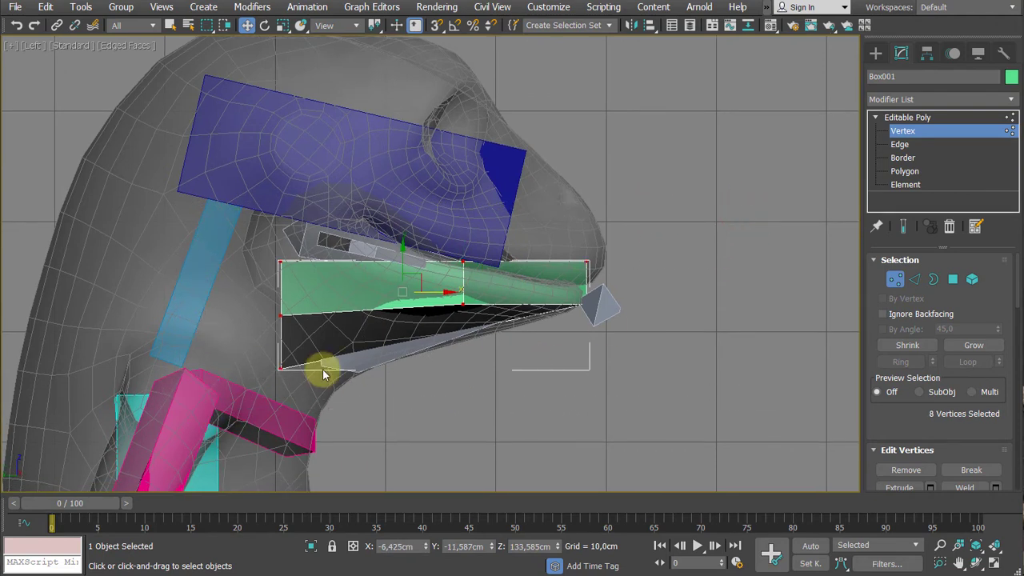
key("e")
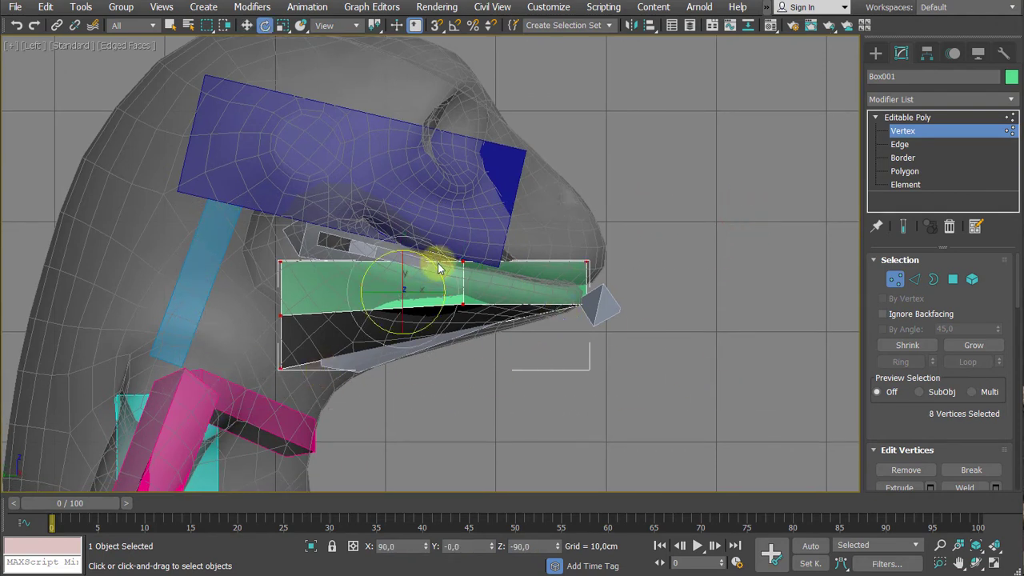
mouse_move(439, 268)
left_mouse_down()
mouse_move(430, 270)
mouse_move(447, 285)
left_mouse_up()
key("ctrl+z")
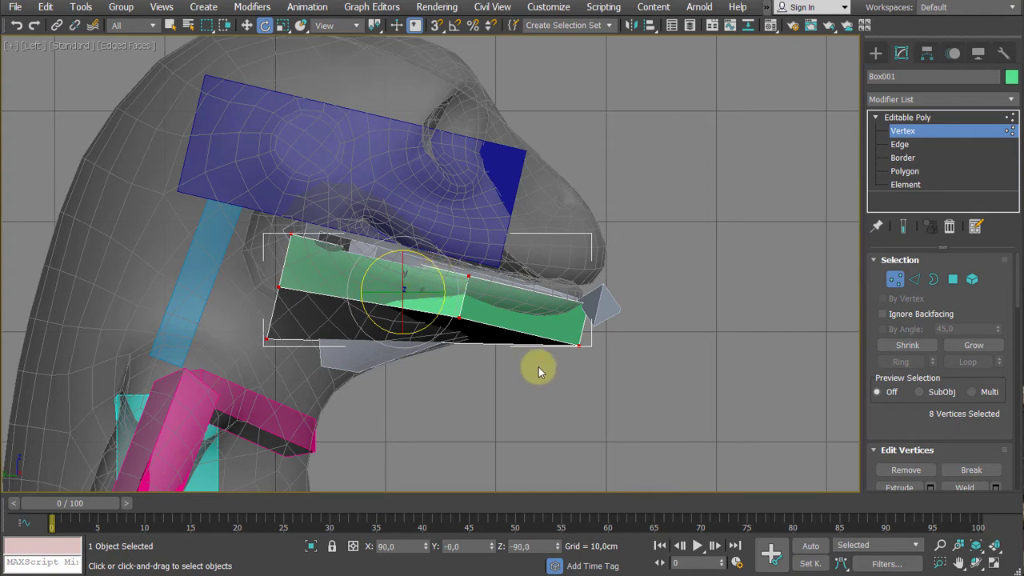
- Shift all the box's vertices slightly up and back toward the mouth line, and raise the lower front inner vertex to about Z 131 cm
key("w")
left_click_drag(413, 273, 400, 263)
left_click(569, 334)
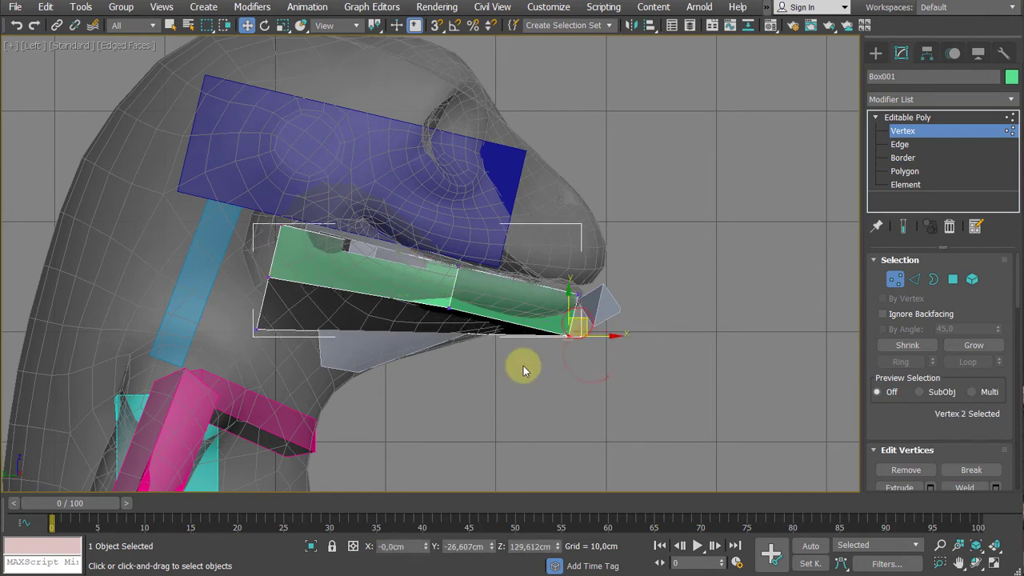
left_click_drag(566, 316, 563, 303)
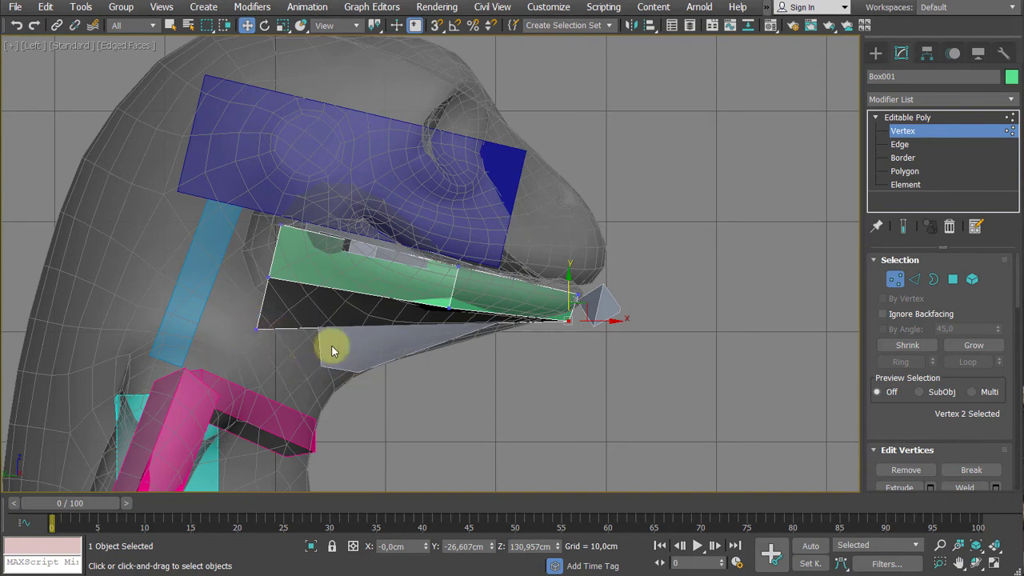
- Lower the box's lower rear inner vertex to about Y 0.8 cm, Z 125.5 cm to follow the throat
left_click(477, 384)
left_click(257, 326)
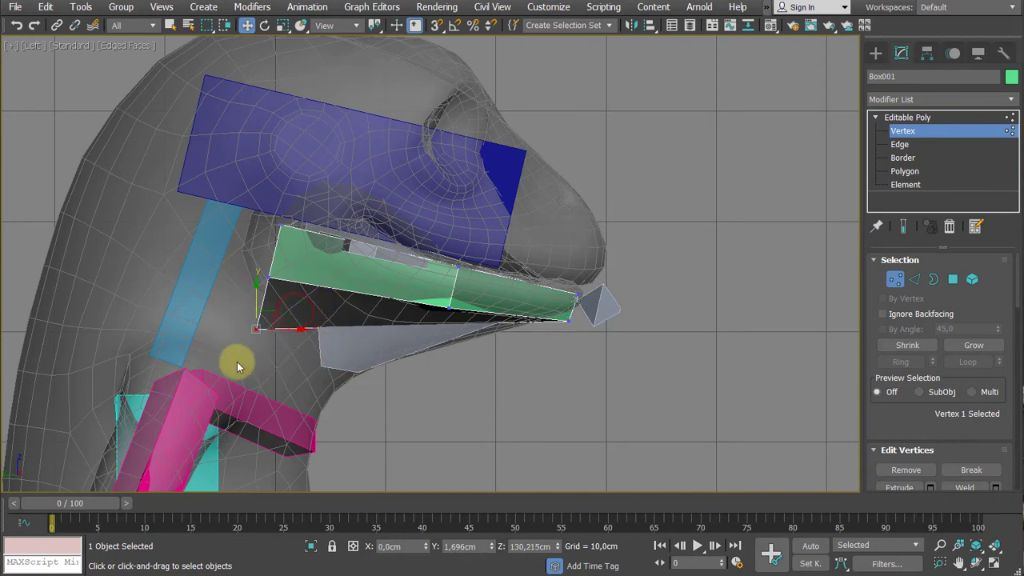
left_click_drag(262, 311, 271, 365)
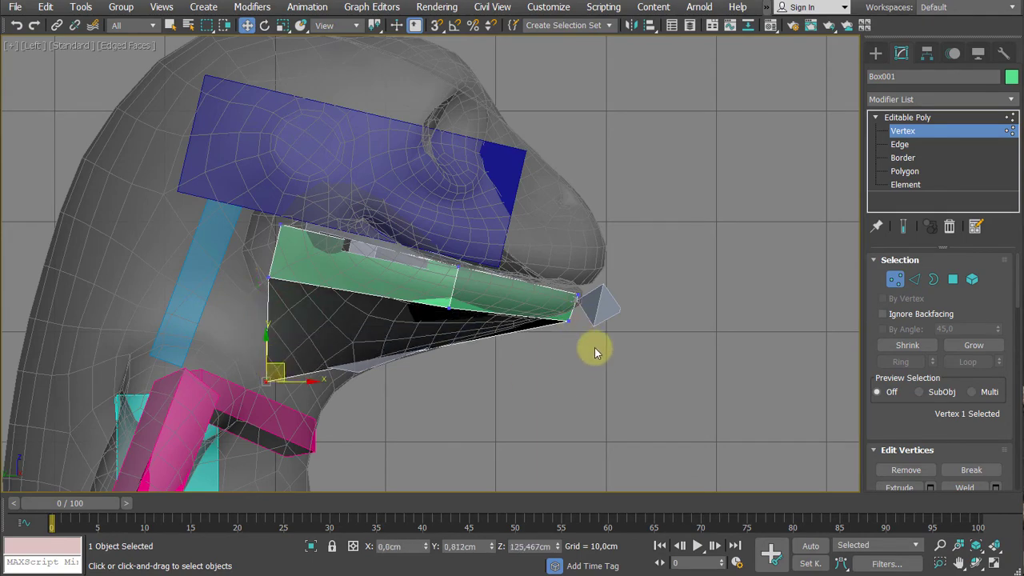
- In the Perspective view, select the ring of four lengthwise edges on the rear part of the box and connect them with a new edge loop
key("p")
middle_click_drag(595, 352, 503, 264, "alt")
middle_click_drag(345, 277, 368, 296, "alt")
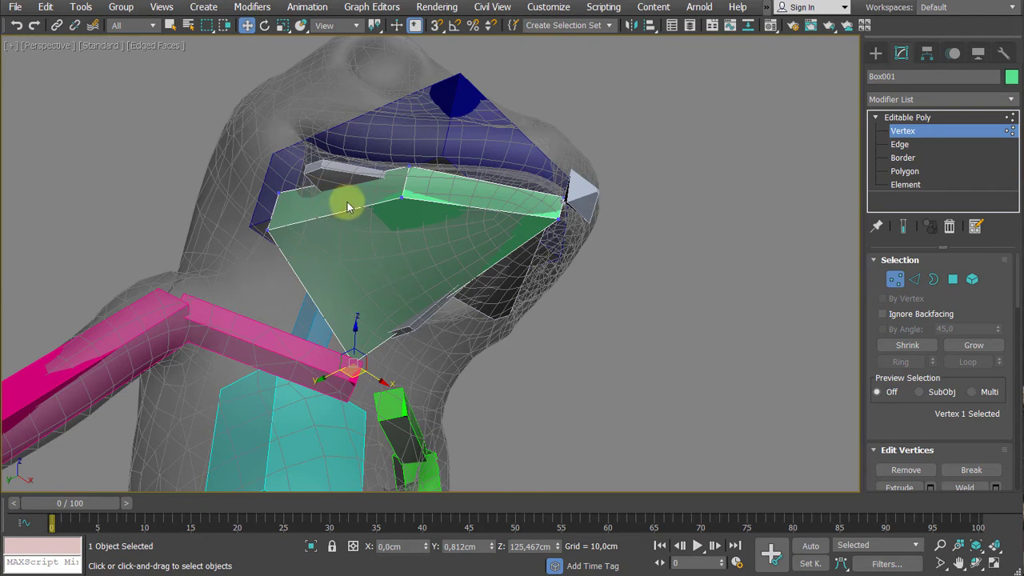
left_click(902, 146)
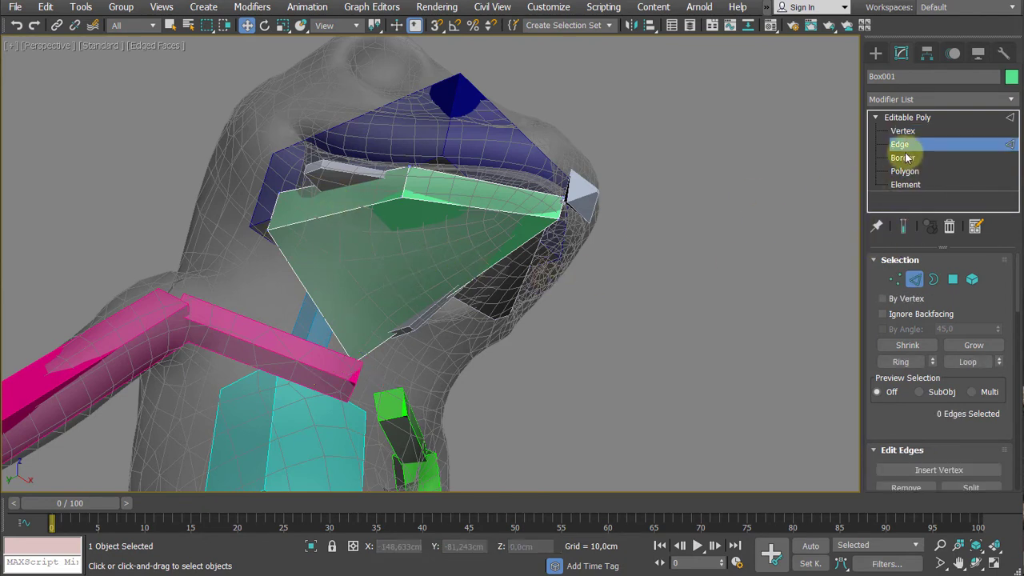
left_click(348, 211)
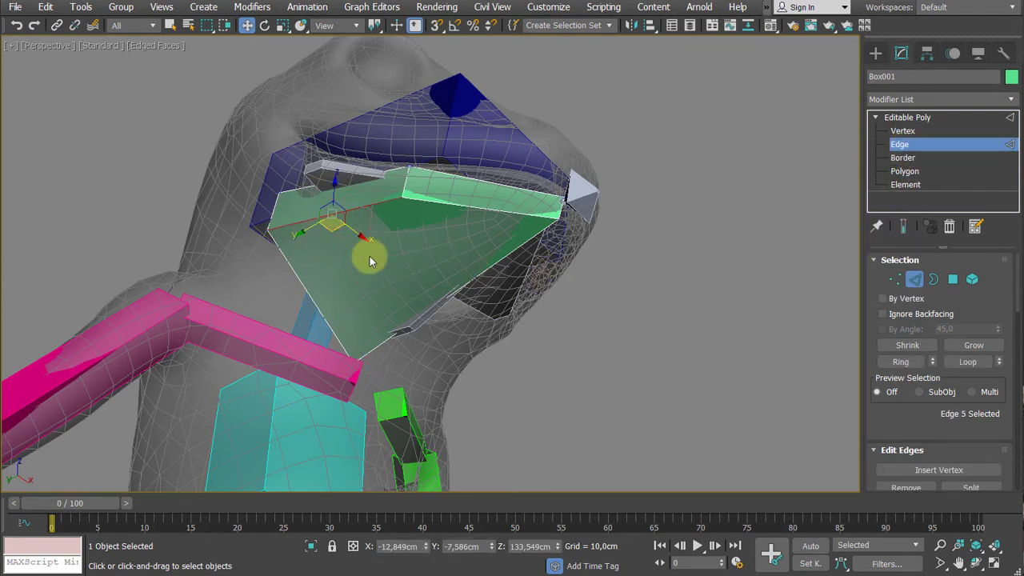
key("alt+r")
mouse_move(461, 309)
middle_mouse_down("alt")
mouse_move(323, 297)
mouse_move(404, 282)
mouse_move(463, 292)
middle_mouse_up("alt")
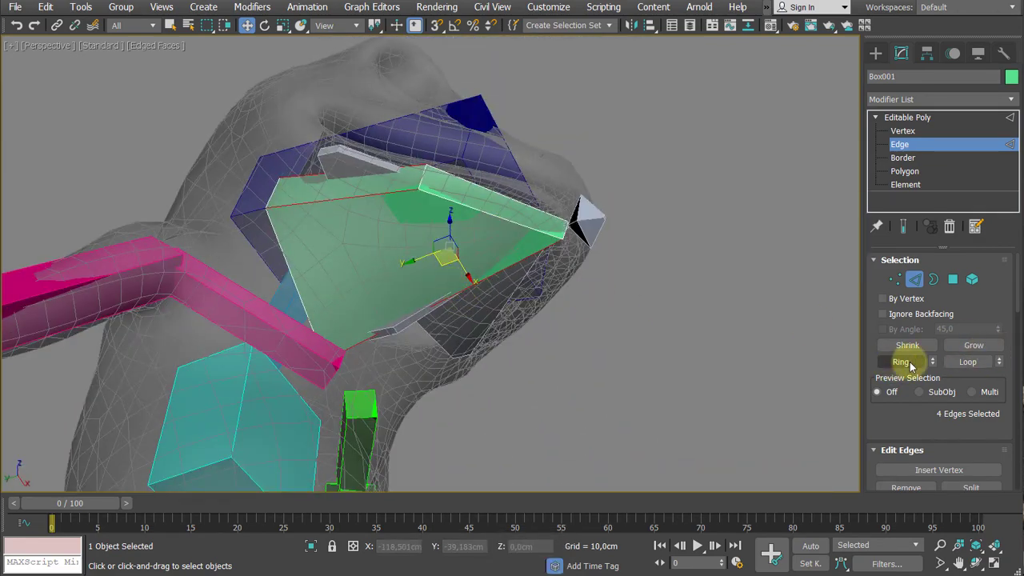
middle_click_drag(722, 343, 659, 292, "alt")
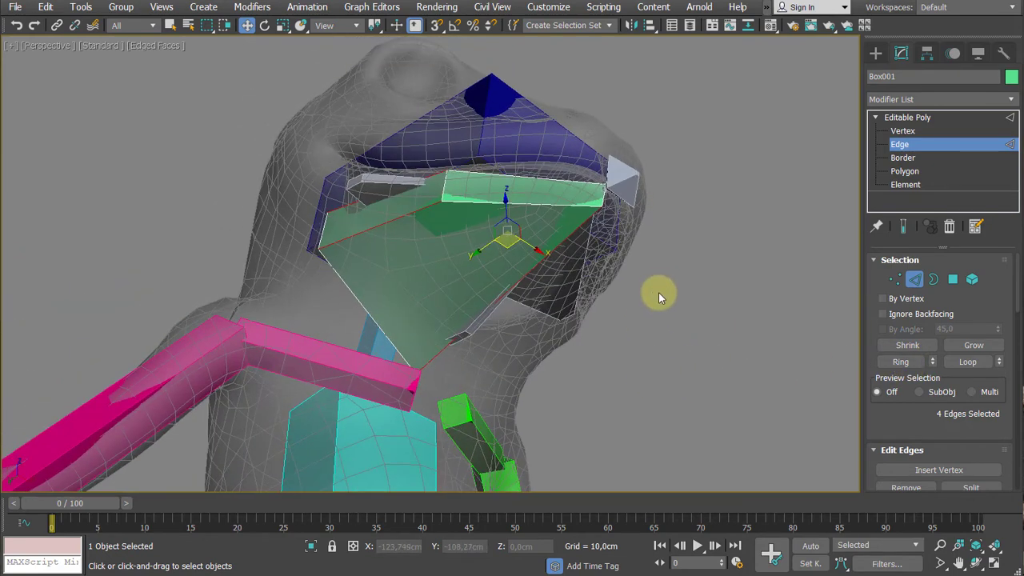
right_click(571, 316)
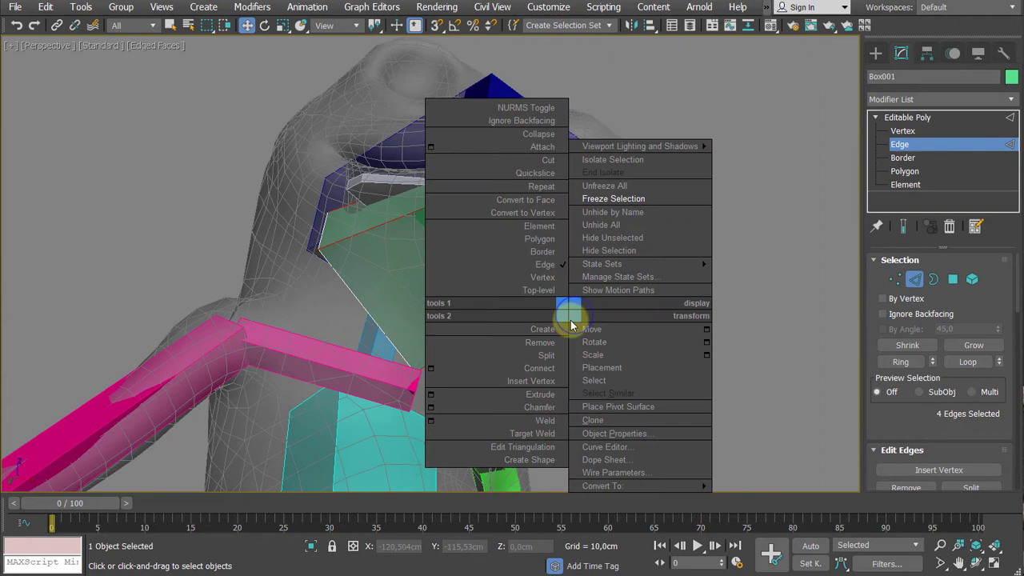
left_click(545, 367)
middle_click_drag(564, 366, 559, 365, "alt")
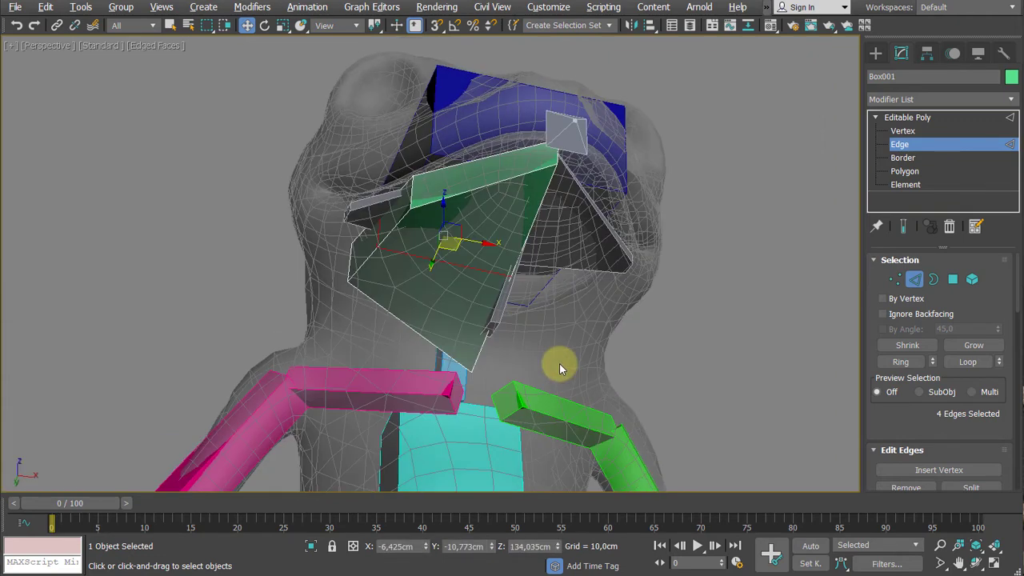
- At Vertex level, lower the new loop's bottom centre vertex to about Z 125.8 cm to match the underside of the jaw
key("1")
left_click(500, 289)
middle_click_drag(499, 289, 487, 283, "alt")
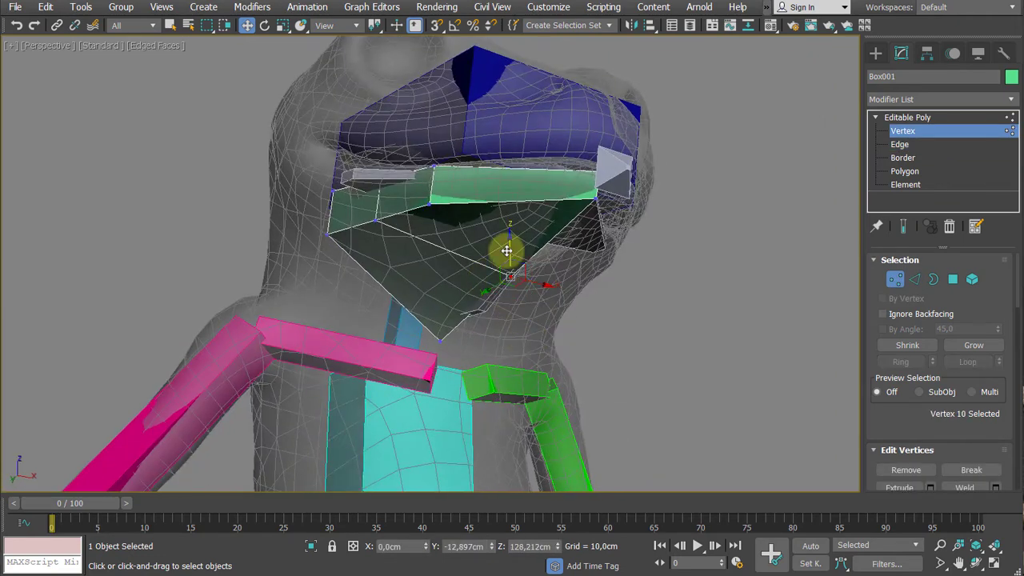
left_click_drag(508, 250, 510, 275)
middle_click_drag(509, 274, 496, 148, "alt")
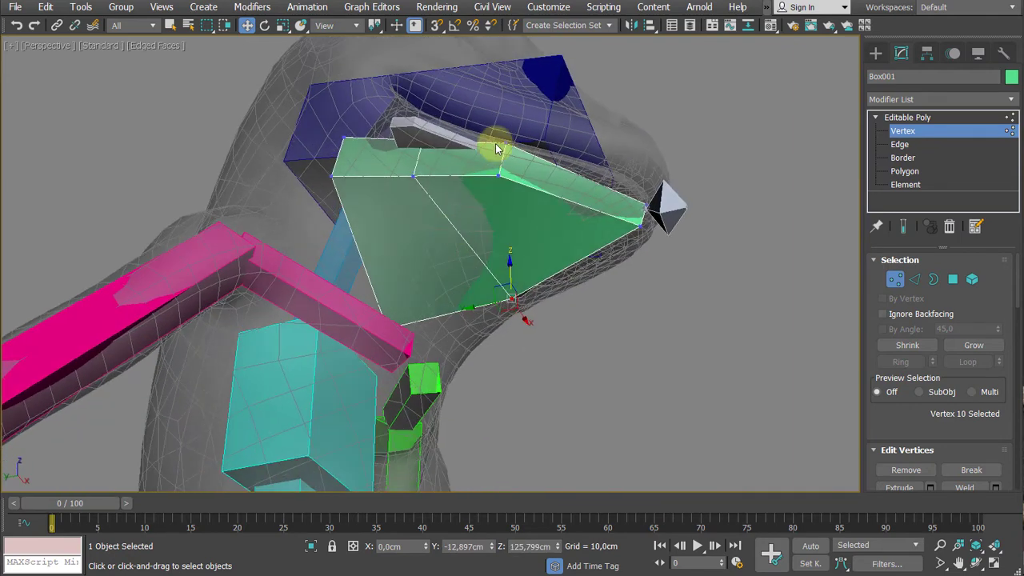
- Move the two front outer vertices to about X -8.8, Y -19.5 cm and the two middle outer vertices to about X -12.5, Y -10.9 cm
middle_click_drag(500, 206, 479, 126, "alt")
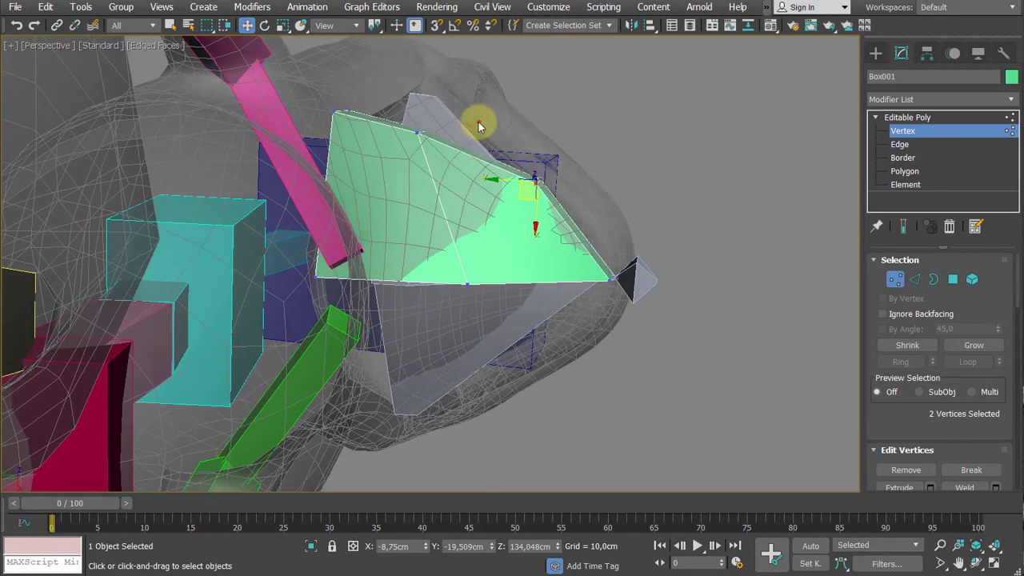
middle_click_drag(395, 162, 420, 193)
left_click_drag(440, 173, 467, 177)
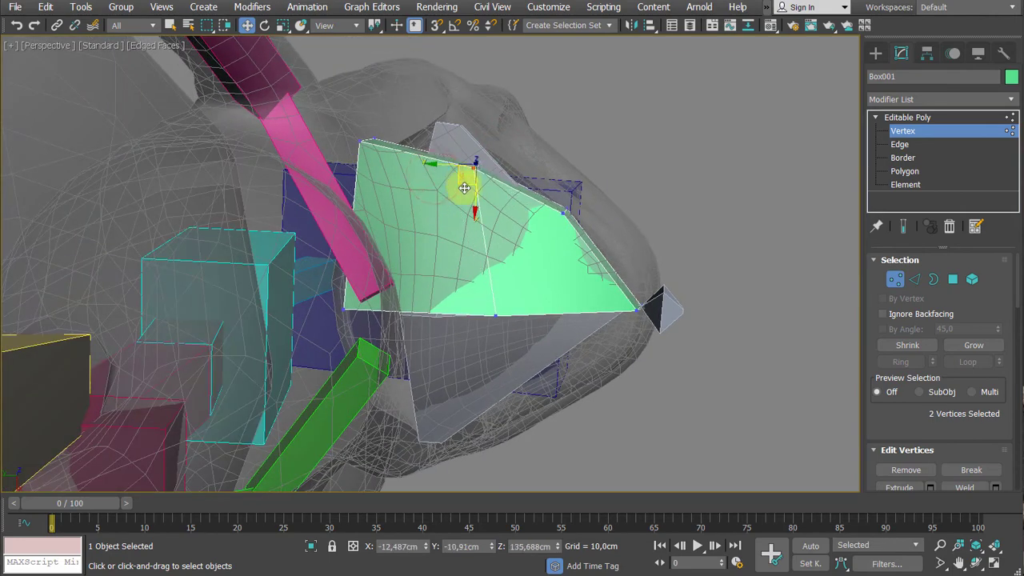
- Refine the outer side vertices along the lip curve, placing the two front outer ones at about X -7.2 cm, Y -21.8 cm
scroll(467, 339, "down", 3)
middle_click_drag(464, 187, 445, 354, "alt")
scroll(589, 256, "up", 3)
middle_click_drag(542, 276, 539, 209, "alt")
scroll(533, 235, "down", 3)
left_click_drag(468, 143, 411, 222)
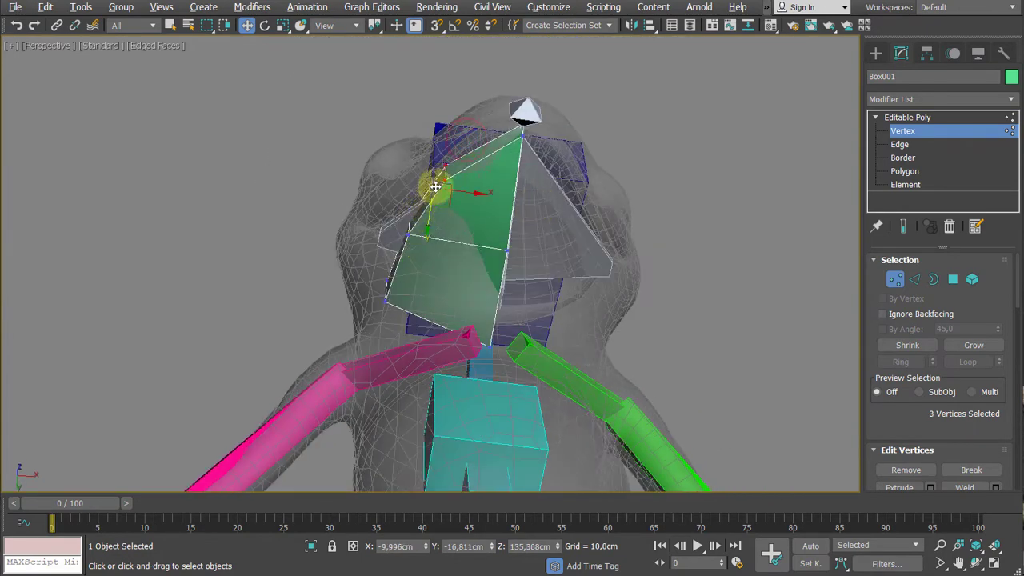
middle_click_drag(455, 201, 463, 244, "alt")
left_click_drag(437, 149, 477, 182)
middle_click_drag(504, 205, 532, 245, "alt")
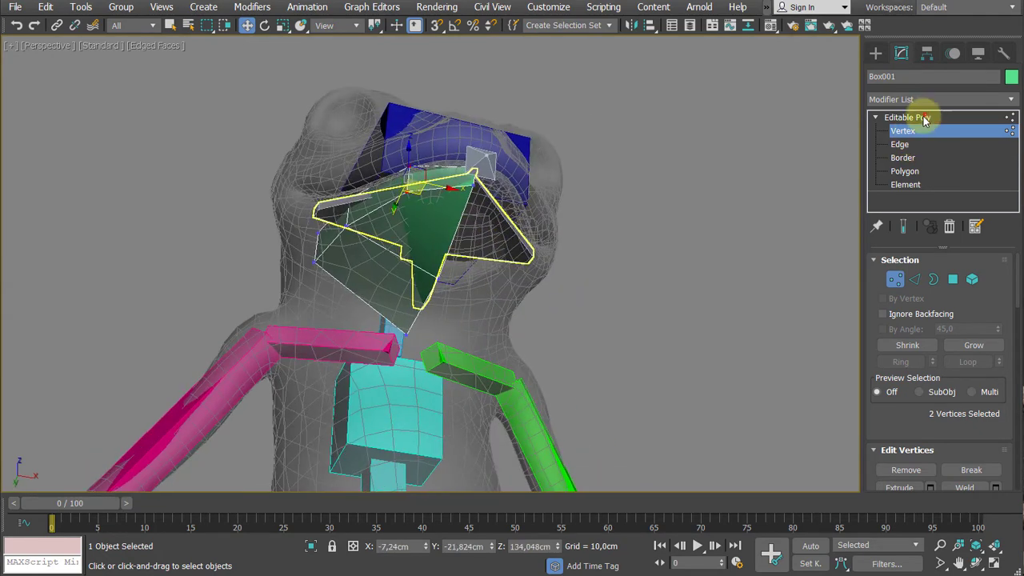
- Add a Symmetry modifier to the whole jaw box and set its mirror axis to Z
left_click(921, 117)
left_click(945, 100)
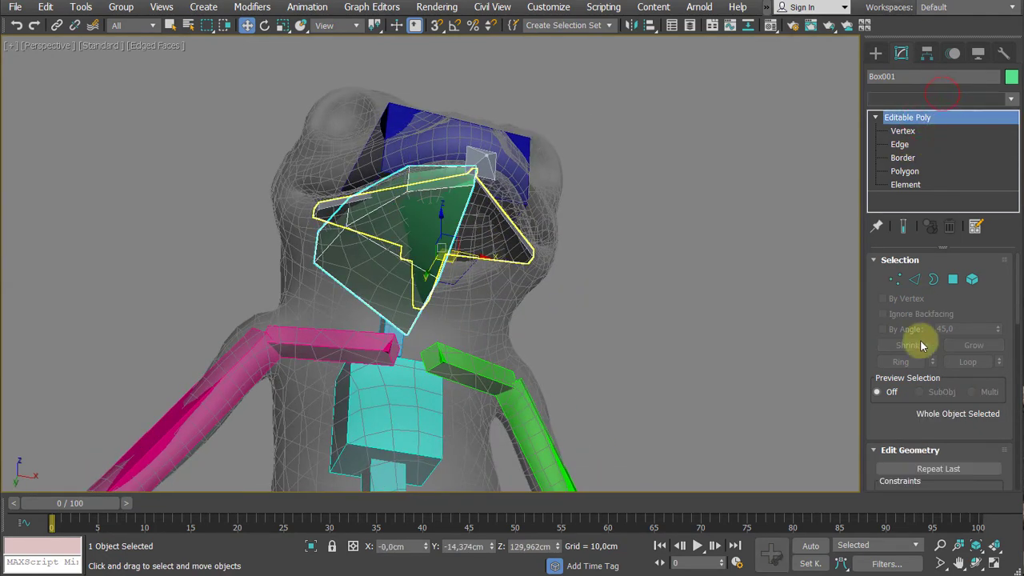
scroll(929, 404, "down", 3)
scroll(929, 402, "down", 8)
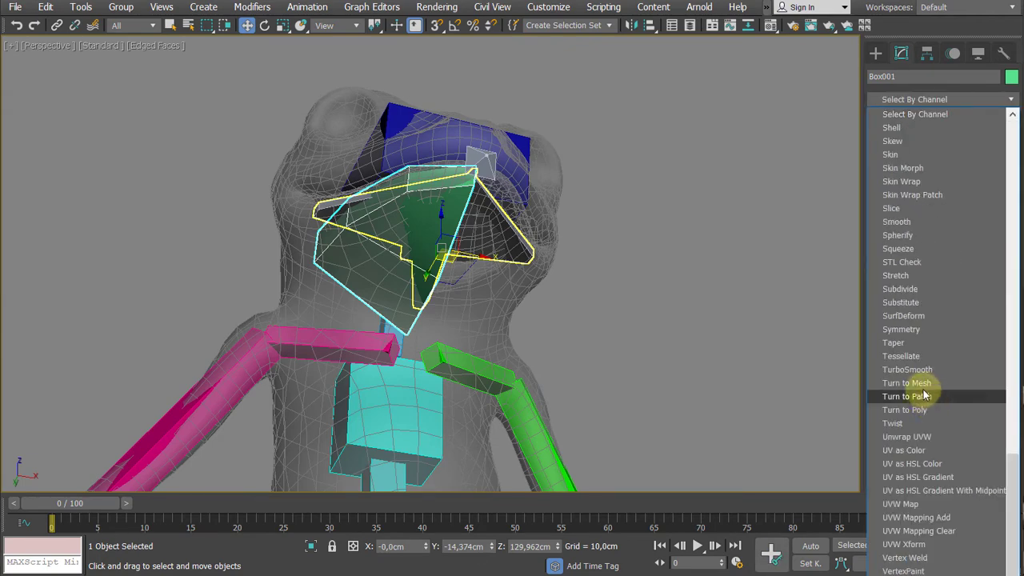
left_click(912, 330)
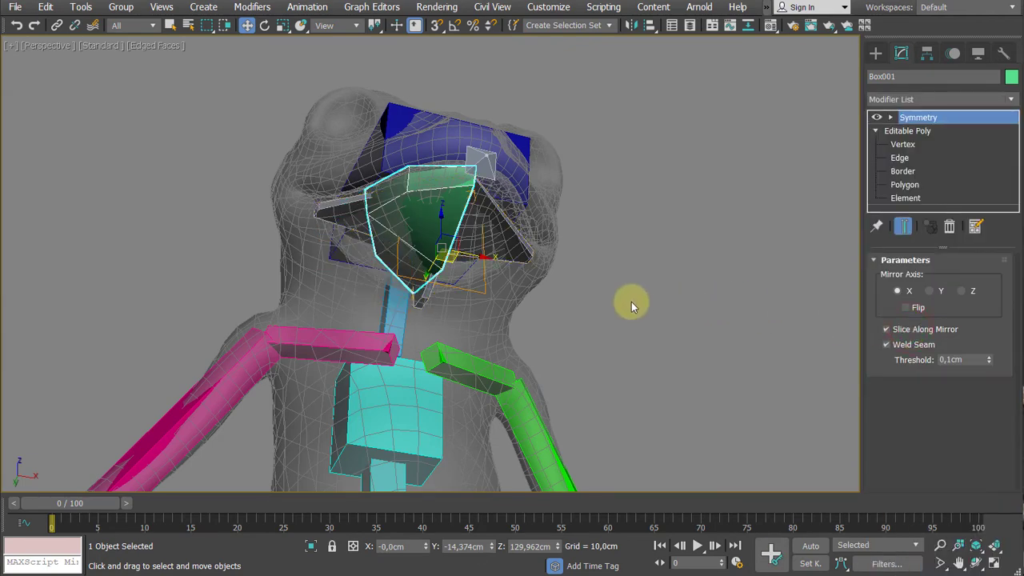
middle_click_drag(631, 302, 580, 253, "alt")
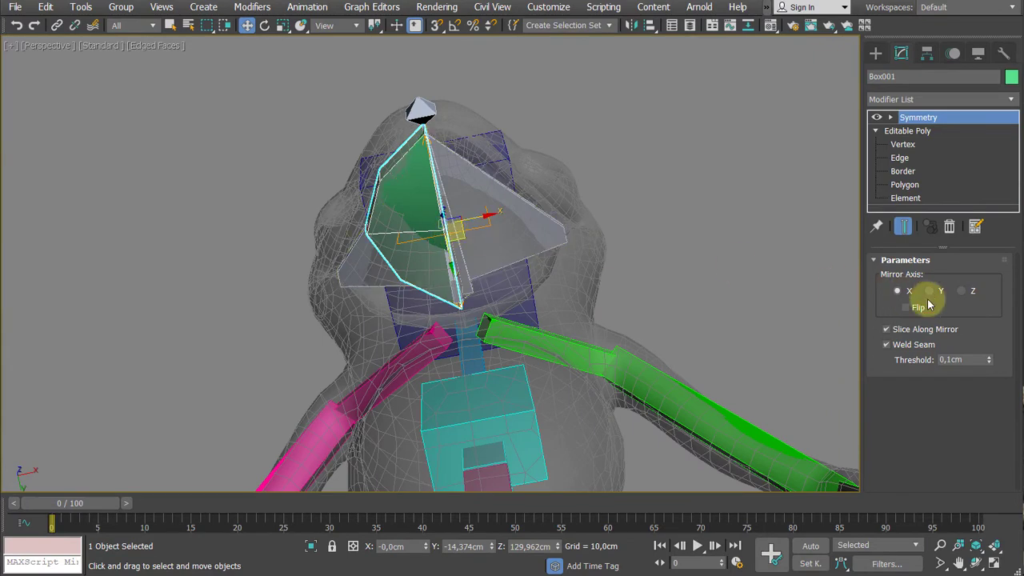
left_click(932, 291)
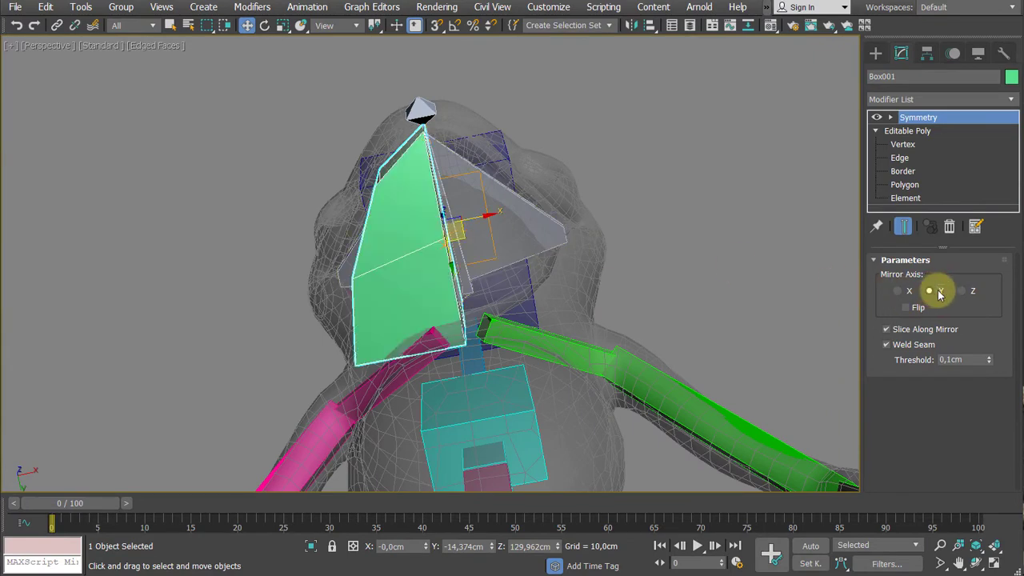
left_click(968, 293)
middle_click_drag(446, 262, 463, 341, "alt")
scroll(468, 286, "up", 3)
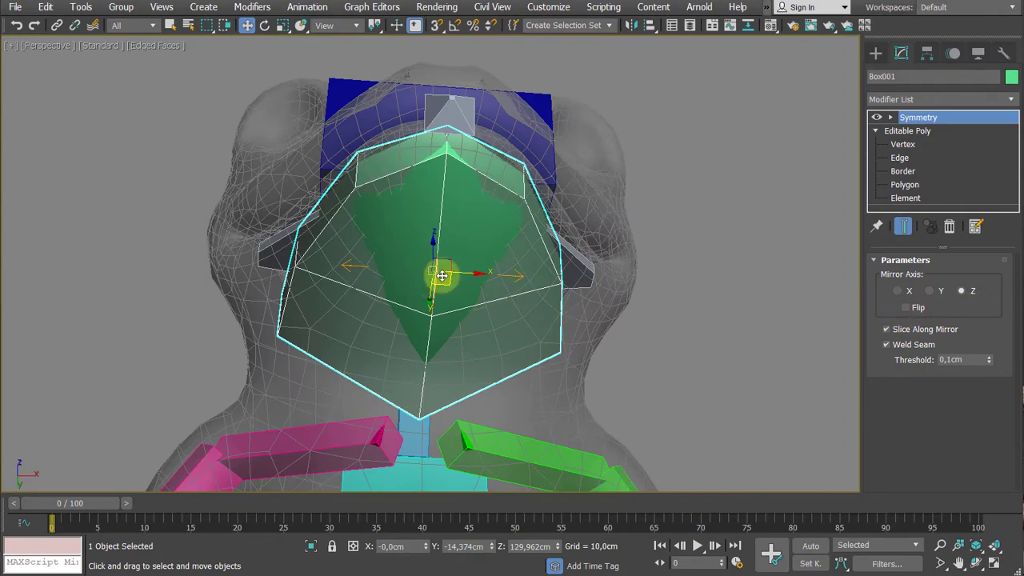
middle_click_drag(629, 261, 678, 247, "alt")
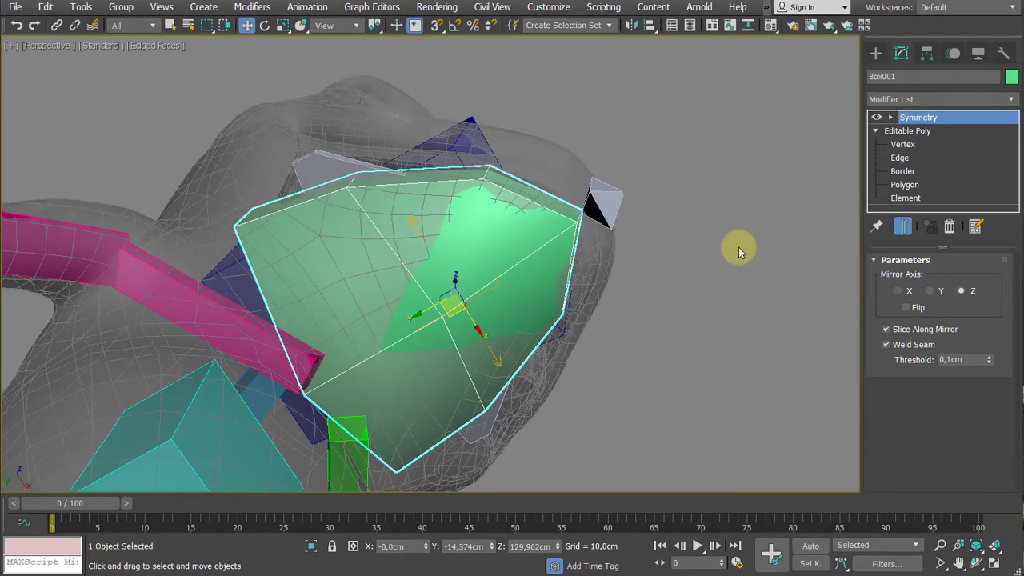
- At Polygon level of the Editable Poly, select the rear outer side face of the jaw and extrude it outward toward the cheek
left_click(897, 144)
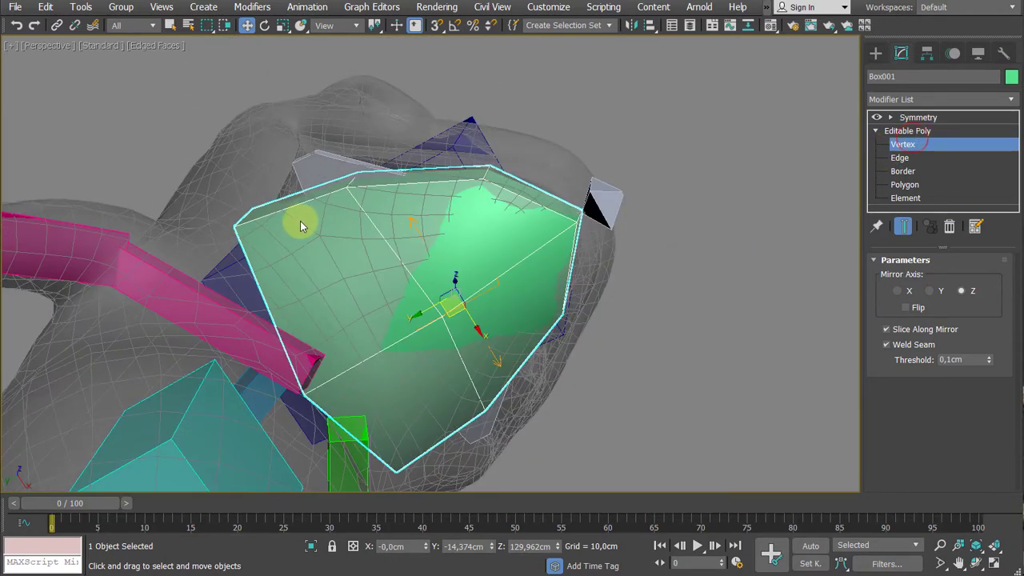
middle_click_drag(287, 190, 315, 218, "alt")
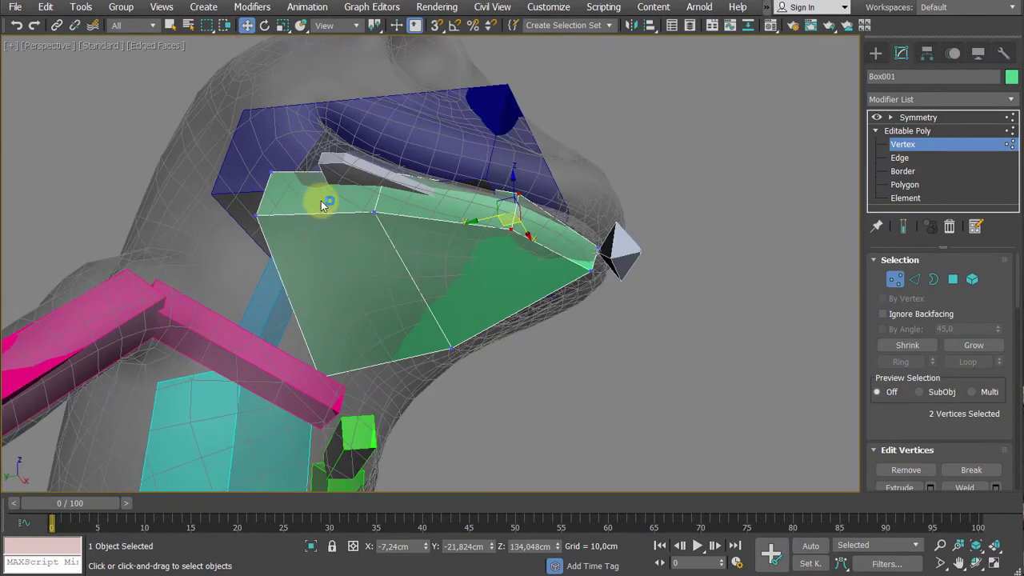
key("4")
left_click(320, 201)
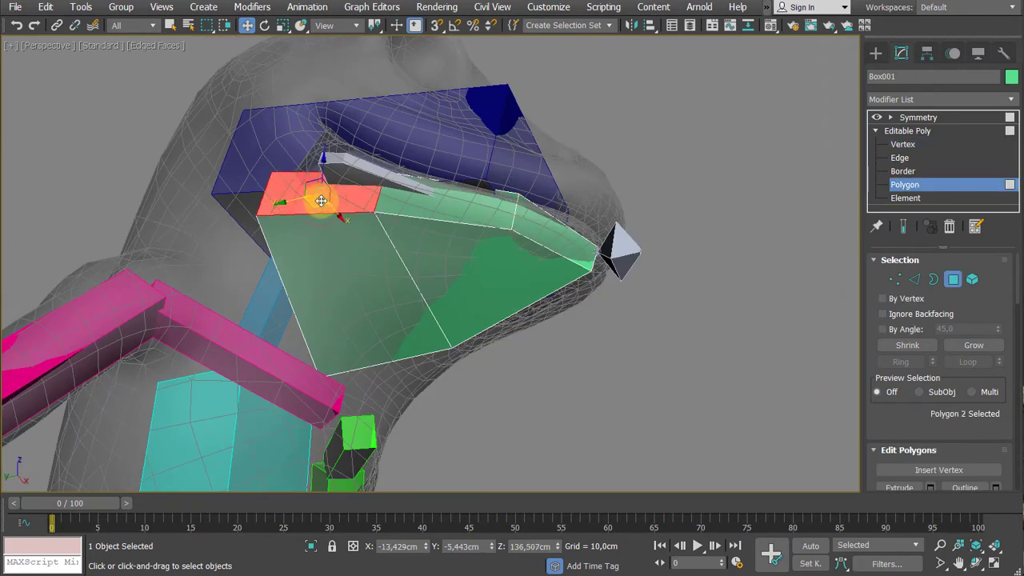
key("shift+e")
middle_click_drag(320, 201, 315, 192, "alt")
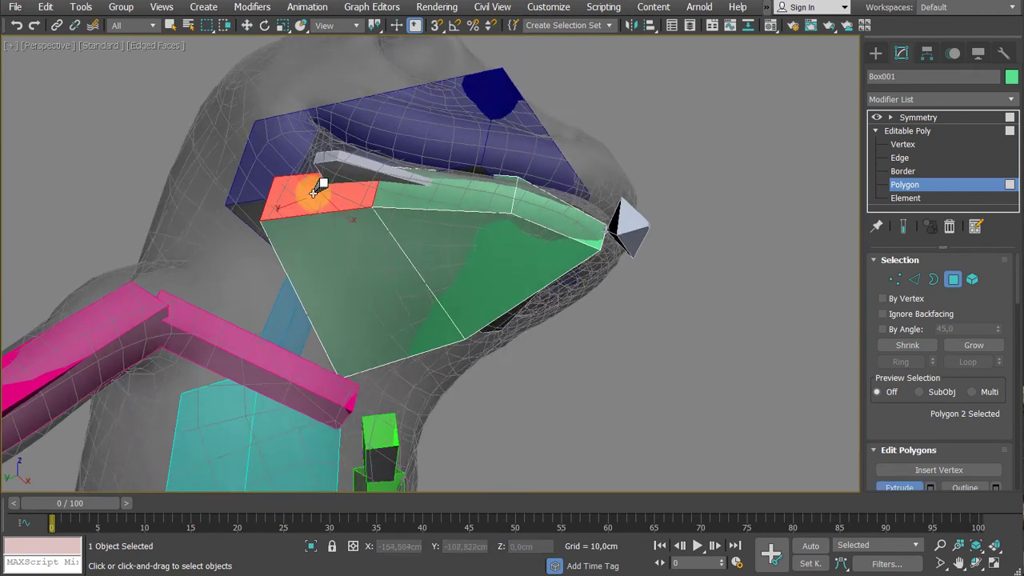
left_click_drag(316, 195, 305, 173)
middle_click_drag(304, 174, 339, 274)
- Scale the extruded side face and reposition it so it follows the rear corner of the mouth
key("w")
key("r")
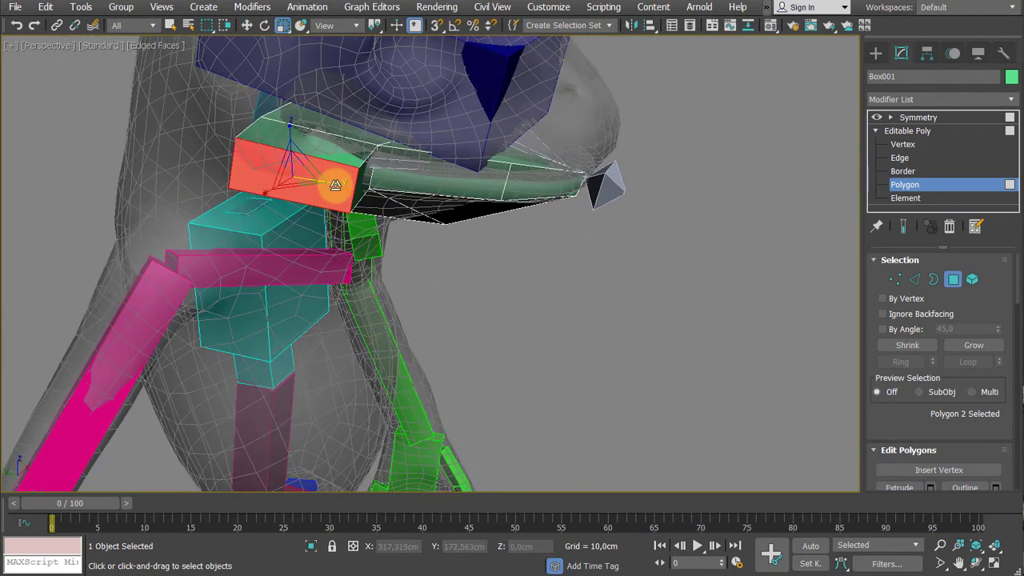
scroll(335, 185, "up", 2)
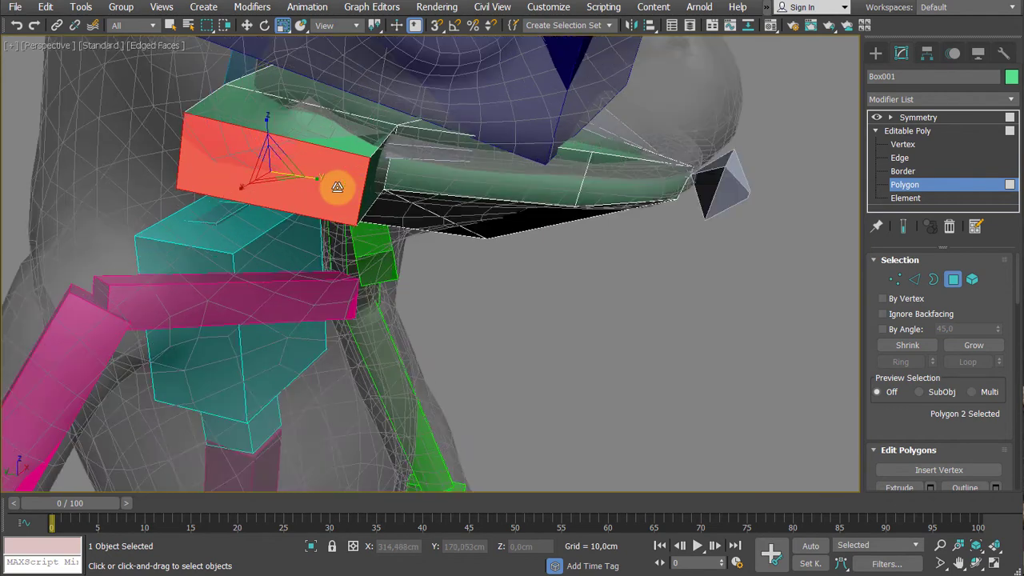
middle_click_drag(338, 187, 353, 235)
scroll(353, 235, "down", 3)
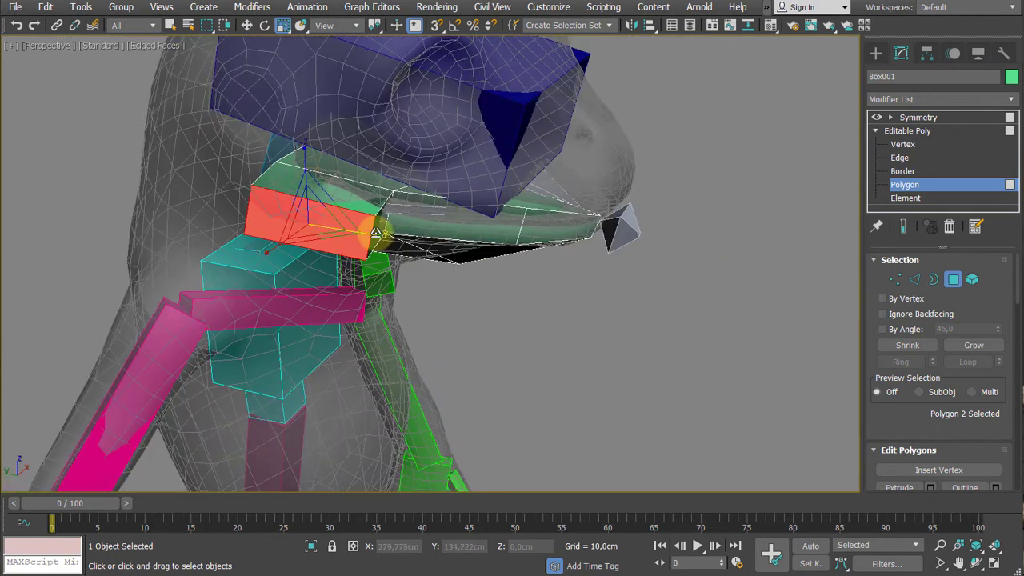
left_click_drag(388, 243, 359, 234)
key("w")
middle_click_drag(358, 234, 281, 199, "alt")
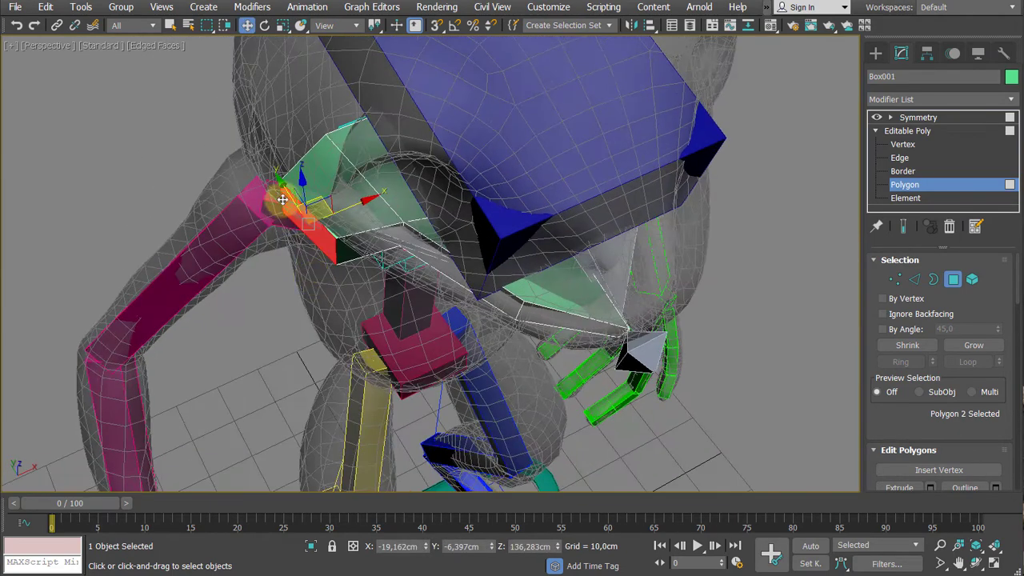
left_click_drag(279, 175, 358, 218)
middle_click_drag(357, 218, 472, 264, "alt")
- Collapse the jaw box with its Symmetry modifier into a single Editable Poly
left_click(907, 130)
left_click(918, 117)
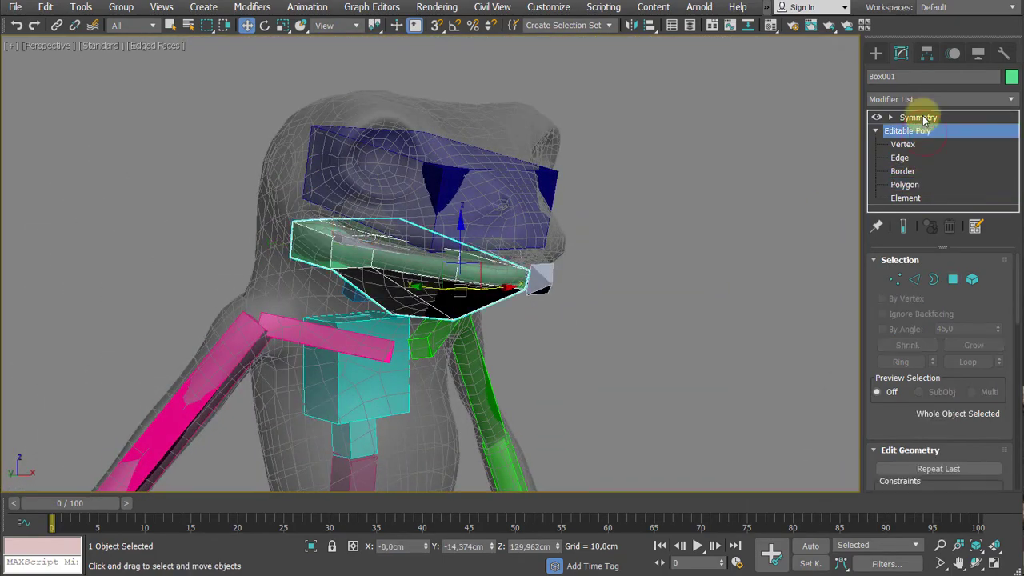
middle_click_drag(583, 273, 487, 234, "alt")
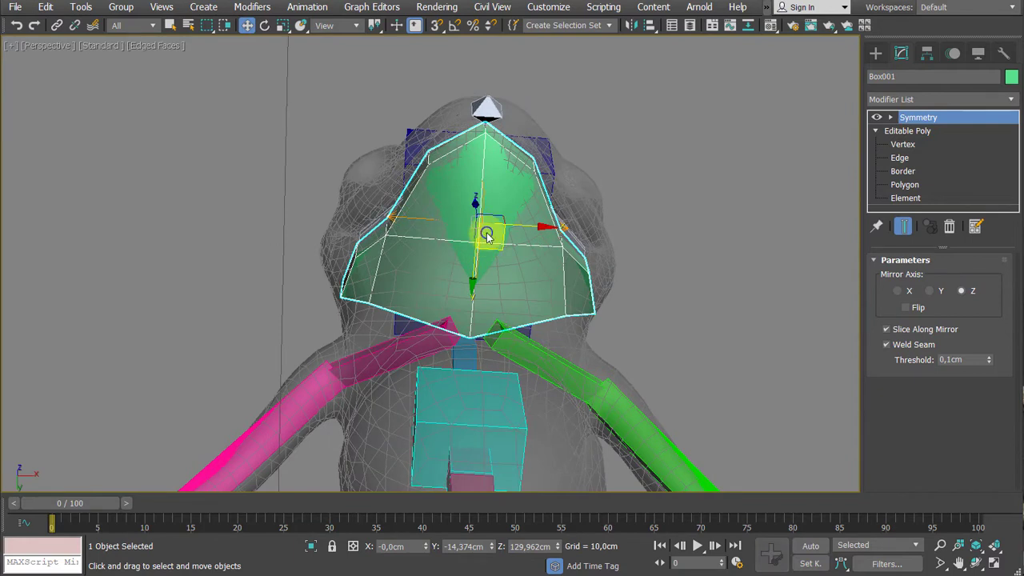
right_click(483, 228)
mouse_move(536, 402)
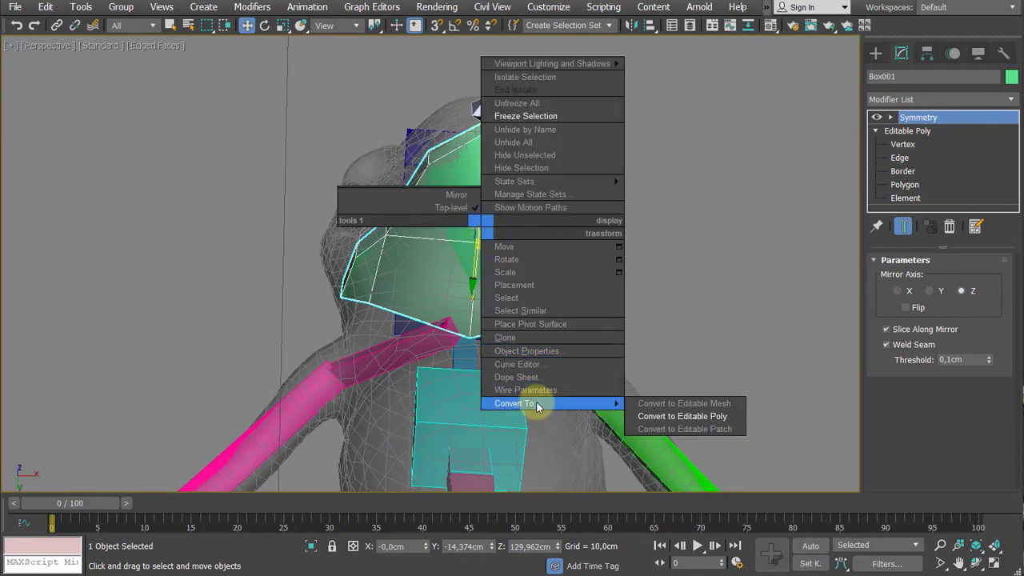
left_click(723, 418)
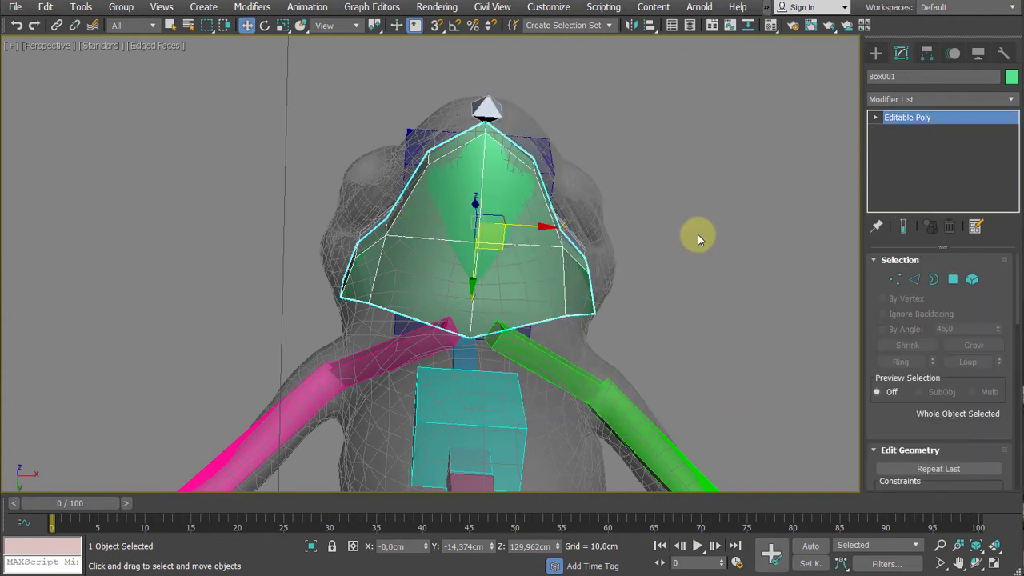
- Rename the collapsed jaw object Jaw_Mesh
middle_click_drag(697, 237, 730, 338, "alt")
middle_click_drag(658, 281, 737, 300)
scroll(660, 281, "up", 3)
scroll(745, 297, "down", 3)
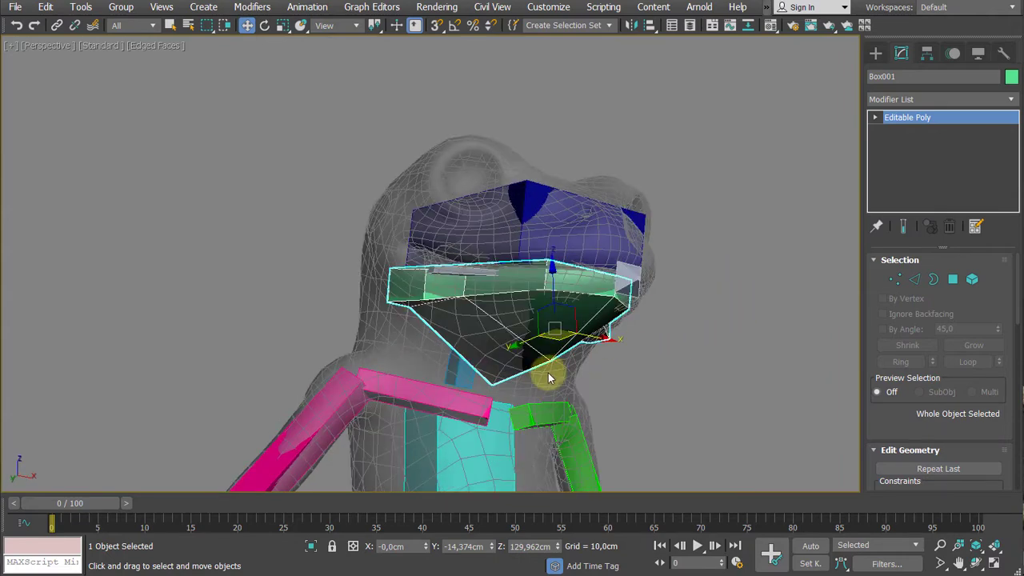
scroll(788, 216, "down", 1)
scroll(848, 154, "up", 1)
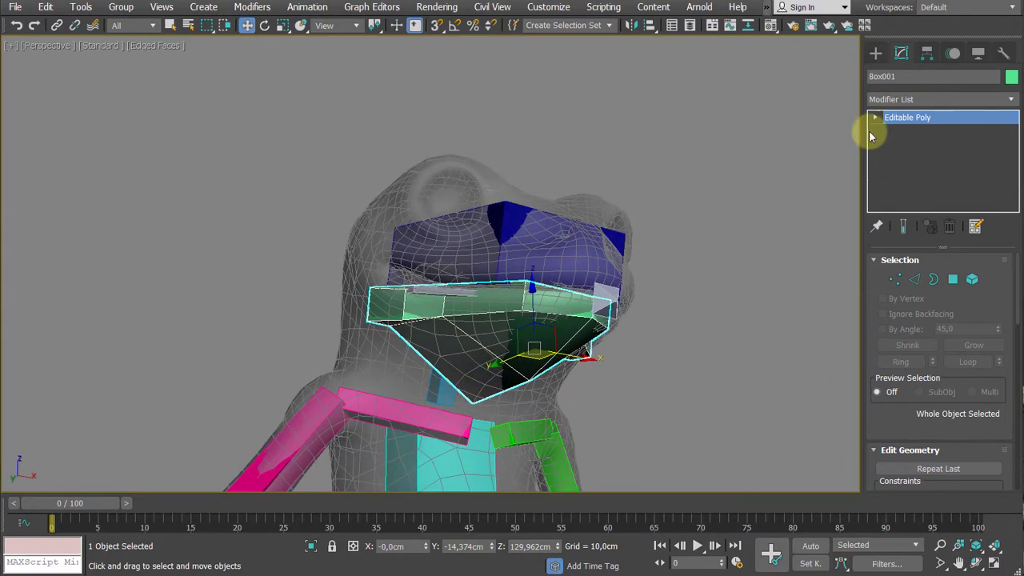
left_click_drag(912, 74, 653, 84)
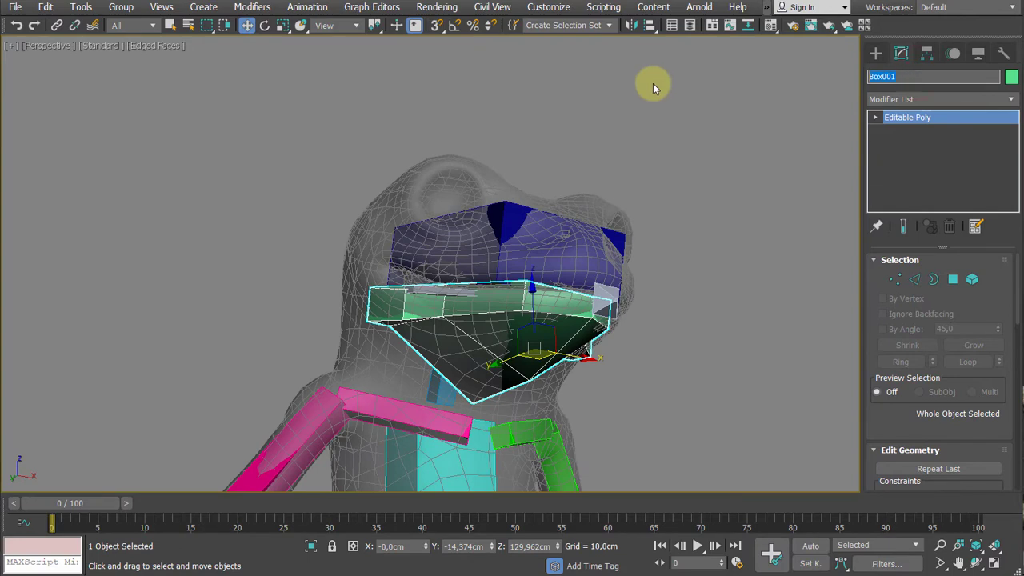
type("Jaw_C")
type("on")
key("BackSpace")
key("BackSpace")
key("BackSpace")
type("Mesh")
key("Return")
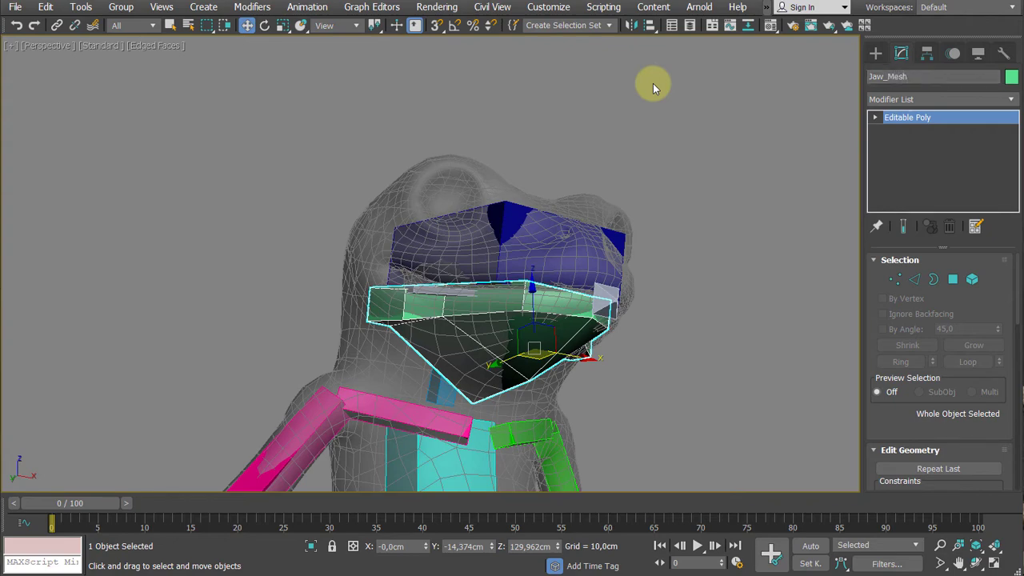
- Examine how the jaw mesh and the jaw bone overlap at the mouth, selecting each one in turn
middle_click_drag(537, 264, 540, 195, "alt")
scroll(513, 279, "up", 3)
middle_click_drag(732, 293, 756, 319, "alt")
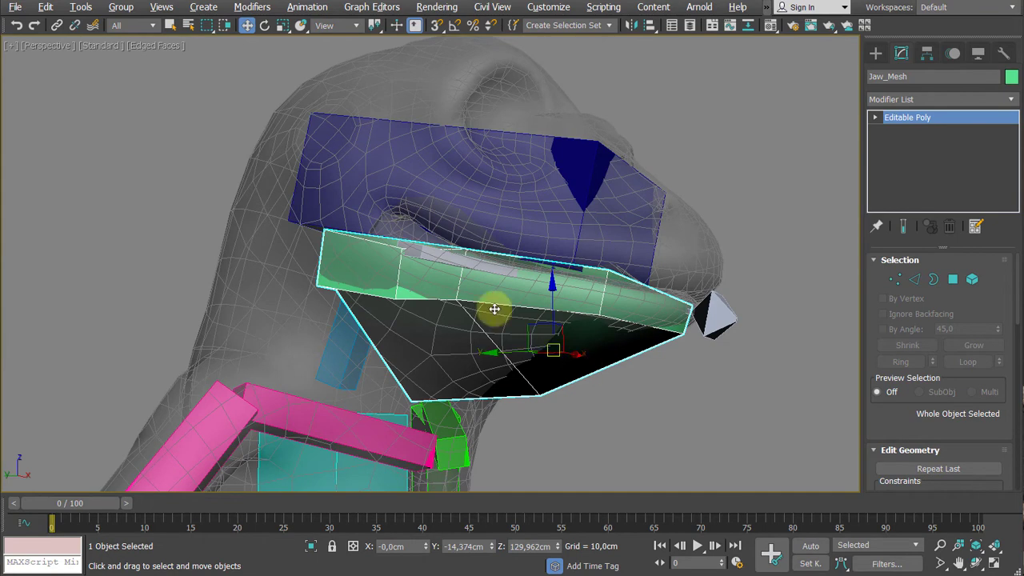
left_click(456, 266)
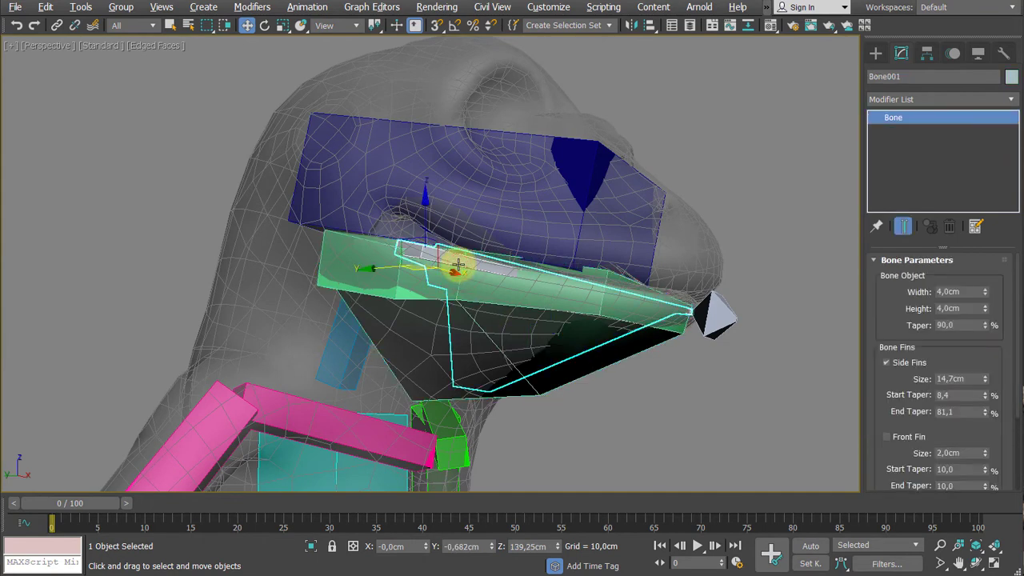
left_click(590, 371)
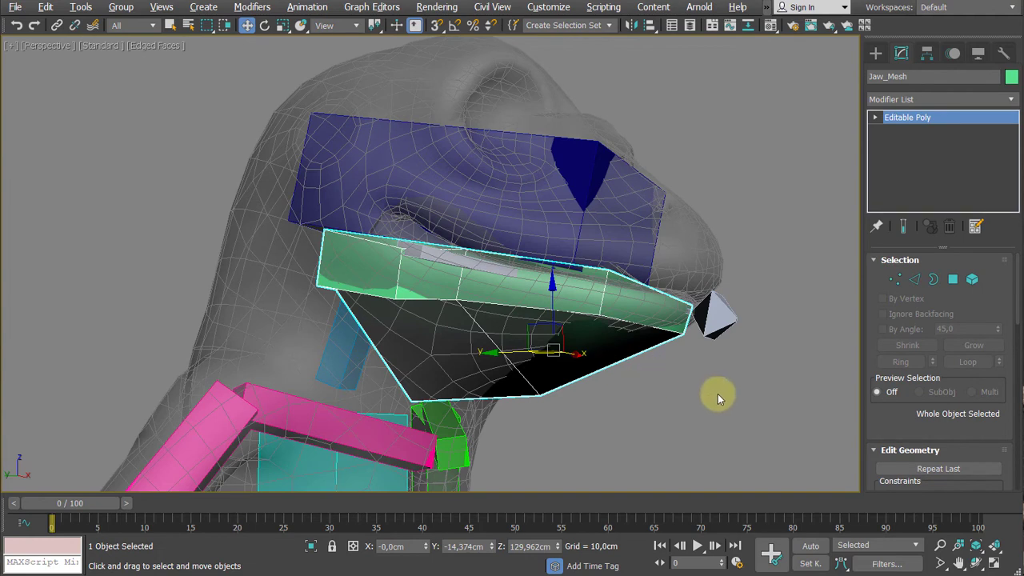
- Try rotating the rig's head hub to test which jaw parts follow it, and undo the rotation
left_click(551, 185)
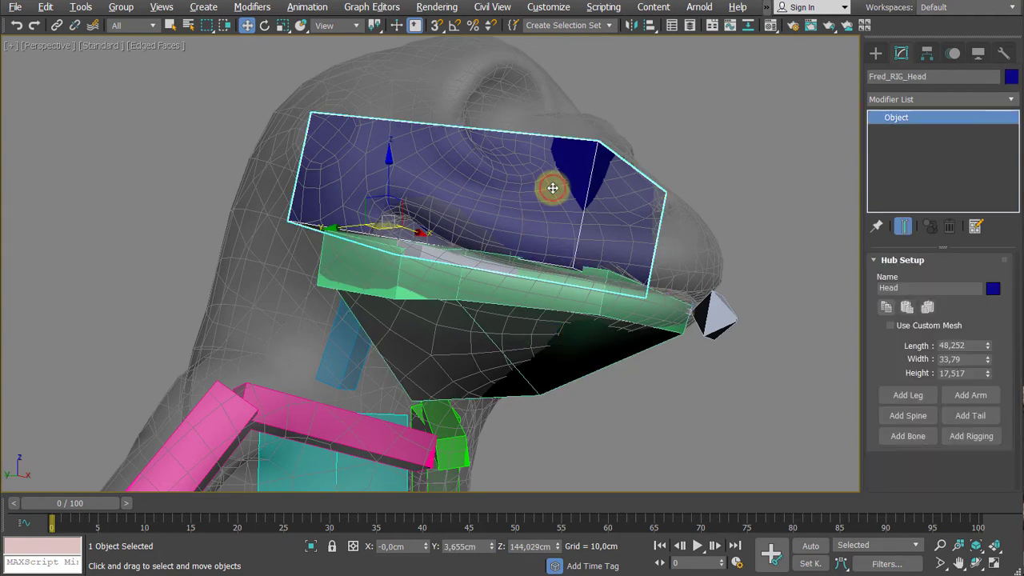
key("e")
middle_click_drag(457, 224, 446, 265)
left_click_drag(429, 213, 430, 183)
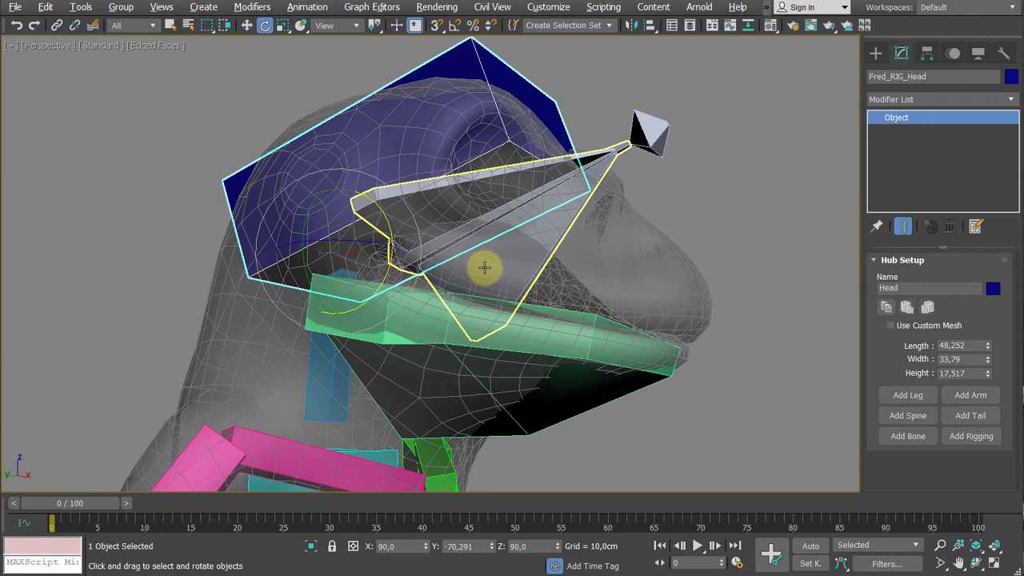
key("ctrl+z")
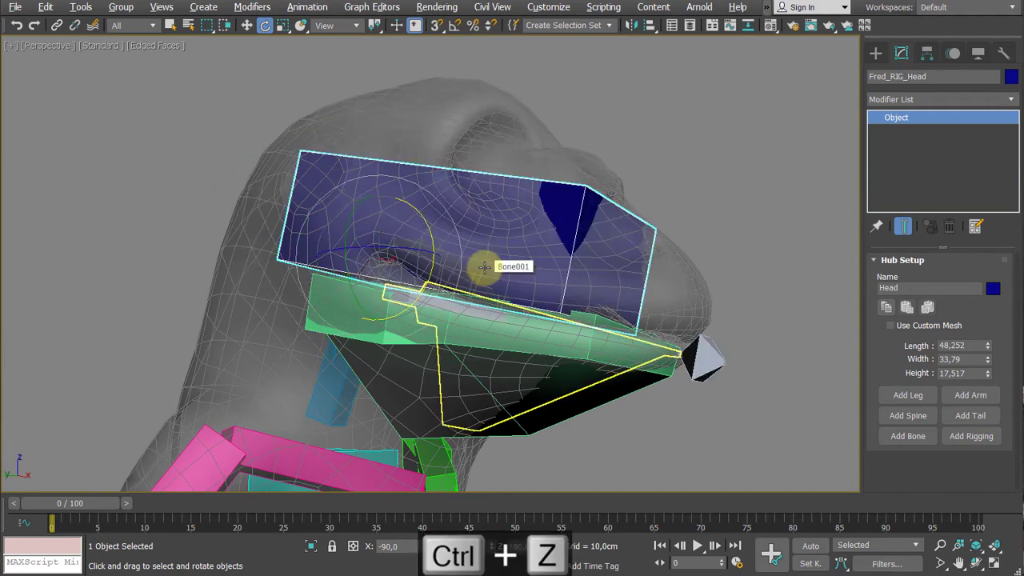
- Select Jaw_Mesh together with the jaw bone and isolate the two objects
middle_click_drag(645, 328, 665, 301, "alt")
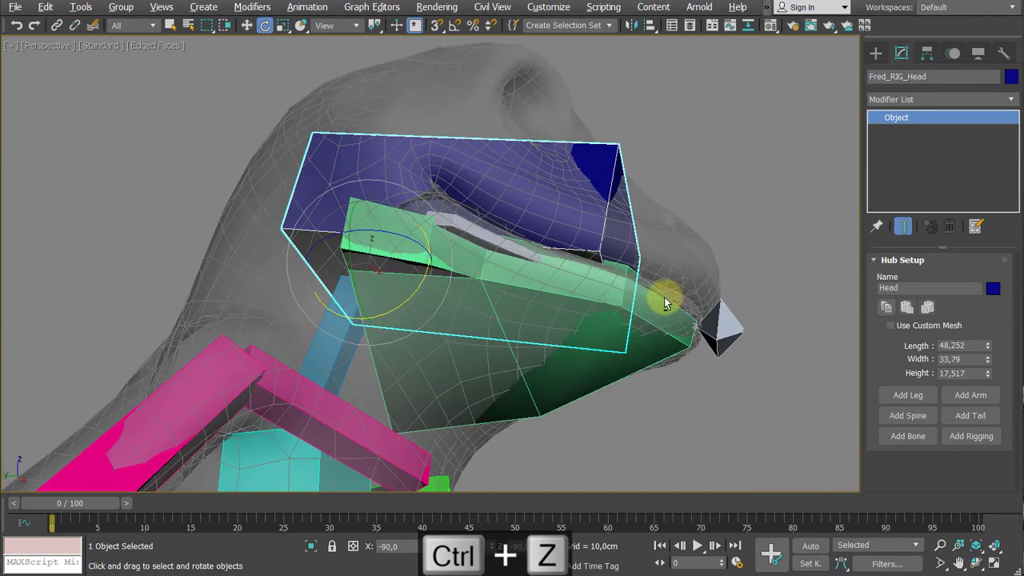
left_click(620, 352)
middle_click_drag(609, 374, 576, 347, "alt")
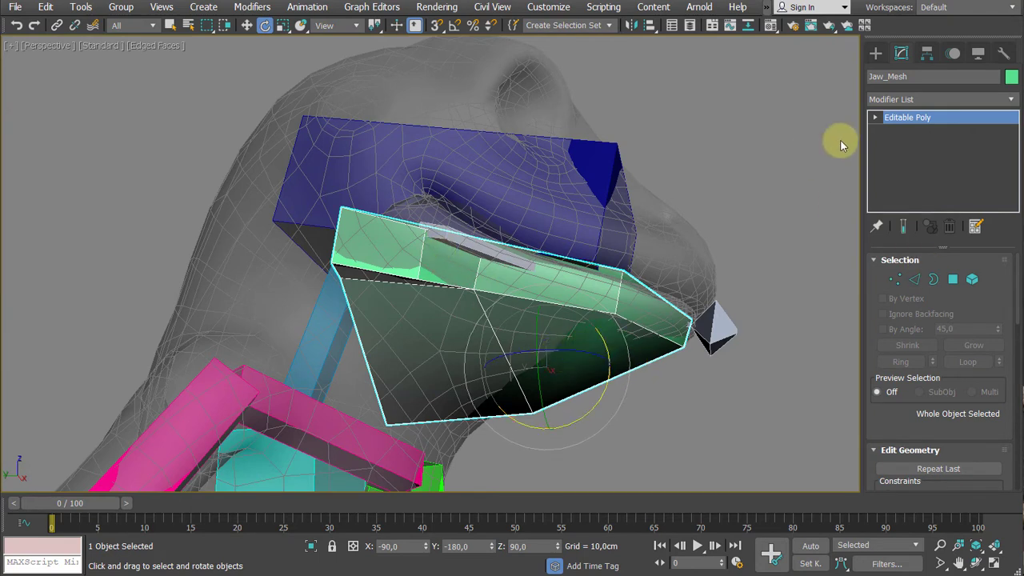
left_click(467, 240, "ctrl")
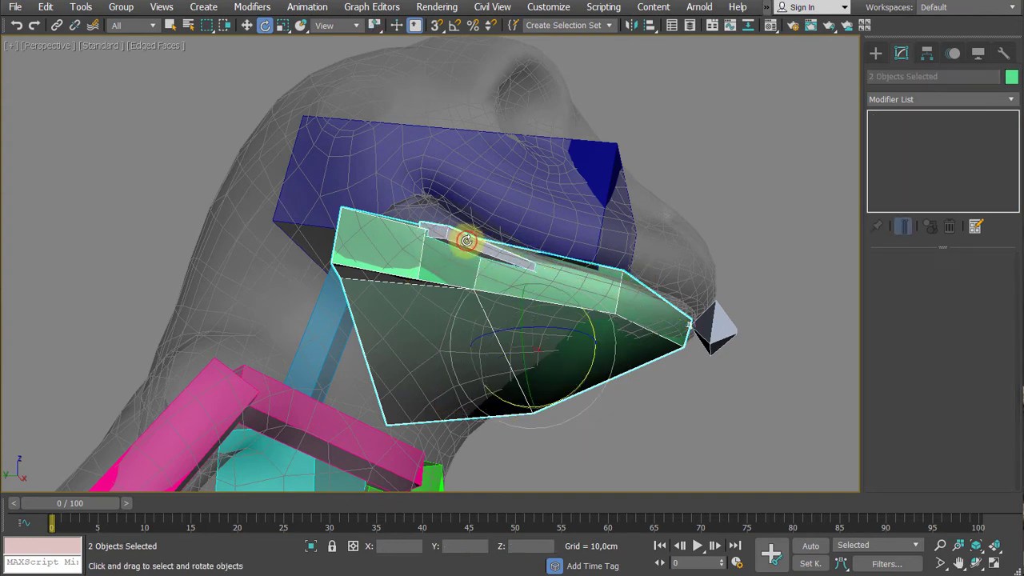
key("alt+q")
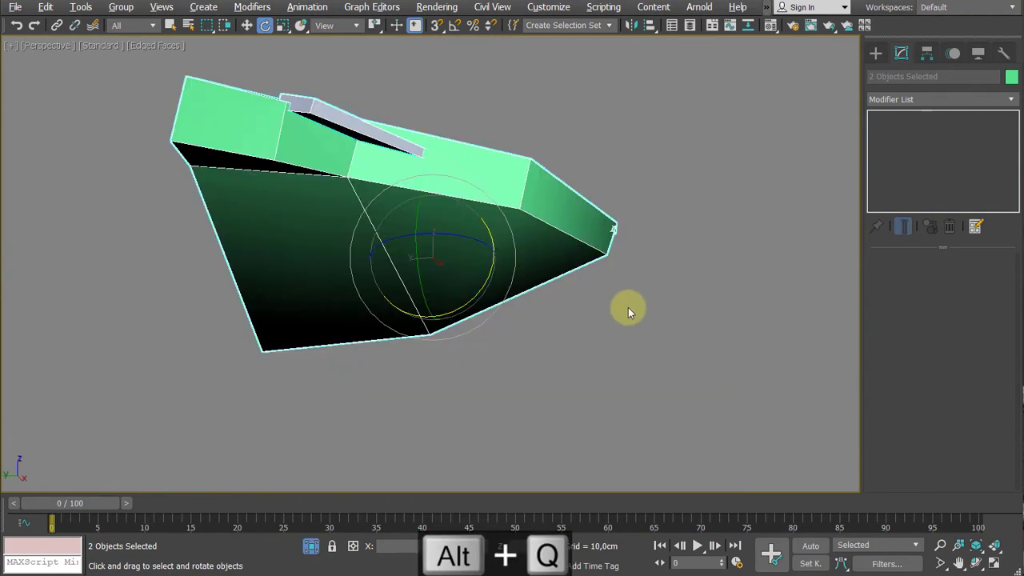
- Inspect the isolated jaw mesh and jaw bone from several angles, comparing their pivots and looking closely at the bone's rear end
middle_click_drag(628, 312, 608, 347, "alt")
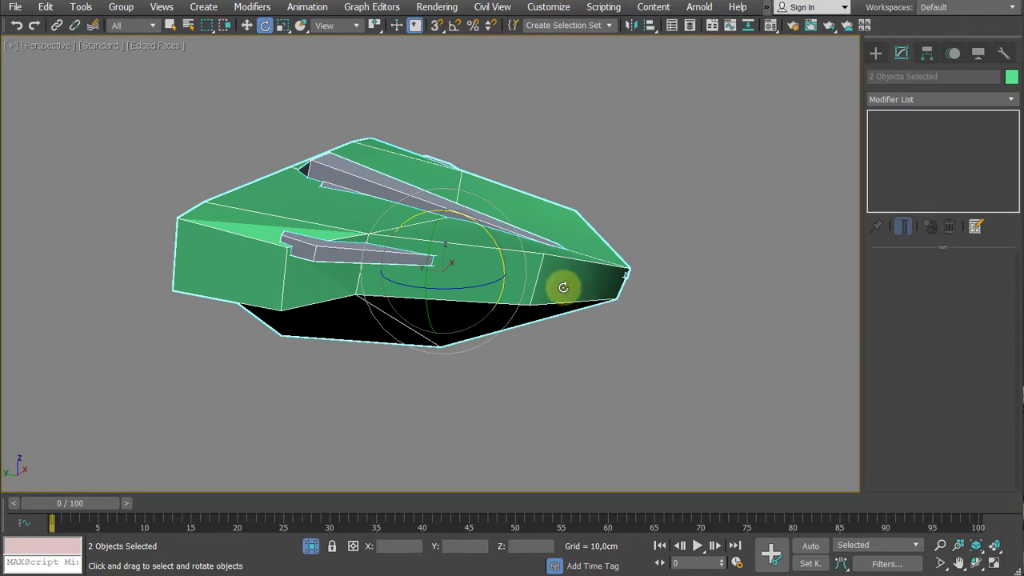
left_click(563, 287)
middle_click_drag(671, 376, 720, 353, "alt")
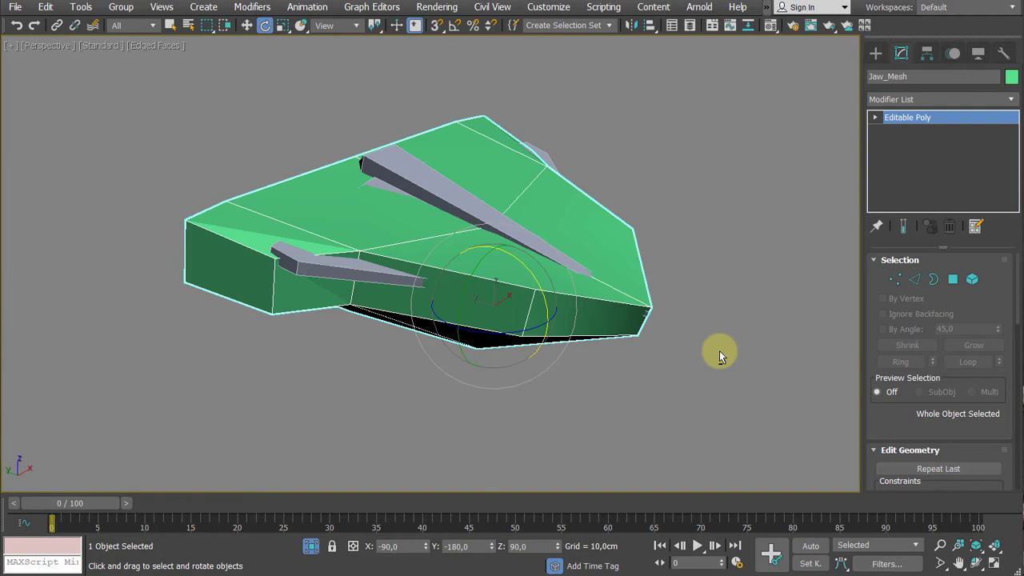
middle_click_drag(731, 295, 736, 298)
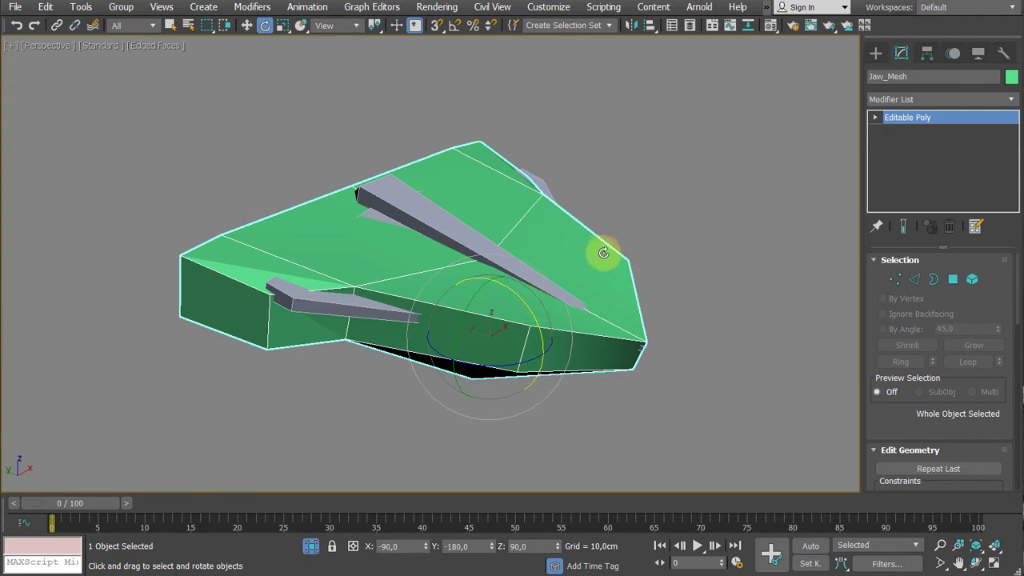
left_click(715, 253)
left_click(432, 215)
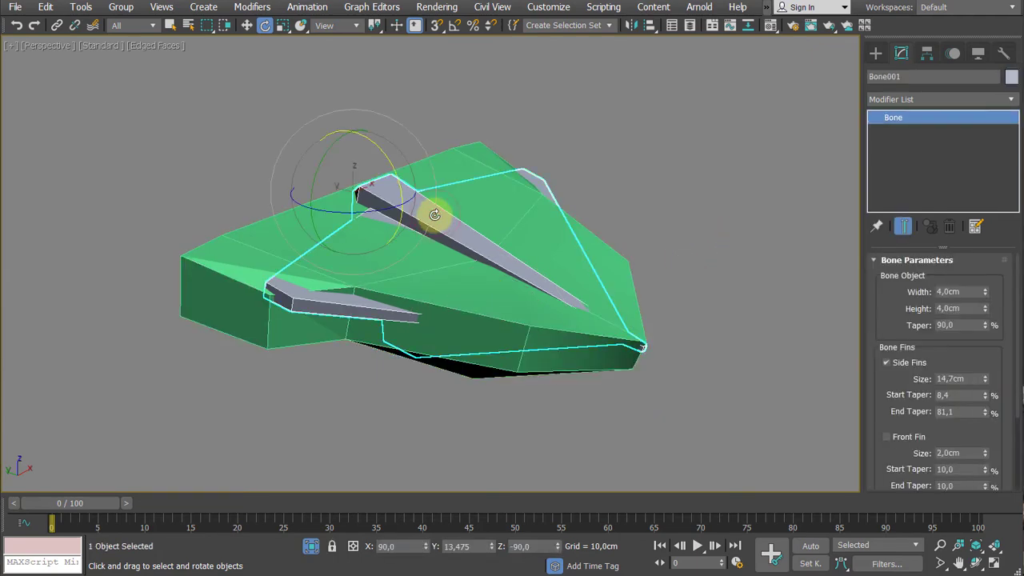
mouse_move(419, 224)
middle_mouse_down("alt")
mouse_move(448, 235)
mouse_move(402, 216)
middle_mouse_up("alt")
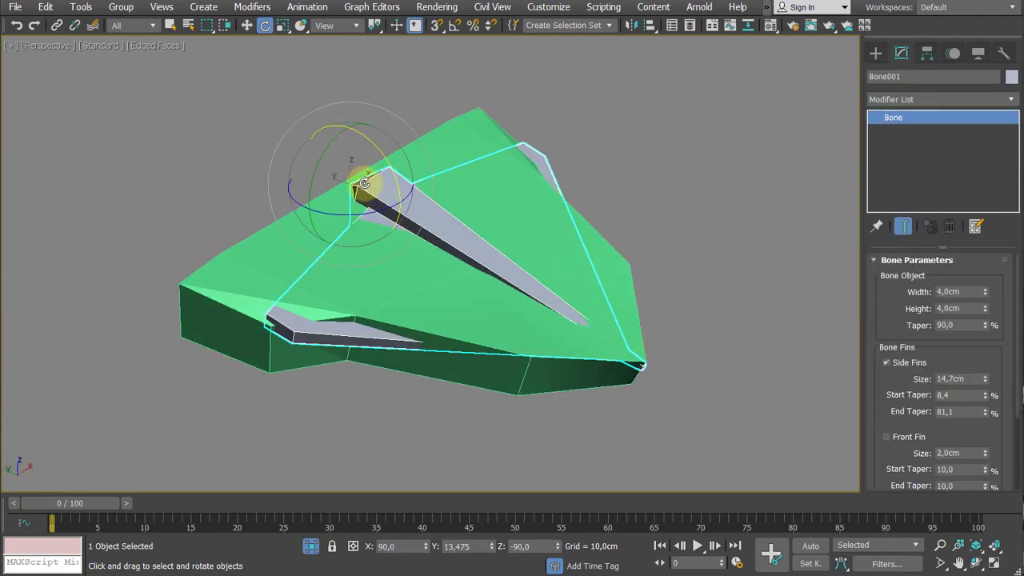
scroll(345, 194, "up", 4)
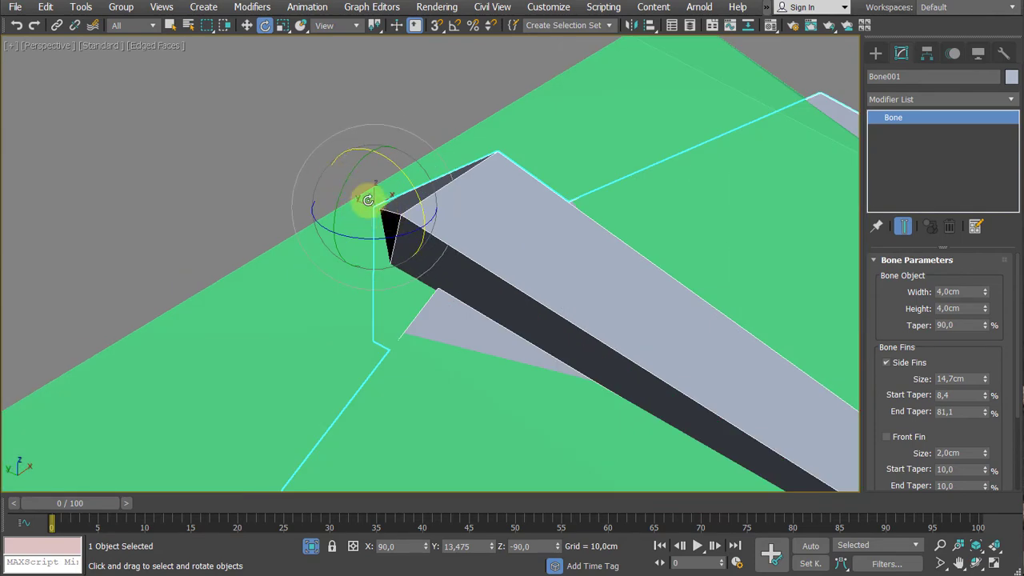
scroll(366, 200, "down", 2)
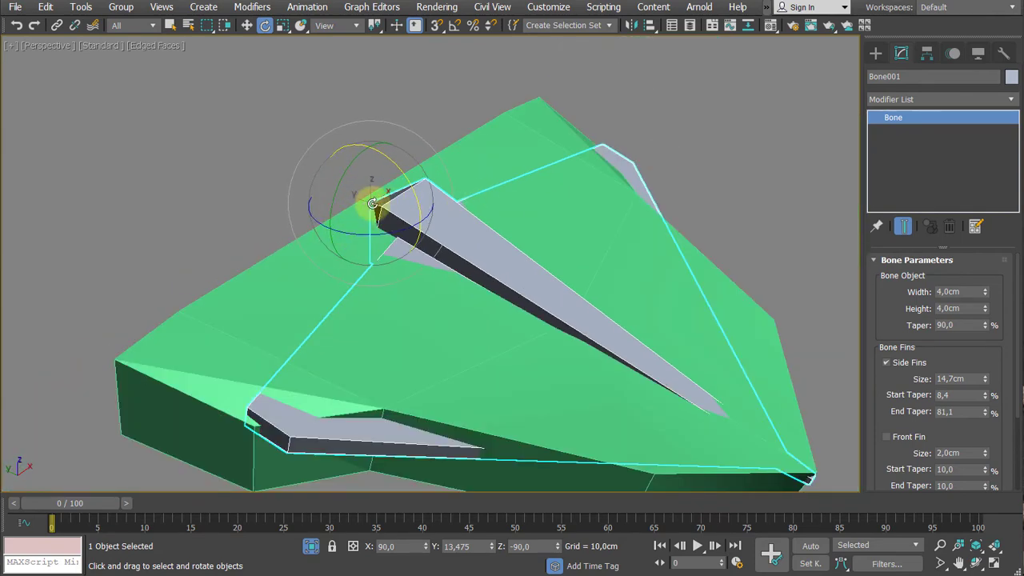
middle_click_drag(711, 172, 714, 152)
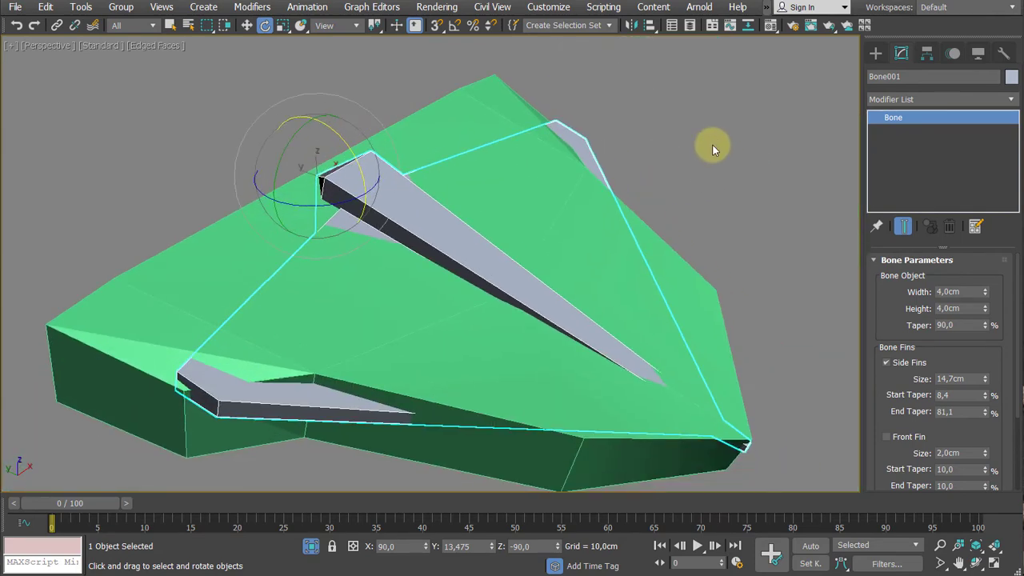
- Select Jaw_Mesh and turn on Affect Pivot Only for it
left_click(930, 56)
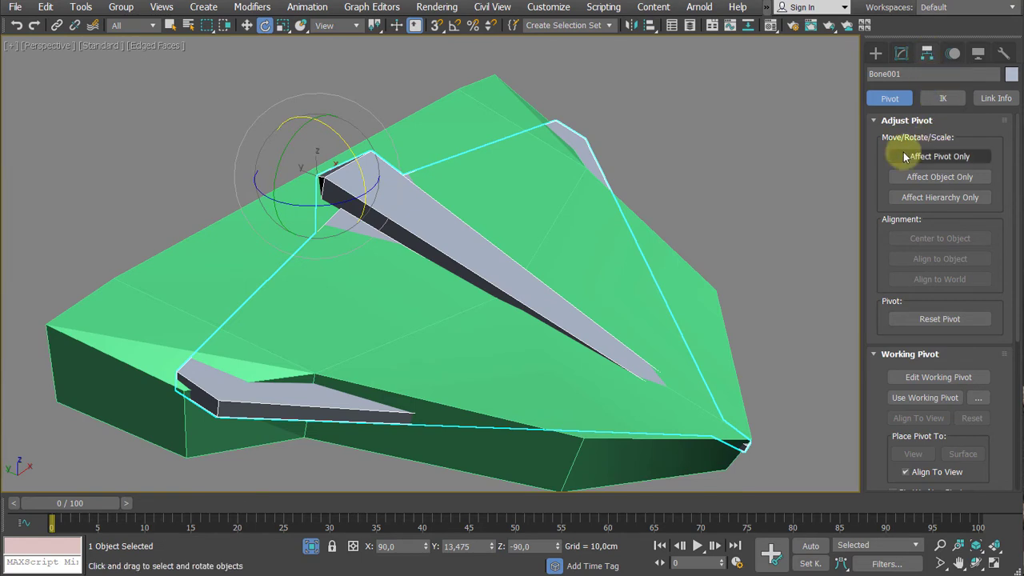
left_click(935, 157)
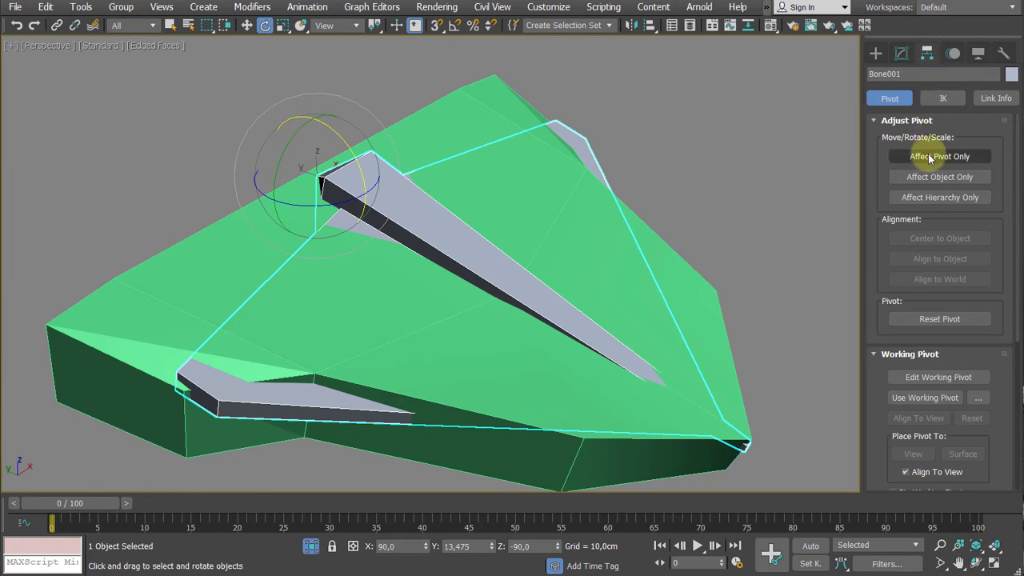
left_click(205, 248)
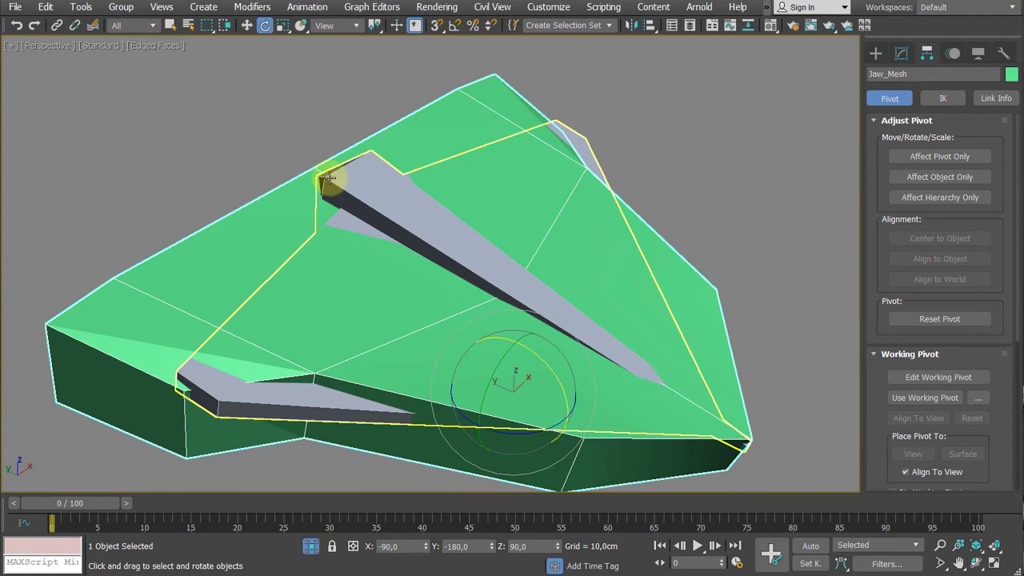
left_click(924, 158)
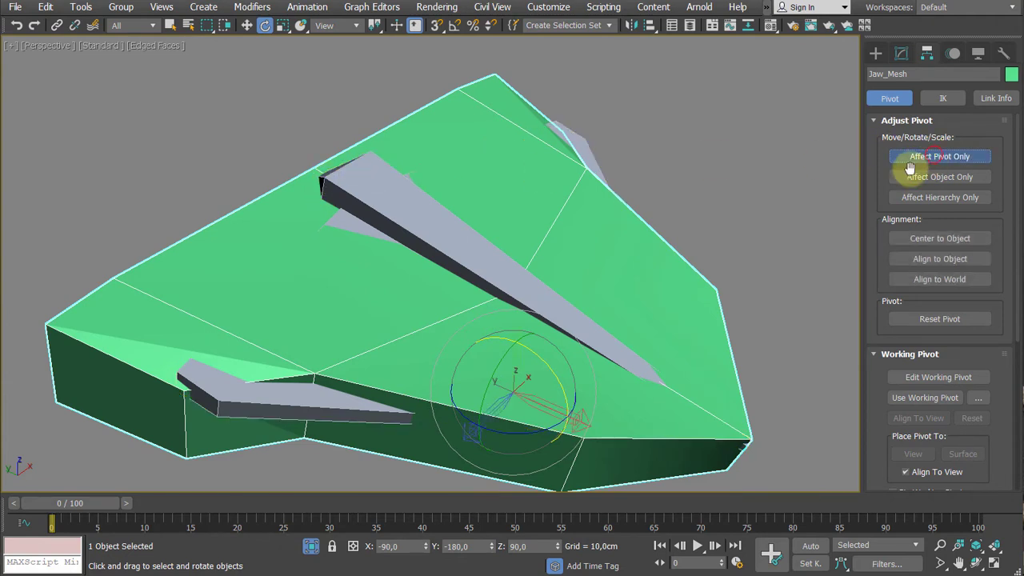
- Try moving the jaw mesh's pivot freehand and undo the move
middle_click_drag(744, 234, 759, 196)
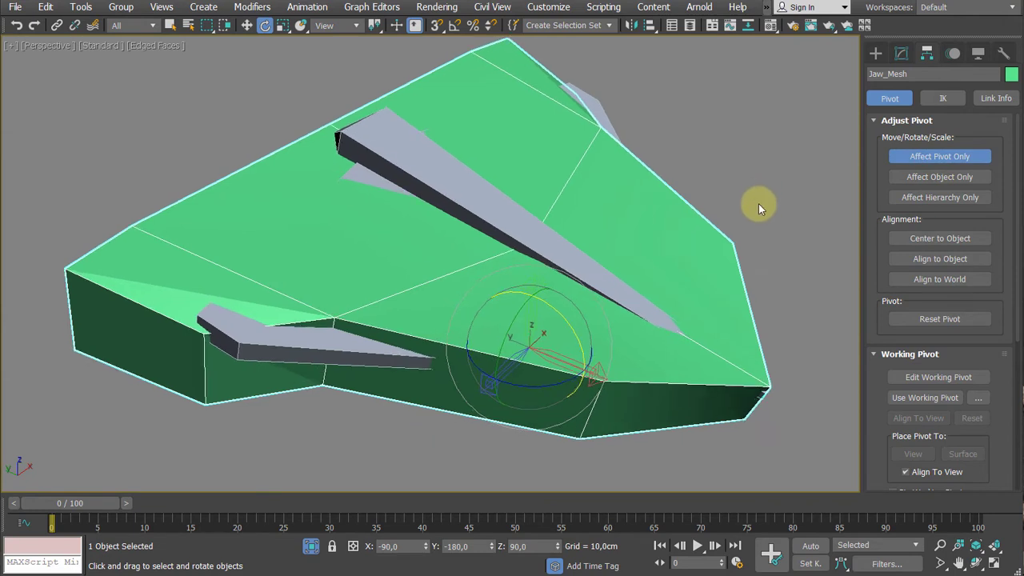
key("w")
left_click_drag(544, 320, 575, 284)
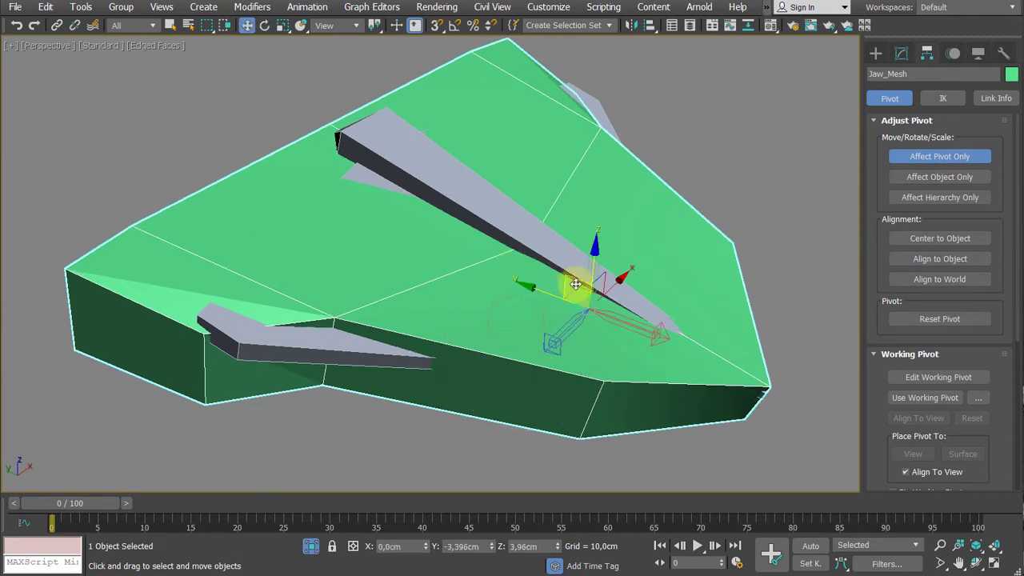
key("ctrl+z")
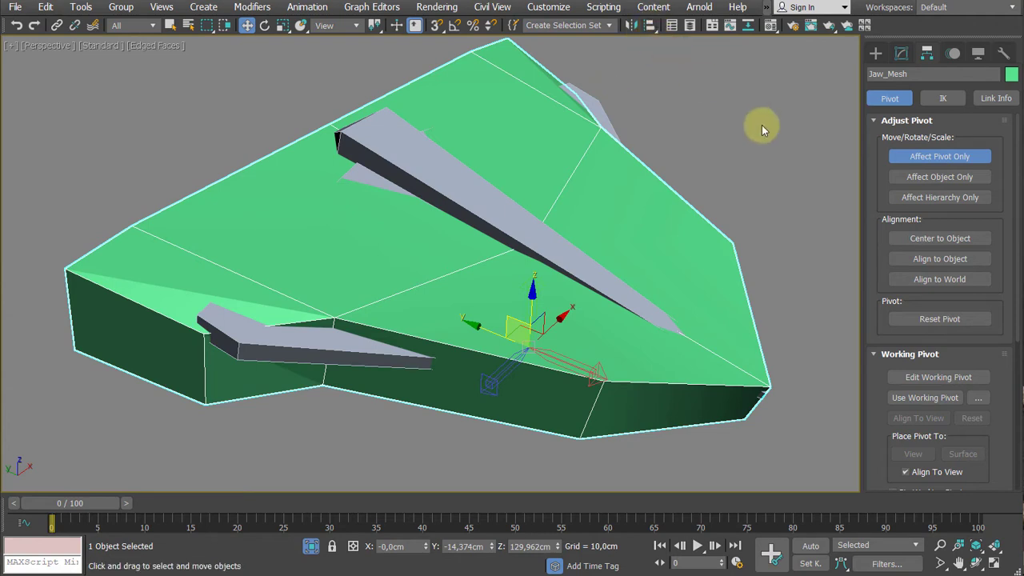
- Start a regular Align of the Jaw_Mesh pivot with the jaw bone Bone001 as the target, keeping both objects in view
left_click(655, 27)
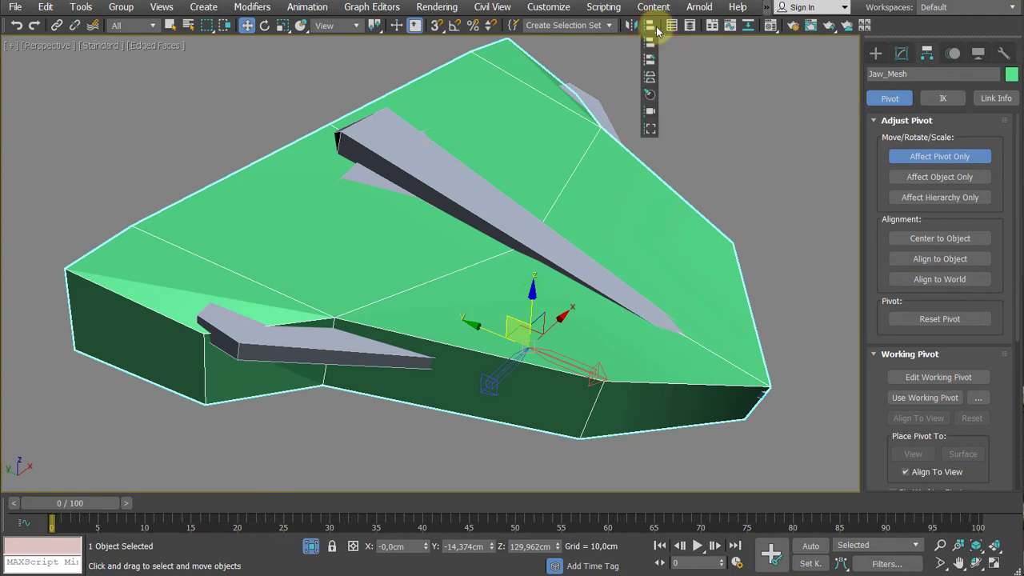
mouse_move(655, 28)
left_mouse_down()
mouse_move(649, 112)
mouse_move(649, 37)
mouse_move(649, 67)
mouse_move(652, 48)
left_mouse_up()
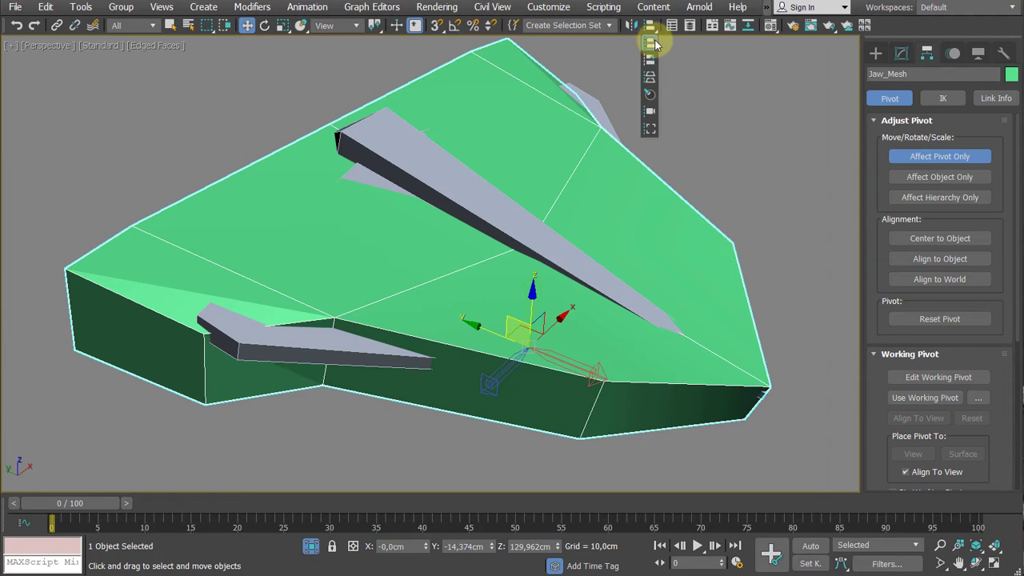
left_click_drag(654, 44, 655, 45)
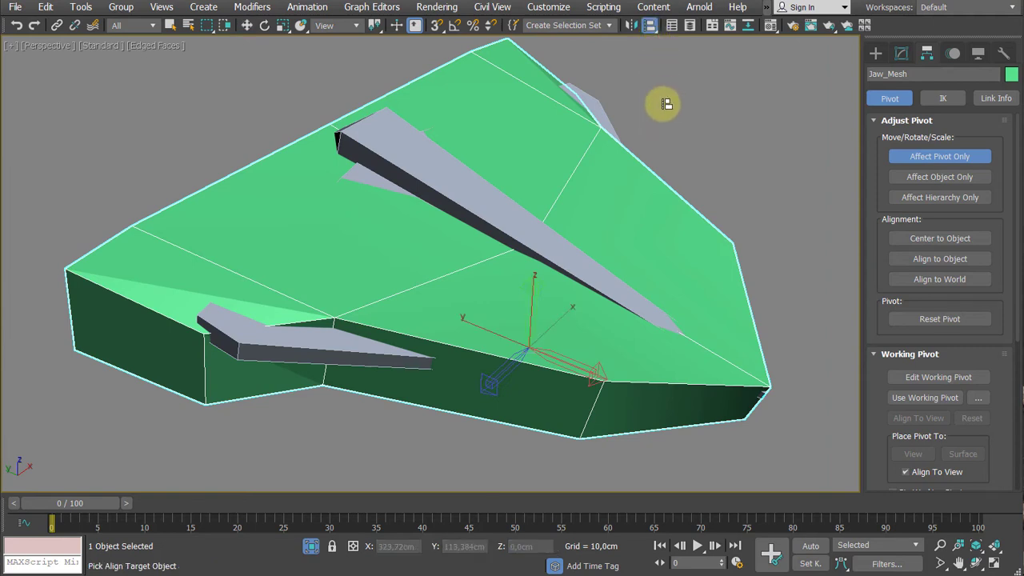
key("alt+a")
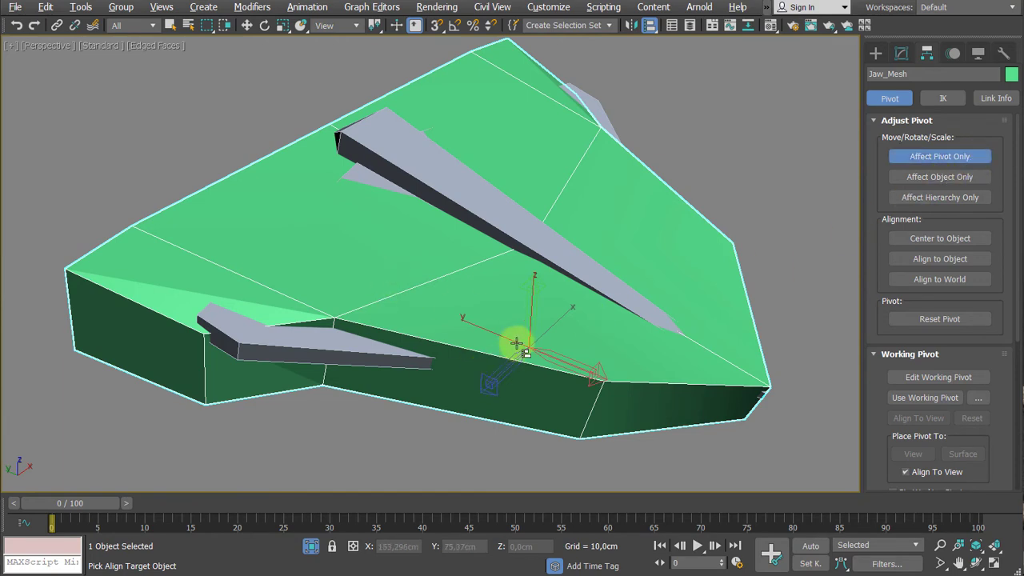
left_click(380, 151)
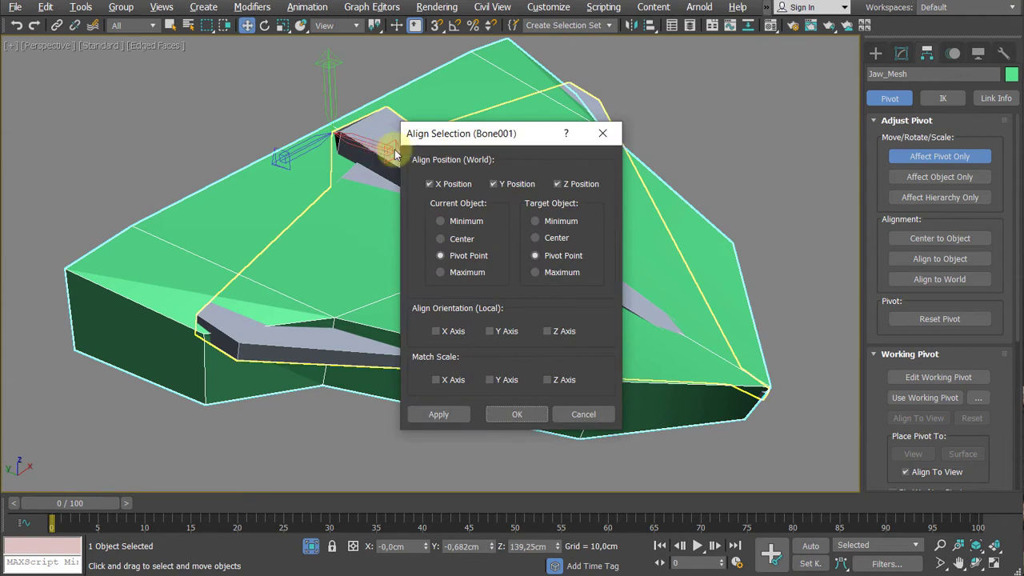
left_click_drag(460, 134, 621, 132)
left_click_drag(718, 132, 886, 116)
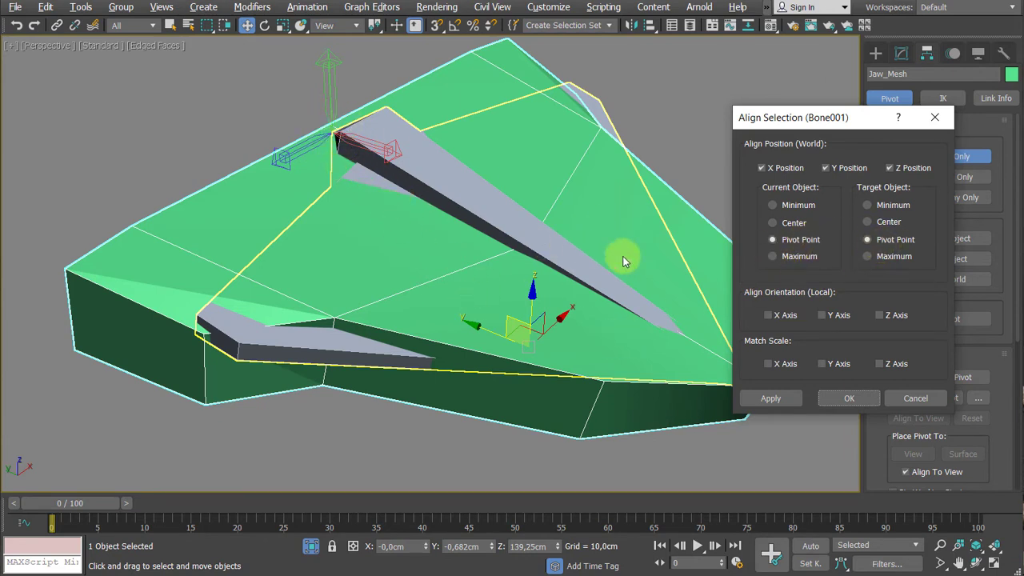
- Align the mesh's pivot to the bone's pivot point in X, Y and Z position and in X, Y and Z orientation
left_click(769, 315)
left_click(772, 319)
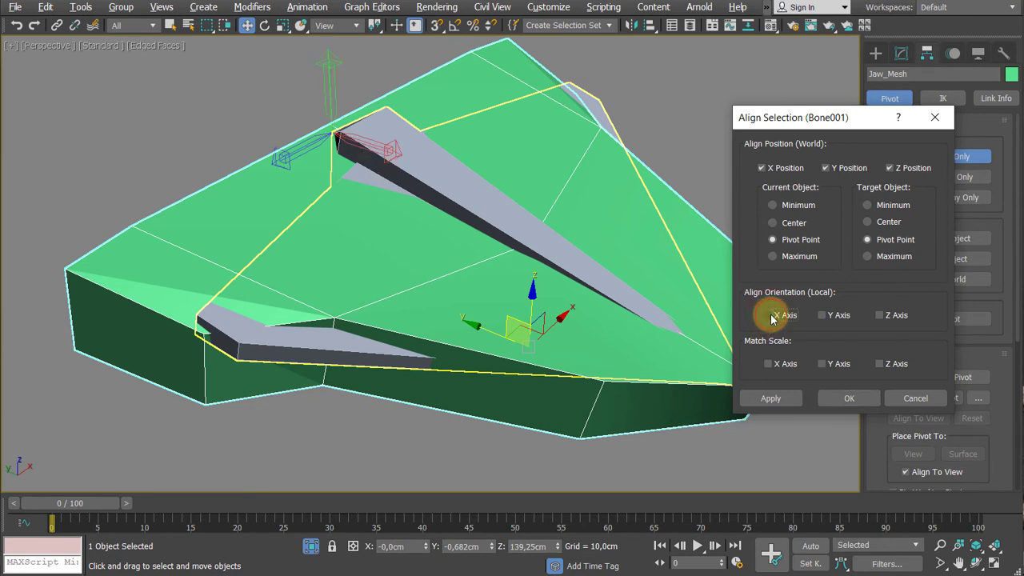
left_click(772, 319)
left_click(769, 317)
left_click(769, 316)
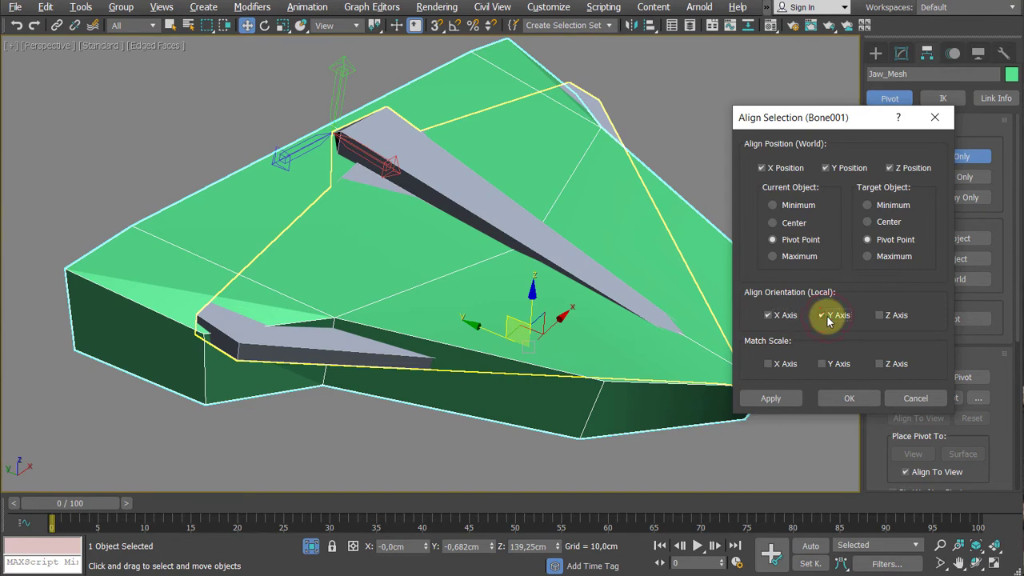
left_click(880, 317)
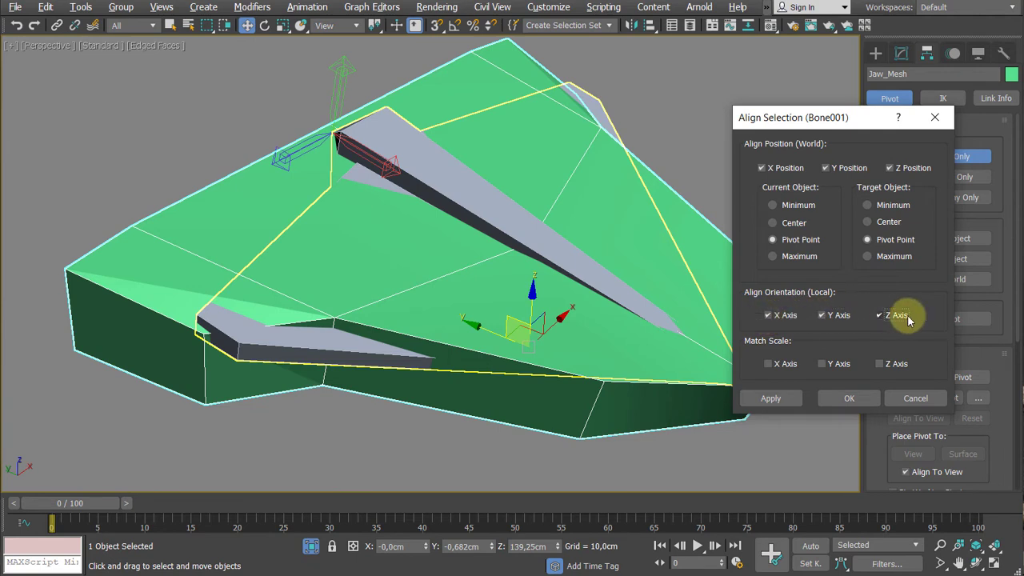
left_click(853, 399)
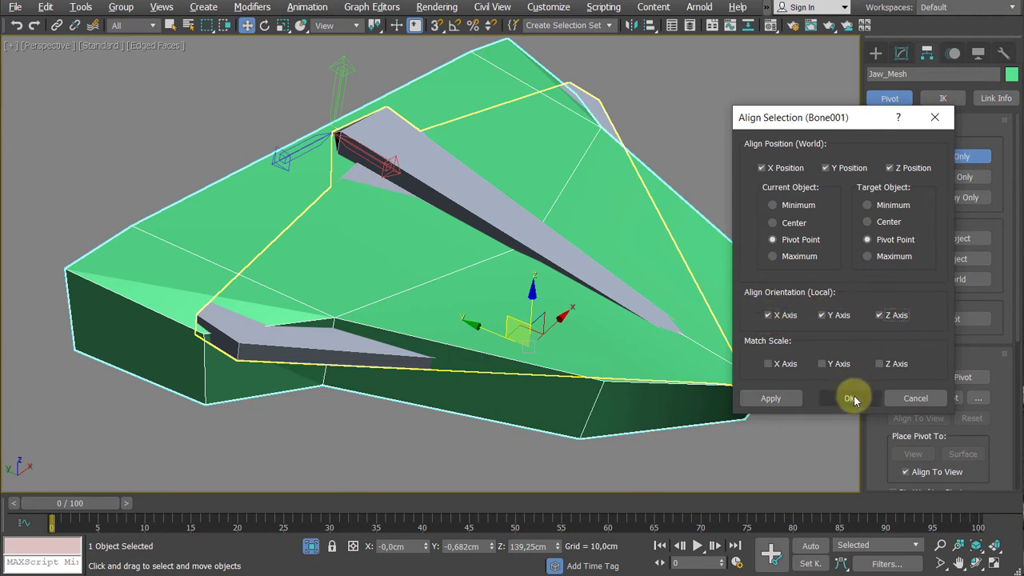
- Turn off Affect Pivot Only and reselect Jaw_Mesh
middle_click_drag(723, 167, 723, 186, "alt")
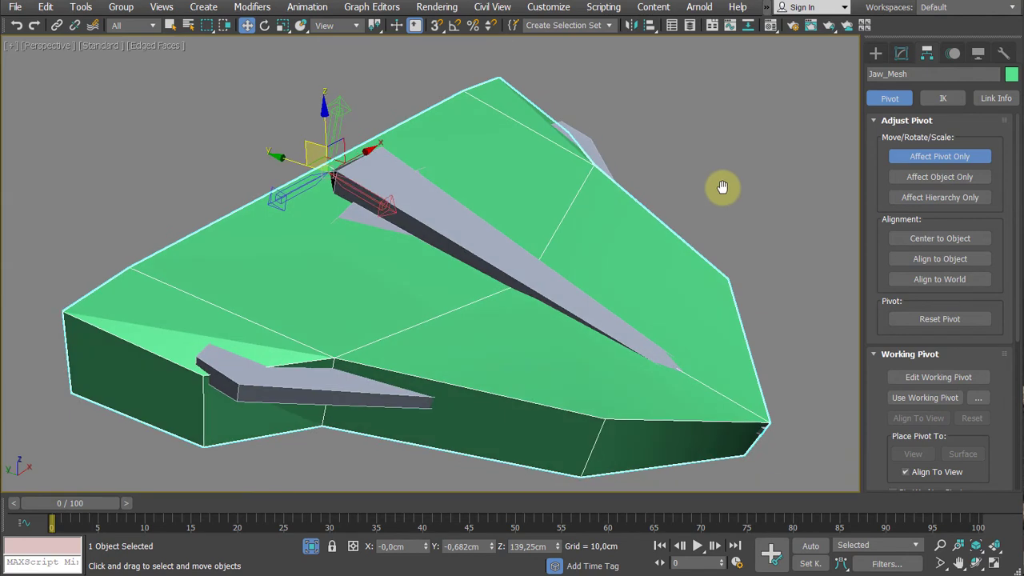
left_click(920, 156)
left_click(775, 178)
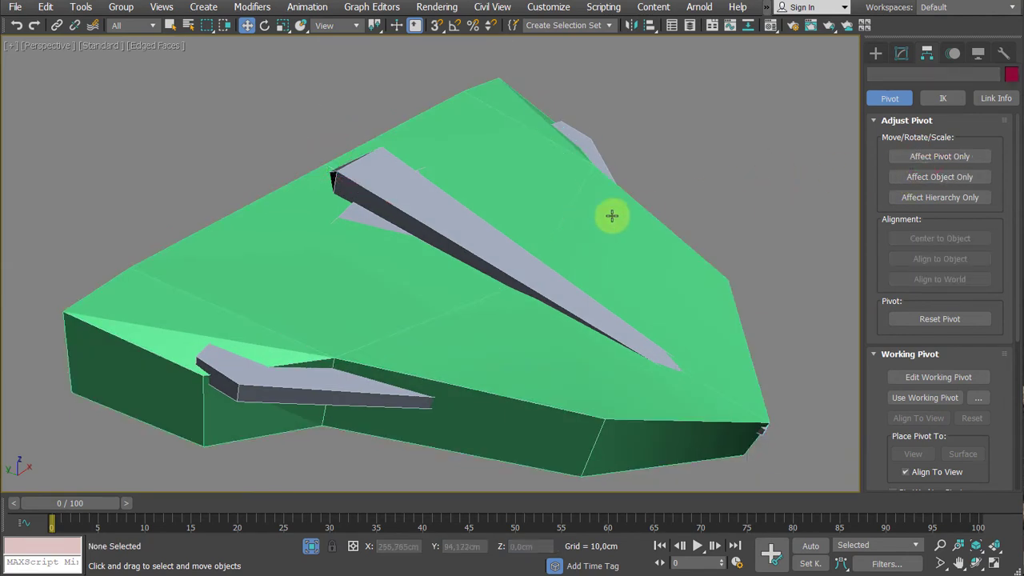
left_click(611, 215)
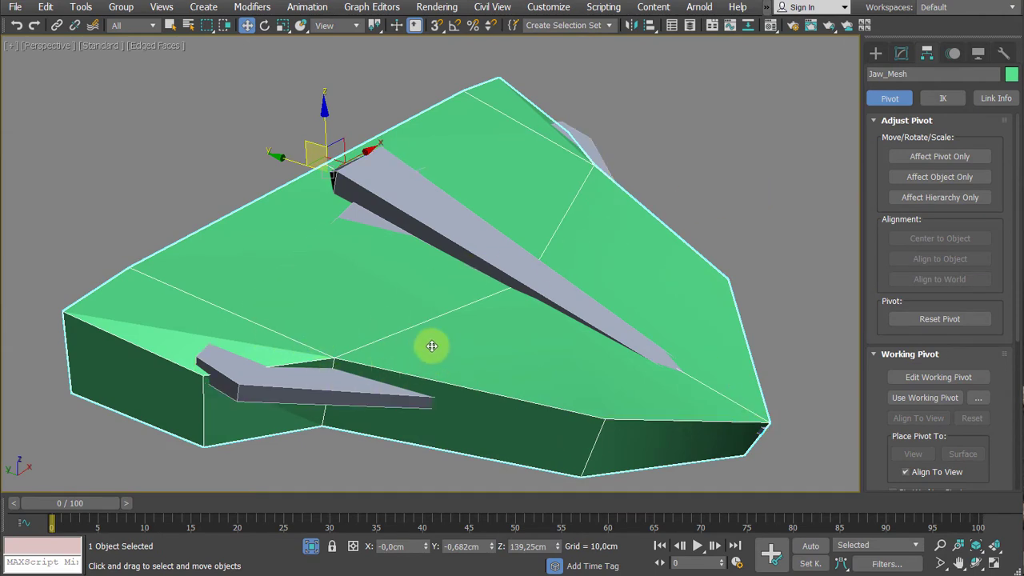
- Test the realigned pivot by swinging Jaw_Mesh sideways around its Z axis twice, undoing each rotation
key("e")
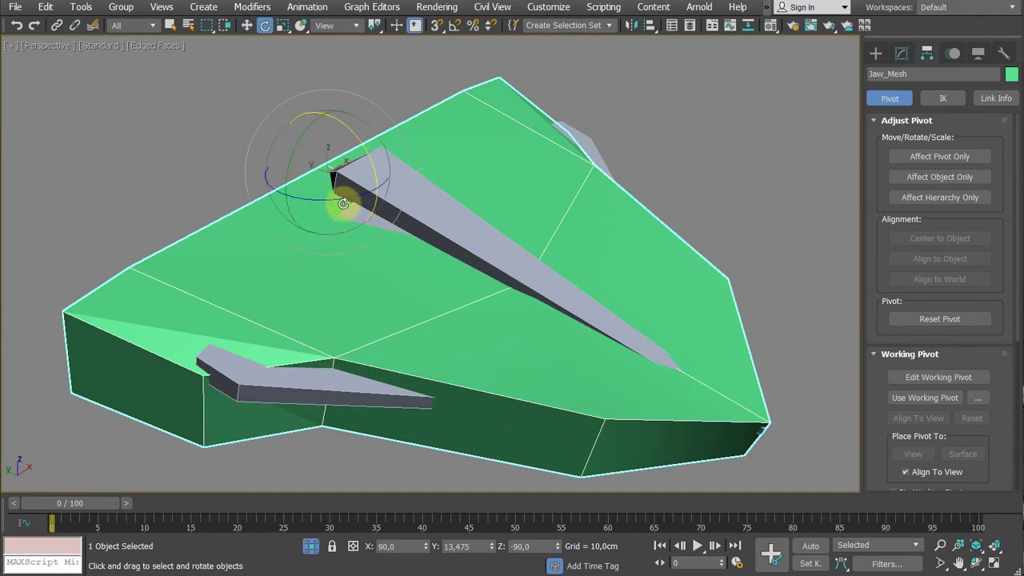
left_click_drag(350, 192, 362, 200)
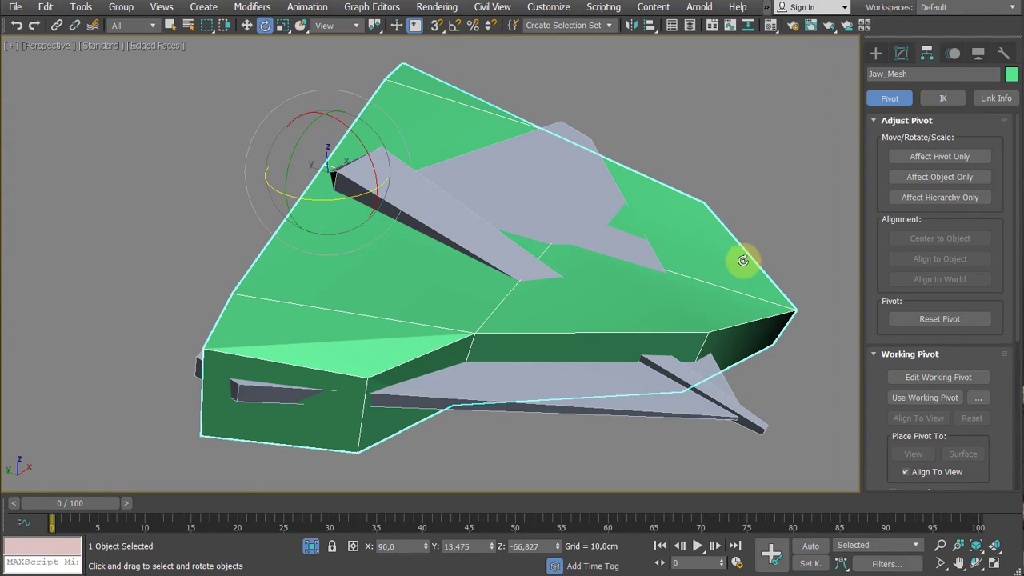
key("ctrl+z")
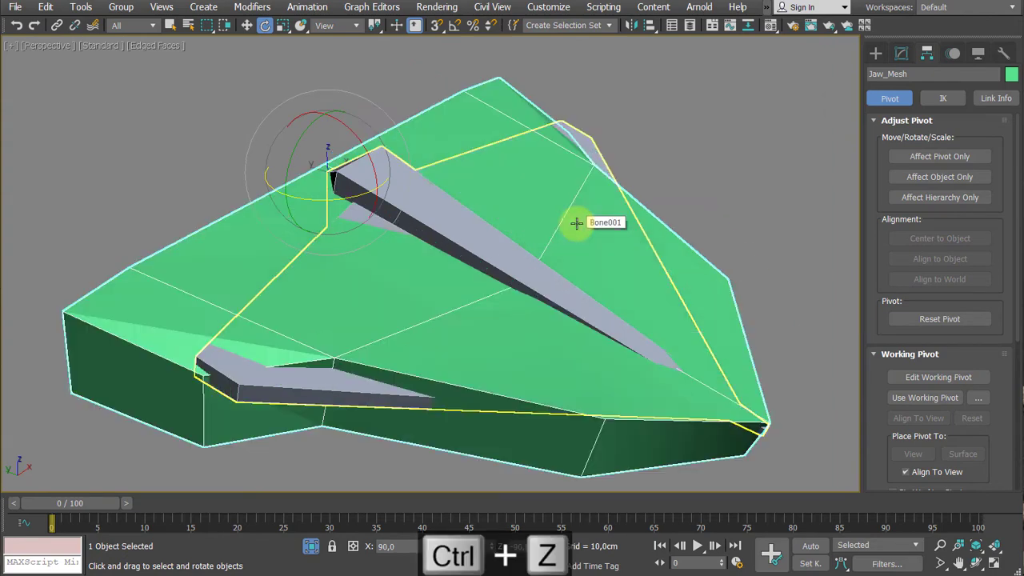
left_click(447, 230)
left_click(675, 275)
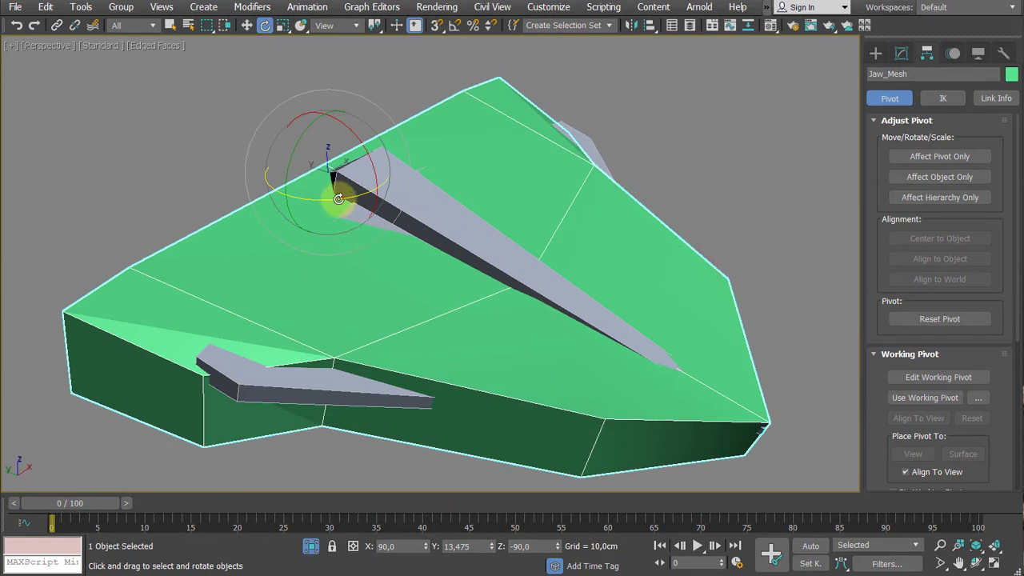
left_click_drag(338, 192, 361, 194)
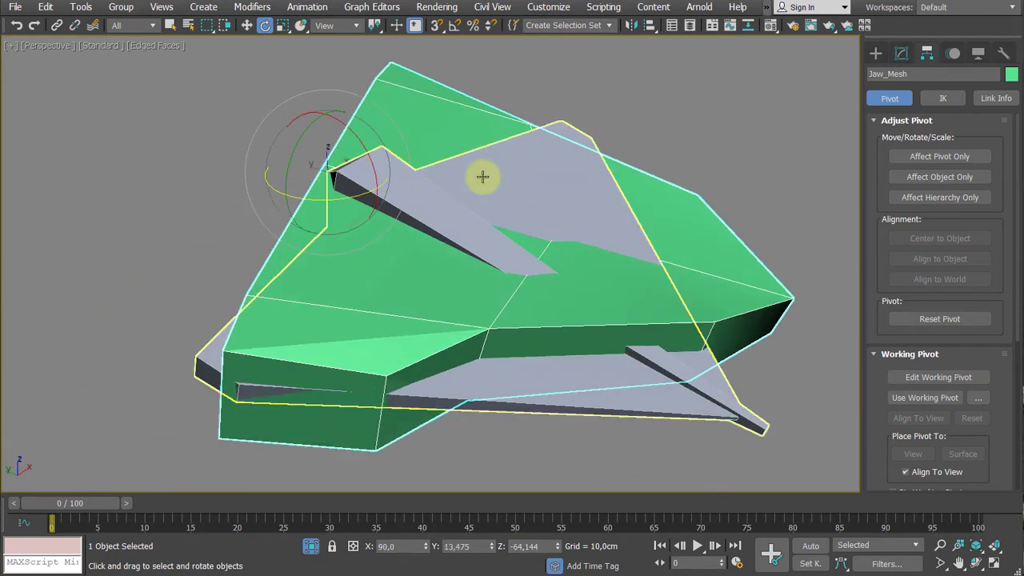
key("ctrl+z")
- Compare the rotation pivots of the jaw bone and Jaw_Mesh, and try rotating the mesh again with an undo
left_click(734, 171)
left_click(439, 213)
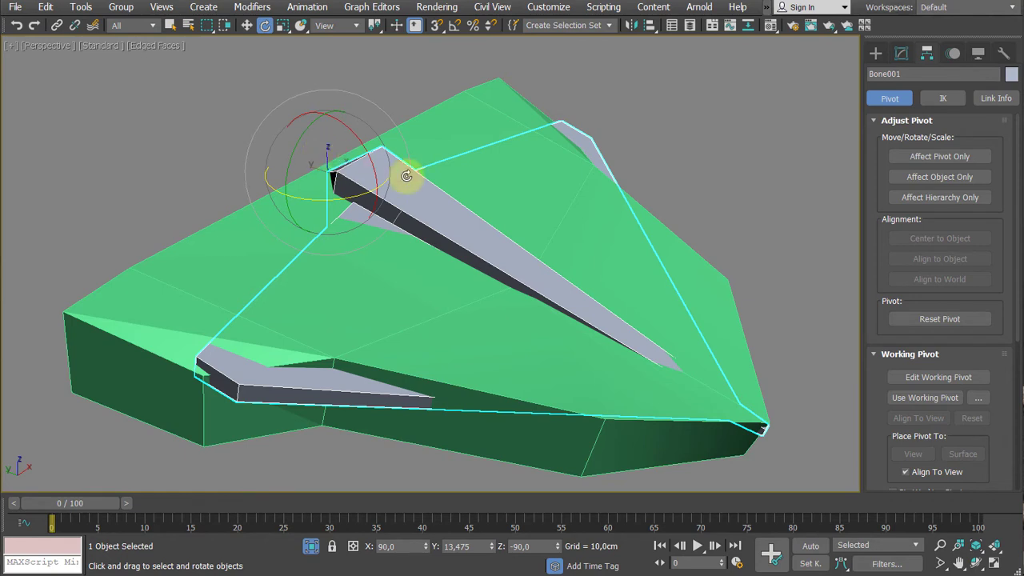
left_click(677, 259)
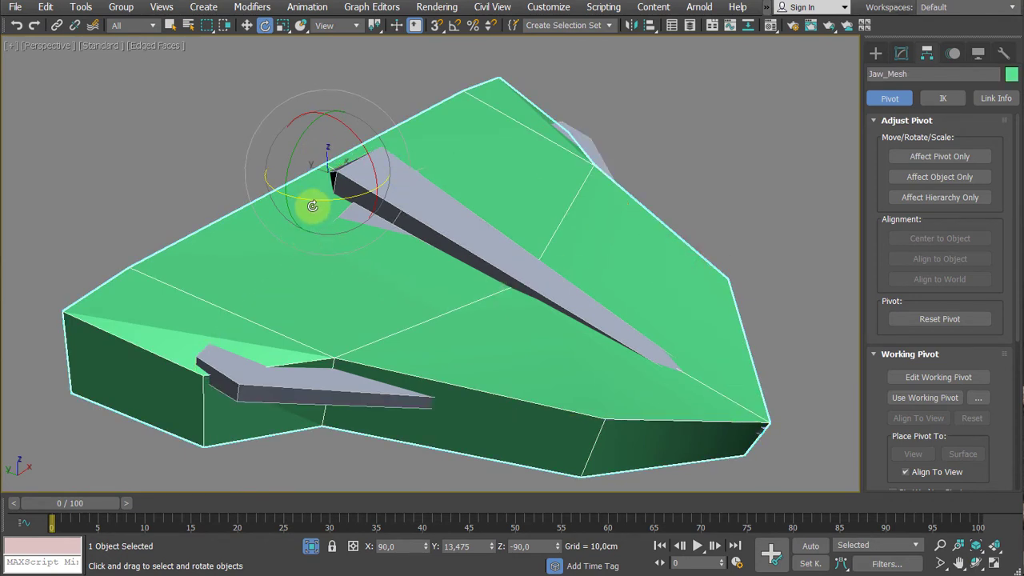
mouse_move(312, 202)
left_mouse_down()
mouse_move(336, 199)
mouse_move(317, 208)
left_mouse_up()
key("ctrl+z")
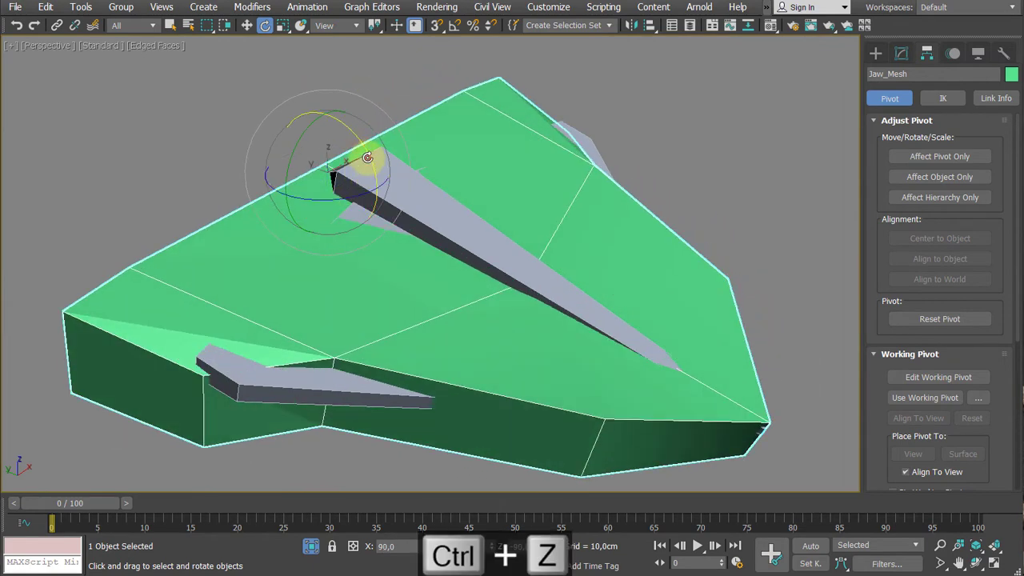
key("ctrl+z")
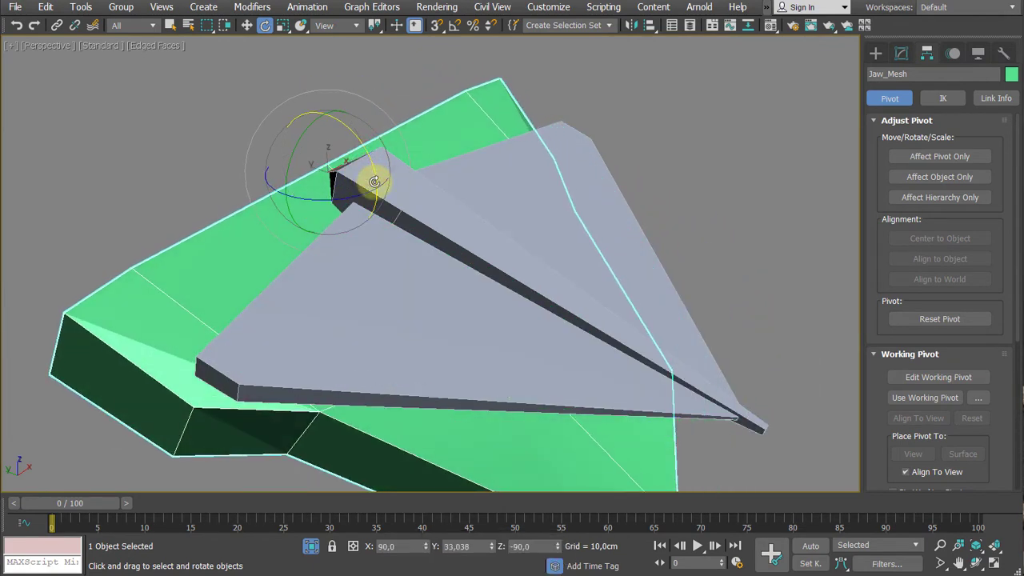
- Try rotating the jaw bone freehand, and undo the rotations of both the bone and Jaw_Mesh
left_click(375, 181)
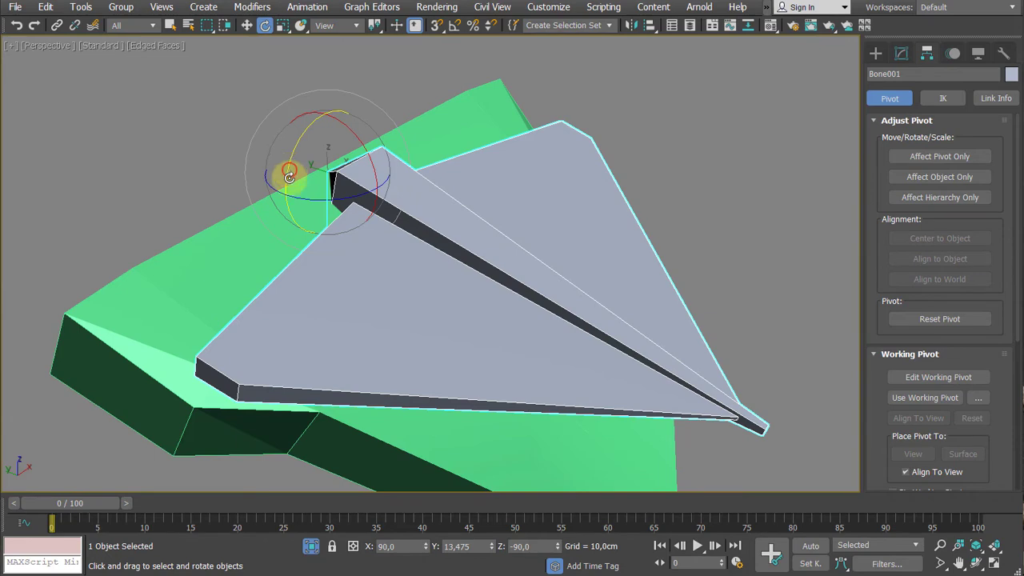
left_click_drag(289, 177, 293, 240)
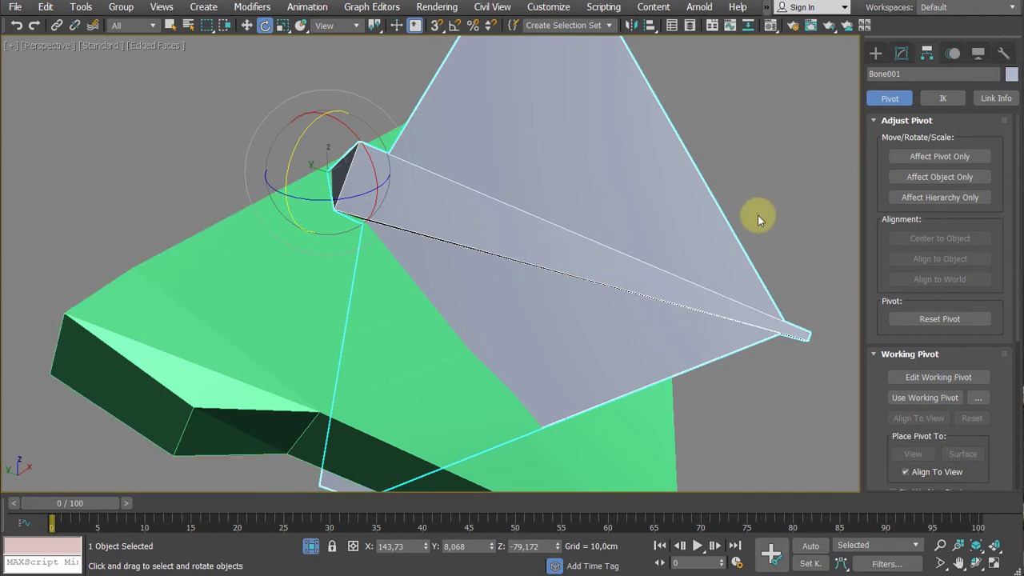
middle_click_drag(788, 187, 776, 207)
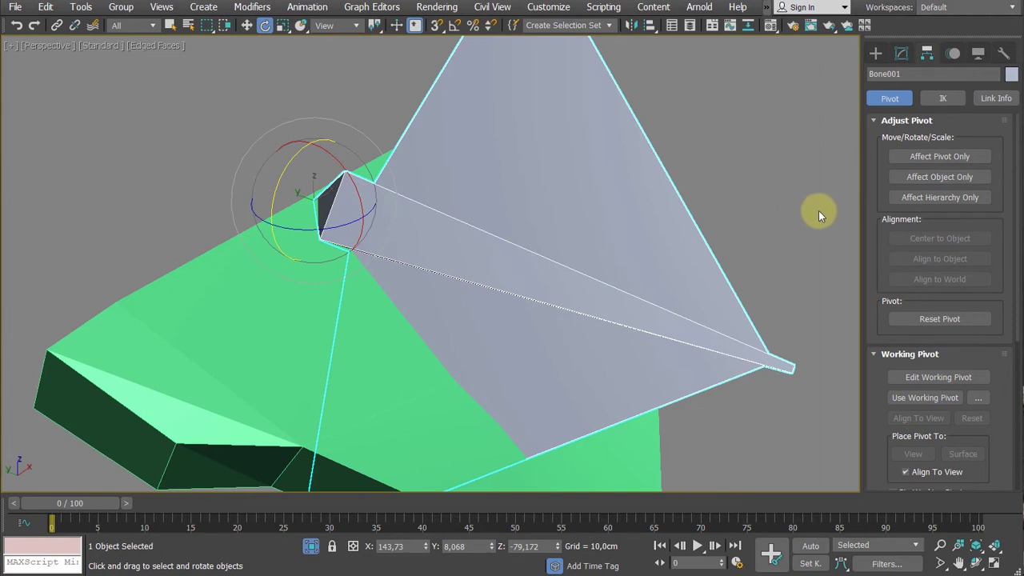
left_click(932, 158)
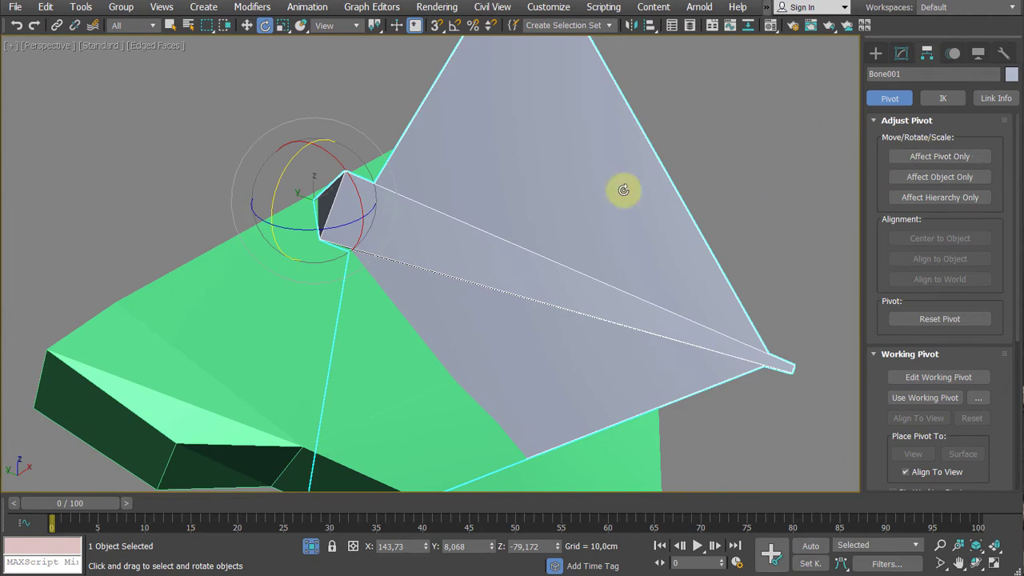
key("ctrl+z")
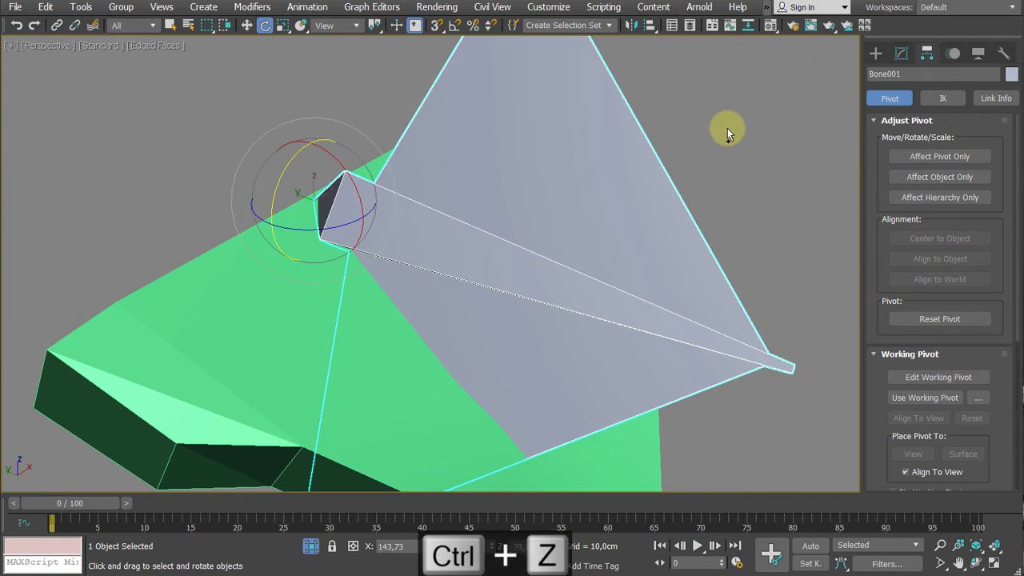
key("ctrl+z")
key("ctrl+z")
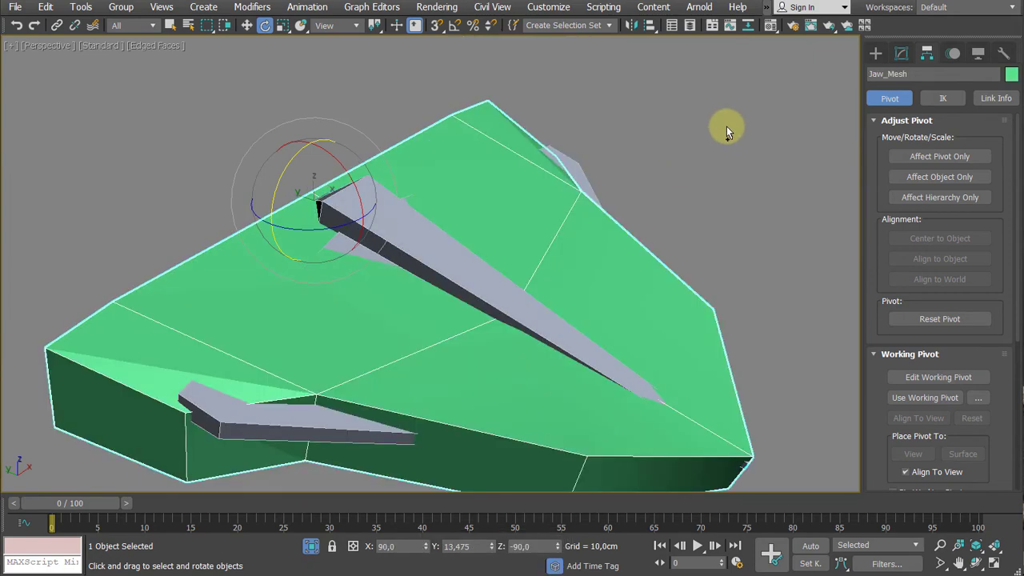
- Select the jaw bone Bone001 and open the list of animation constraints for it
middle_click_drag(712, 154, 713, 141)
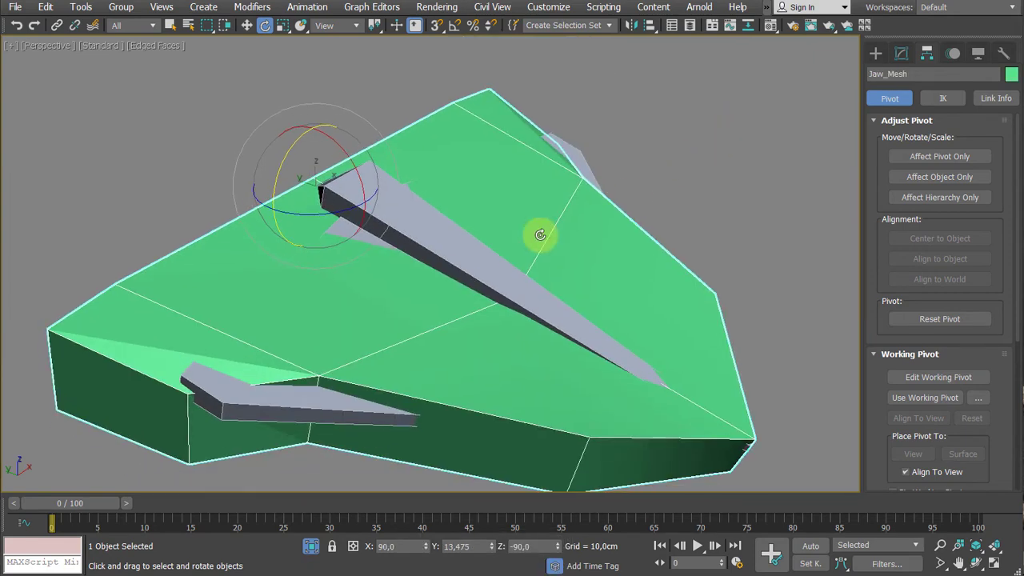
scroll(723, 195, "down", 3)
middle_click_drag(723, 196, 640, 188)
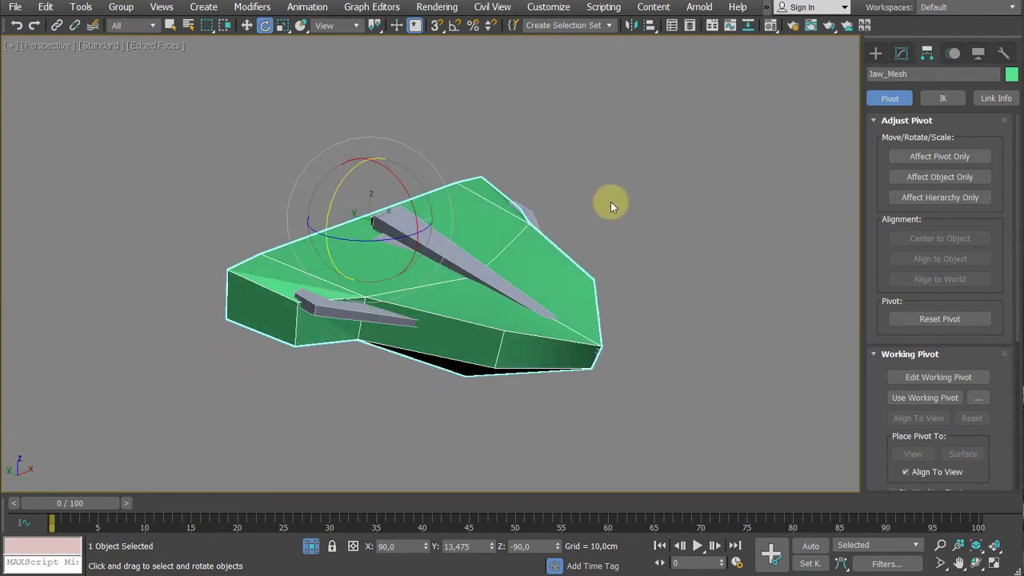
left_click(611, 206)
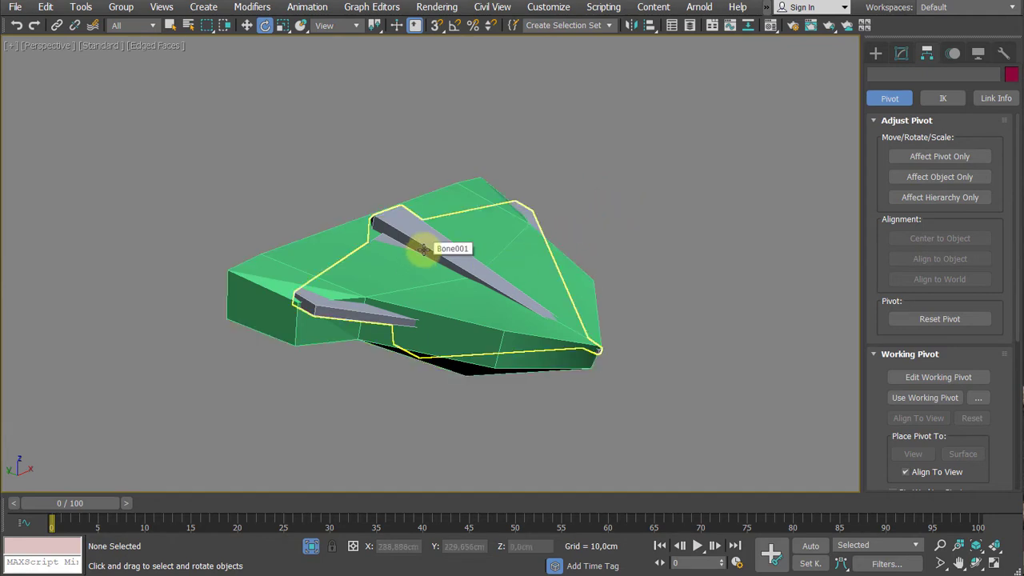
left_click(424, 250)
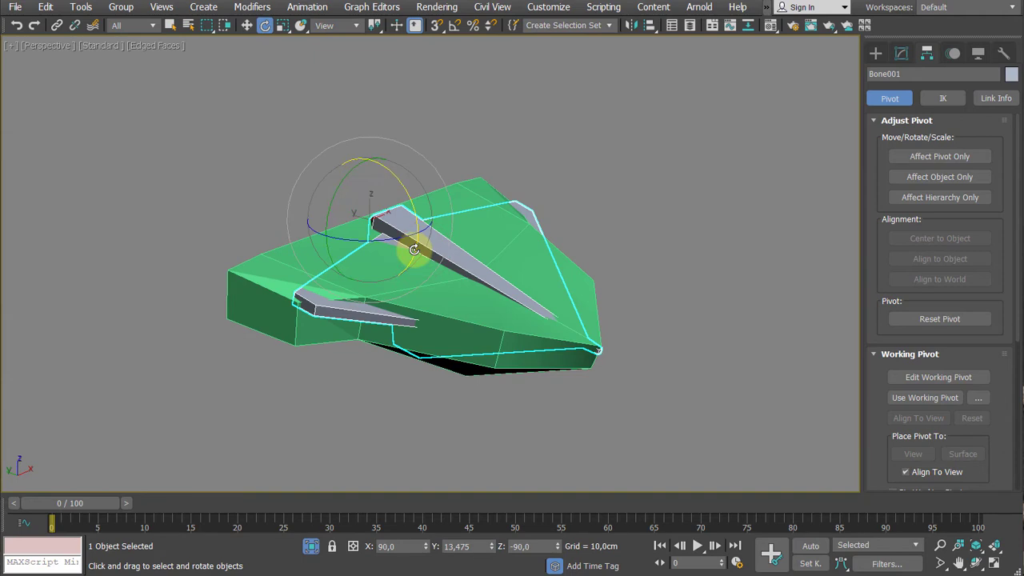
scroll(468, 237, "up", 3)
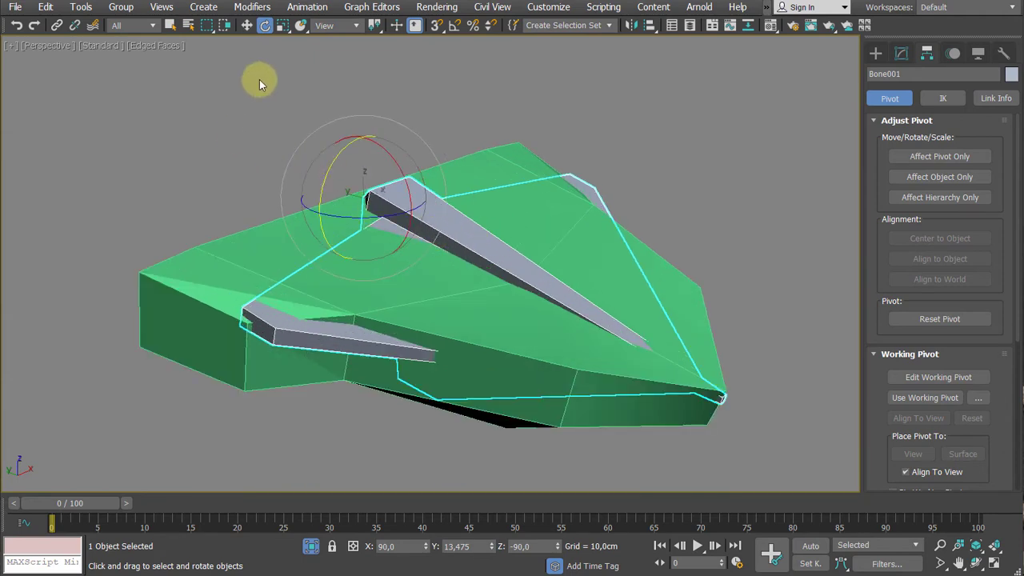
left_click(308, 8)
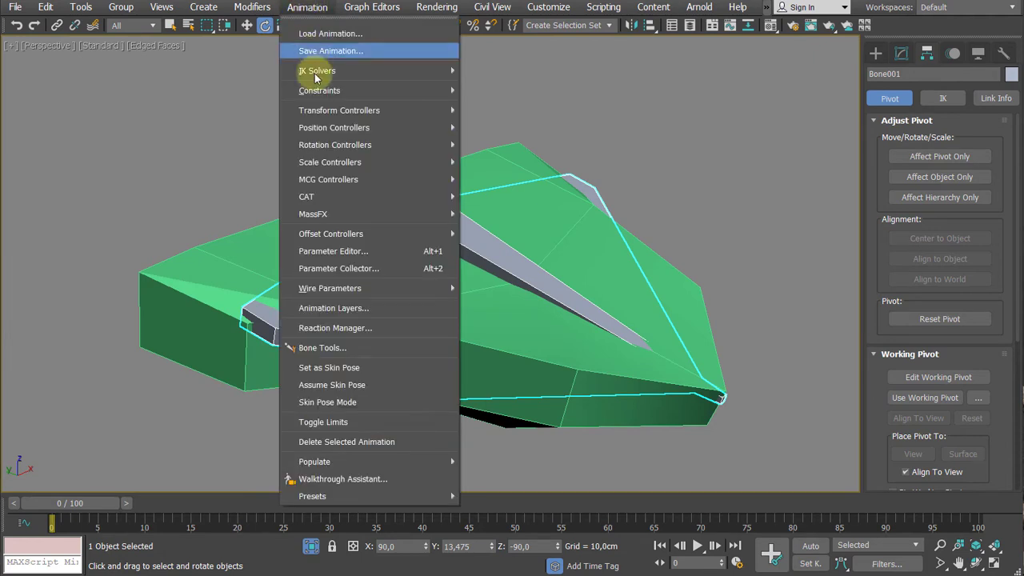
mouse_move(317, 88)
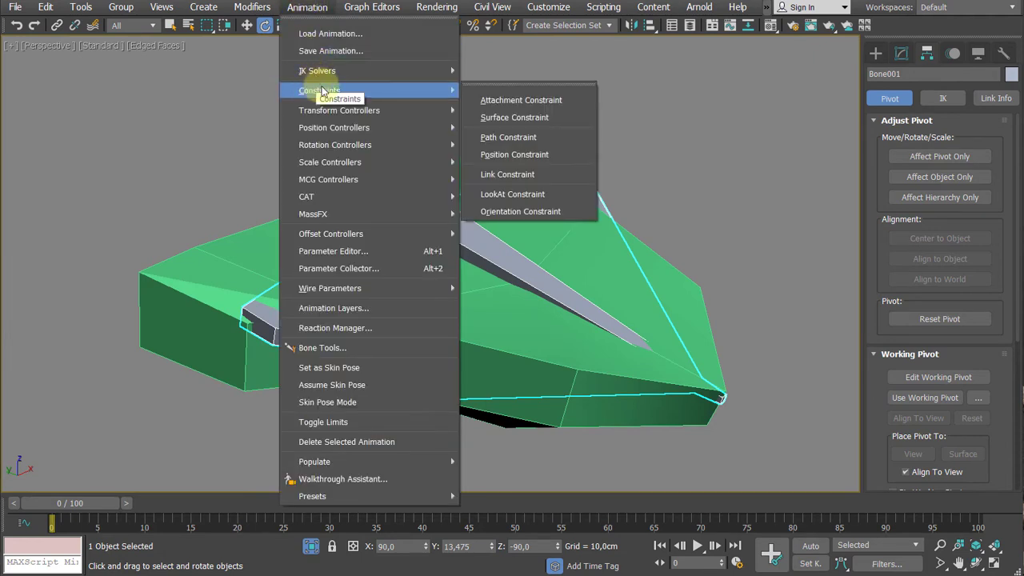
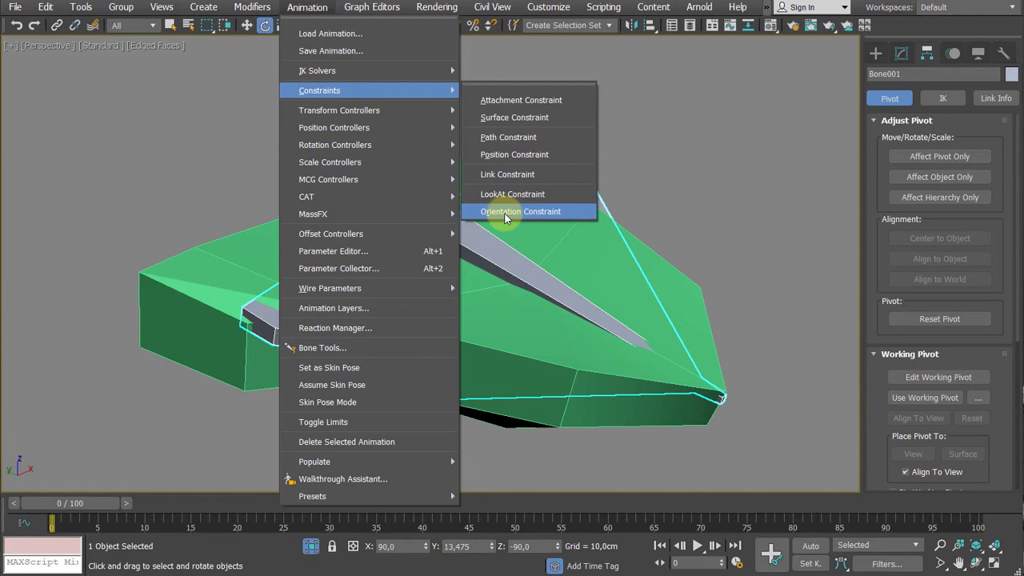
- Add an Orientation Constraint to the jaw bone Bone001 with Jaw_Mesh as its target
left_click(506, 213)
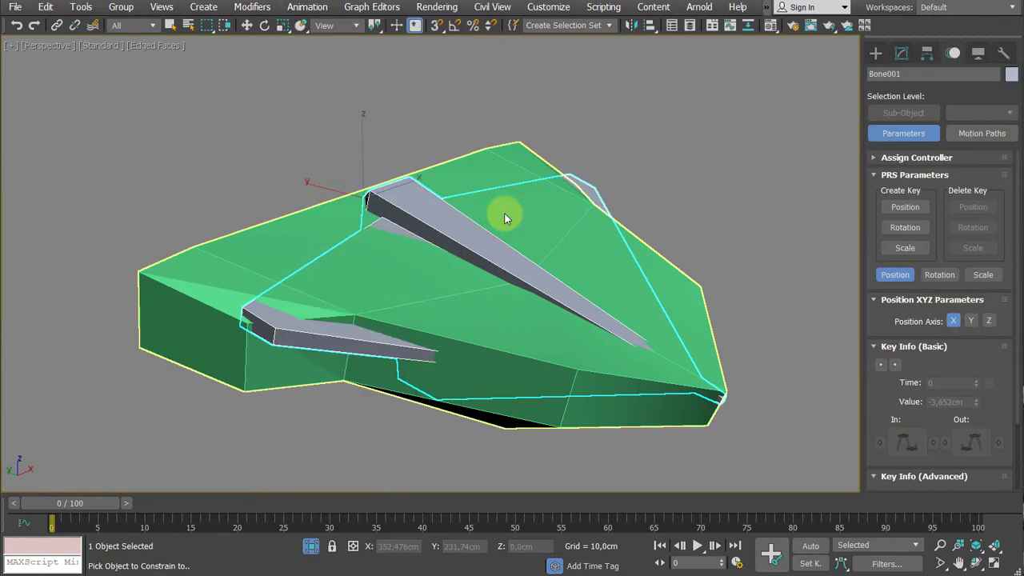
left_click(520, 147)
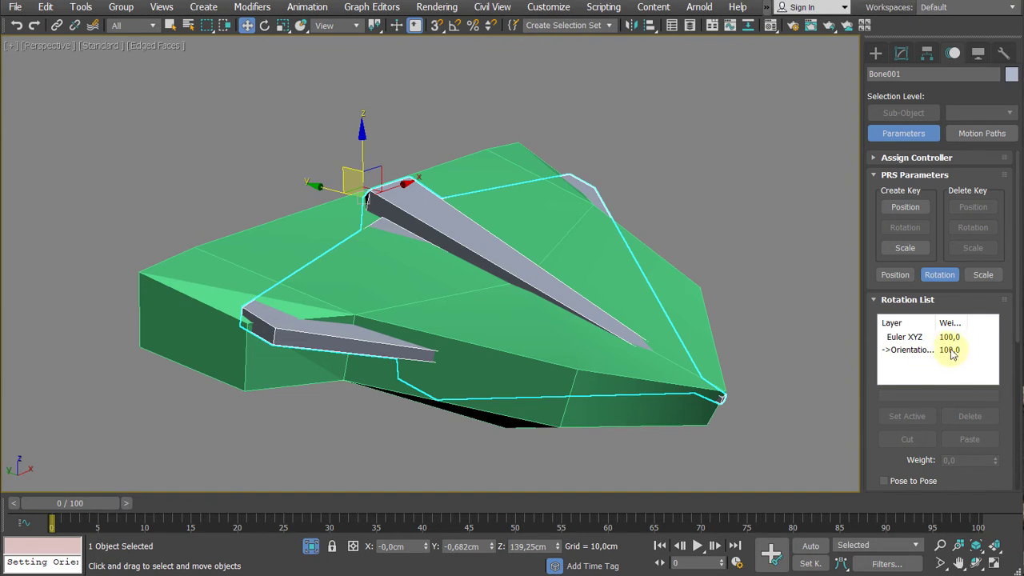
left_click(721, 213)
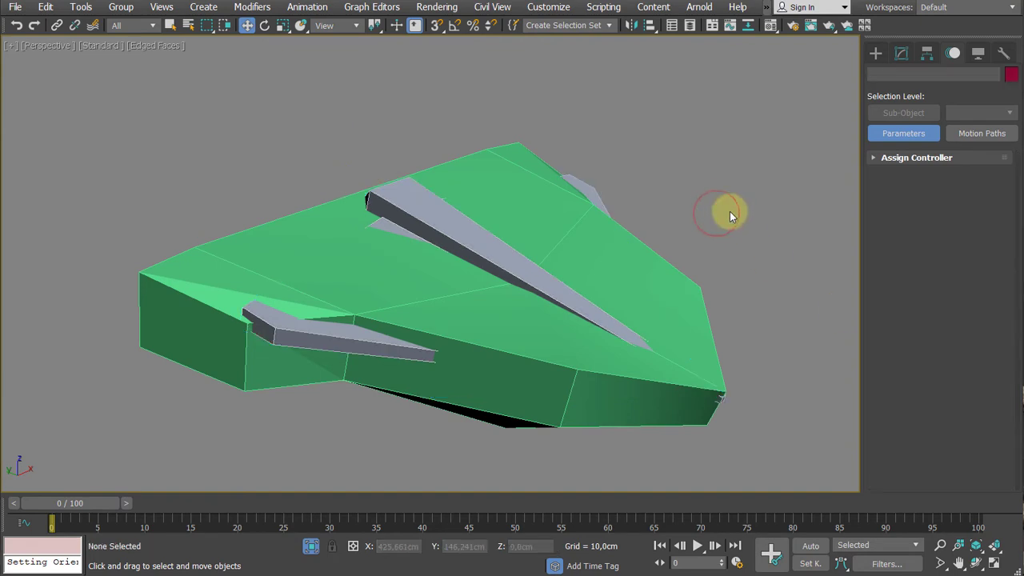
- Test the orientation constraint by swinging Jaw_Mesh down to a Y rotation of about 40.7 degrees, and undo the rotation
left_click(513, 171)
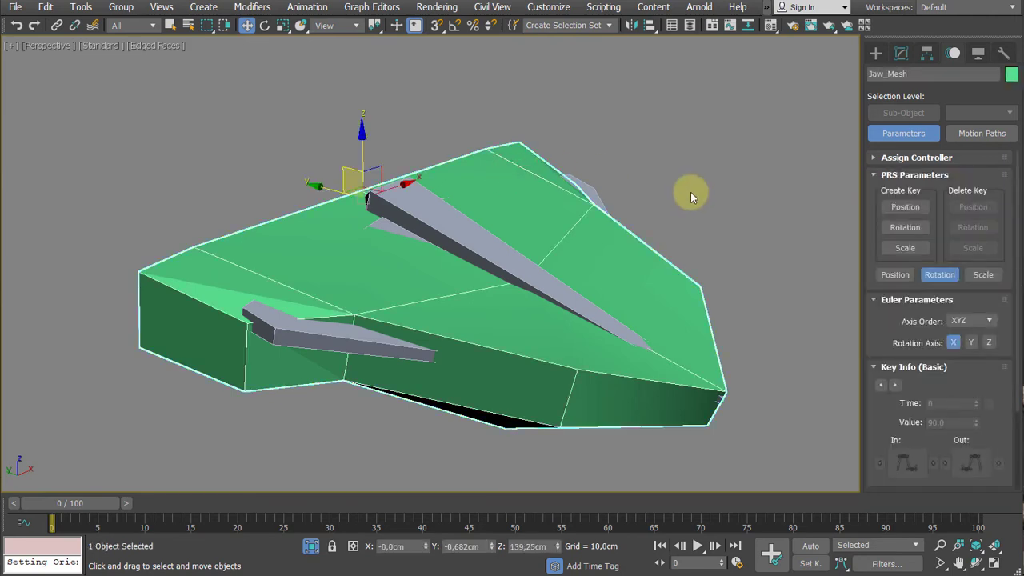
key("e")
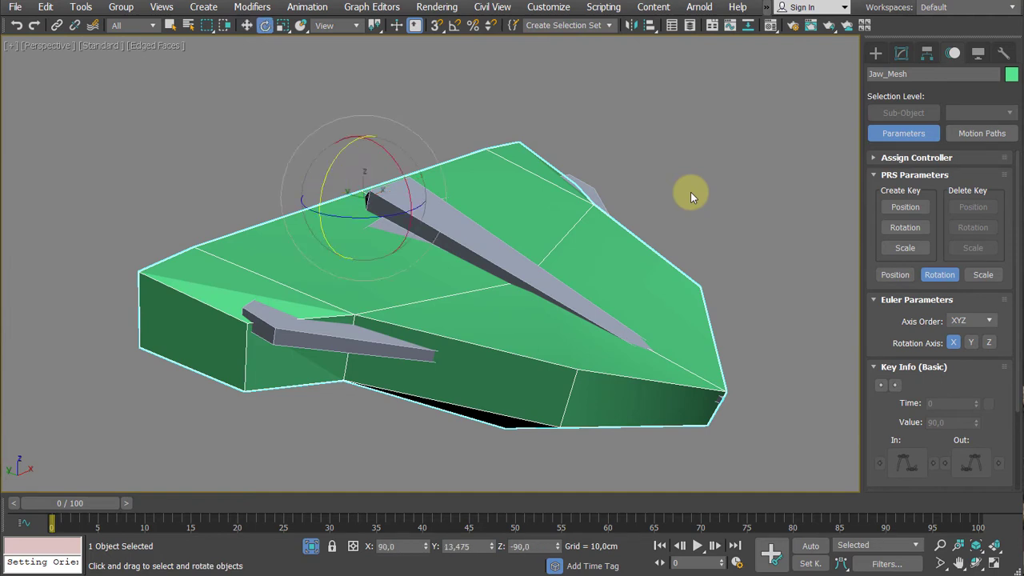
left_click_drag(400, 165, 408, 197)
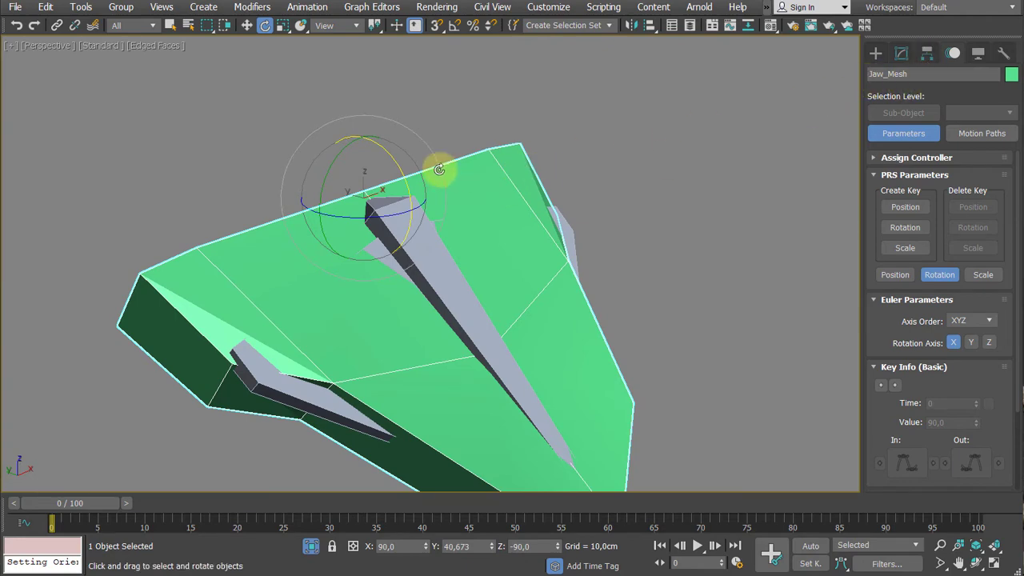
key("ctrl+z")
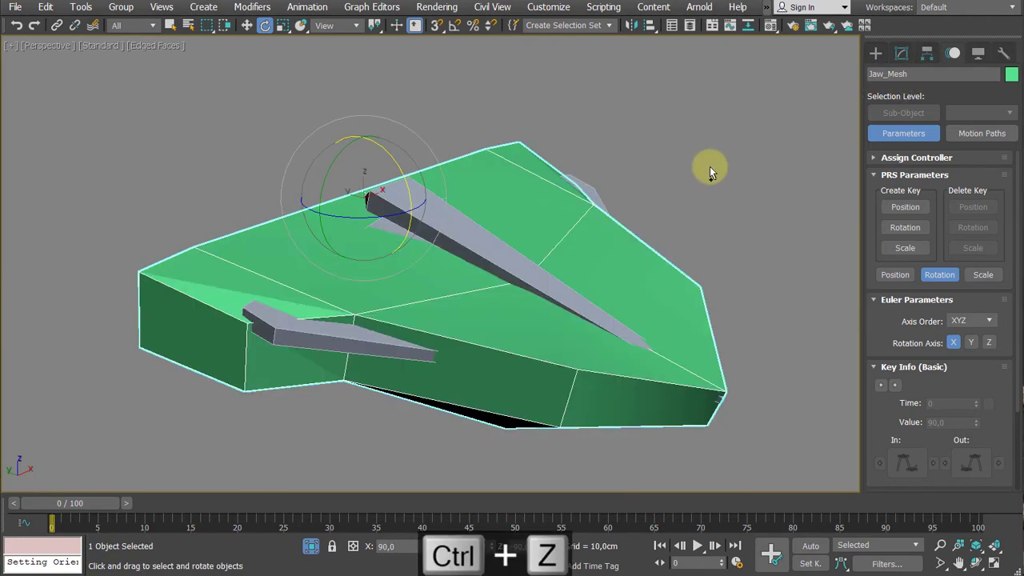
- Try moving Jaw_Mesh about 30 cm off the bone along X and rotating it there, and undo both changes
middle_click_drag(724, 157, 742, 162, "alt")
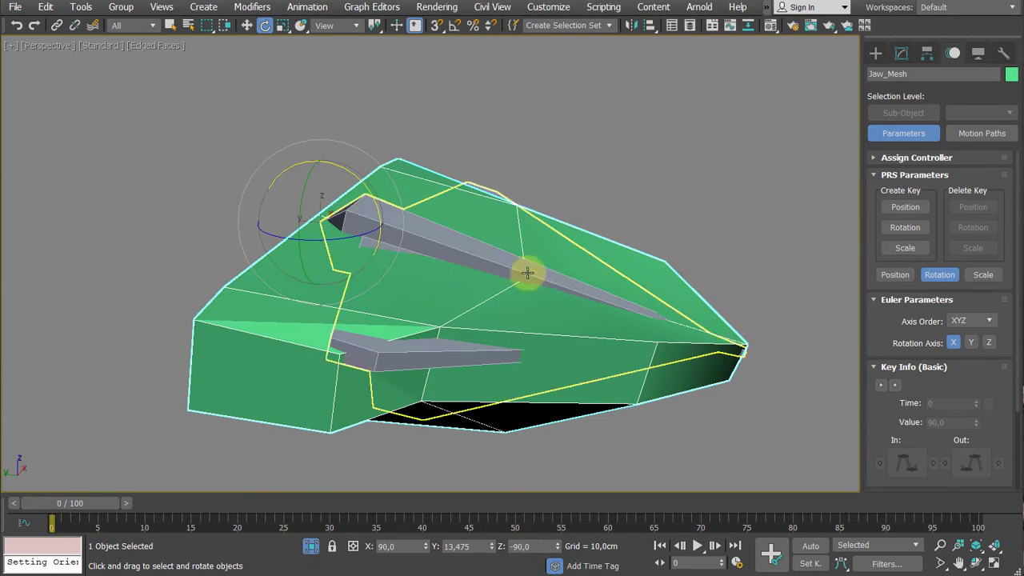
middle_click_drag(567, 231, 492, 257, "alt")
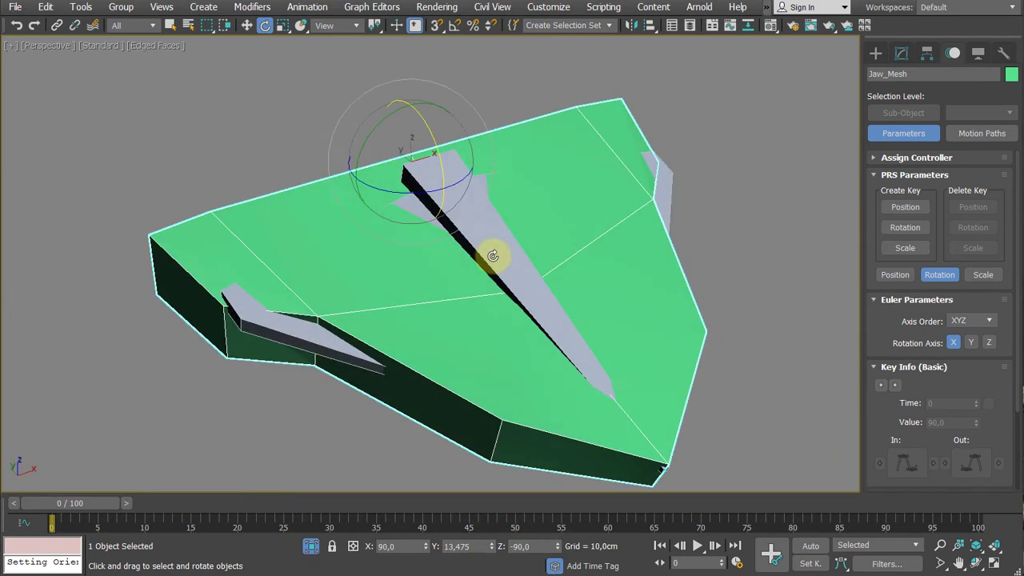
scroll(507, 261, "down", 2)
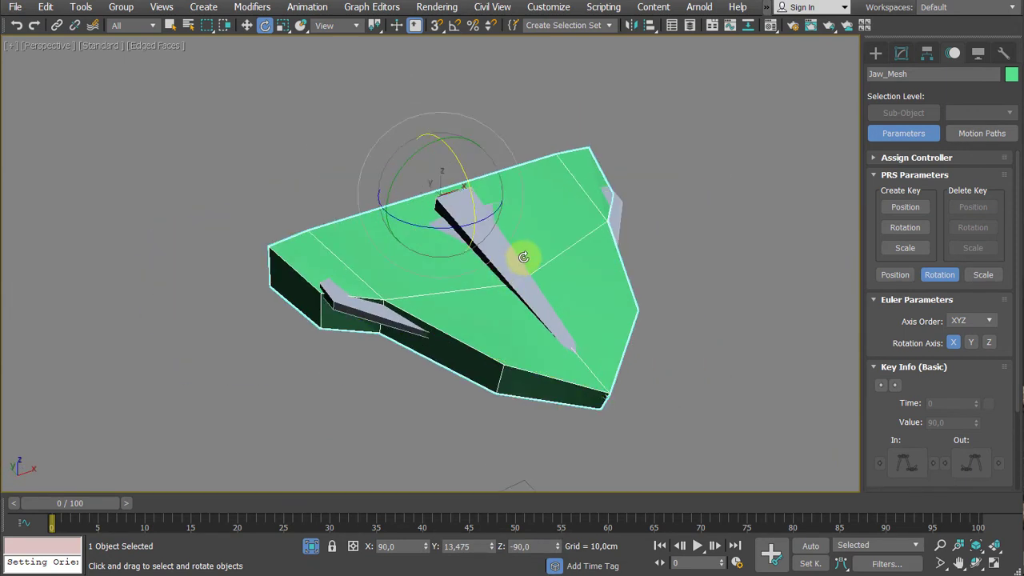
key("w")
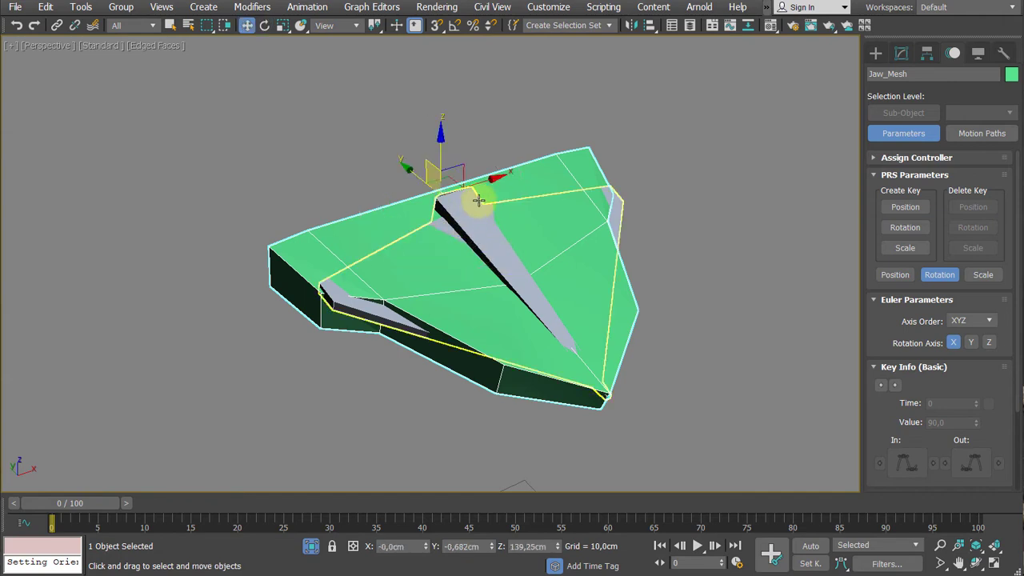
left_click_drag(486, 183, 190, 242)
middle_click_drag(290, 192, 441, 119)
scroll(445, 124, "down", 3)
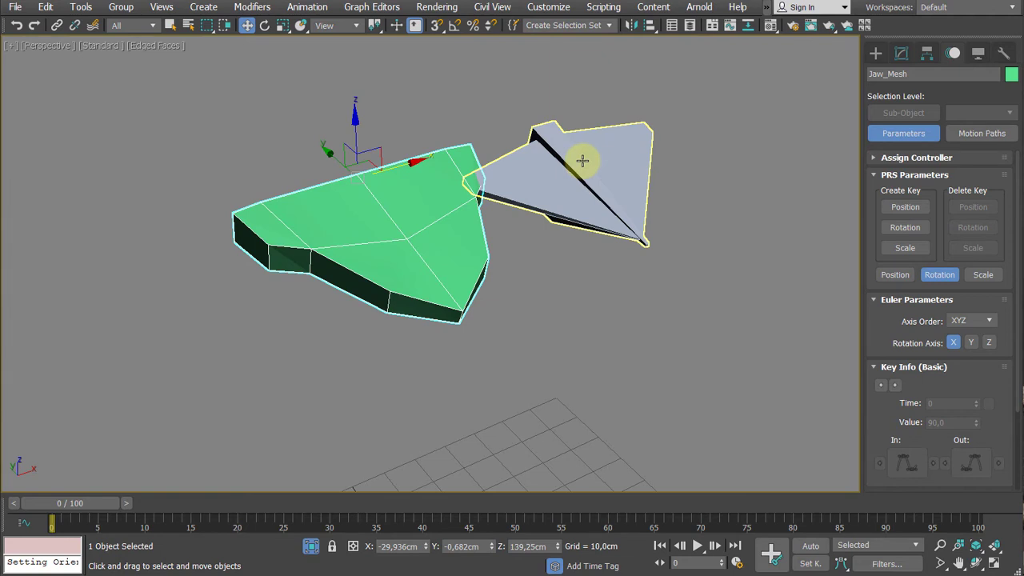
scroll(568, 174, "up", 1)
scroll(558, 180, "up", 1)
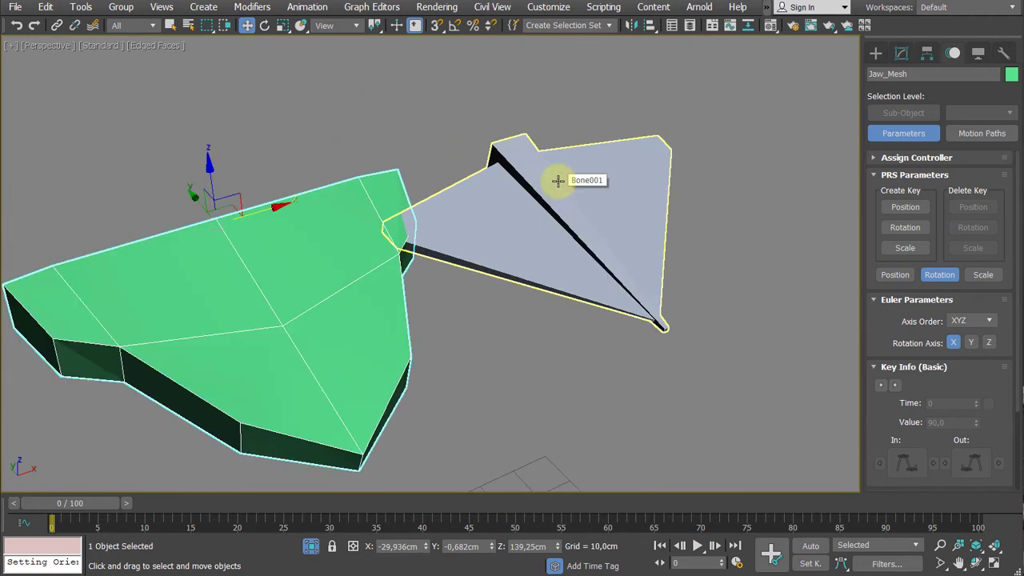
scroll(557, 180, "down", 2)
key("e")
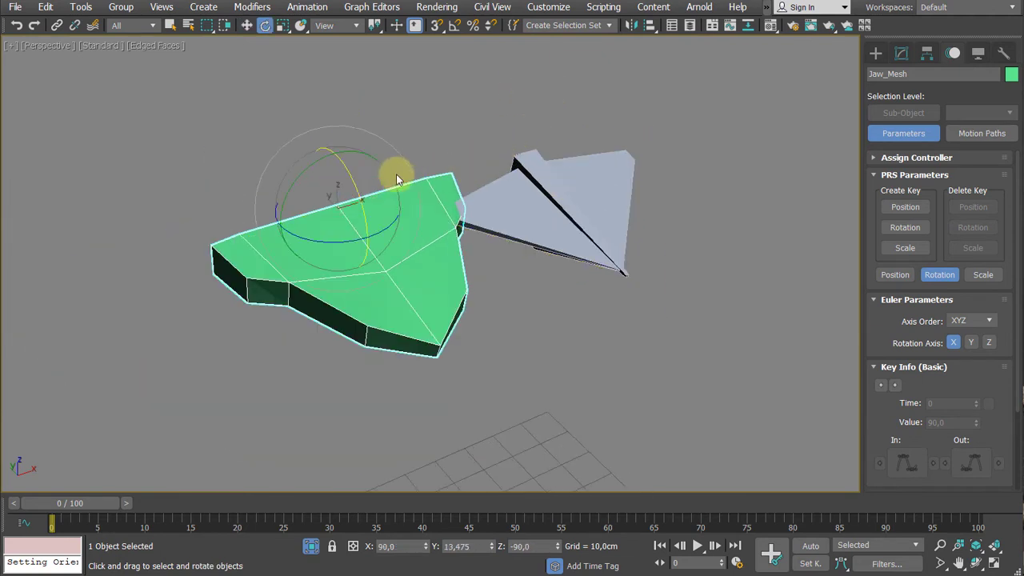
mouse_move(342, 171)
left_mouse_down()
mouse_move(343, 197)
mouse_move(332, 185)
mouse_move(279, 183)
mouse_move(341, 168)
left_mouse_up()
key("ctrl+z")
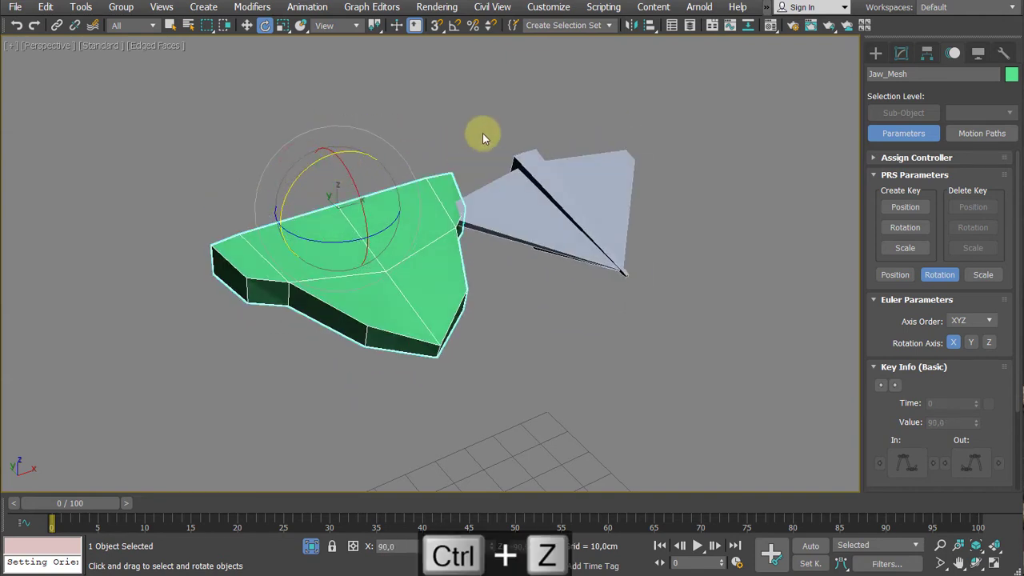
key("ctrl+z")
middle_click_drag(365, 176, 334, 225)
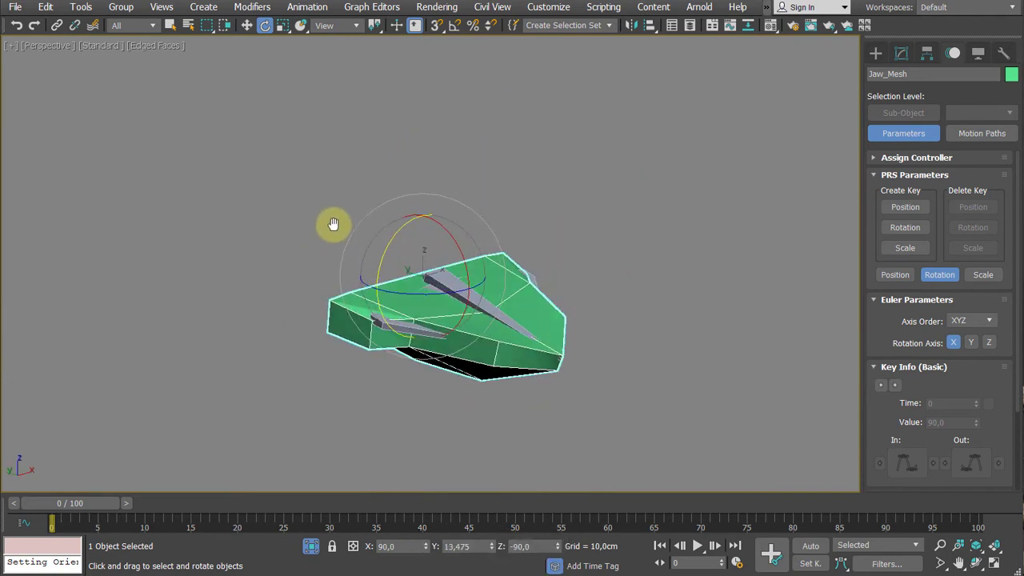
key("ctrl+z")
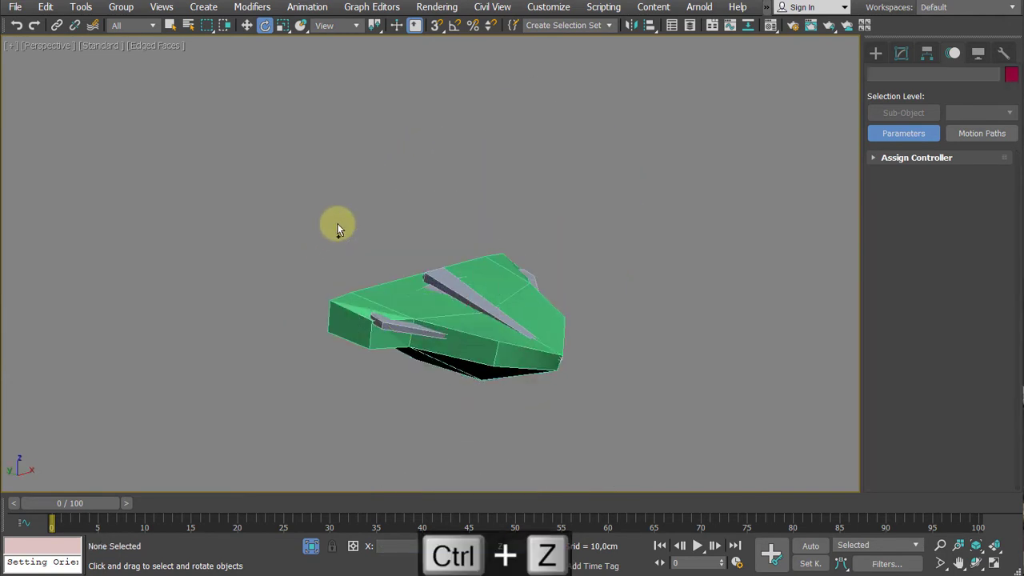
- Exit isolation mode to show the whole frog rig, and select the head bone Fred_RIG_Head
left_click(313, 552)
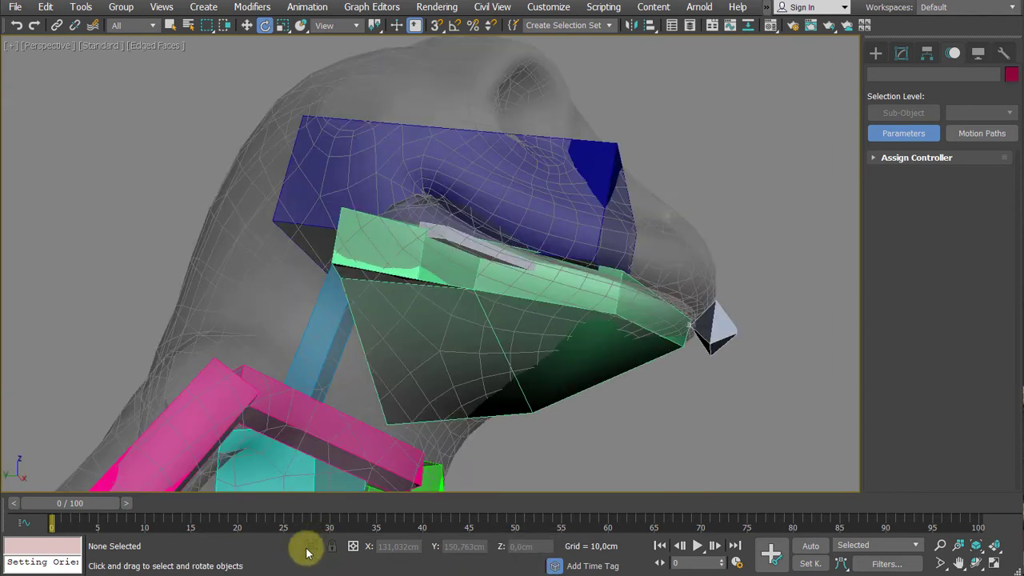
middle_click_drag(625, 364, 576, 213, "alt")
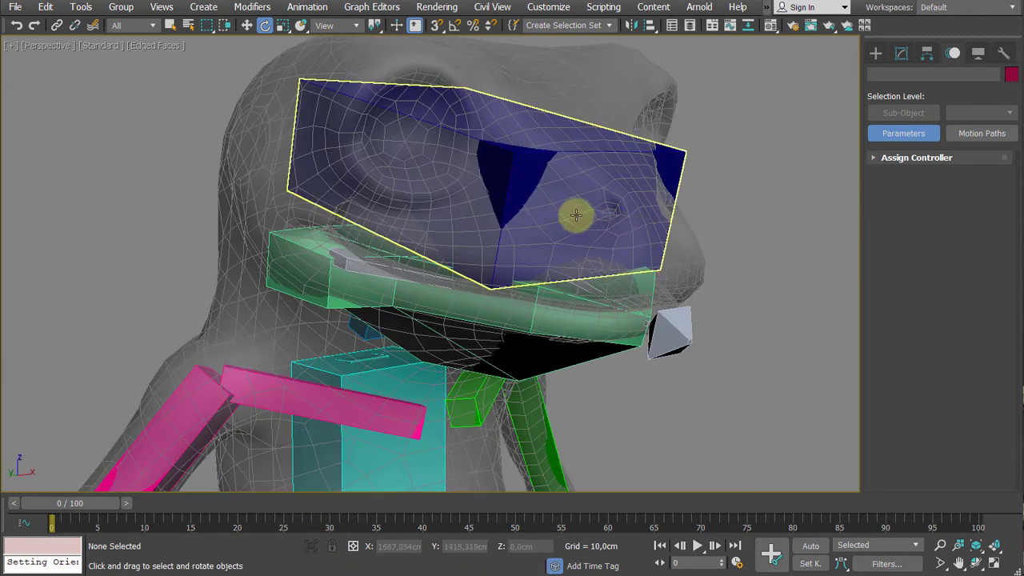
left_click(587, 195)
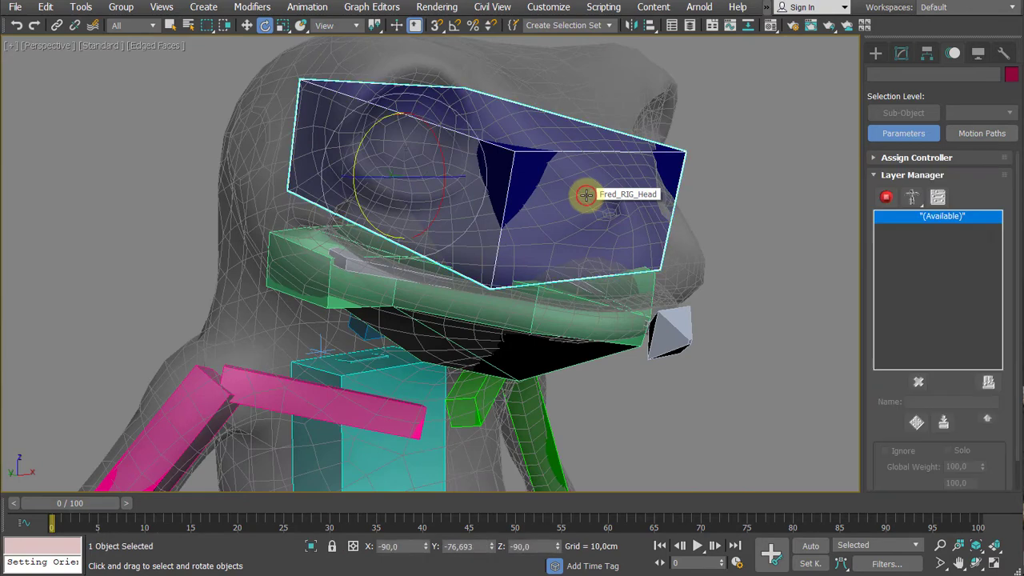
scroll(586, 195, "down", 2)
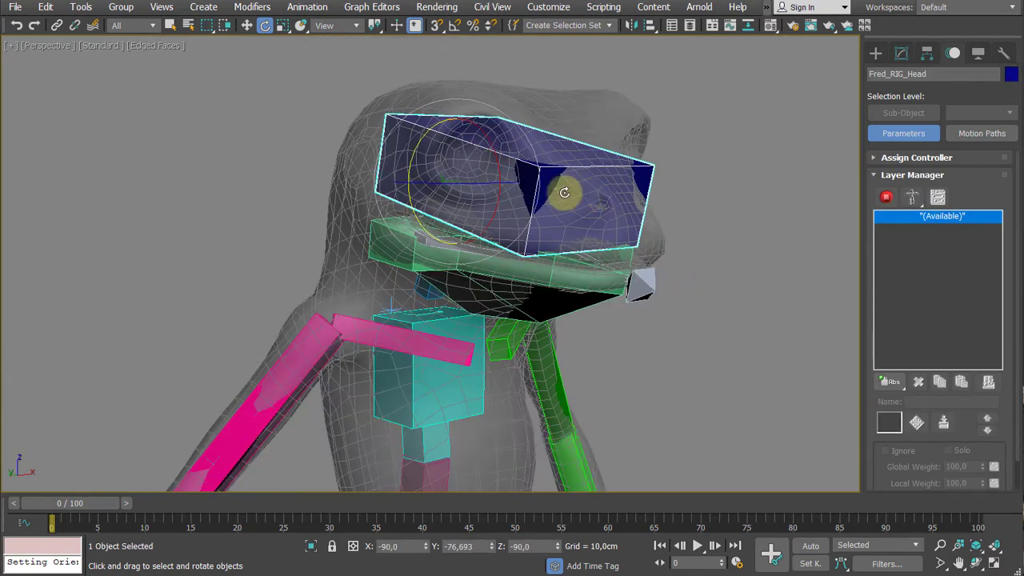
middle_click_drag(560, 195, 565, 224)
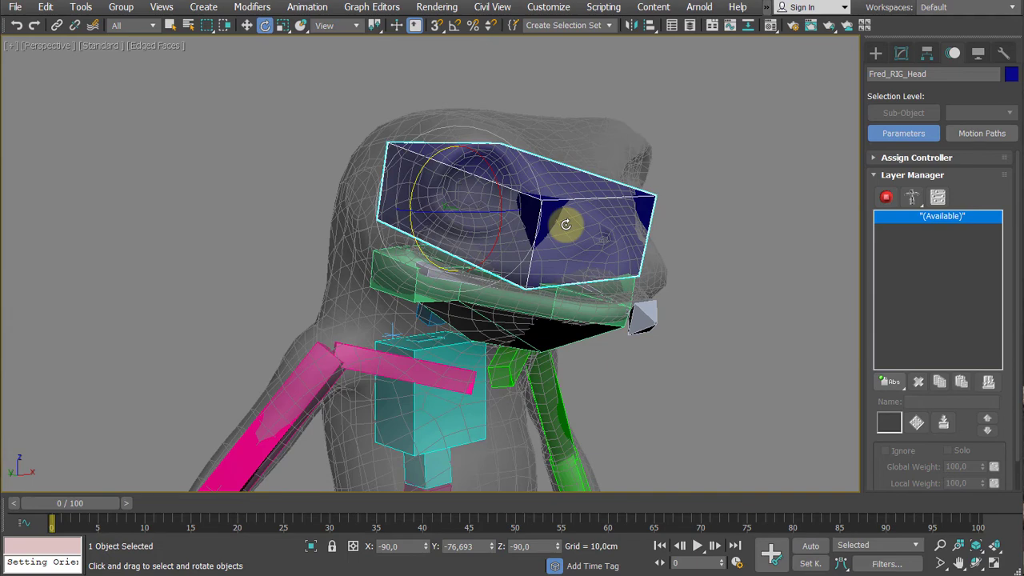
middle_click_drag(553, 221, 533, 217, "alt")
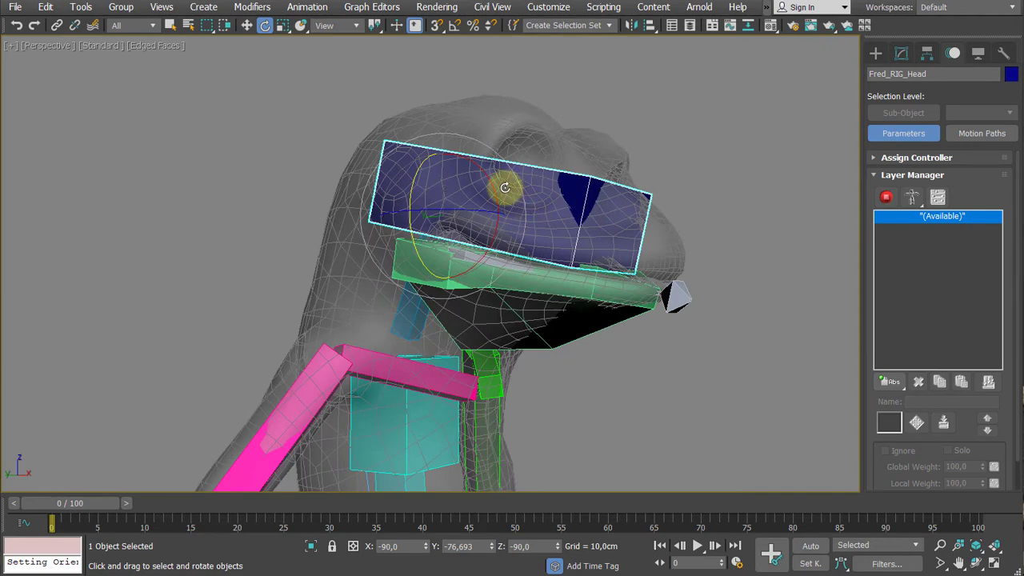
- Try rotating the head bone Fred_RIG_Head to check whether the jaw follows, and undo the rotations
left_click_drag(493, 194, 516, 194)
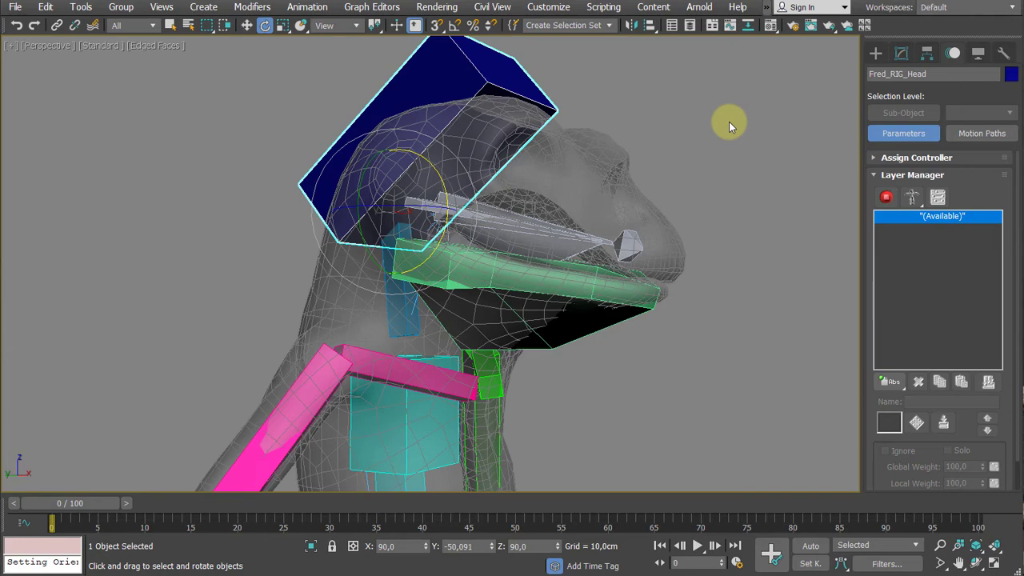
key("ctrl+z")
key("ctrl+z")
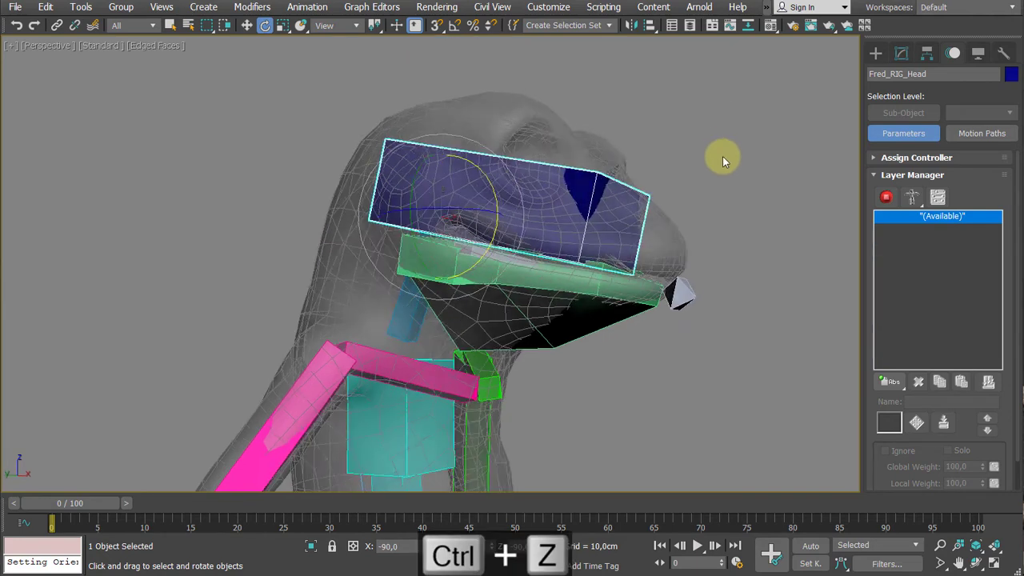
key("ctrl+z")
- Link Jaw_Mesh to the head bone Fred_RIG_Head as its parent
left_click(567, 312)
middle_click_drag(567, 317, 532, 386, "alt")
scroll(558, 329, "up", 2)
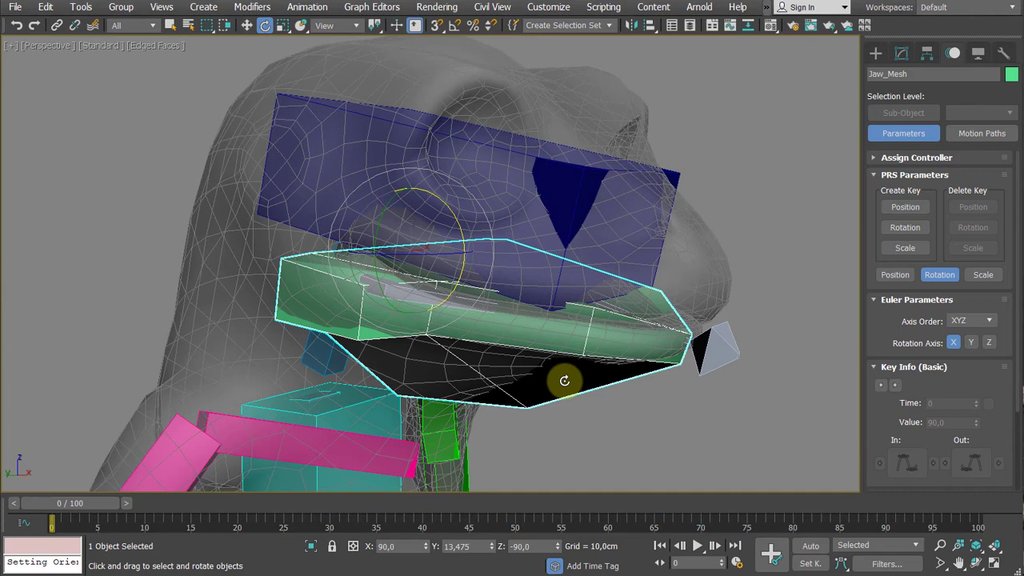
middle_click_drag(565, 381, 539, 350, "alt")
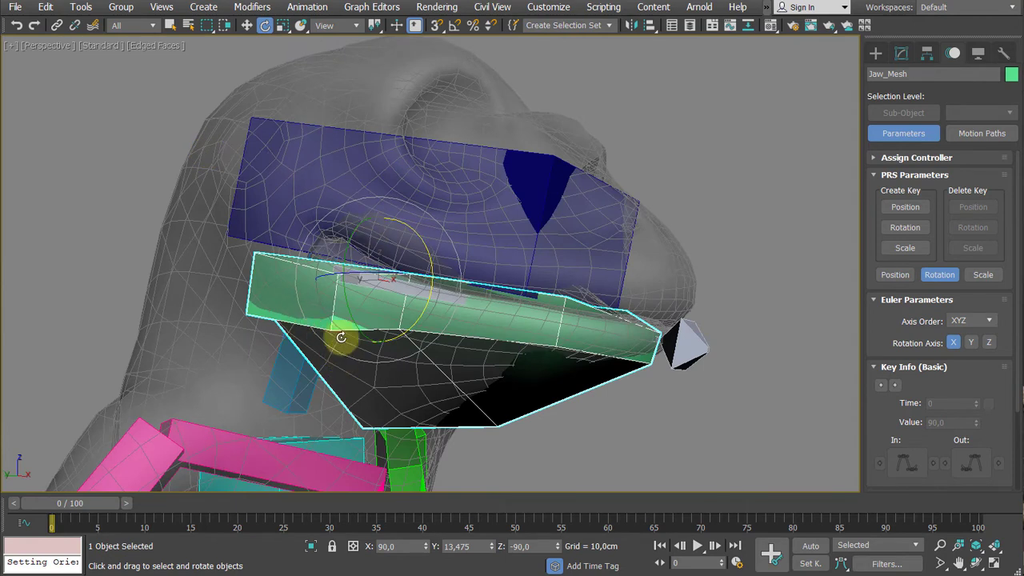
left_click(56, 27)
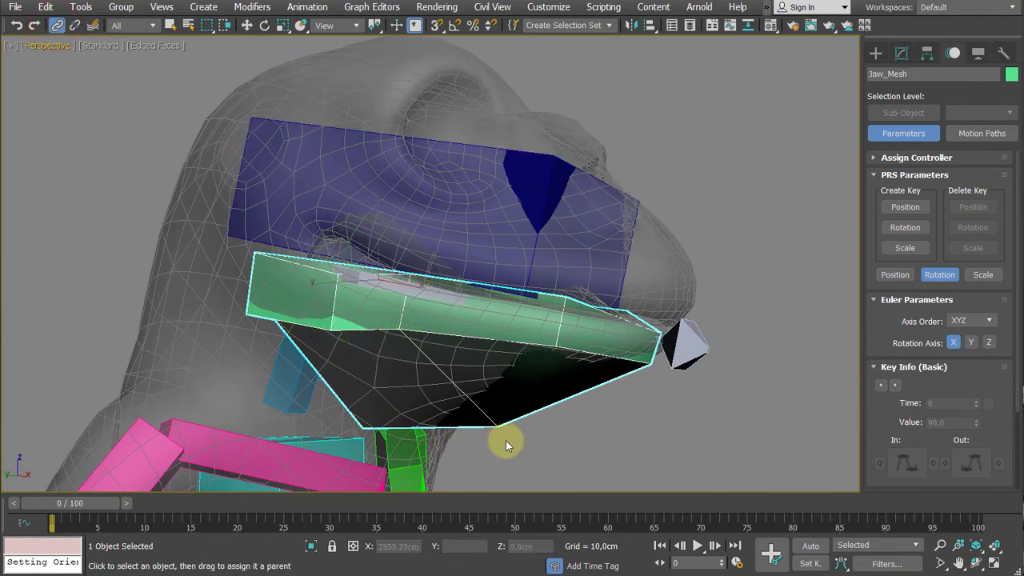
left_click_drag(505, 424, 626, 441)
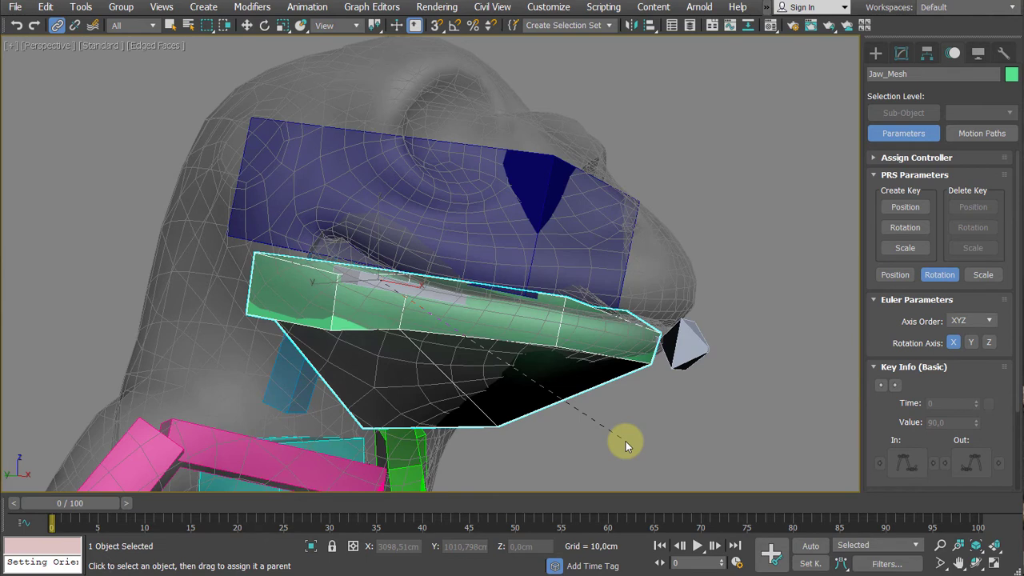
left_click_drag(626, 441, 566, 180)
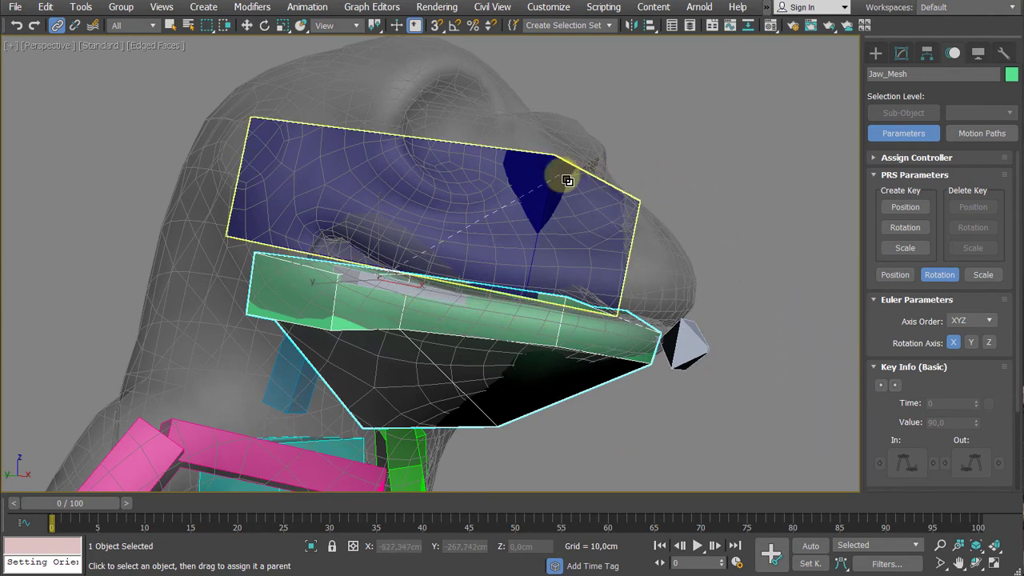
left_click_drag(567, 181, 566, 181)
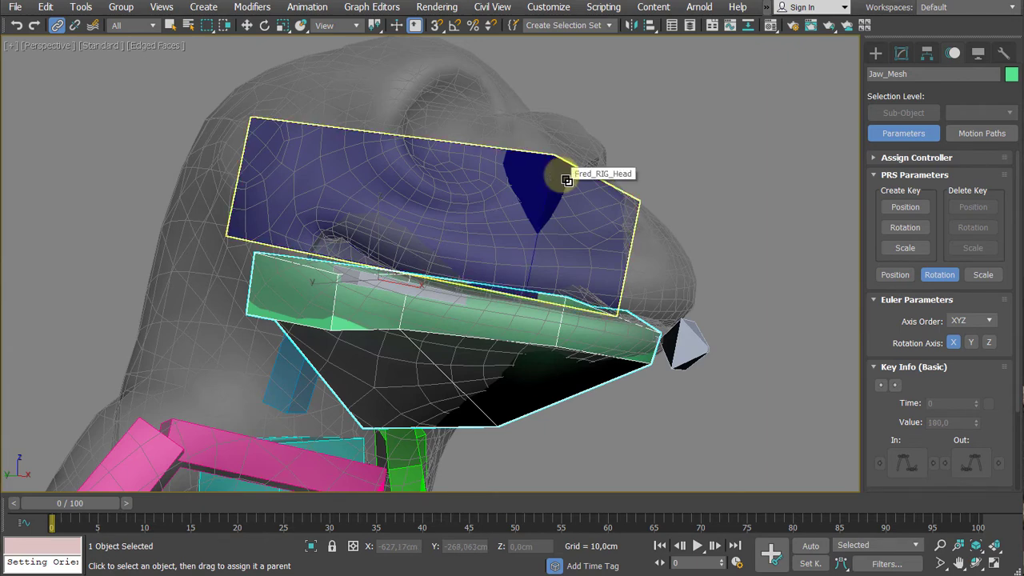
- Test the new link by rotating the head bone Fred_RIG_Head upward and sideways
left_click(567, 180)
key("e")
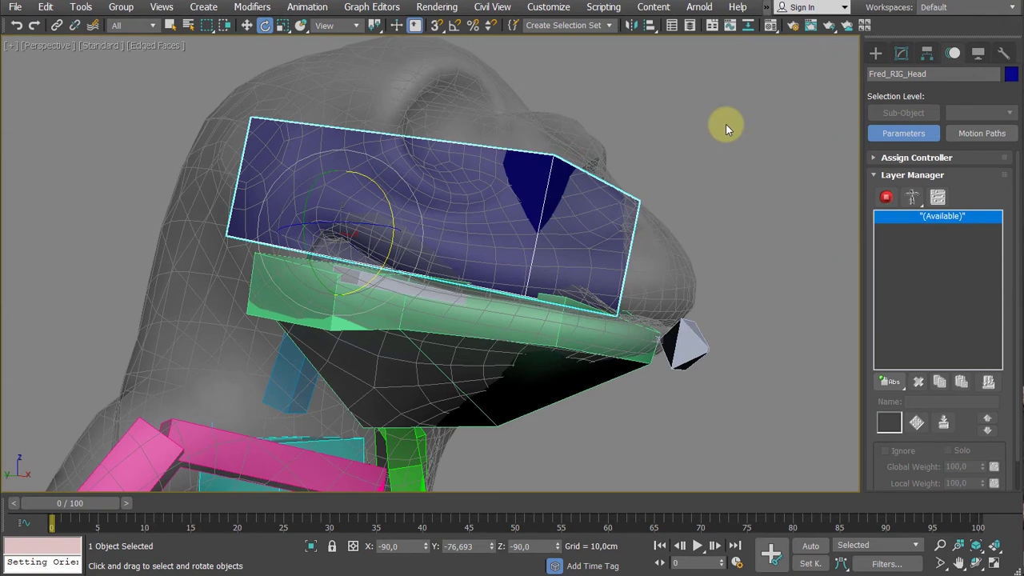
scroll(726, 124, "down", 3)
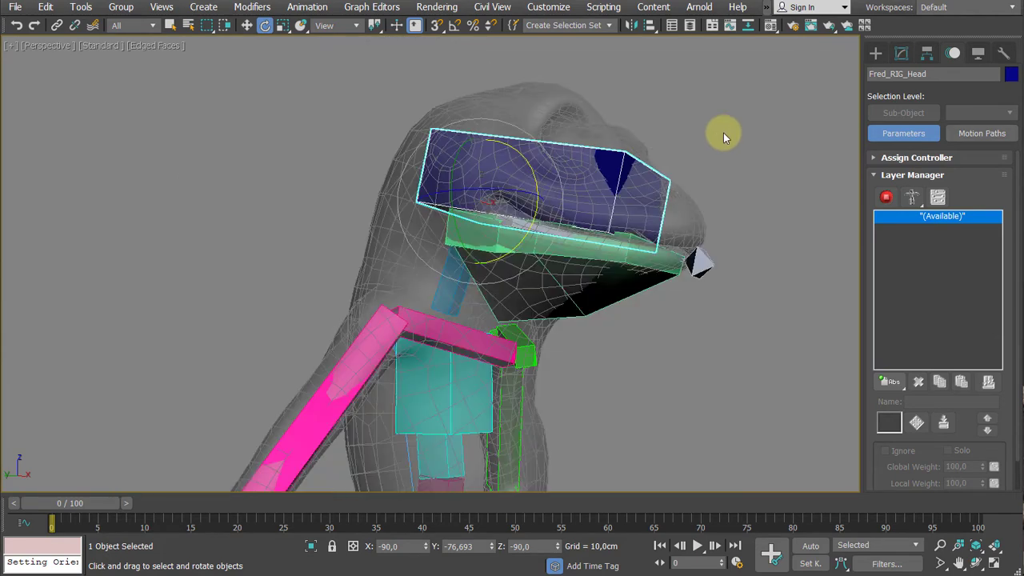
middle_click_drag(723, 133, 555, 207, "alt")
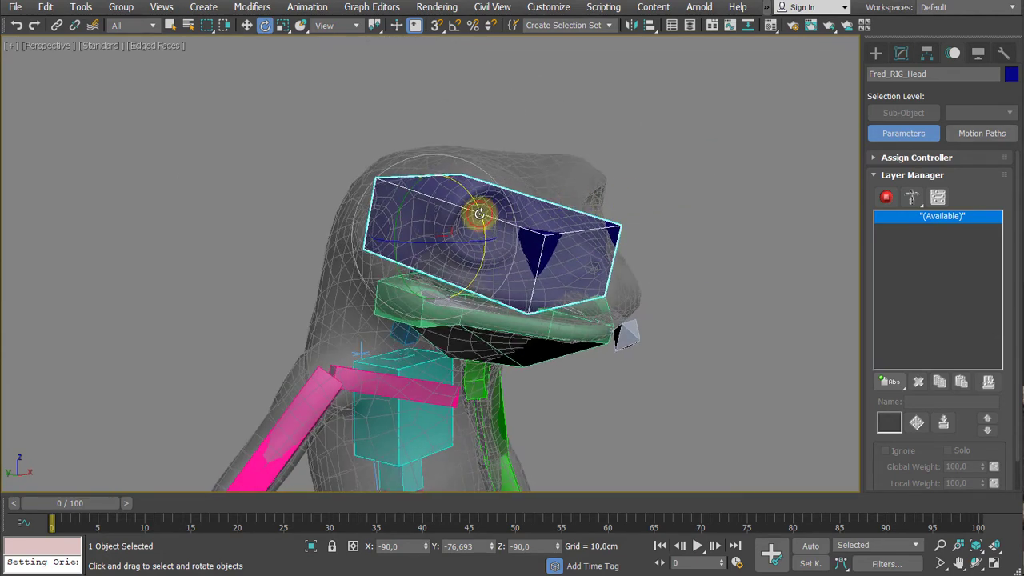
left_click_drag(479, 214, 477, 166)
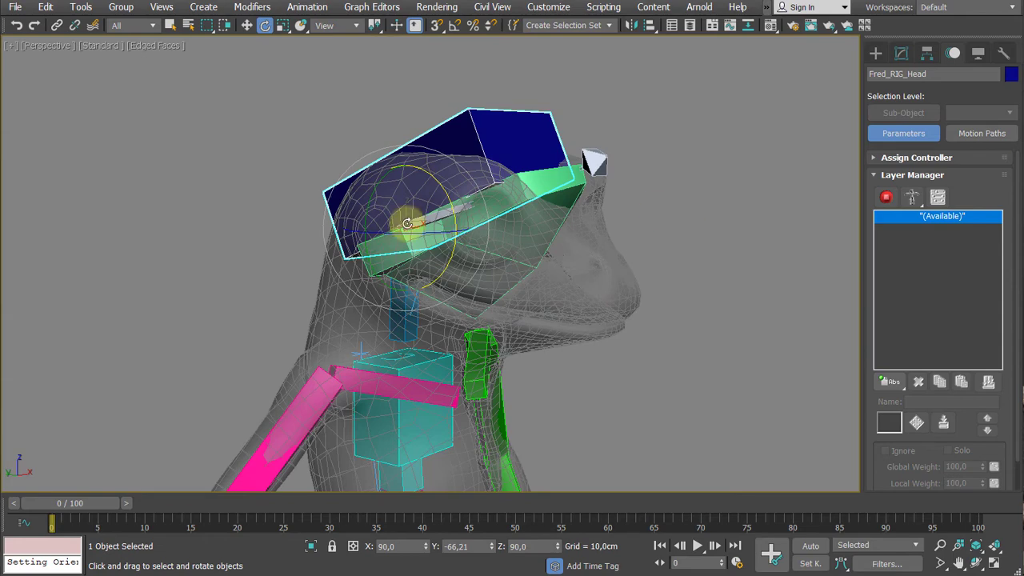
left_click_drag(365, 202, 393, 179)
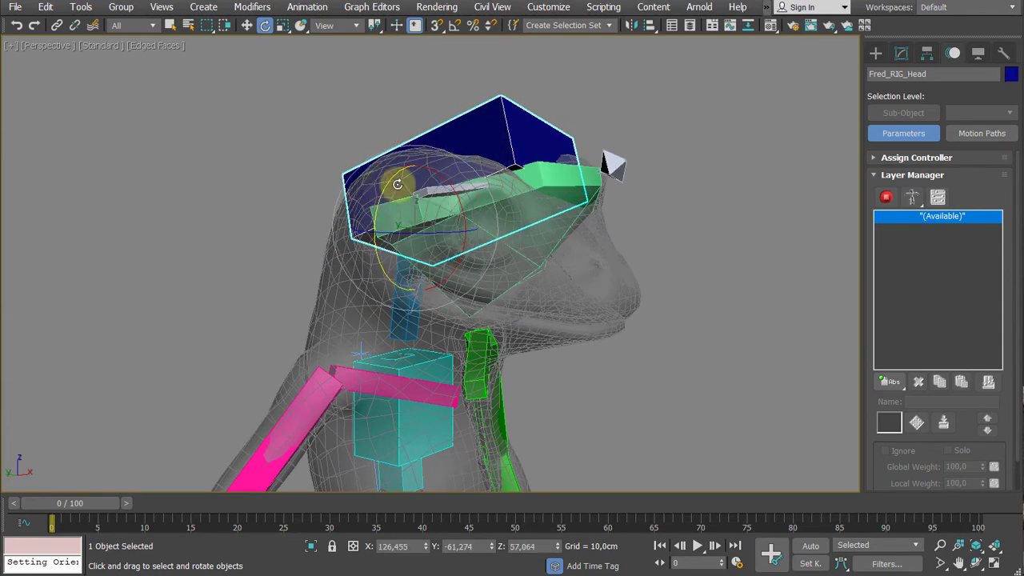
- Try moving Jaw_Mesh sideways out of the head to see whether it can be displaced from the rig
left_click(562, 230)
mouse_move(507, 235)
middle_mouse_down("alt")
mouse_move(441, 235)
mouse_move(491, 225)
middle_mouse_up("alt")
left_click_drag(491, 225, 515, 263)
middle_click_drag(515, 263, 503, 309, "alt")
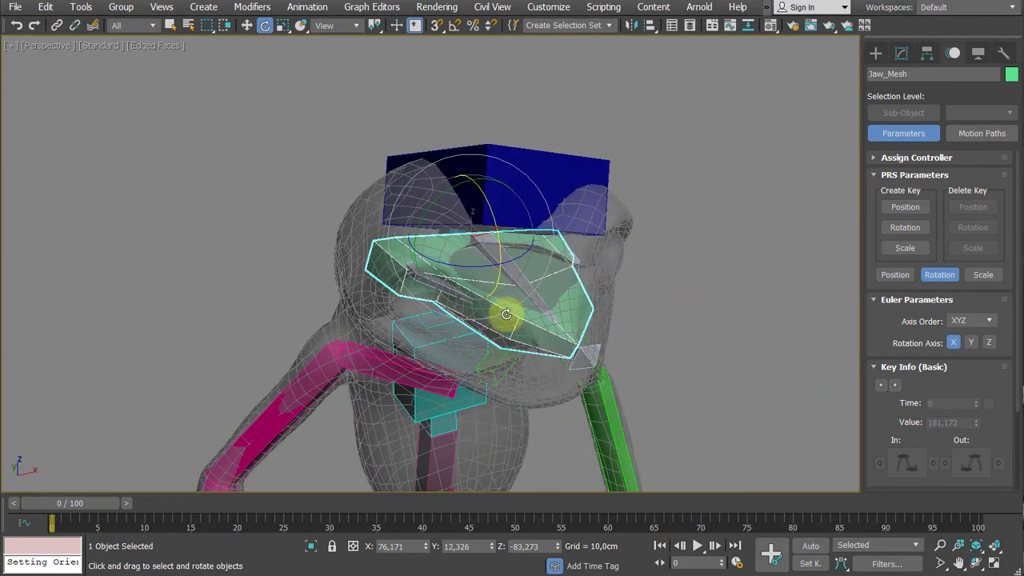
key("w")
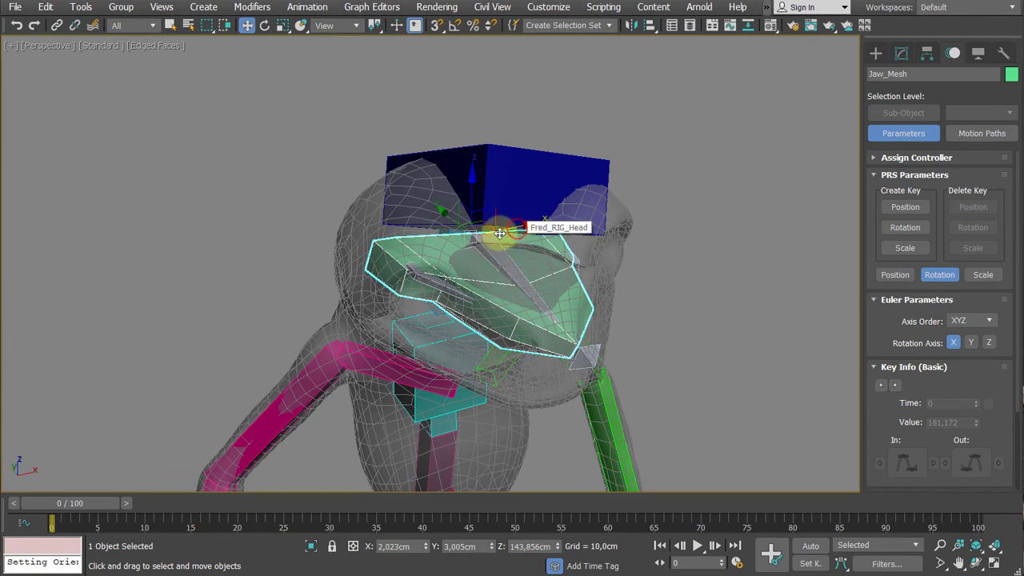
left_click_drag(498, 229, 364, 250)
middle_click_drag(362, 248, 334, 251, "alt")
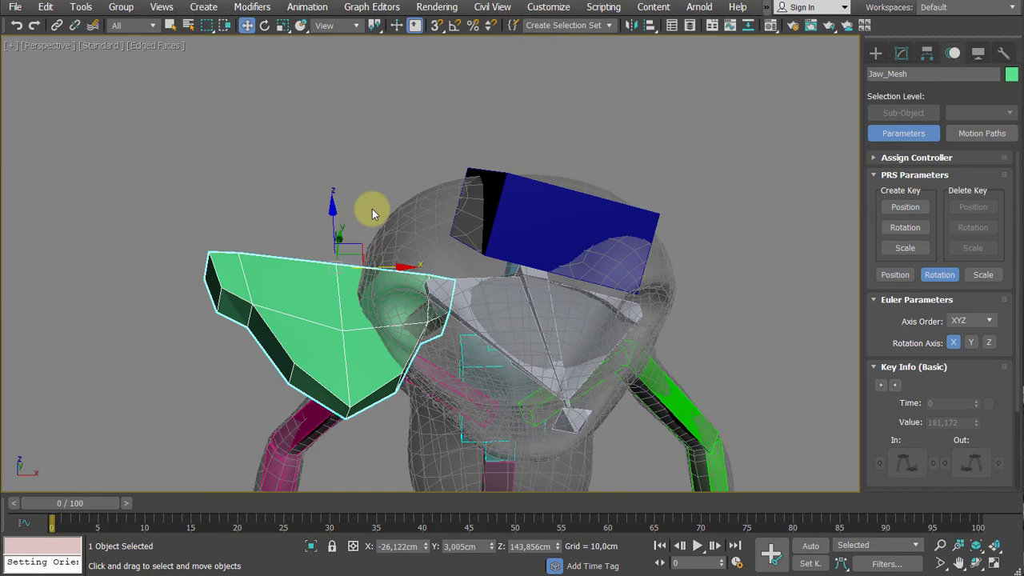
middle_click_drag(372, 208, 408, 148, "alt")
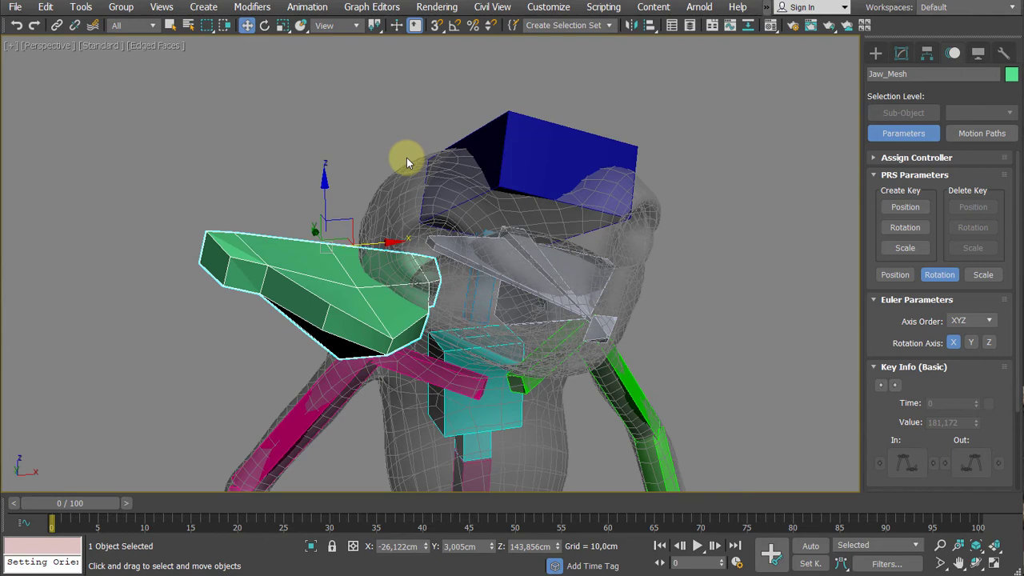
middle_click_drag(407, 158, 389, 183)
- Undo the test move of Jaw_Mesh and the test rotations of the head bone Fred_RIG_Head
key("ctrl+z")
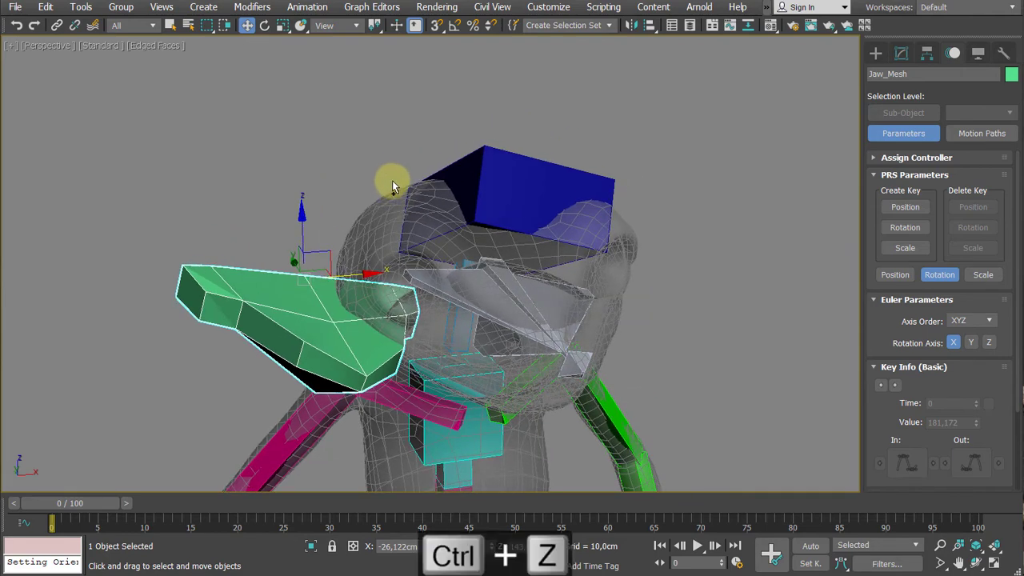
key("ctrl+z")
key("ctrl+z")
key("ctrl+z")
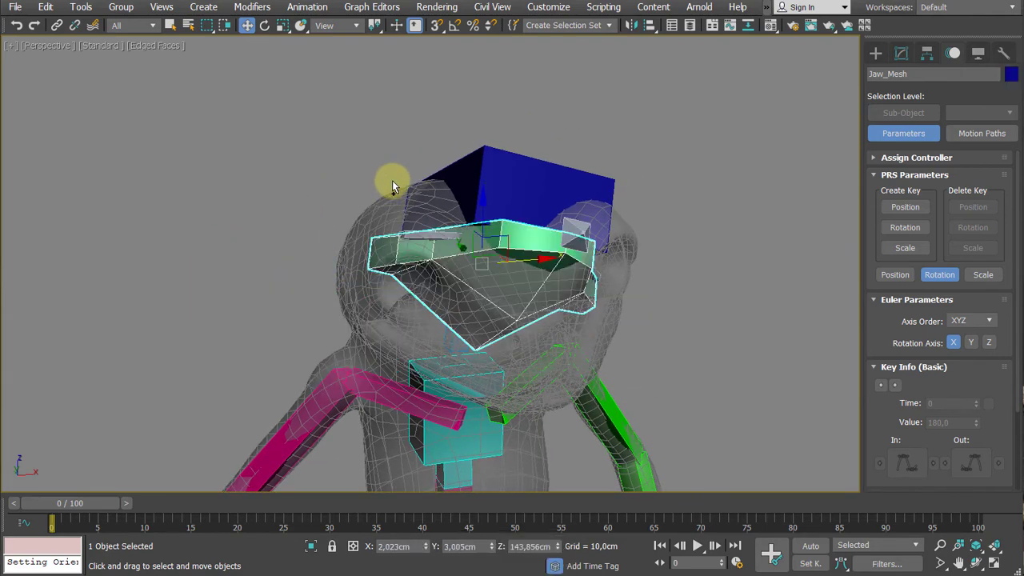
key("ctrl+z")
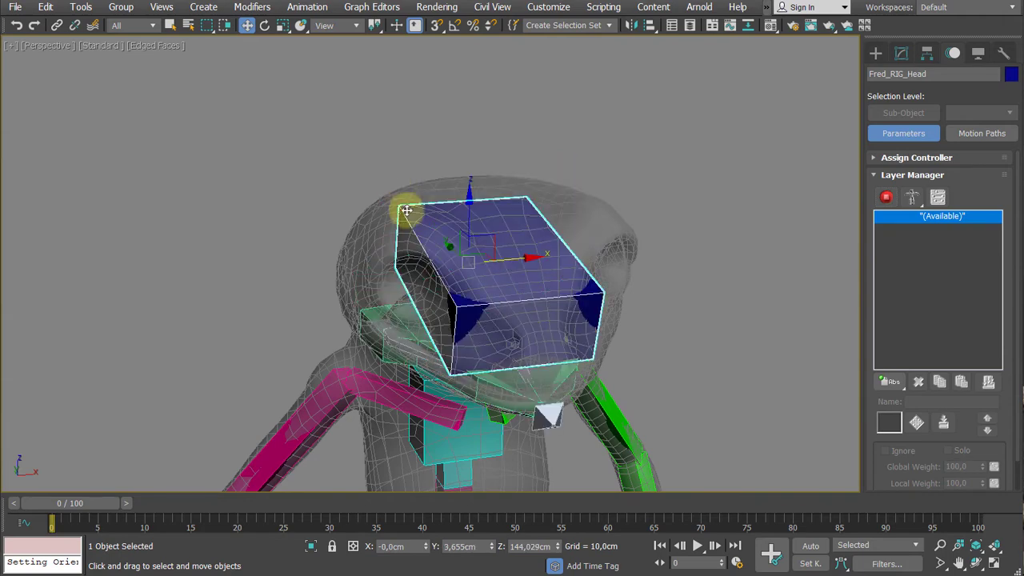
- Lock Jaw_Mesh's move and scale transforms on the X, Y and Z axes, leaving only rotation unlocked
middle_click_drag(382, 314, 480, 279, "alt")
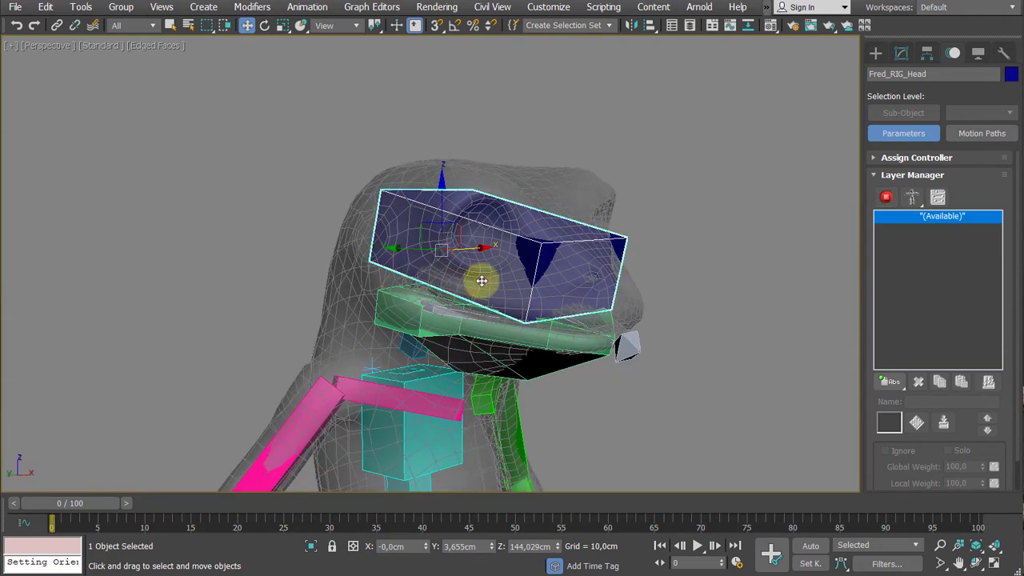
middle_click_drag(654, 270, 551, 233, "alt")
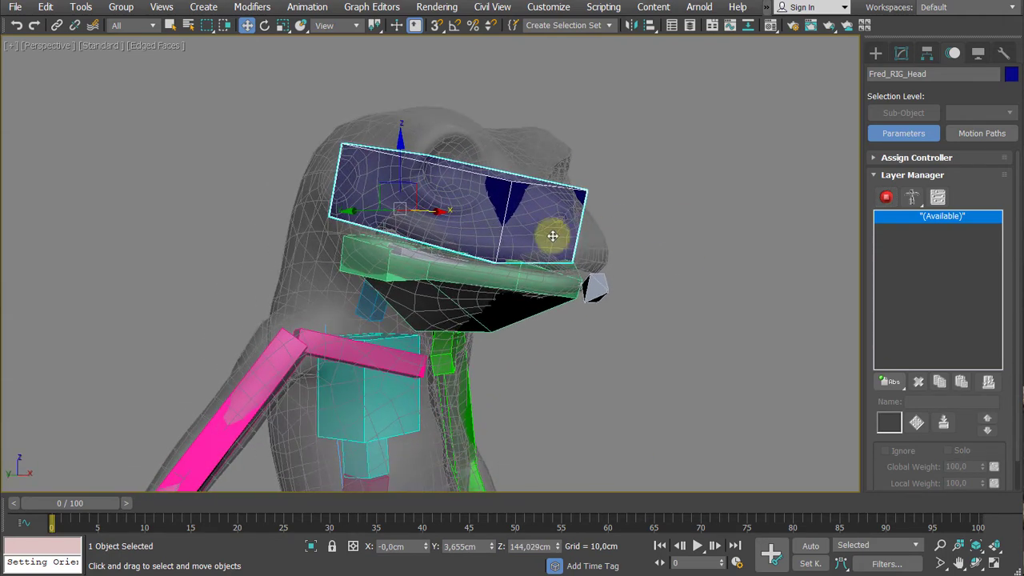
scroll(521, 220, "up", 2)
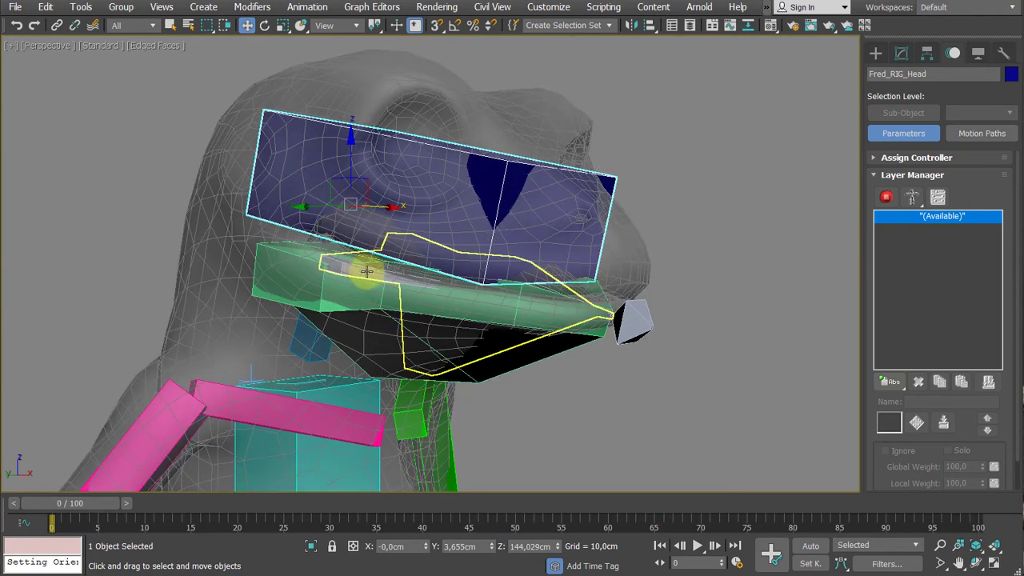
left_click(334, 297)
middle_click_drag(416, 299, 463, 297, "alt")
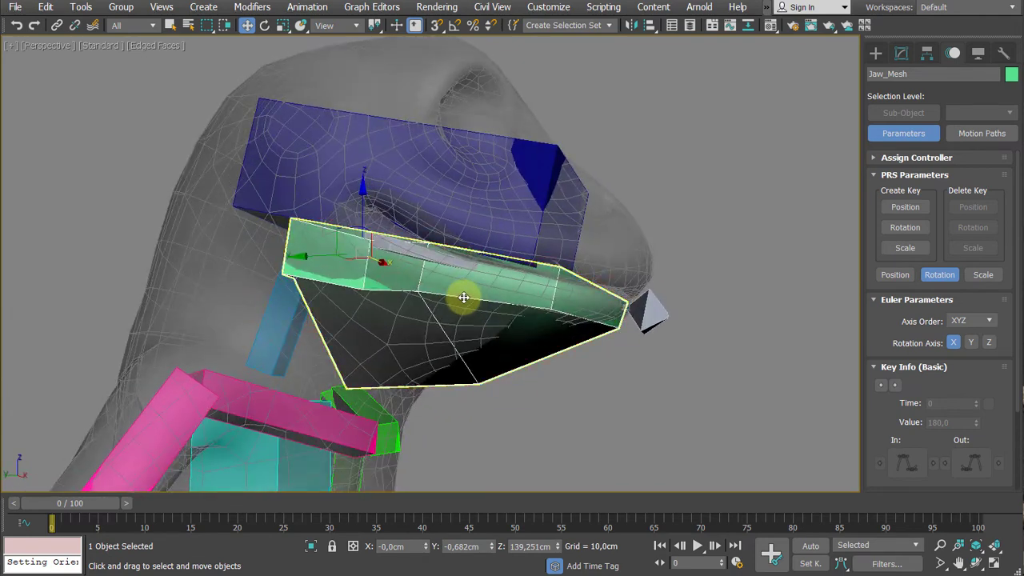
left_click(927, 55)
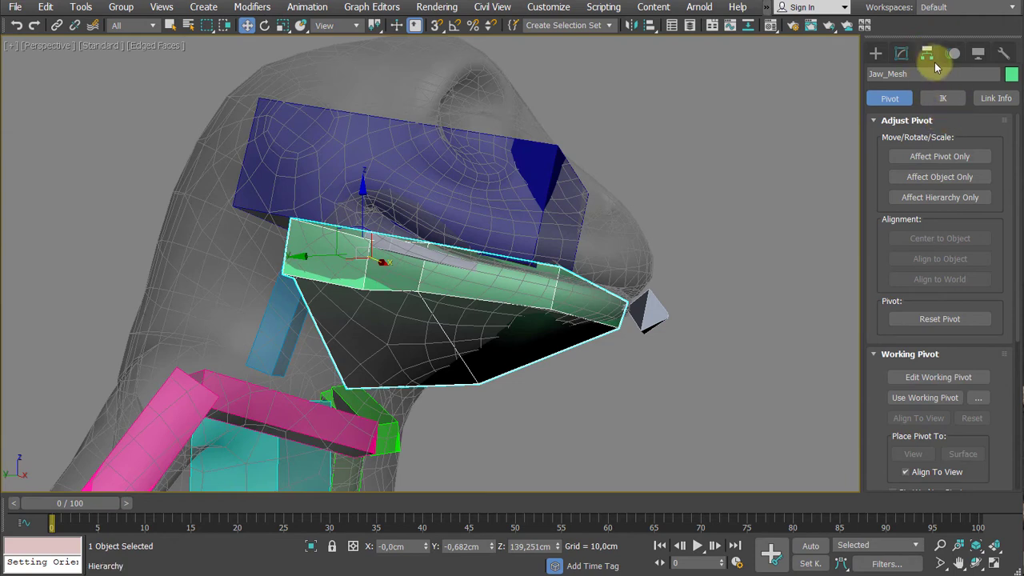
left_click(997, 98)
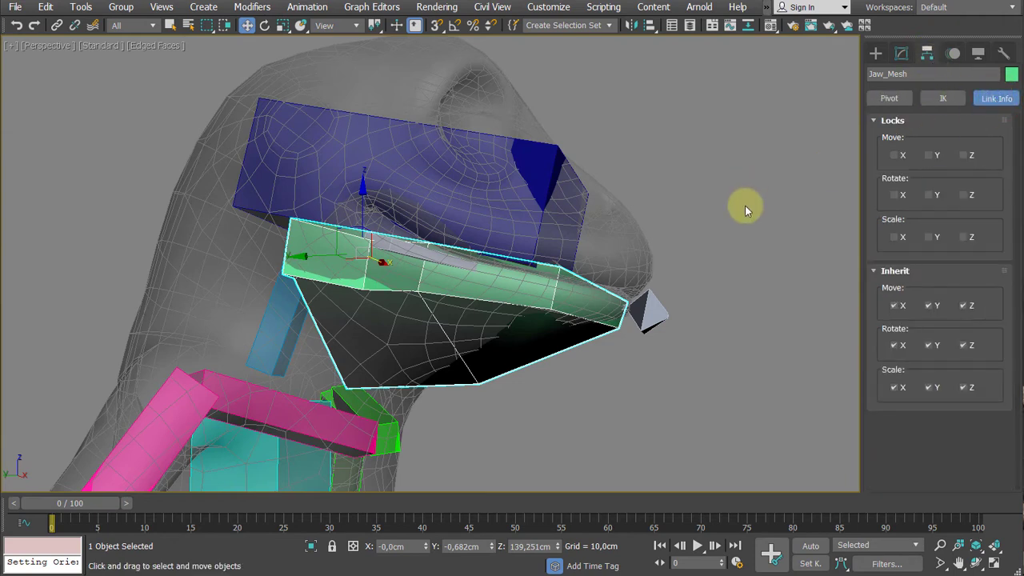
middle_click_drag(743, 205, 701, 238, "alt")
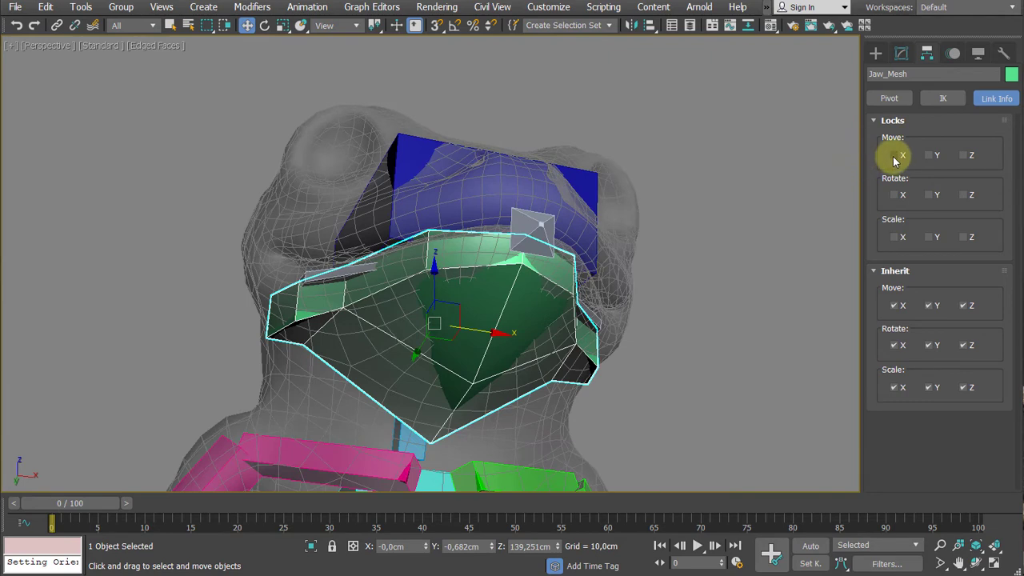
left_click(894, 155)
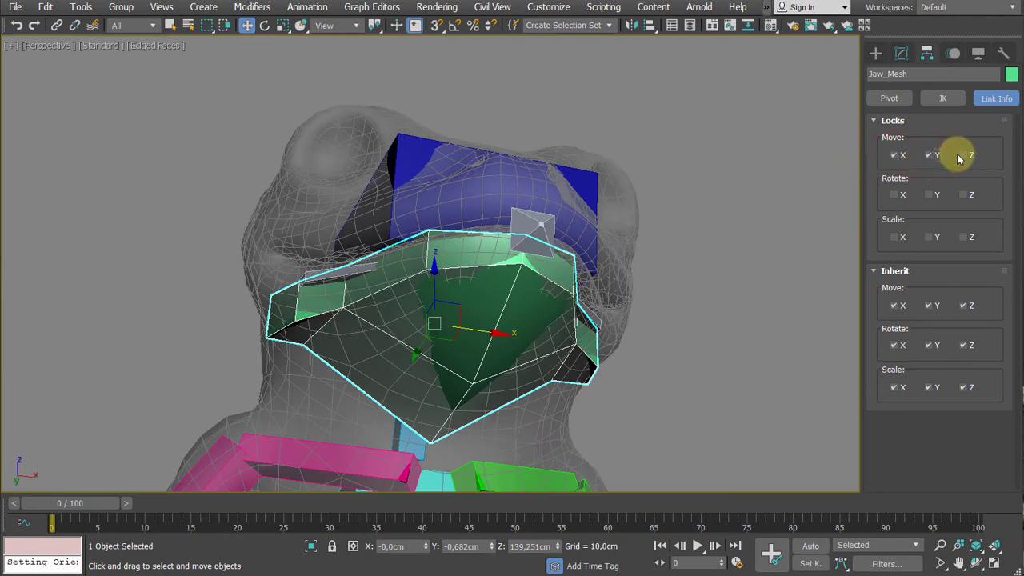
left_click(964, 155)
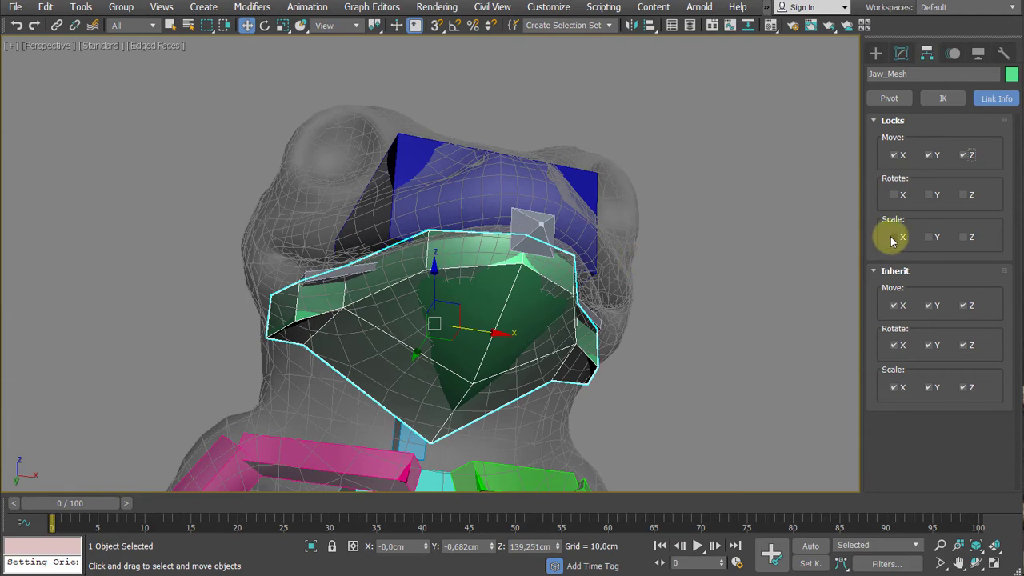
left_click(894, 237)
left_click(931, 238)
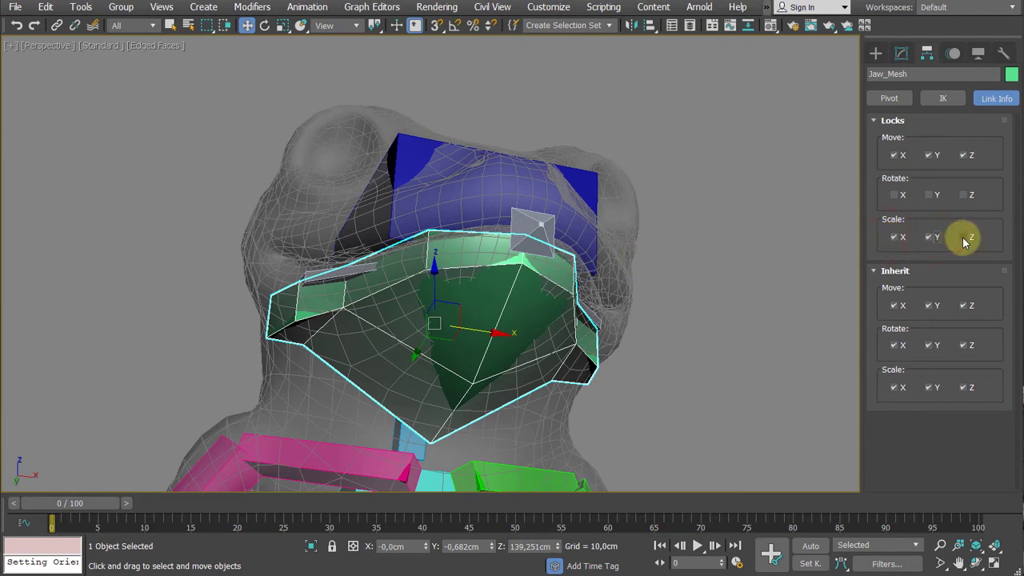
left_click(966, 237)
- Test the transform locks by trying to move Jaw_Mesh along its X axis
middle_click_drag(770, 300, 656, 276, "alt")
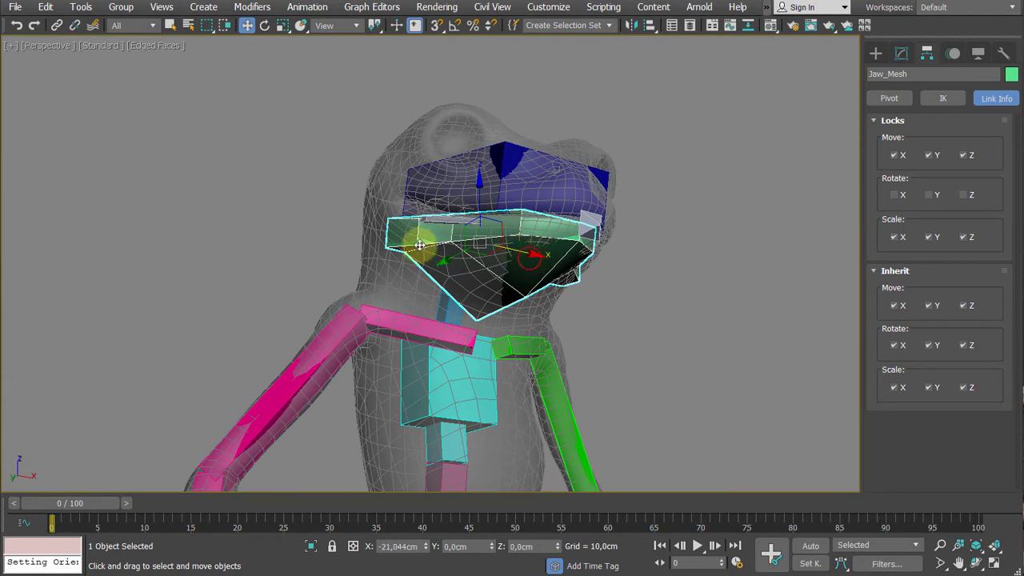
middle_click_drag(657, 289, 605, 276, "alt")
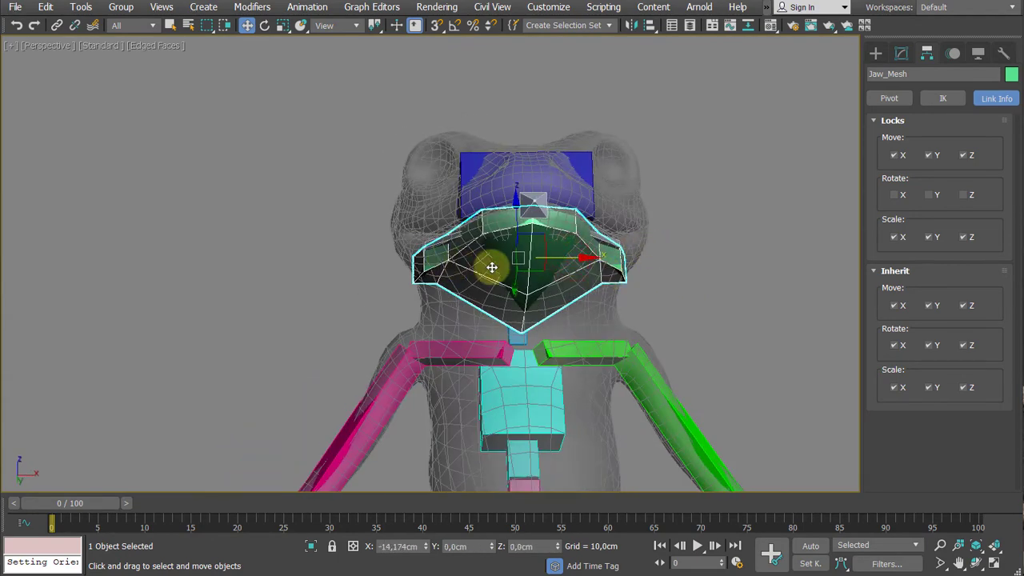
middle_click_drag(551, 239, 565, 192, "alt")
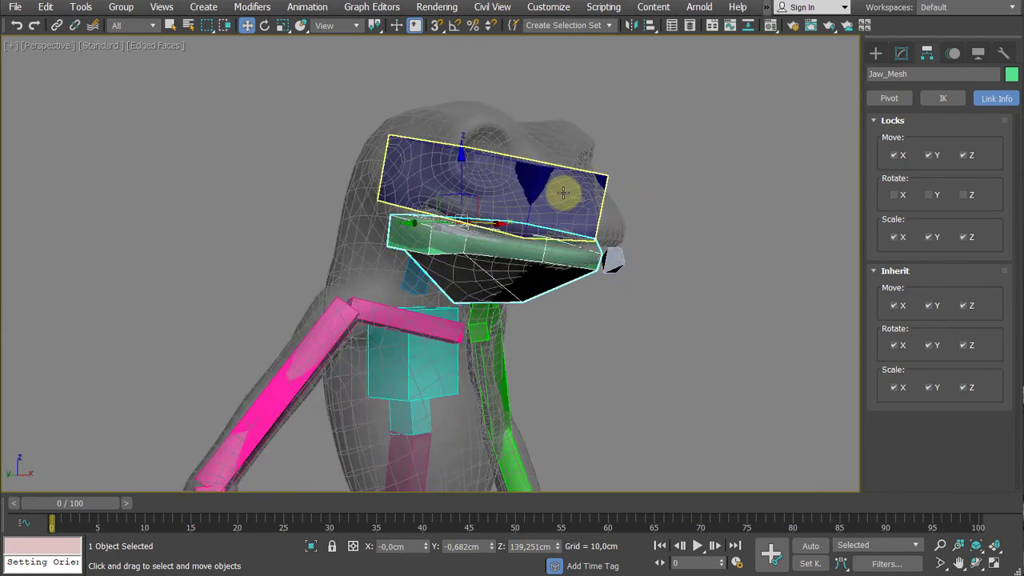
- Rotate the head bone Fred_RIG_Head upward to check that the locked jaw follows, and undo the rotation
left_click(563, 192)
key("e")
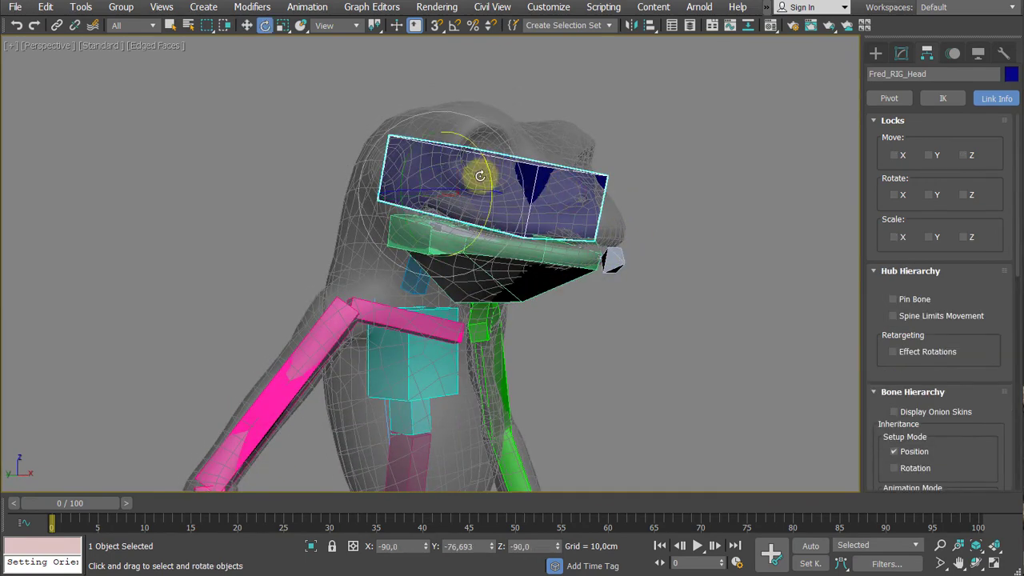
left_click_drag(480, 172, 492, 137)
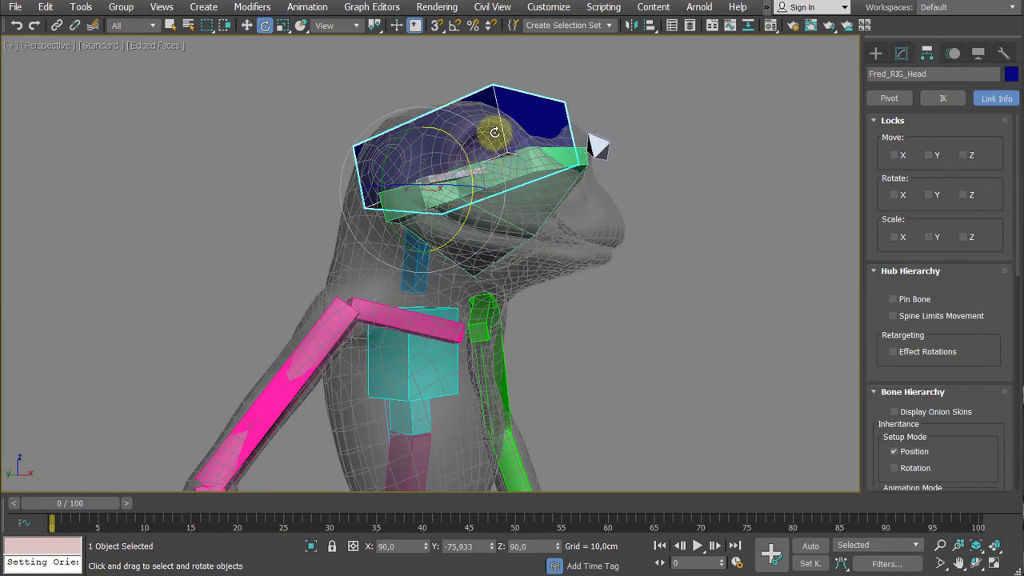
key("ctrl+z")
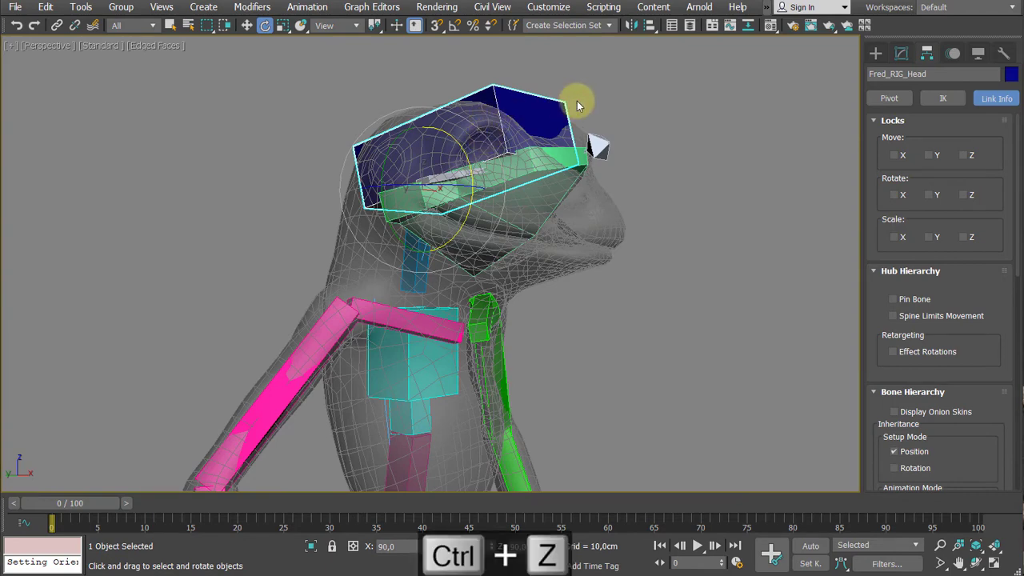
- Add an Edit Poly modifier to the head bone Fred_RIG_Head
middle_click_drag(669, 127, 646, 126, "alt")
scroll(516, 187, "up", 3)
mouse_move(516, 187)
middle_mouse_down("alt")
mouse_move(555, 165)
mouse_move(444, 184)
mouse_move(546, 178)
mouse_move(504, 214)
mouse_move(520, 171)
middle_mouse_up("alt")
scroll(557, 170, "down", 3)
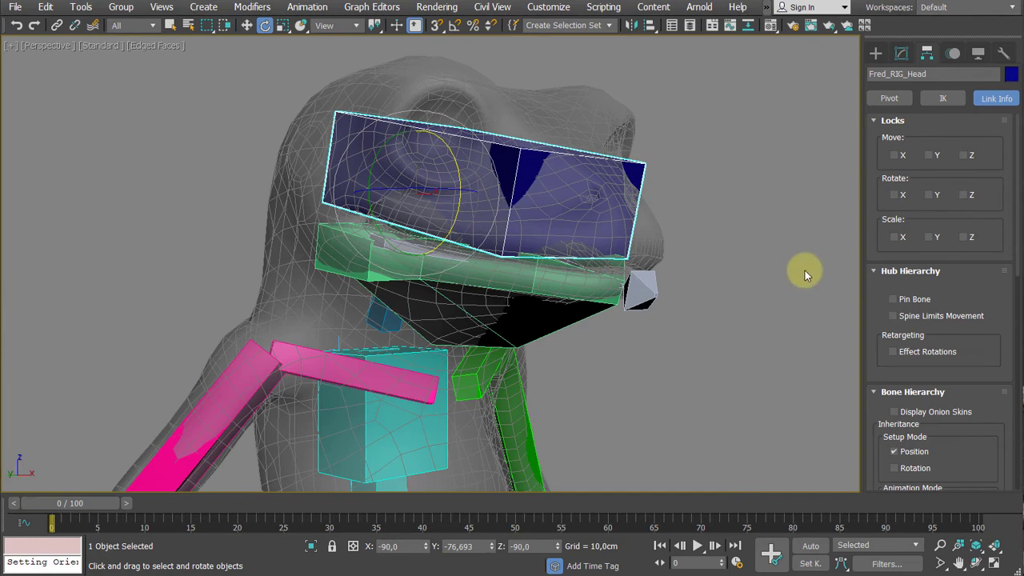
middle_click_drag(805, 270, 792, 298, "alt")
left_click(905, 54)
middle_click_drag(760, 198, 640, 258)
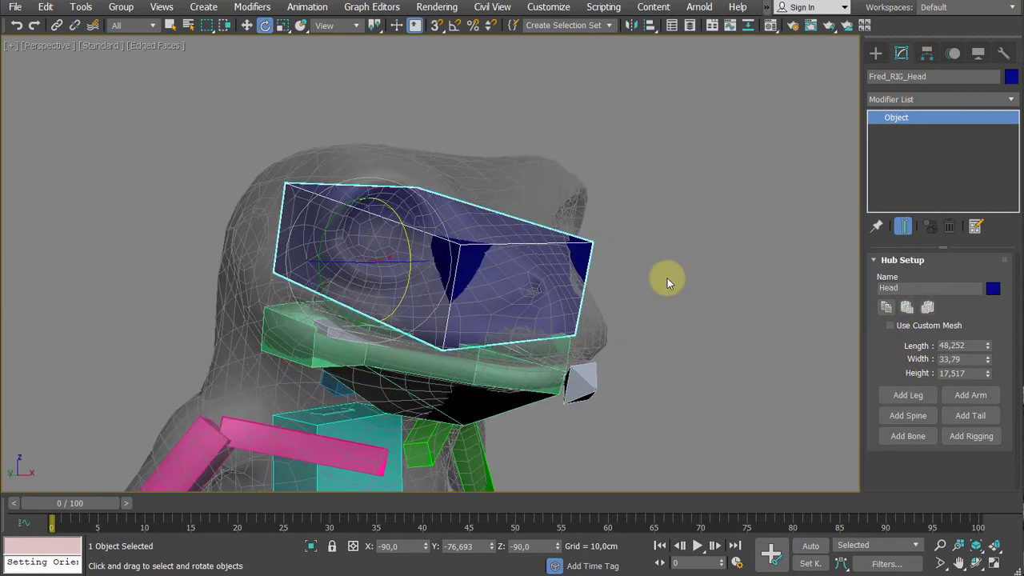
left_click(885, 99)
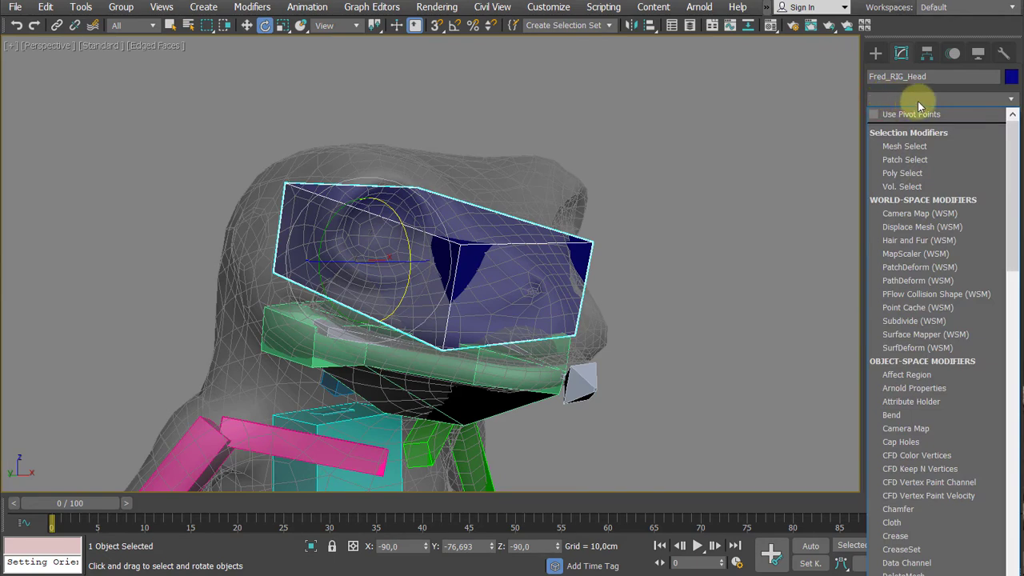
key("e")
left_click(919, 152)
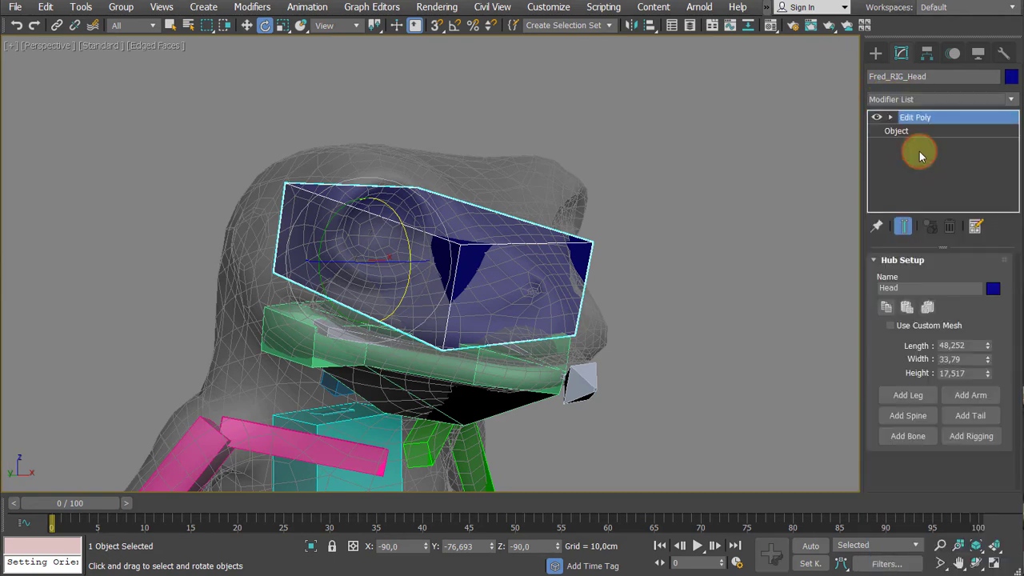
middle_click_drag(696, 164, 712, 148, "alt")
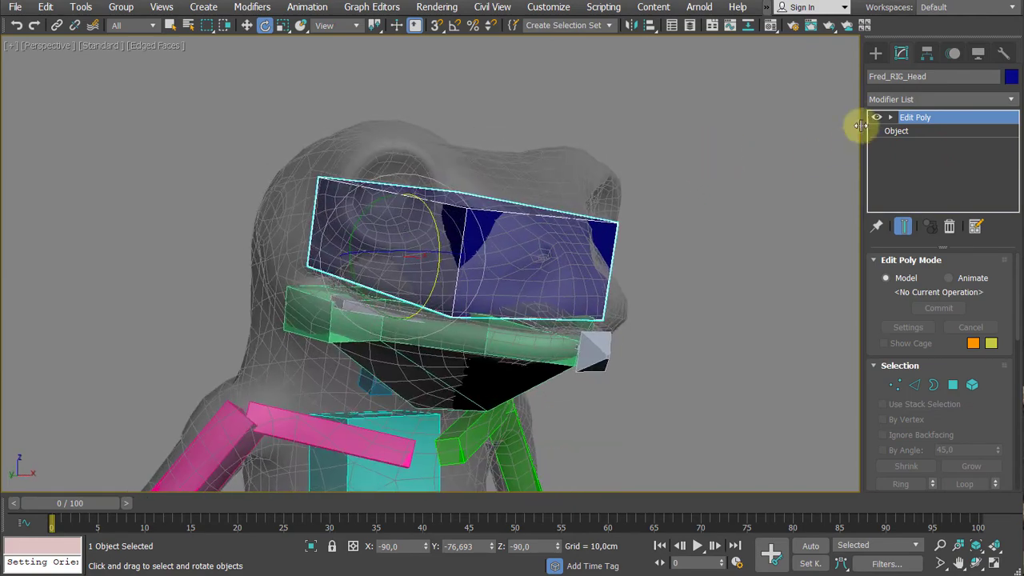
- At edge level, select the ring of edges running across the width of the head box
left_click(890, 116)
left_click(912, 130)
middle_click_drag(708, 196, 740, 238, "alt")
key("2")
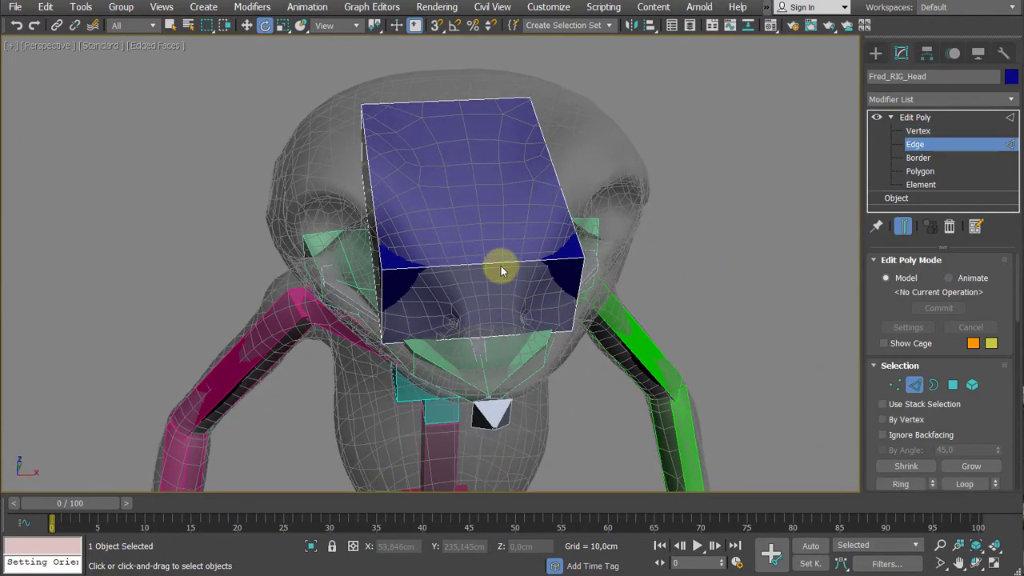
left_click(500, 263)
key("alt+r")
middle_click_drag(494, 258, 504, 226, "alt")
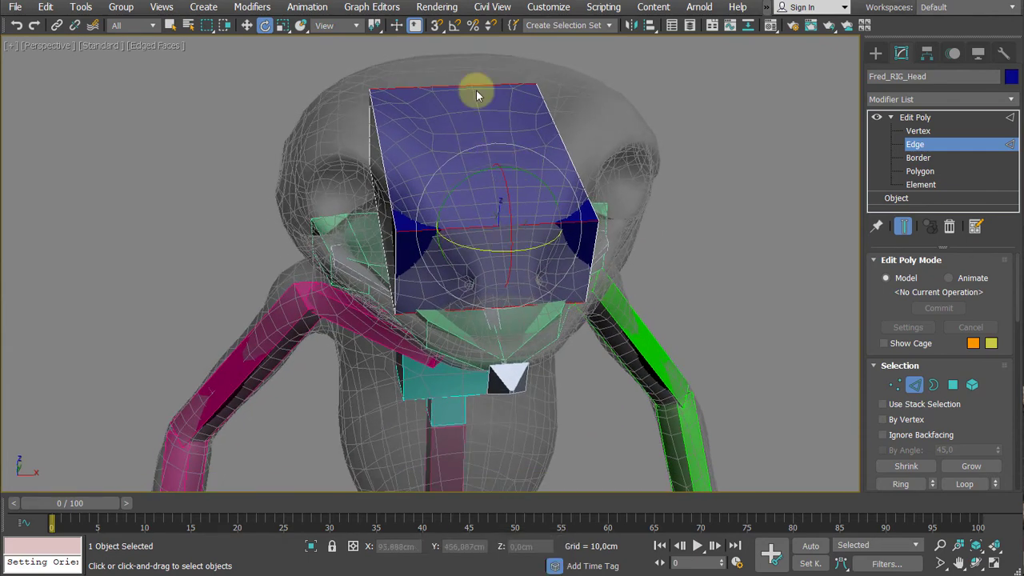
- Connect the selected widthwise edges of the head box with 2 segments
right_click(522, 231)
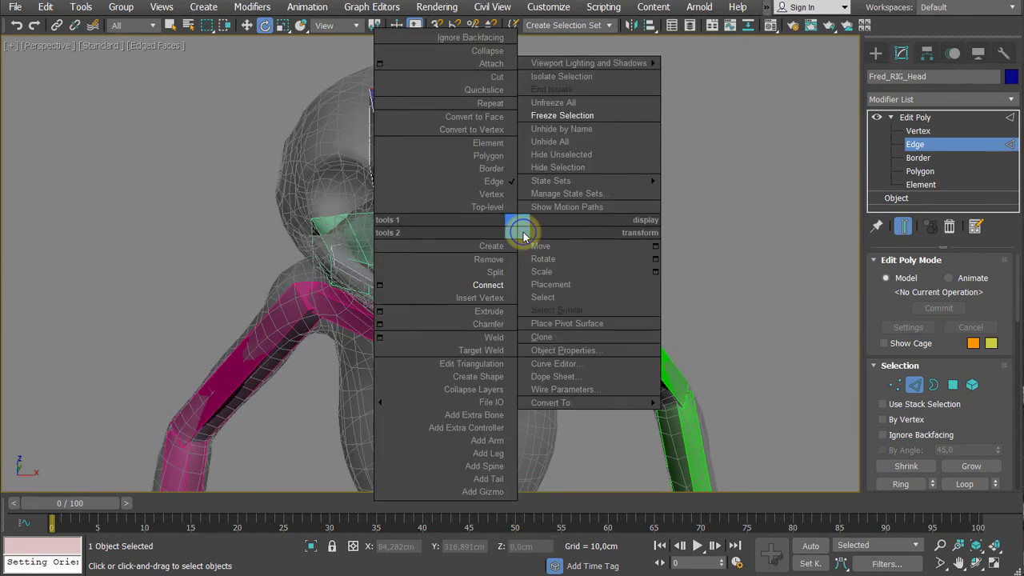
left_click(376, 286)
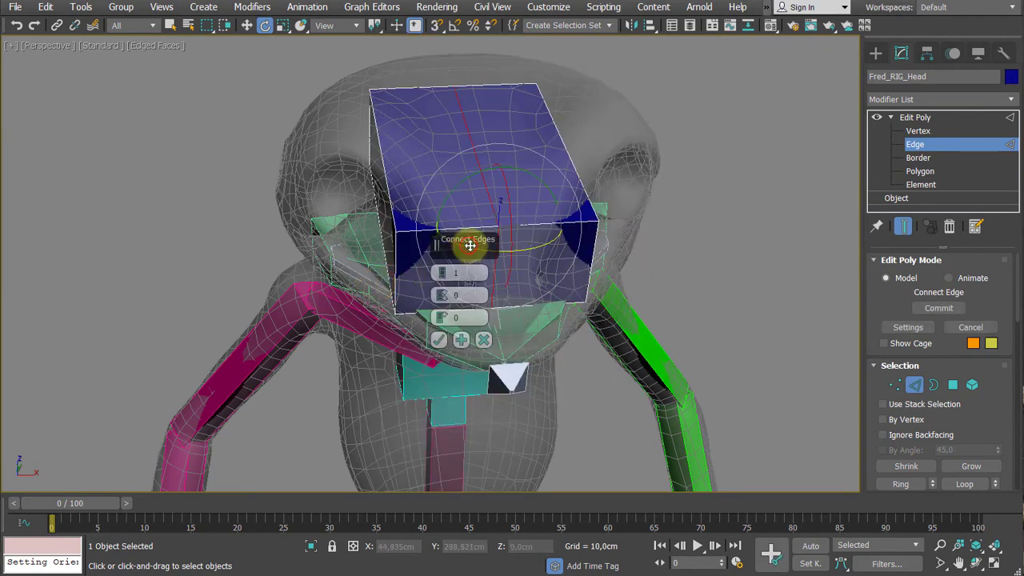
left_click_drag(469, 246, 784, 192)
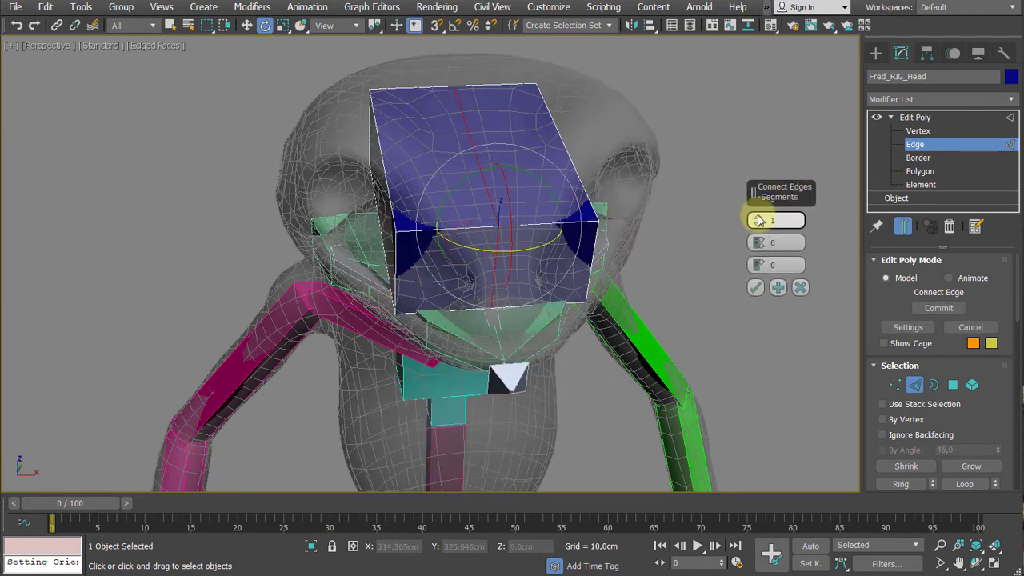
mouse_move(656, 258)
middle_mouse_down("alt")
mouse_move(656, 235)
mouse_move(657, 258)
middle_mouse_up("alt")
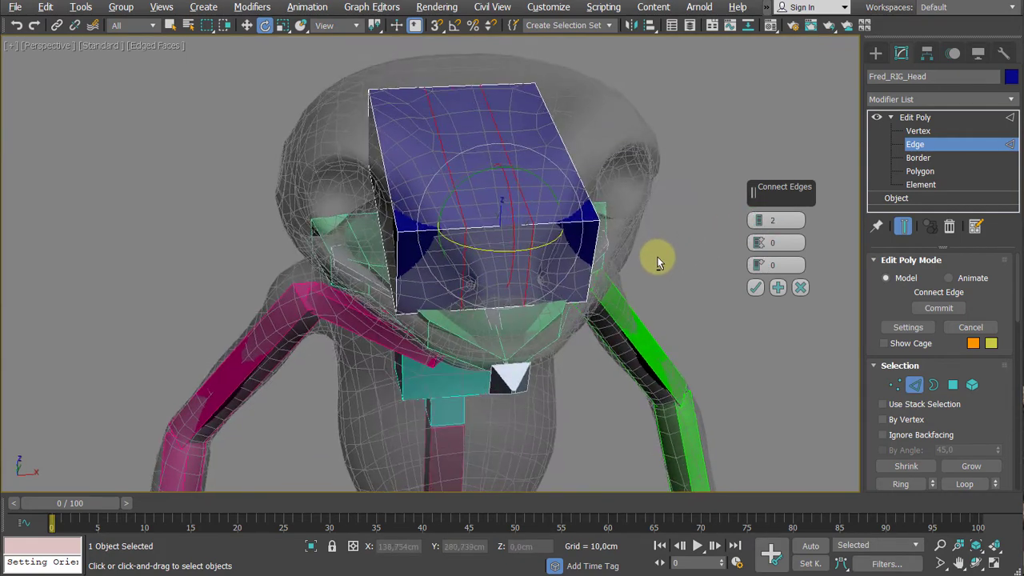
scroll(512, 266, "up", 3)
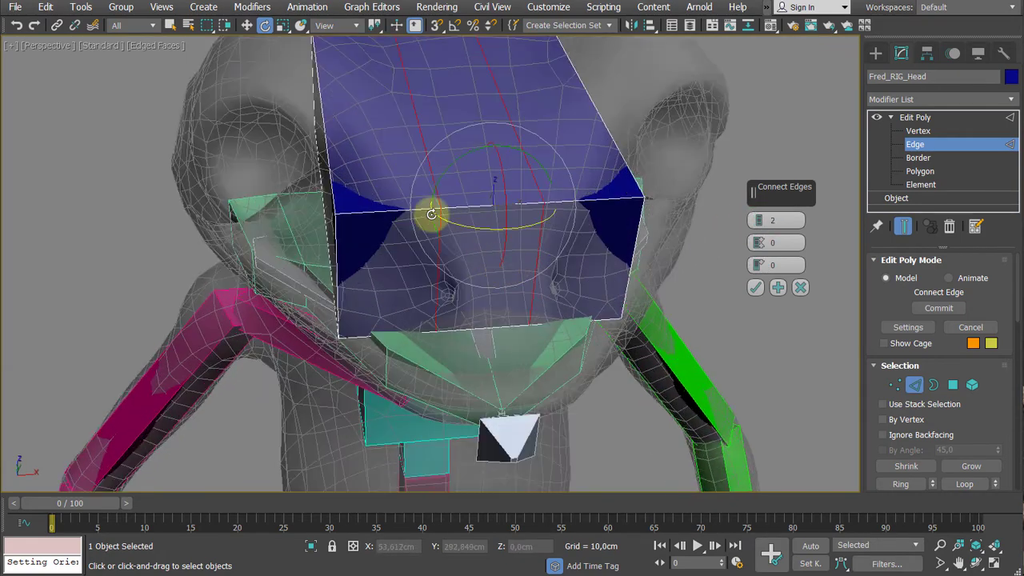
left_click(756, 288)
- Select the ring of lengthwise edges on the head box and connect them with 2 segments
middle_click_drag(693, 277, 397, 187, "alt")
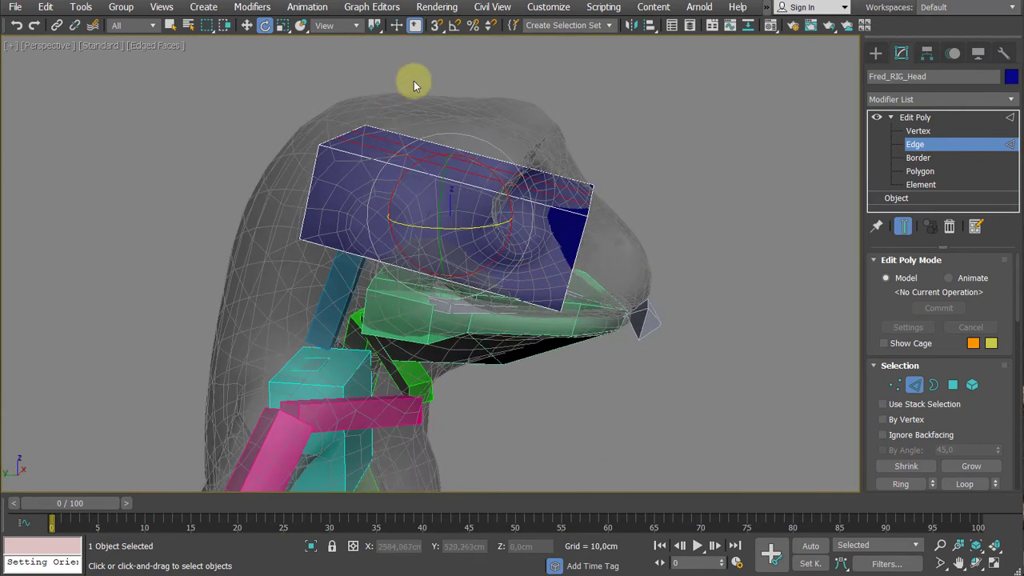
middle_click_drag(425, 293, 437, 294, "alt")
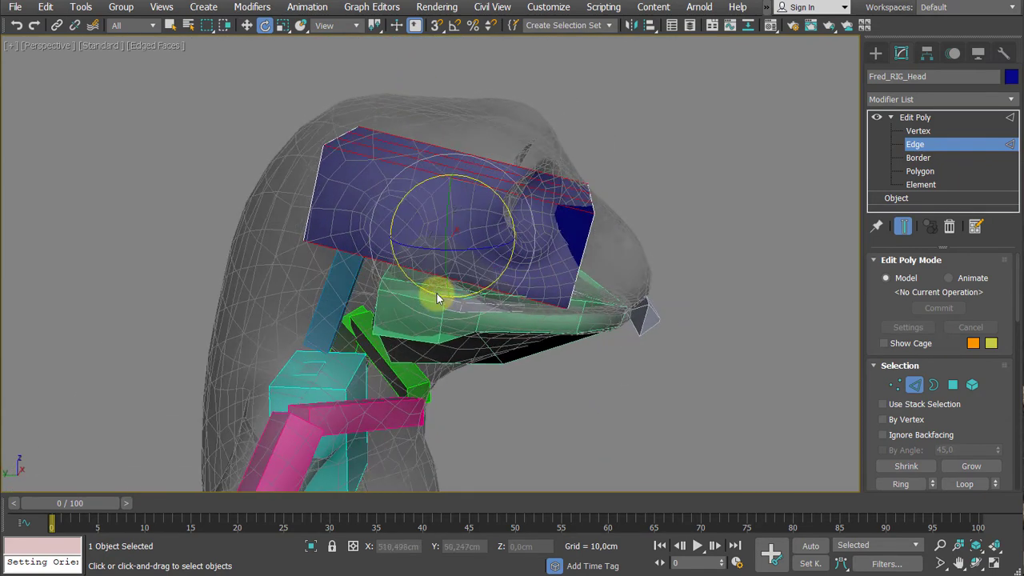
right_click(436, 293)
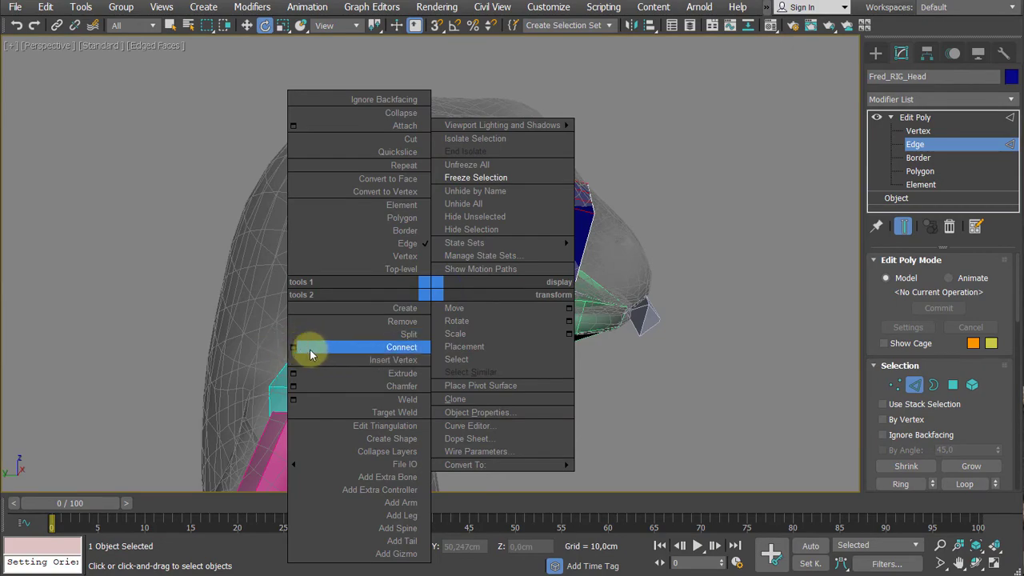
left_click(411, 347)
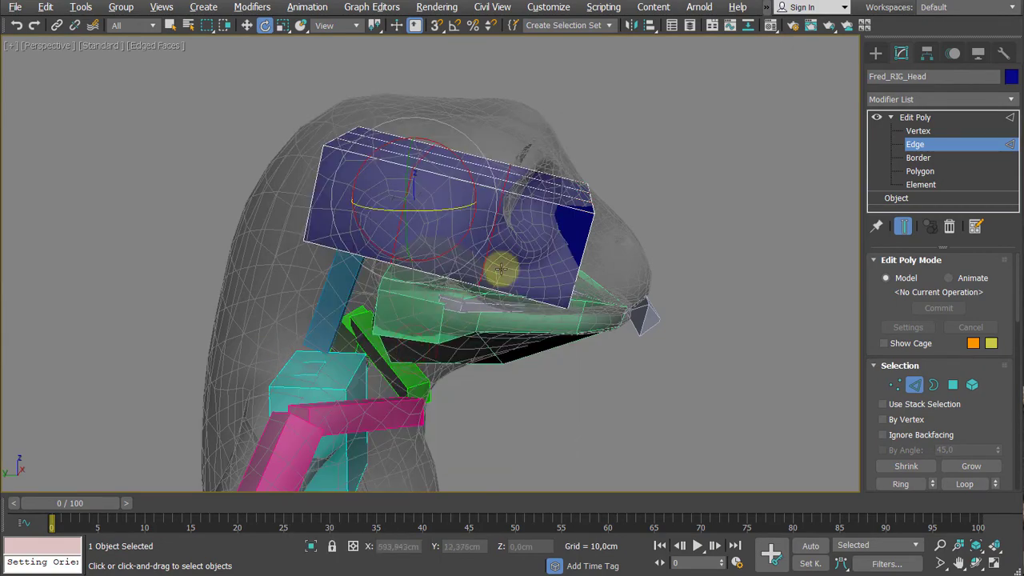
middle_click_drag(502, 268, 467, 320, "alt")
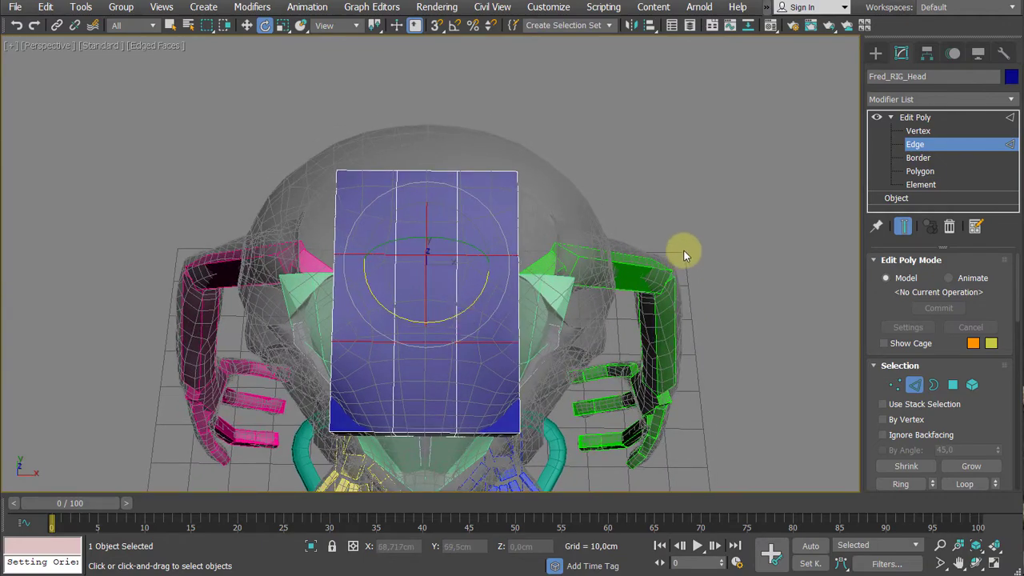
- At vertex level, select the rear row of vertices of the head bone and scale it wider to fill the skull
key("1")
left_click_drag(602, 131, 241, 196)
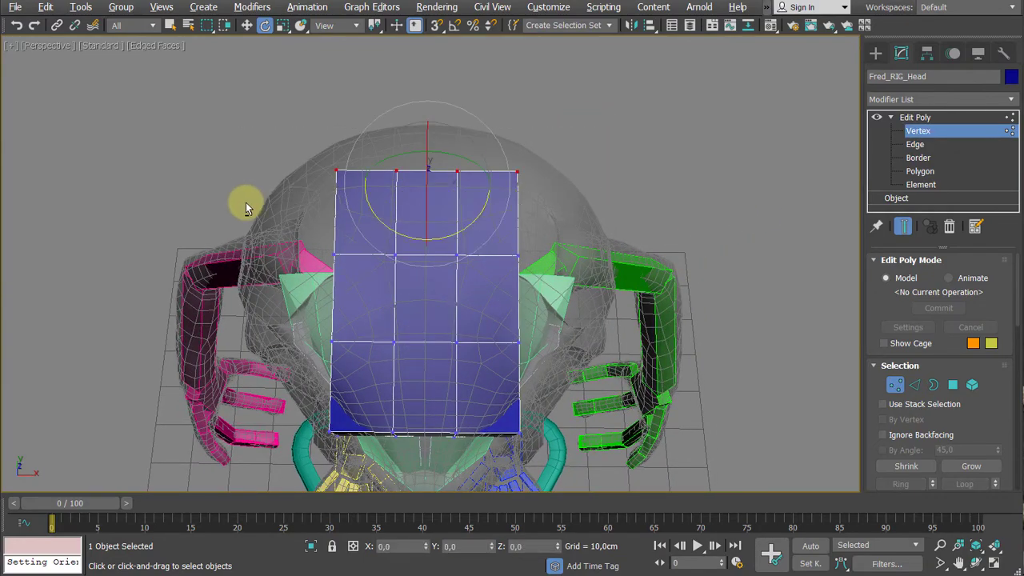
middle_click_drag(246, 203, 469, 194, "alt")
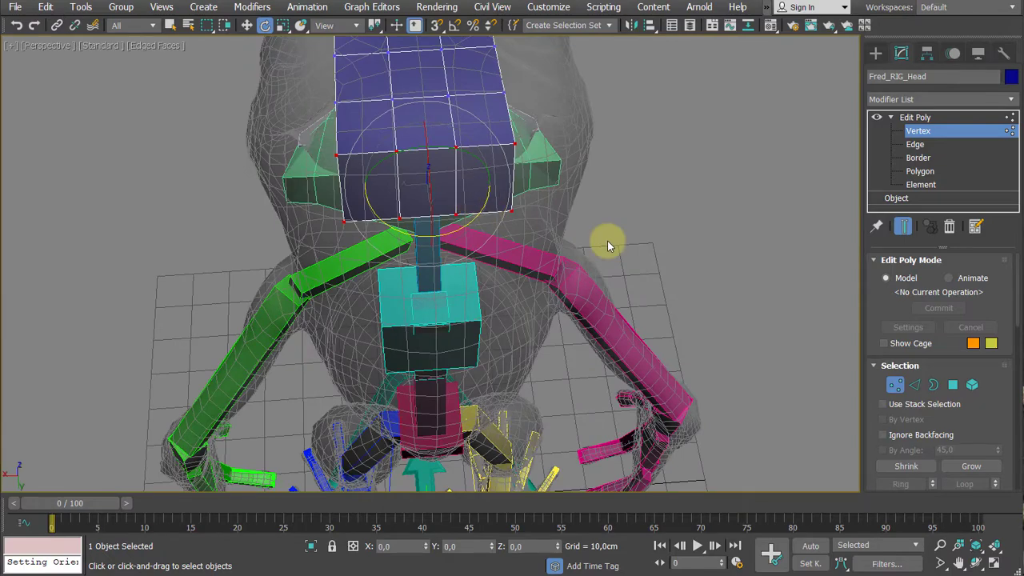
key("r")
middle_click_drag(599, 258, 469, 272, "alt")
scroll(469, 272, "up", 2)
left_click_drag(469, 220, 496, 230)
middle_click_drag(497, 230, 633, 235, "alt")
- Extrude the rear polygons of the head bone into a narrower end, then raise and tilt that face to follow the skull
key("4")
left_click(529, 209)
key("w")
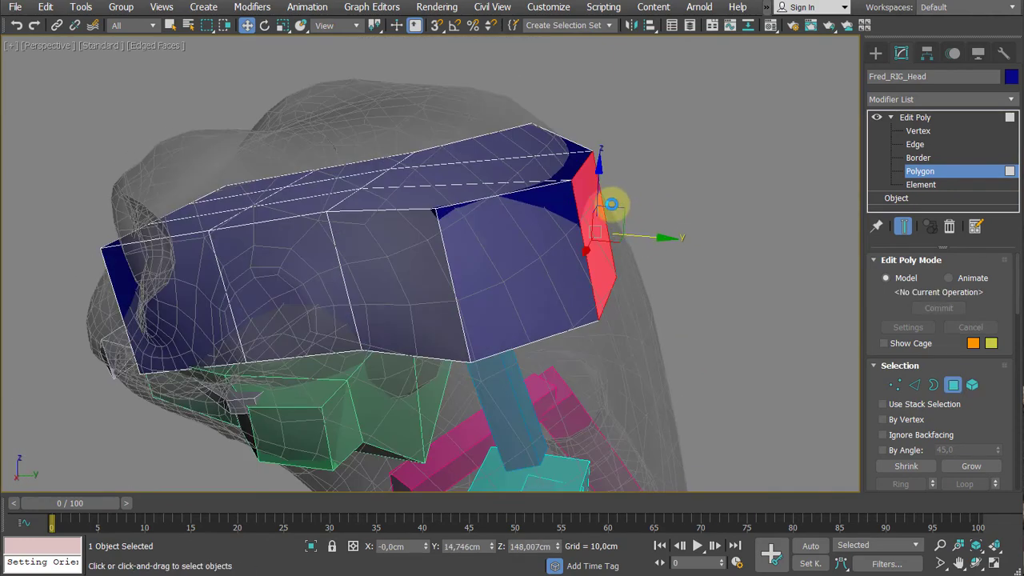
key("e")
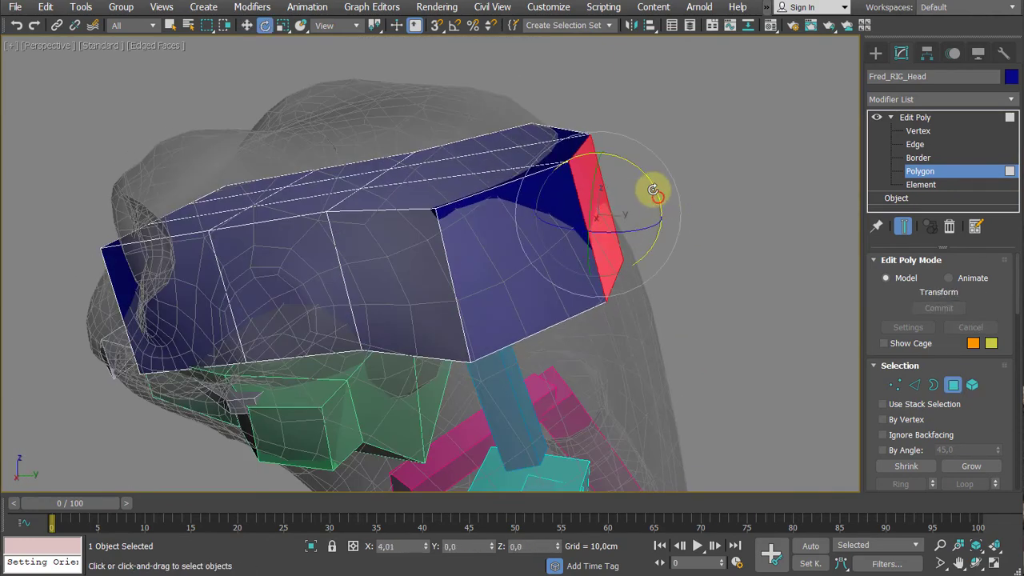
middle_click_drag(642, 179, 604, 222, "alt")
- Select the central polygon on top of the head bone and raise it toward the crown of the frog mesh
scroll(551, 191, "down", 3)
middle_click_drag(551, 192, 485, 197, "alt")
left_click(597, 236)
middle_click_drag(600, 236, 606, 201, "alt")
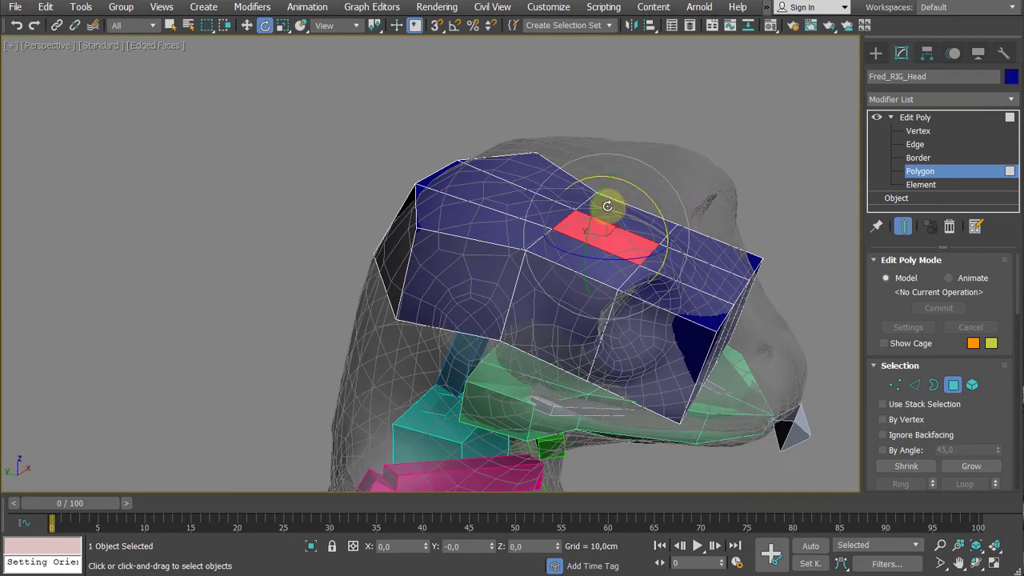
key("w")
left_click_drag(606, 179, 622, 128)
- Select the middle vertices on both sides of the head bone and scale them outward along X to the width of the frog's head
middle_click_drag(622, 128, 586, 276, "alt")
left_click(552, 276)
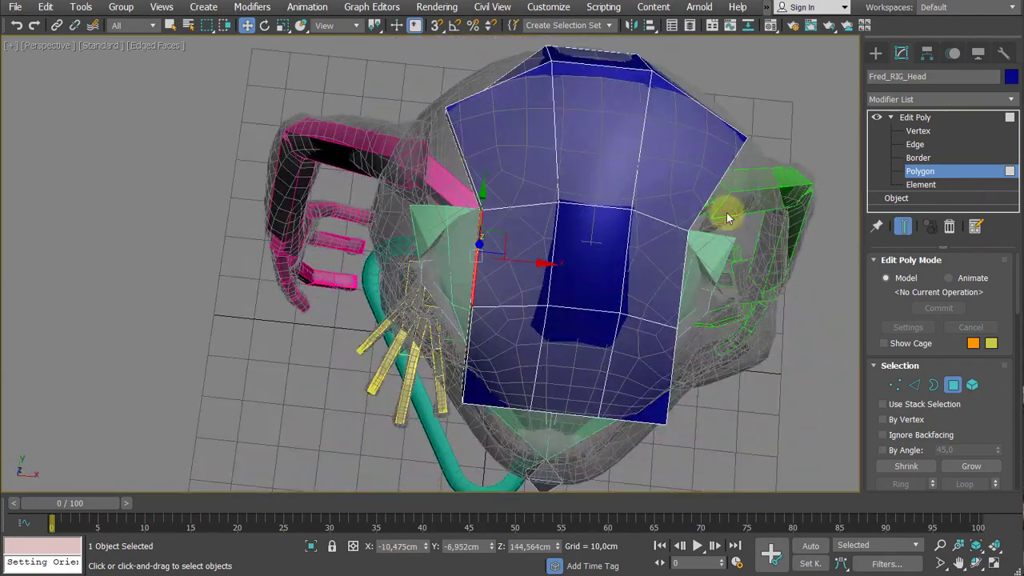
middle_click_drag(727, 213, 632, 244, "alt")
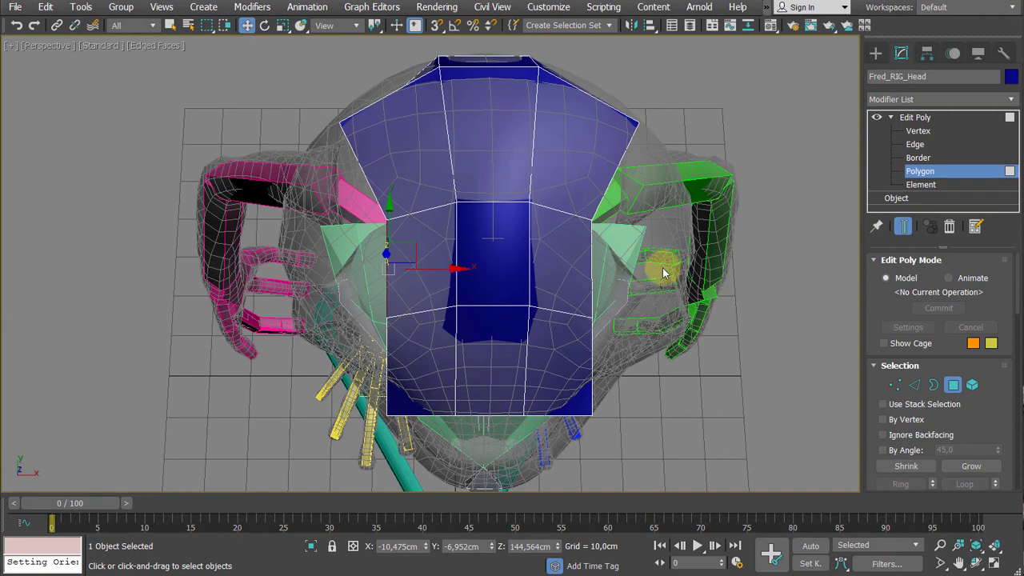
key("1")
left_click_drag(652, 202, 567, 345)
left_click_drag(351, 178, 407, 360)
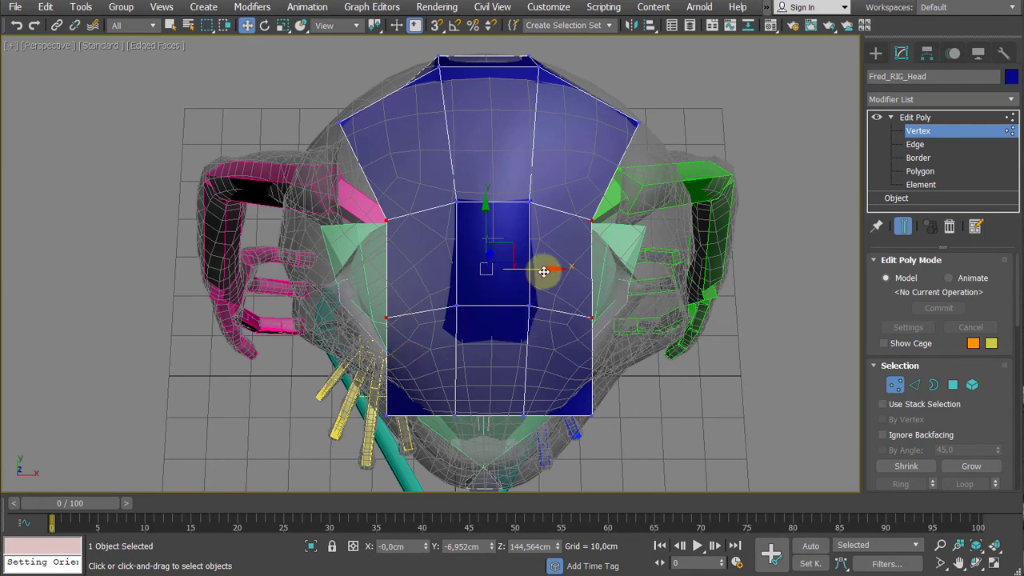
mouse_move(543, 272)
left_mouse_down()
mouse_move(491, 277)
mouse_move(557, 277)
left_mouse_up()
key("ctrl+z")
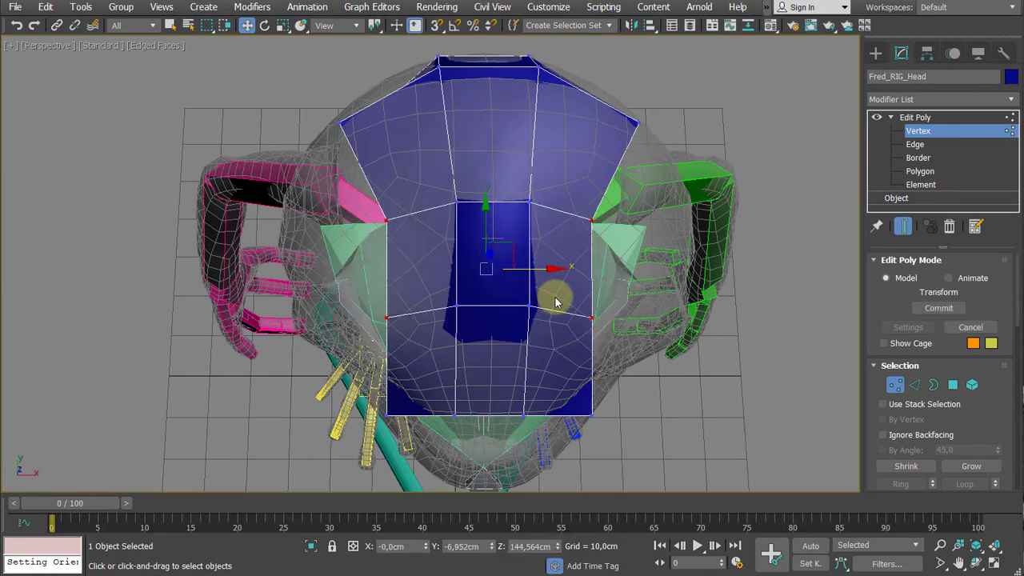
key("r")
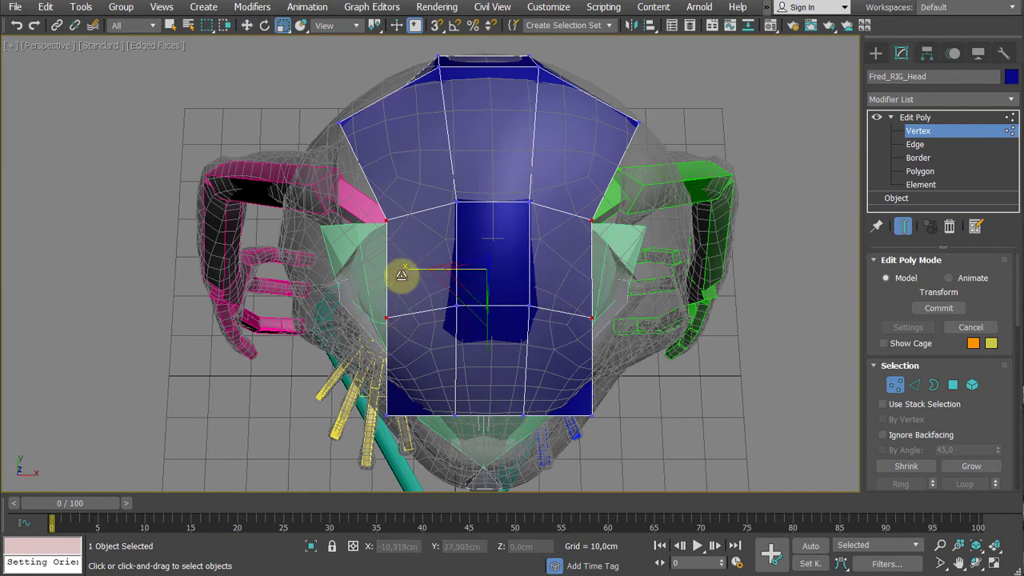
left_click_drag(402, 275, 373, 275)
- Select the two top centre vertices between the eyes and lower them to about Z 152.2 cm
middle_click_drag(373, 274, 469, 235, "alt")
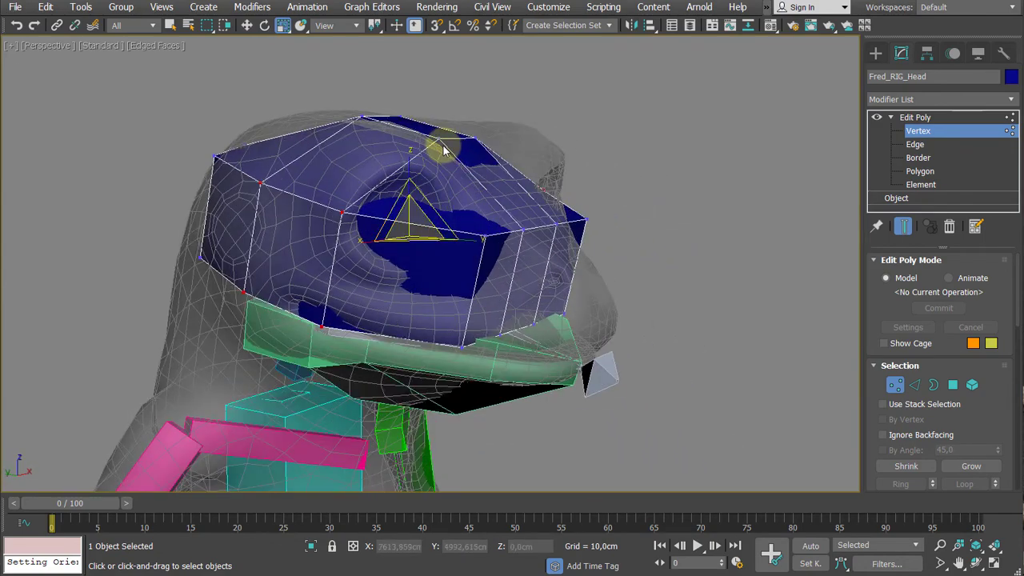
middle_click_drag(501, 133, 523, 133, "alt")
left_click_drag(523, 97, 447, 157)
key("w")
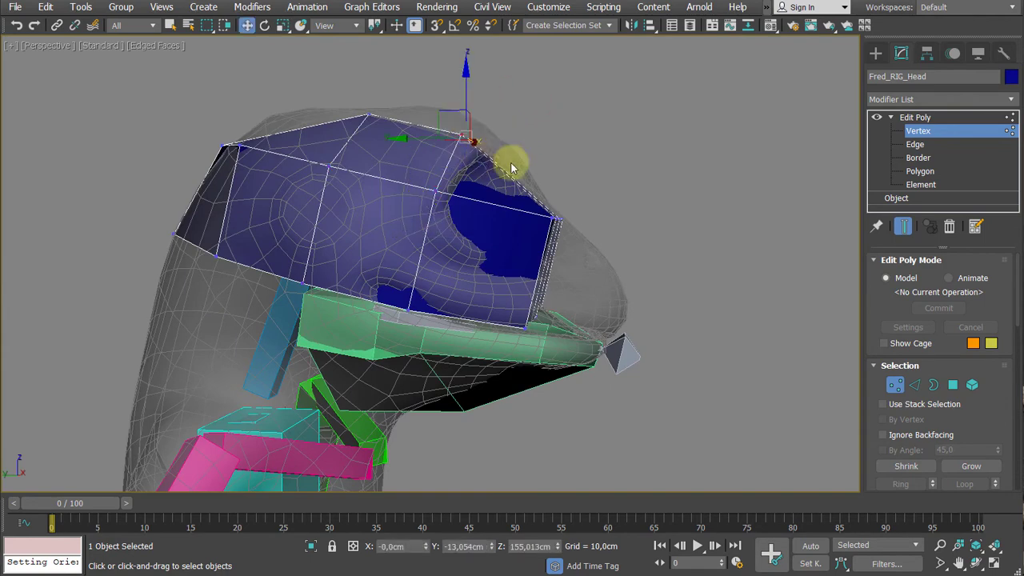
middle_click_drag(512, 168, 469, 160, "alt")
left_click_drag(469, 91, 468, 114)
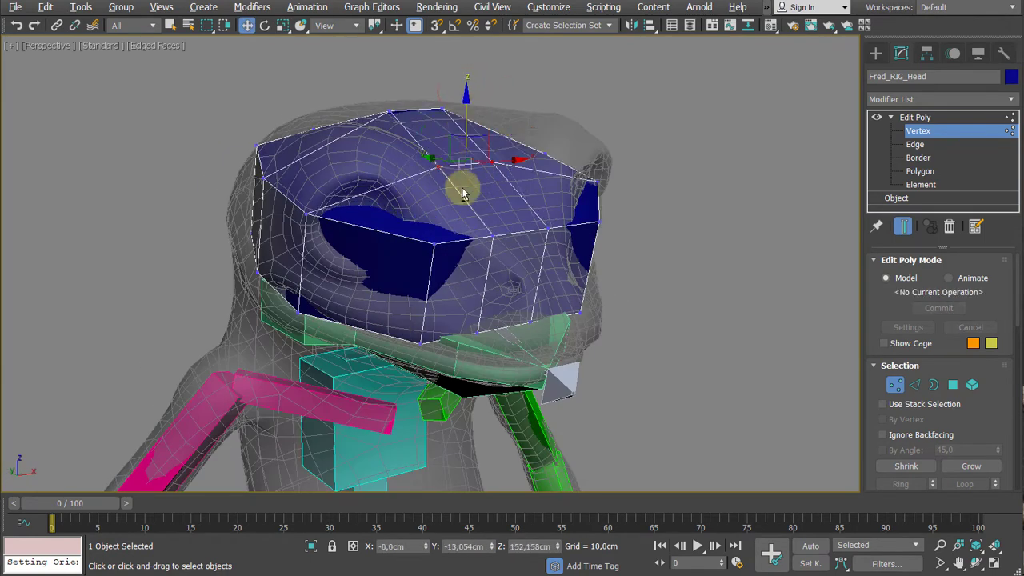
- Select the outer vertex beside each eye, lower the pair to about Z 144.4 cm and shift it back to about Y -10.4 cm
middle_click_drag(463, 192, 435, 213, "alt")
left_click(400, 194)
middle_click_drag(548, 195, 776, 208, "alt")
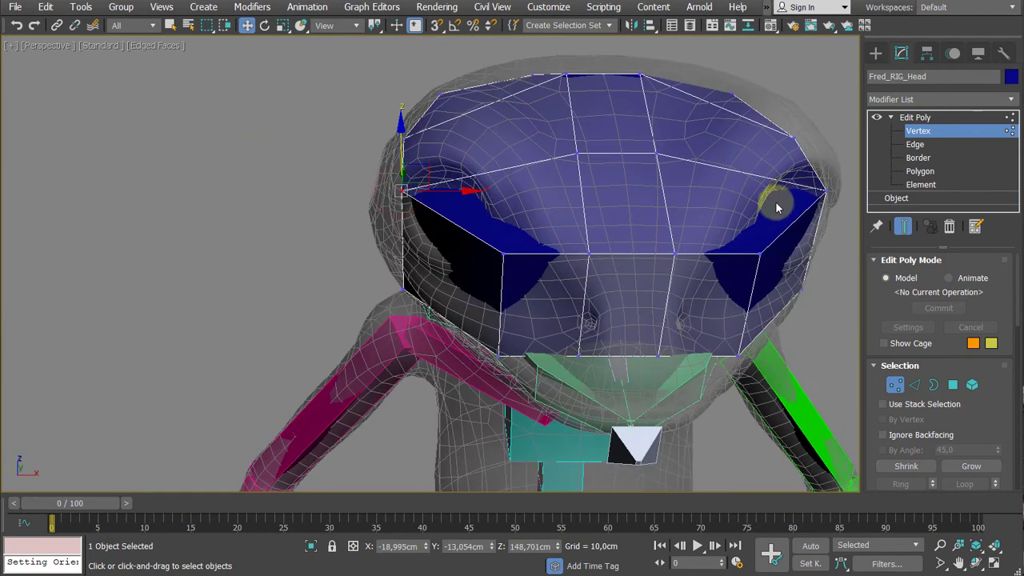
left_click(822, 192, "ctrl")
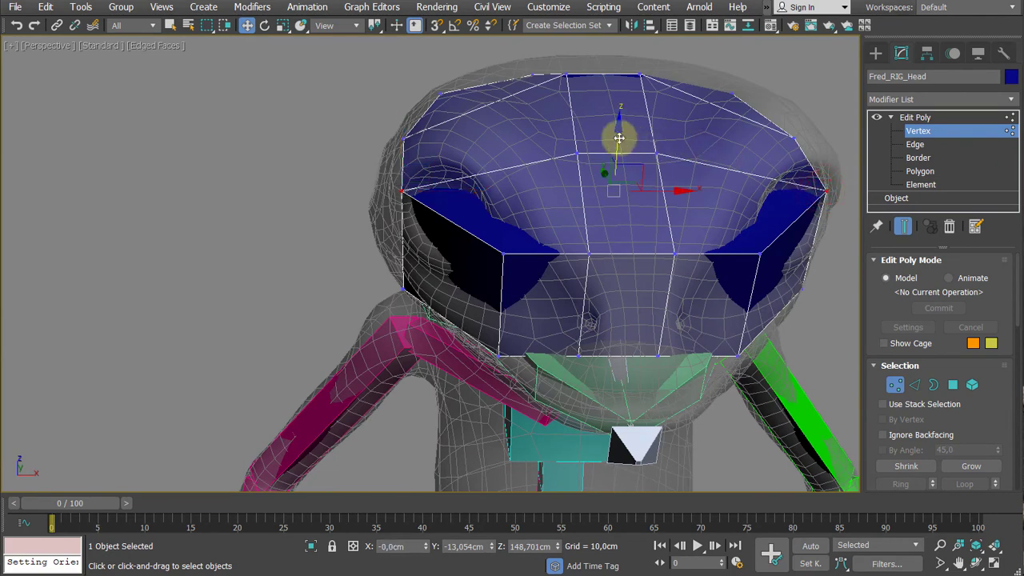
left_click_drag(619, 138, 610, 181)
middle_click_drag(610, 181, 436, 288, "alt")
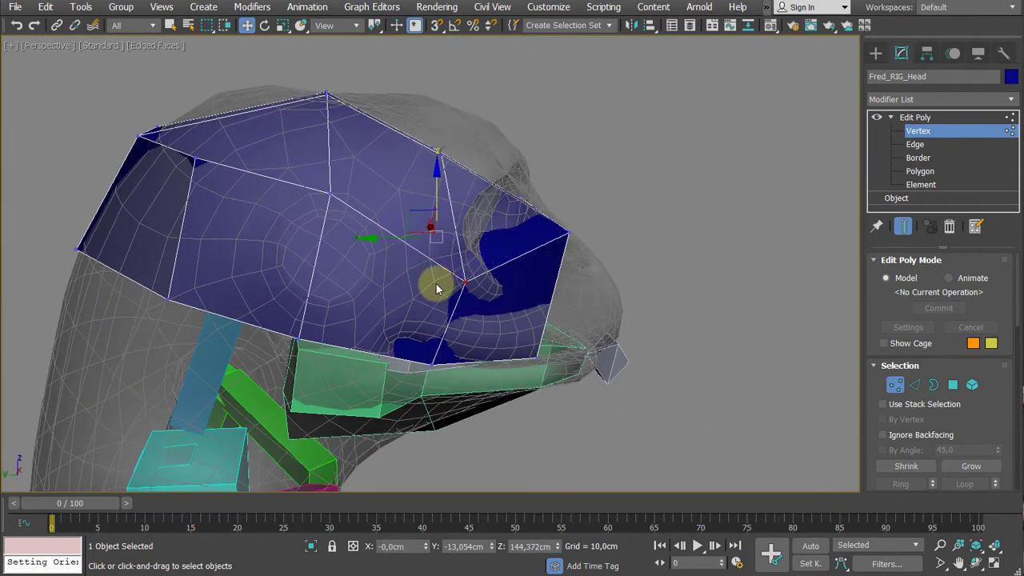
left_click_drag(377, 240, 350, 236)
- Select the two upper outer corner vertices at the front of the head bone and lower them to about Z 141.6 cm
middle_click_drag(641, 245, 586, 247, "alt")
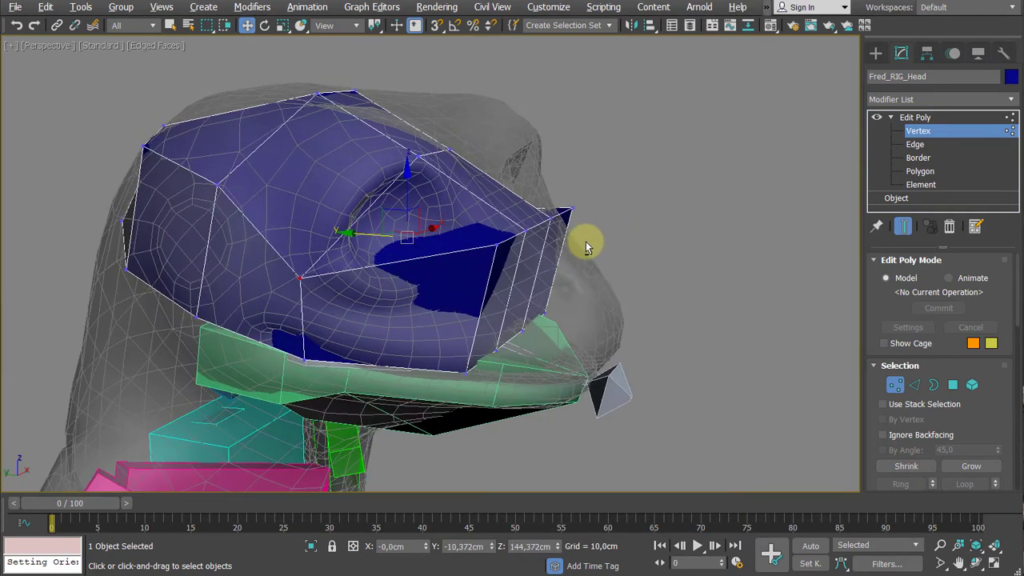
left_click_drag(493, 232, 504, 264)
left_click_drag(599, 191, 469, 272, "ctrl")
middle_click_drag(588, 277, 547, 308, "alt")
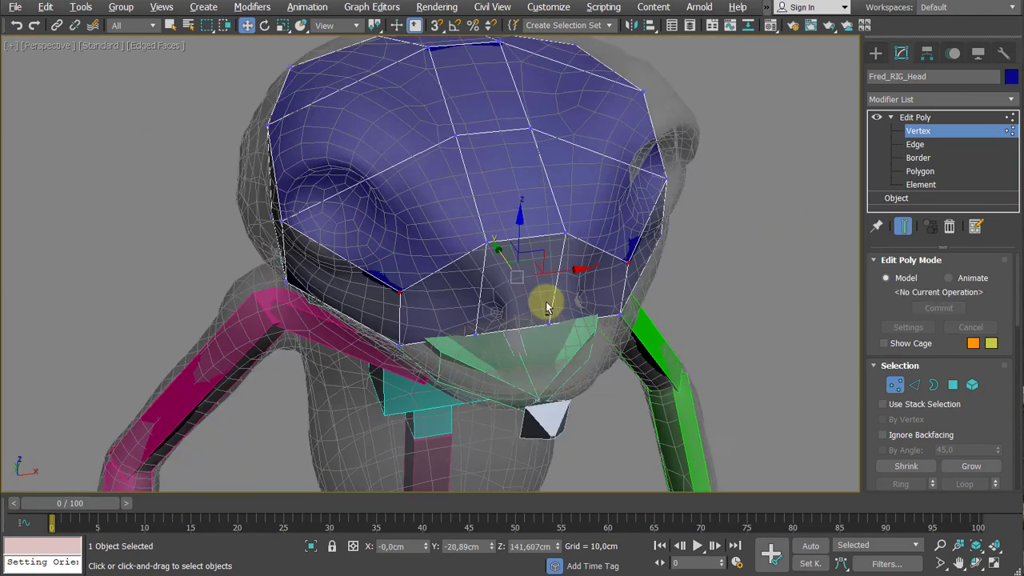
- At polygon level, select the three front polygons of the head bone and extrude them forward to form the snout
key("4")
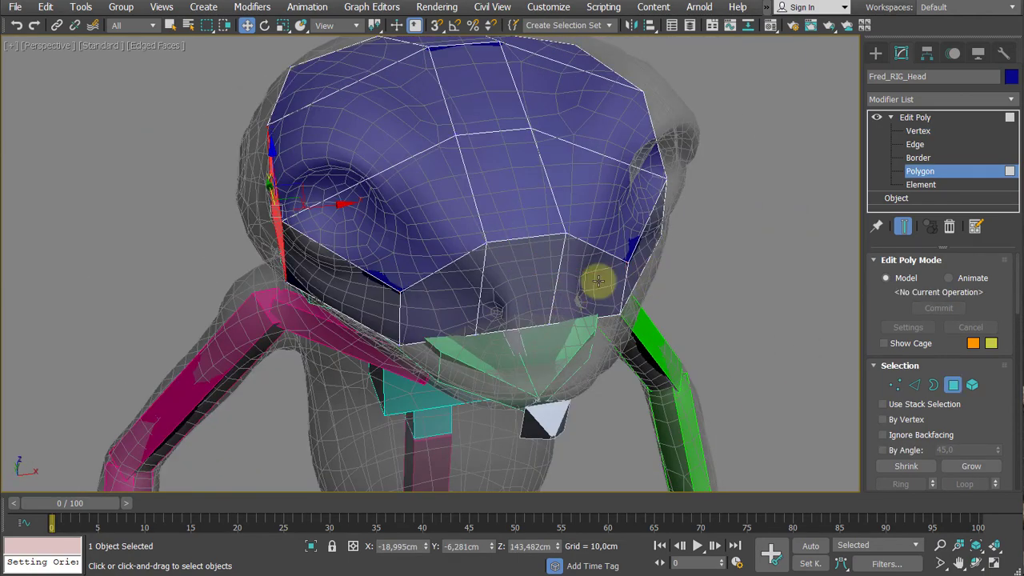
left_click(589, 288)
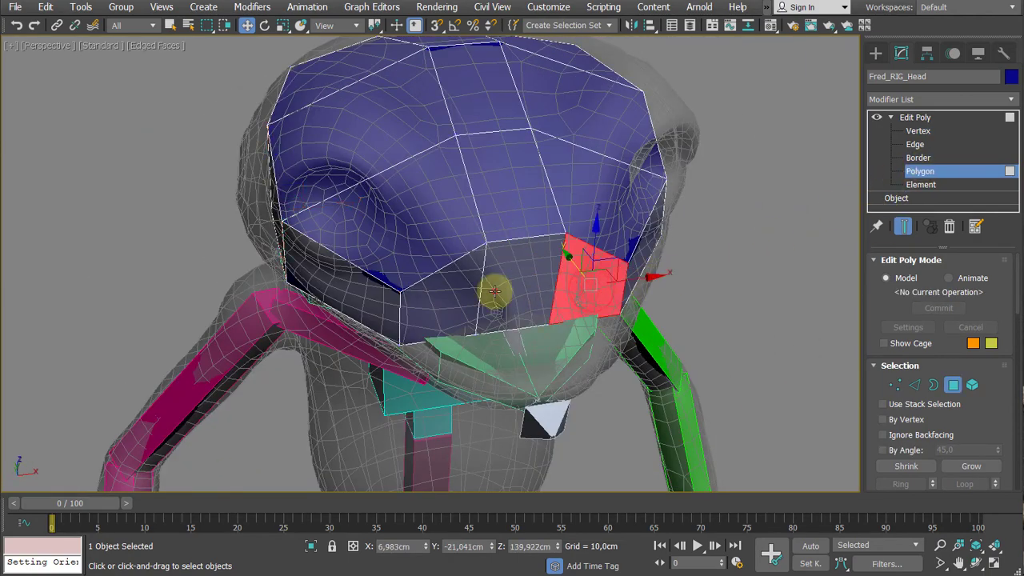
left_click(493, 290, "ctrl")
left_click(441, 302, "ctrl")
middle_click_drag(441, 302, 509, 272, "alt")
key("q")
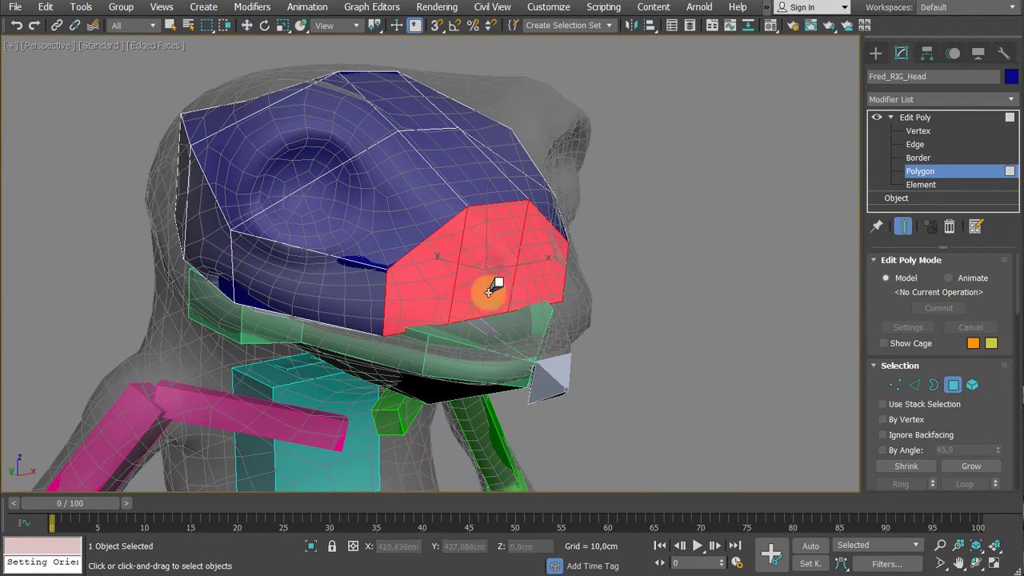
middle_click_drag(491, 276, 516, 312, "alt")
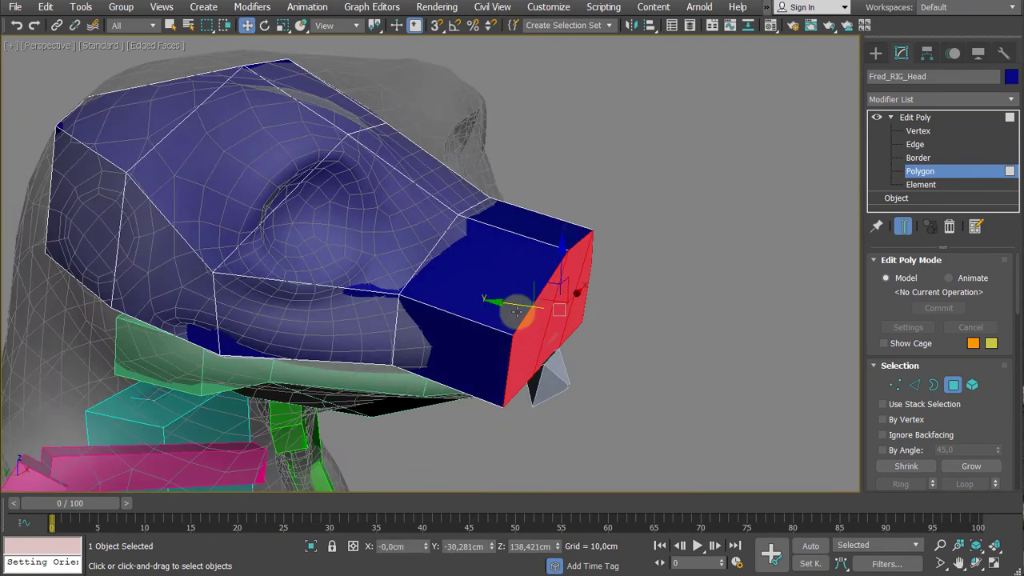
- Scale down the extruded snout face and move it to about Y -28.1 cm, Z 136.6 cm at the nose tip
middle_click_drag(613, 313, 592, 286, "alt")
key("r")
middle_click_drag(672, 285, 613, 311, "alt")
key("w")
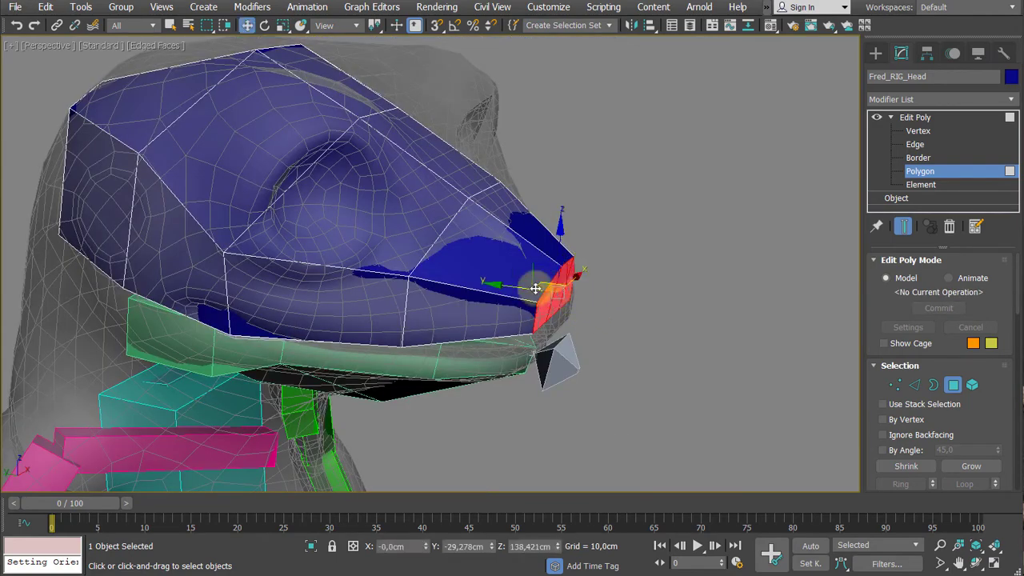
middle_click_drag(544, 291, 516, 233, "alt")
left_click_drag(544, 238, 544, 263)
- Leave polygon editing, deselect the head bone, and examine its new shape inside the frog mesh together with the rest of the rig
middle_click_drag(544, 263, 784, 263, "alt")
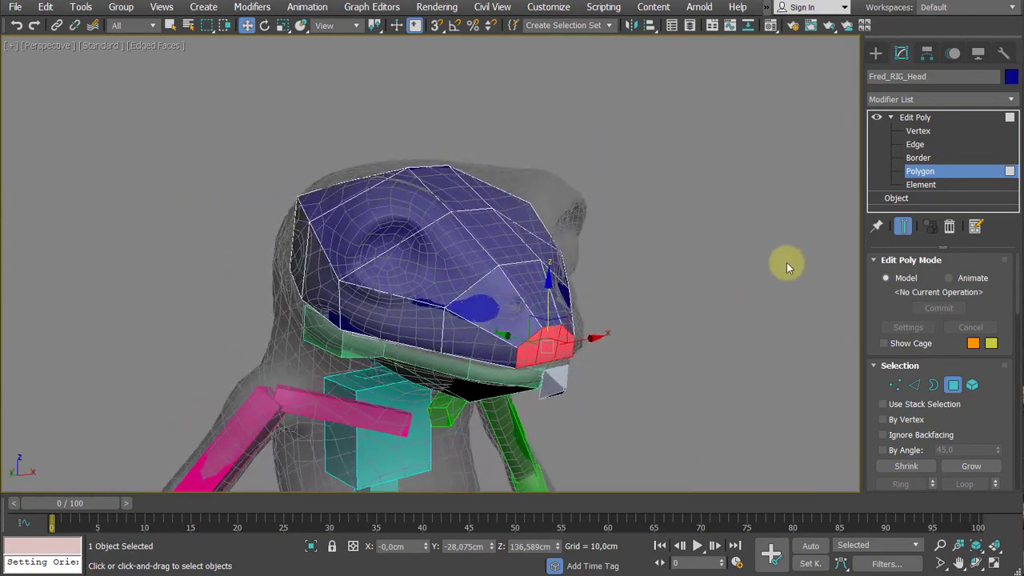
left_click(919, 119)
middle_click_drag(632, 256, 649, 308, "alt")
scroll(663, 219, "down", 5)
scroll(577, 206, "up", 4)
left_click(654, 217)
key("shift+g")
scroll(670, 233, "up", 4)
scroll(599, 268, "down", 4)
middle_click_drag(598, 268, 619, 211, "alt")
middle_click_drag(488, 211, 608, 233, "alt")
middle_click_drag(607, 194, 650, 184, "alt")
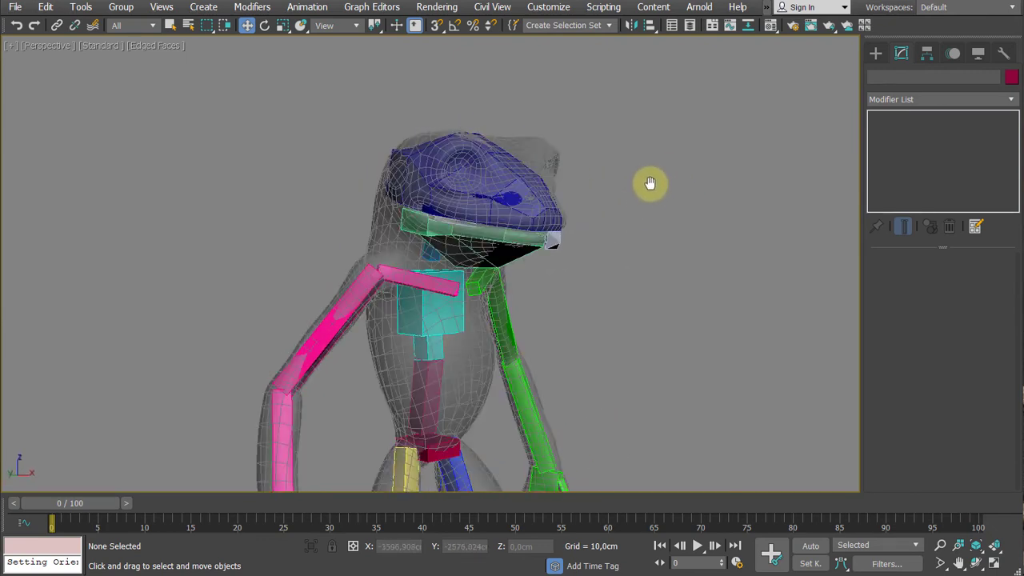
- Select the head bone and collapse its whole modifier stack with Collapse All, accepting through the Hold/Yes option
middle_click_drag(619, 258, 469, 267, "alt")
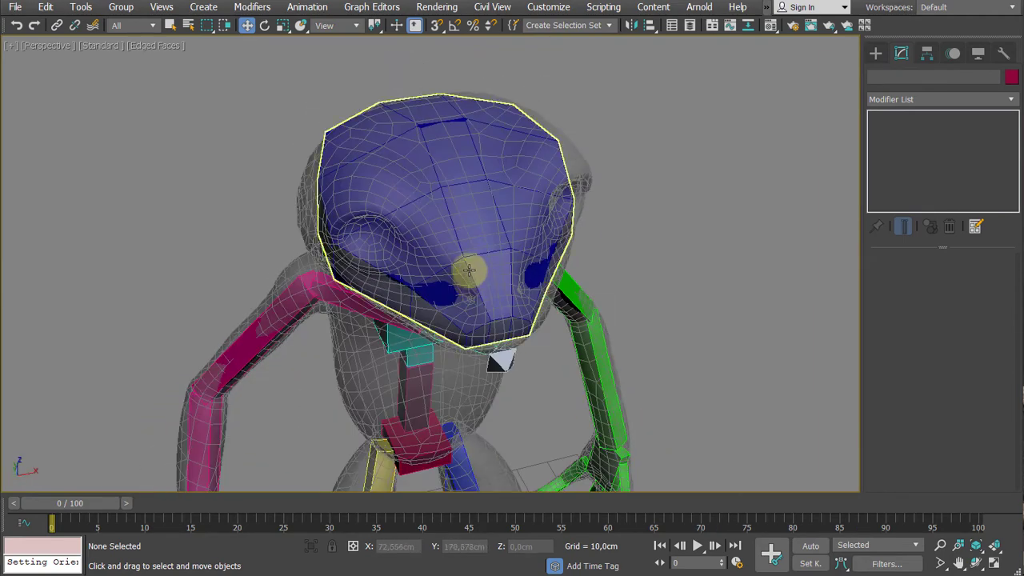
middle_click_drag(475, 210, 700, 241, "alt")
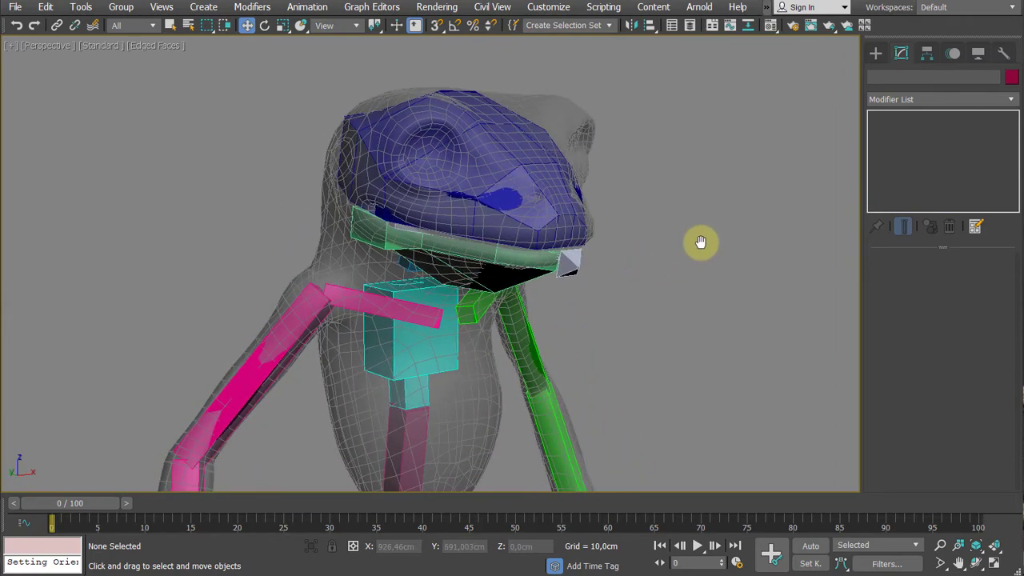
left_click(556, 174)
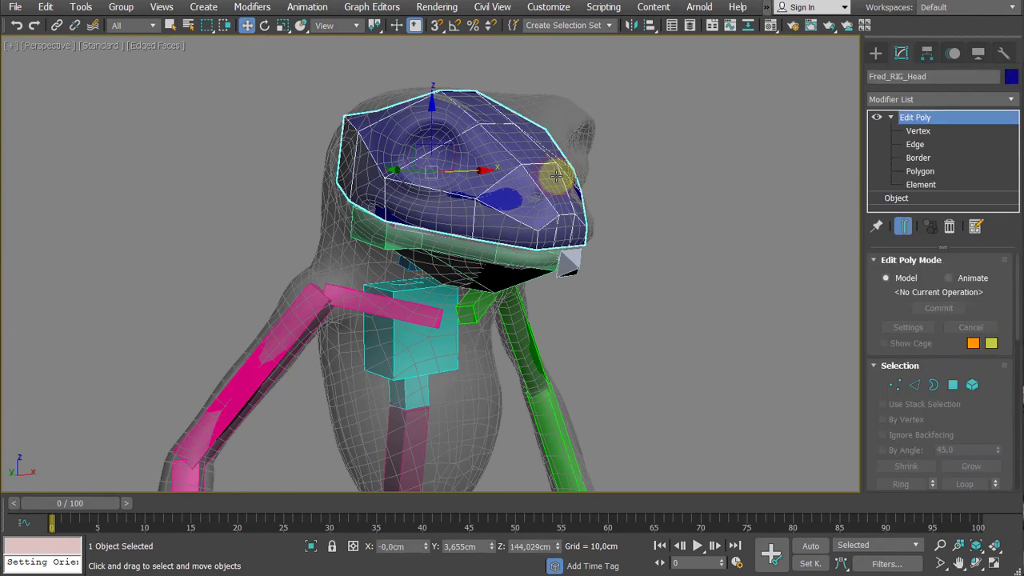
left_click(892, 118)
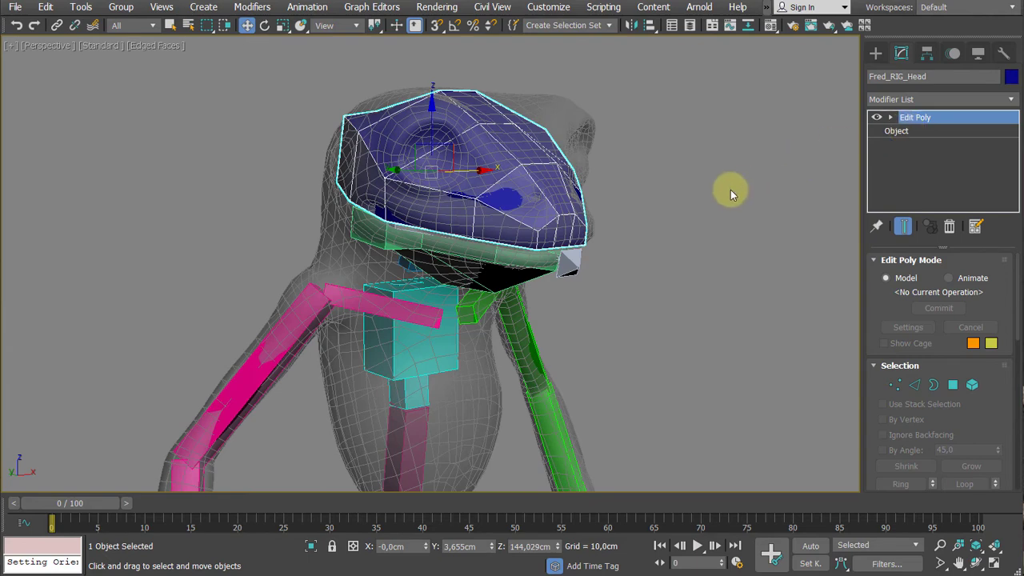
middle_click_drag(730, 194, 722, 211)
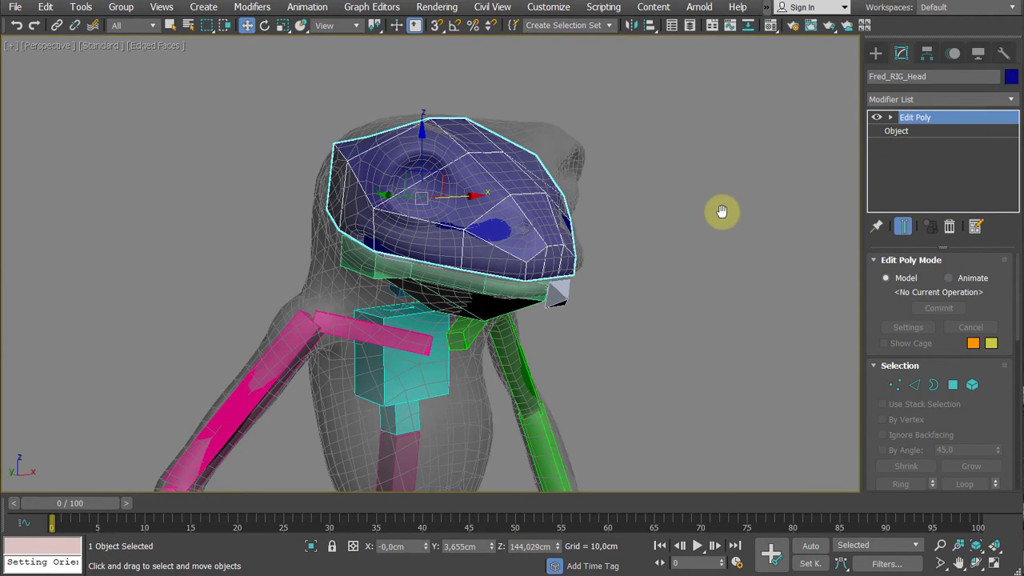
left_click(920, 120)
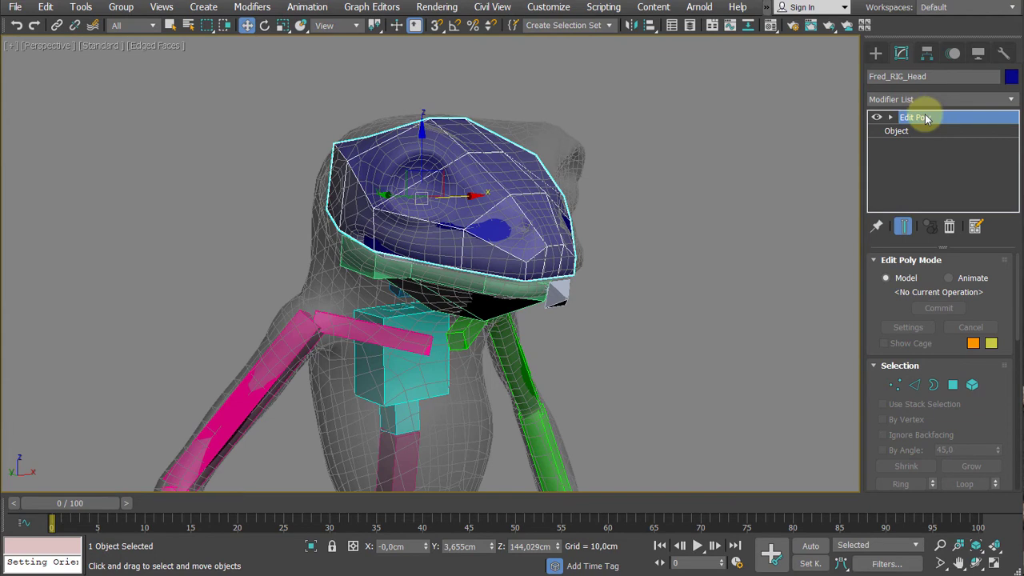
right_click(927, 118)
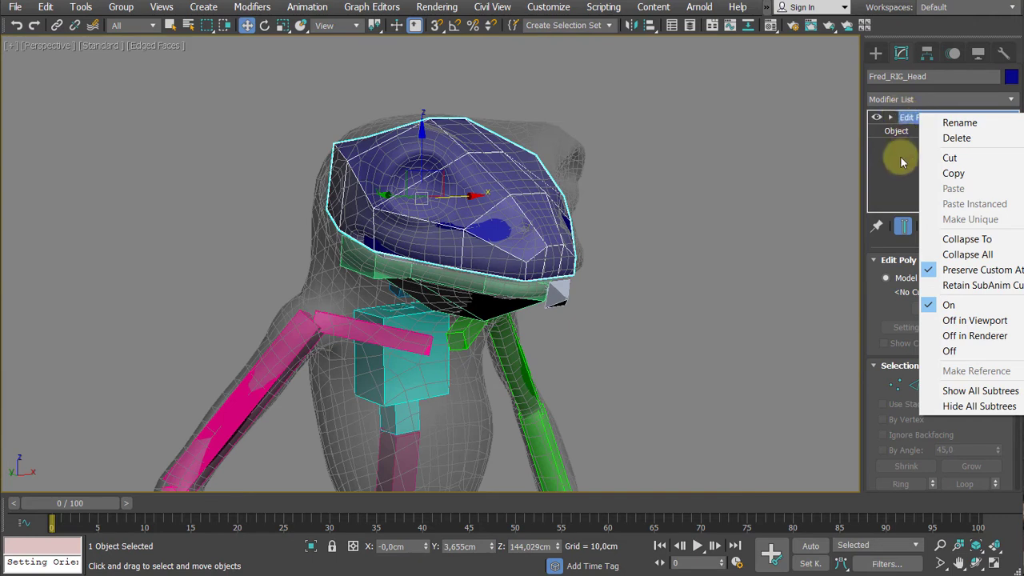
left_click(965, 255)
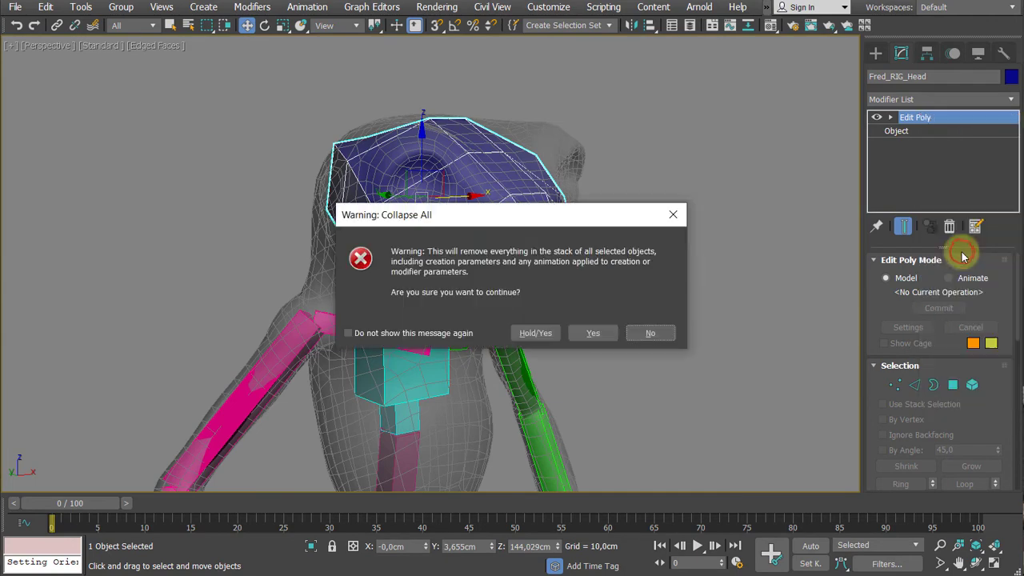
left_click_drag(583, 222, 699, 114)
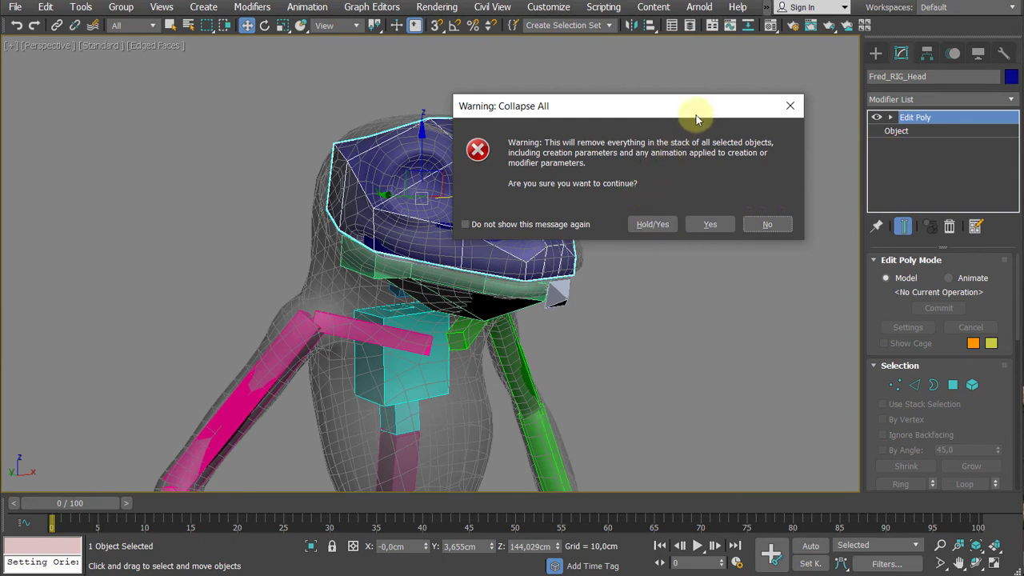
left_click(650, 224)
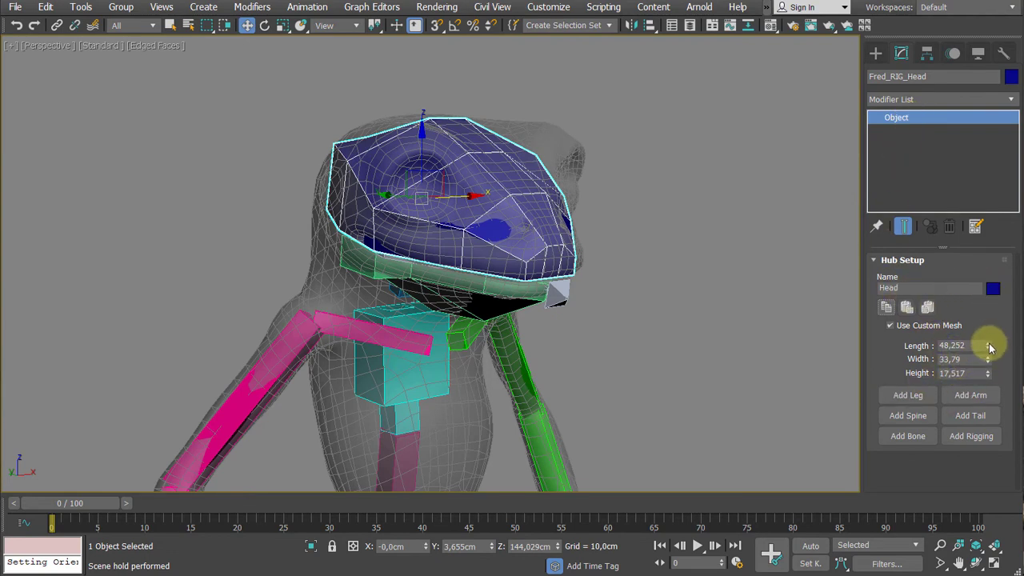
- Try a head bone Length of 53.56 and a different Width, undoing each change
left_click_drag(990, 346, 987, 340)
key("ctrl+z")
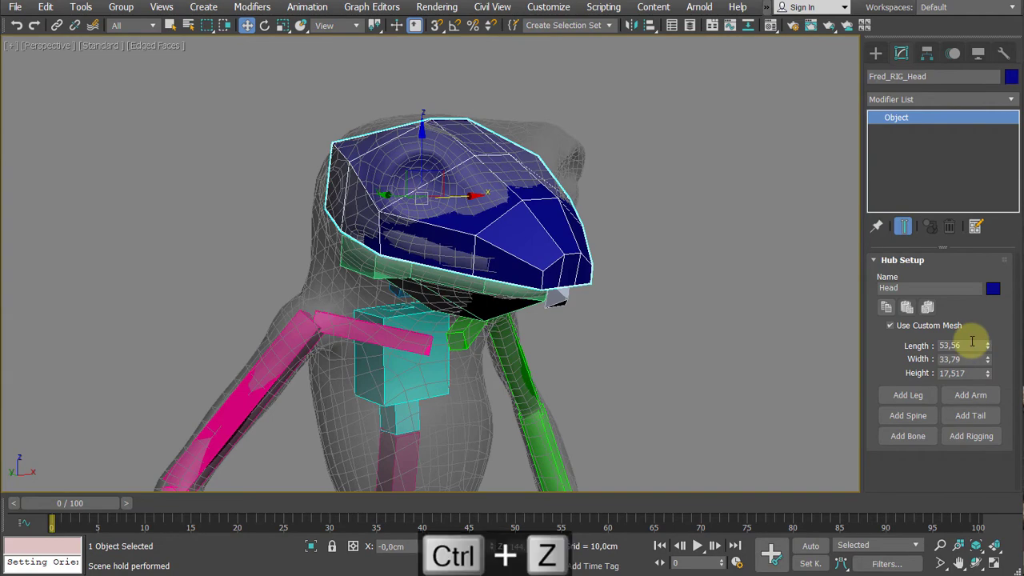
mouse_move(584, 235)
middle_mouse_down("alt")
mouse_move(568, 234)
mouse_move(576, 230)
middle_mouse_up("alt")
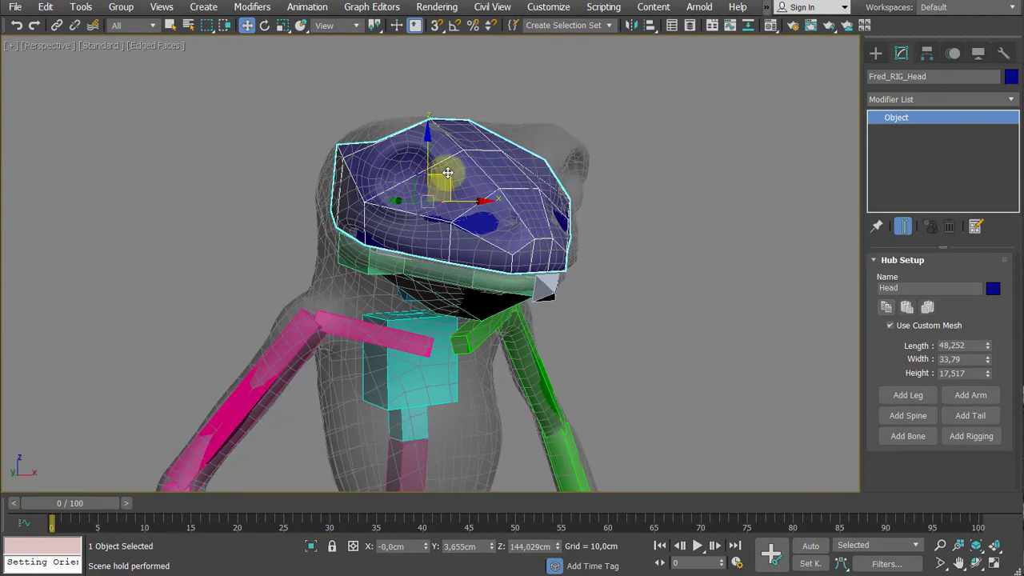
middle_click_drag(484, 200, 486, 212)
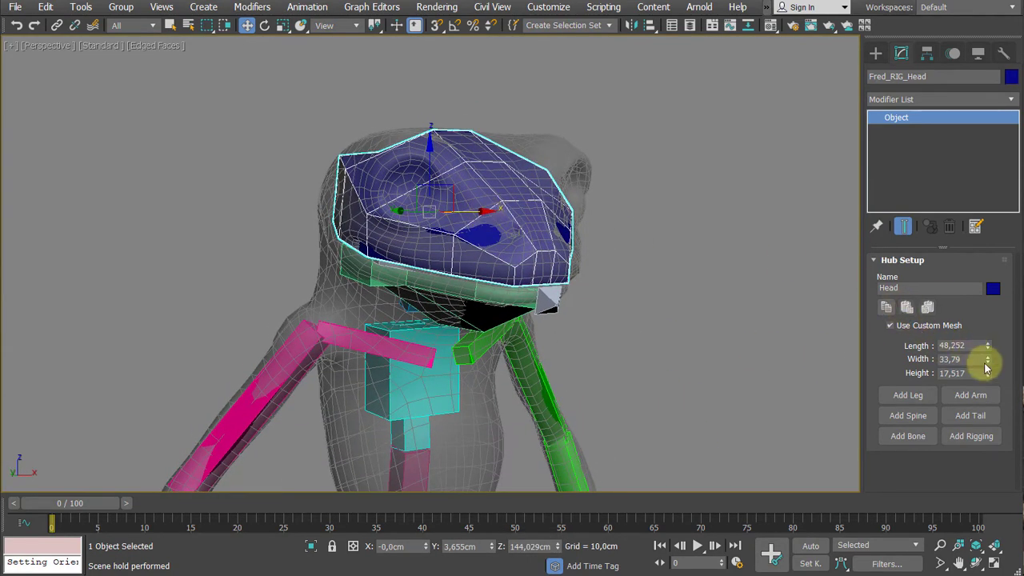
left_click_drag(986, 359, 984, 354)
key("ctrl+z")
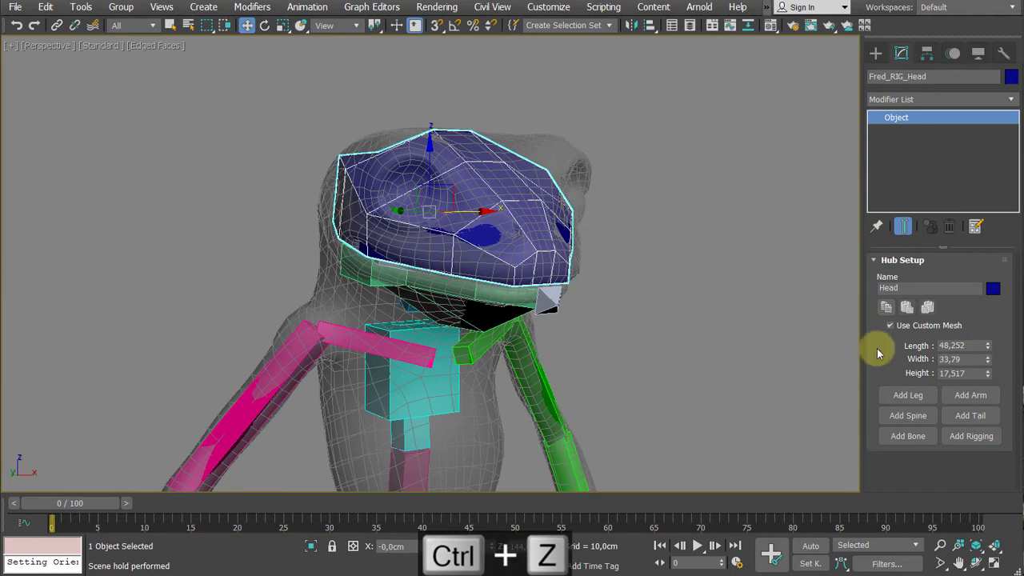
- Switch the head bone's Use Custom Mesh option off and back on to compare the shapes
middle_click_drag(778, 315, 717, 321, "alt")
scroll(636, 283, "up", 3)
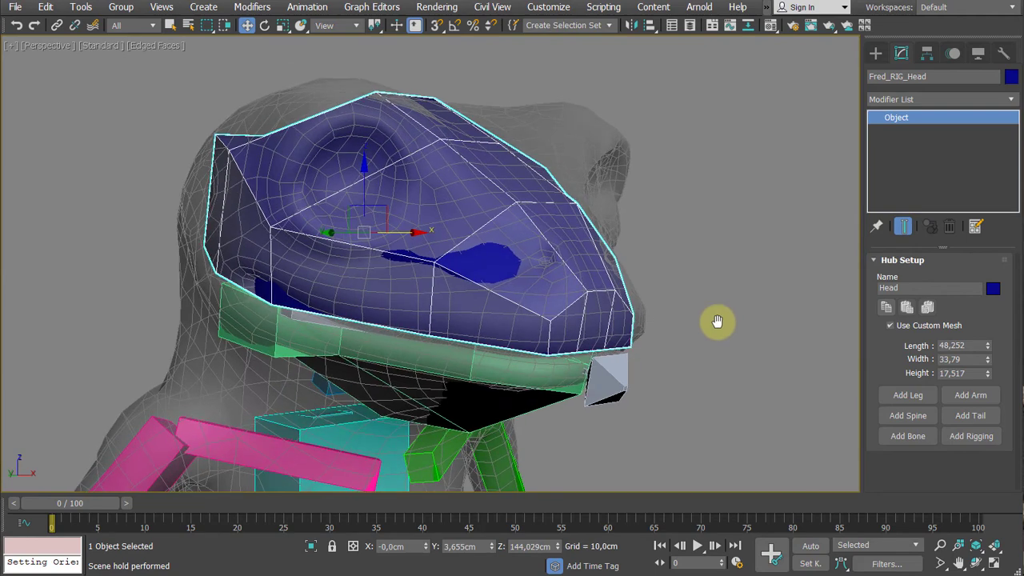
left_click(889, 327)
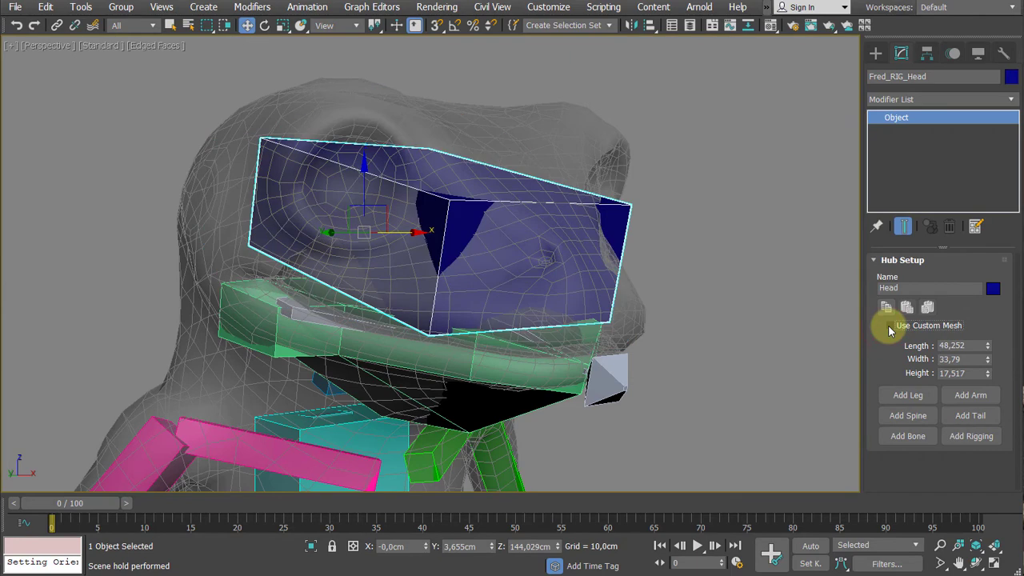
left_click(889, 327)
- Select the frog's right upper arm bone and add an Edit Poly modifier to it
scroll(770, 294, "down", 4)
middle_click_drag(770, 293, 776, 194)
scroll(414, 220, "down", 3)
middle_click_drag(414, 219, 401, 280)
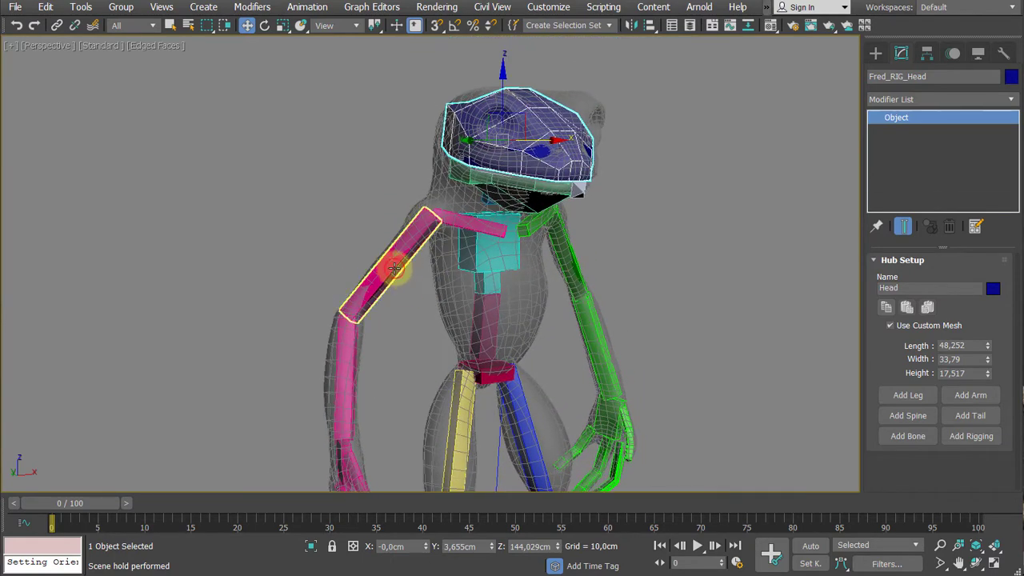
left_click(395, 269)
scroll(395, 322, "up", 3)
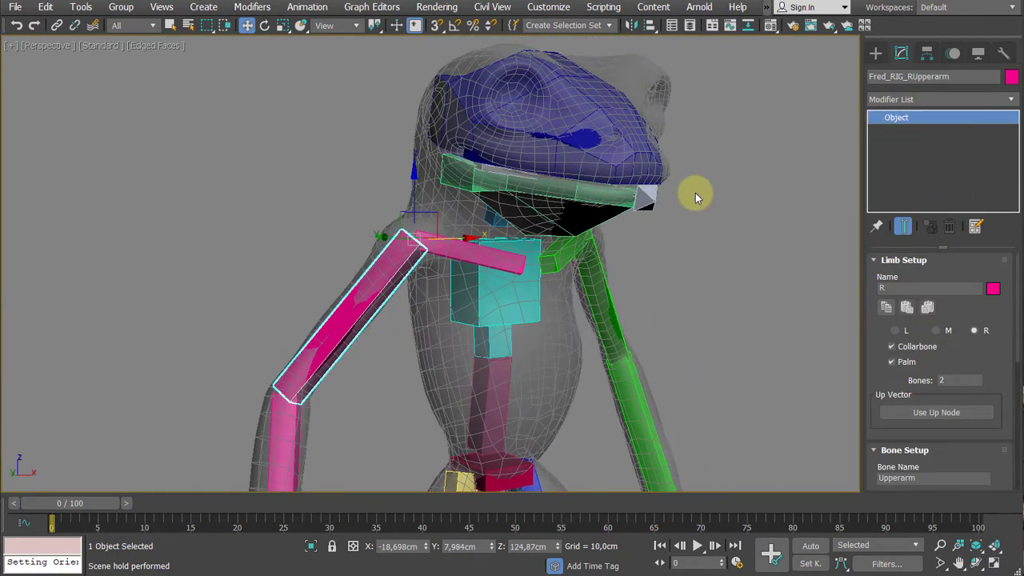
left_click(919, 99)
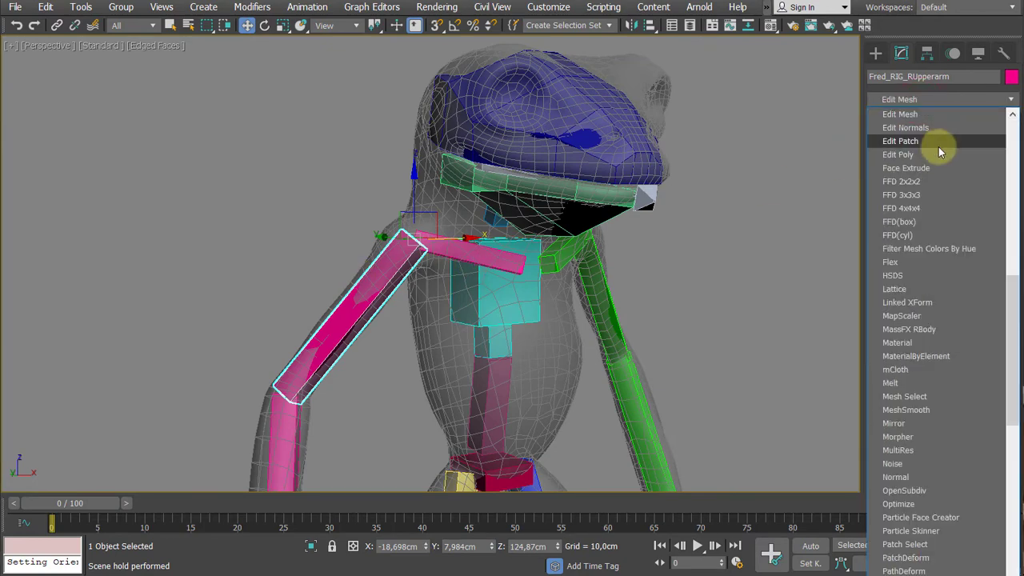
left_click(918, 155)
- At edge level, select the upper arm bone's lengthwise edges and chamfer them by about 1.134 cm
left_click(895, 118)
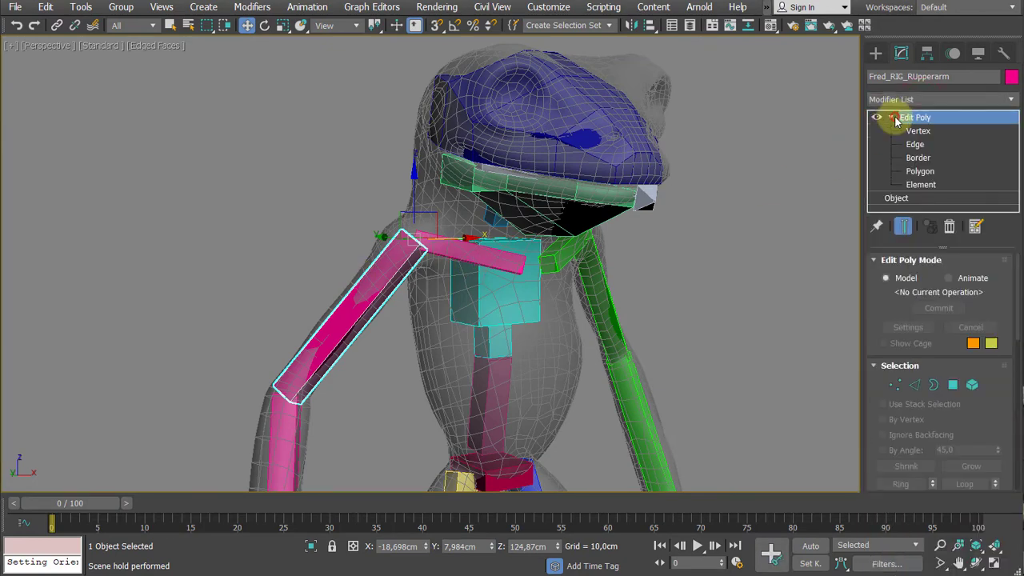
left_click(920, 148)
left_click_drag(308, 244, 397, 359)
middle_click_drag(396, 359, 423, 325, "alt")
scroll(349, 323, "up", 3)
right_click(458, 334)
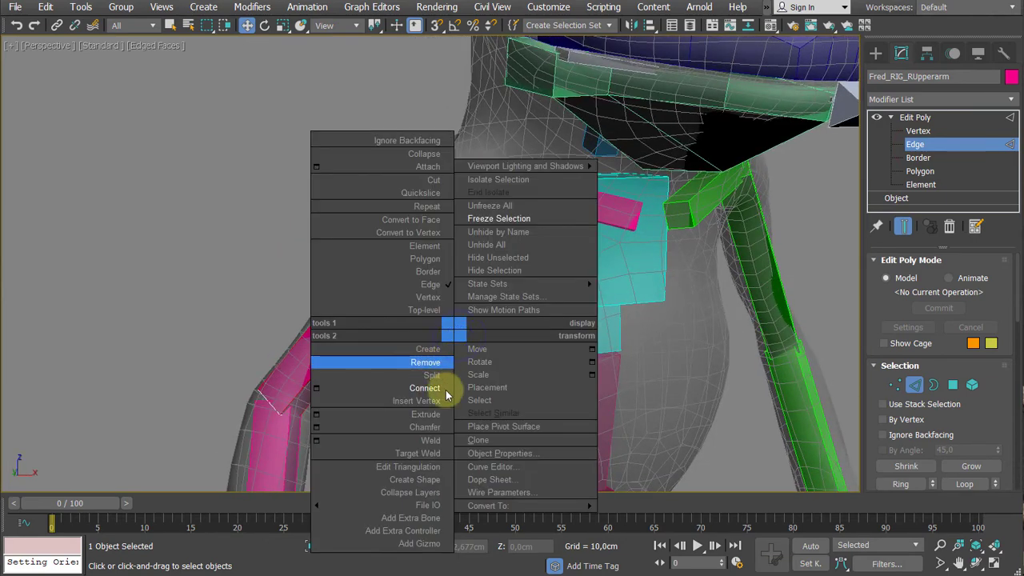
left_click(315, 430)
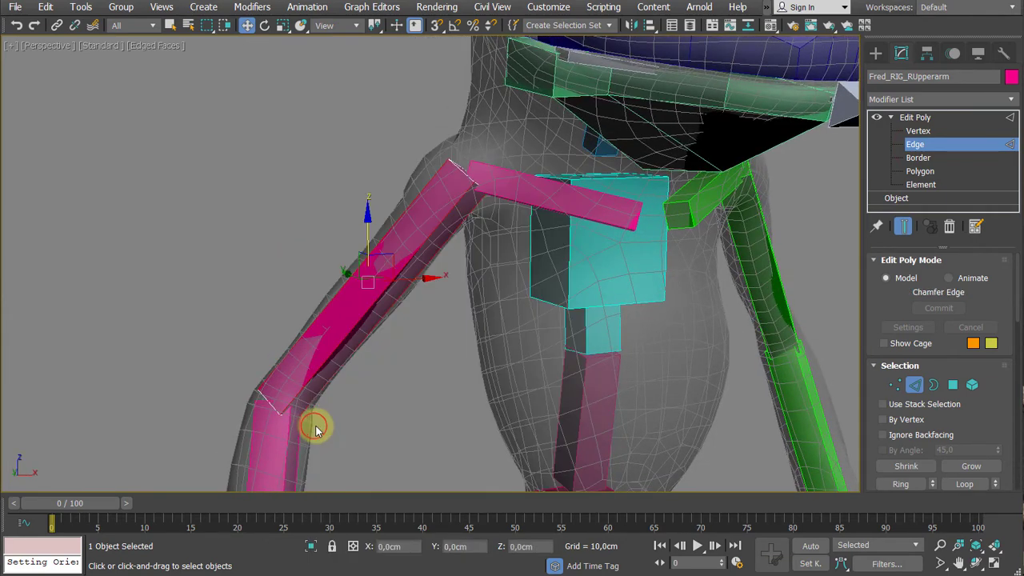
scroll(457, 263, "up", 5)
middle_click_drag(447, 221, 475, 226, "alt")
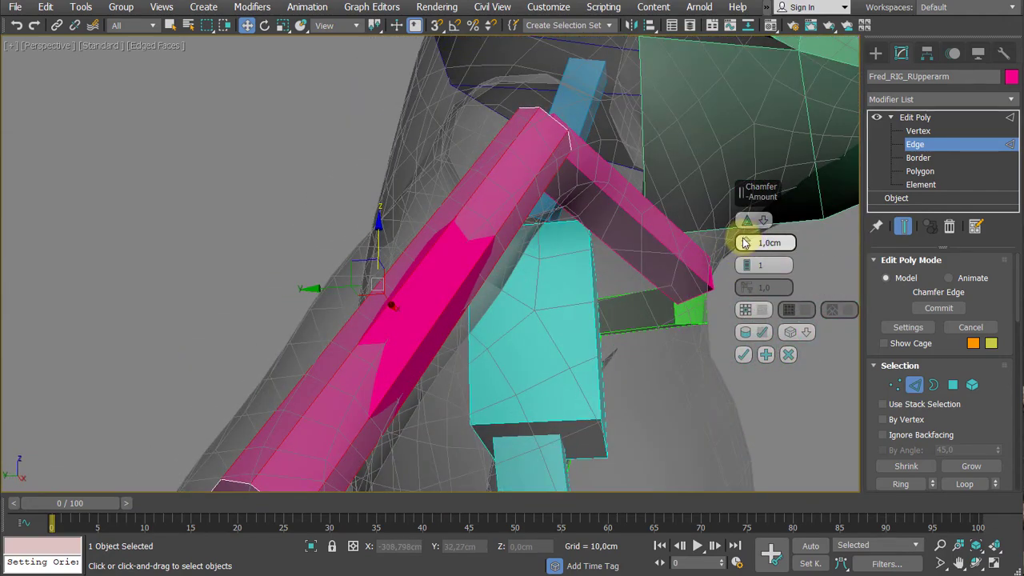
left_click_drag(744, 243, 744, 240)
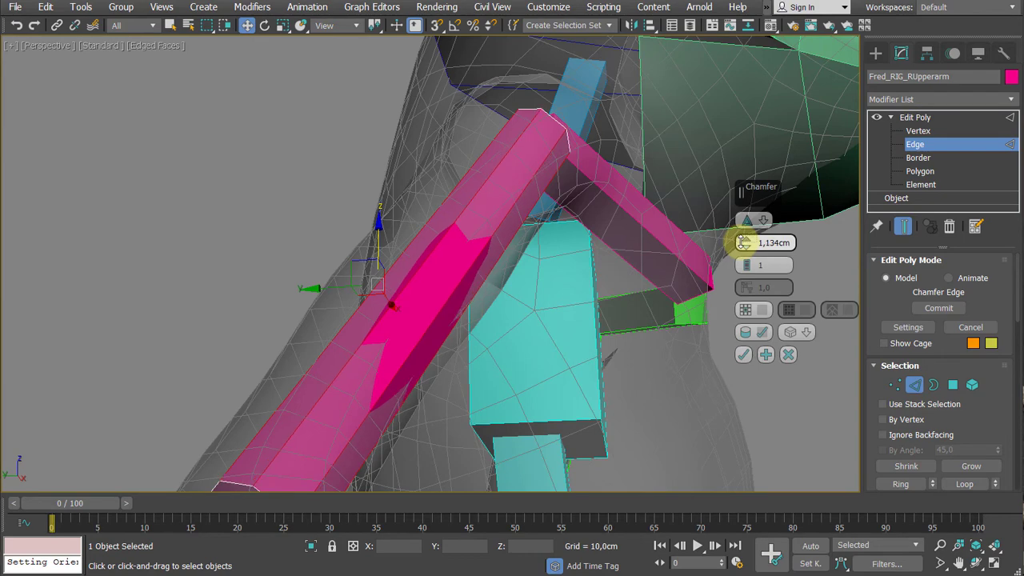
left_click(743, 354)
- Connect the upper arm bone's lengthwise edges with a loop around the middle and scale that loop up towards the frog mesh
middle_click_drag(633, 288, 507, 357, "alt")
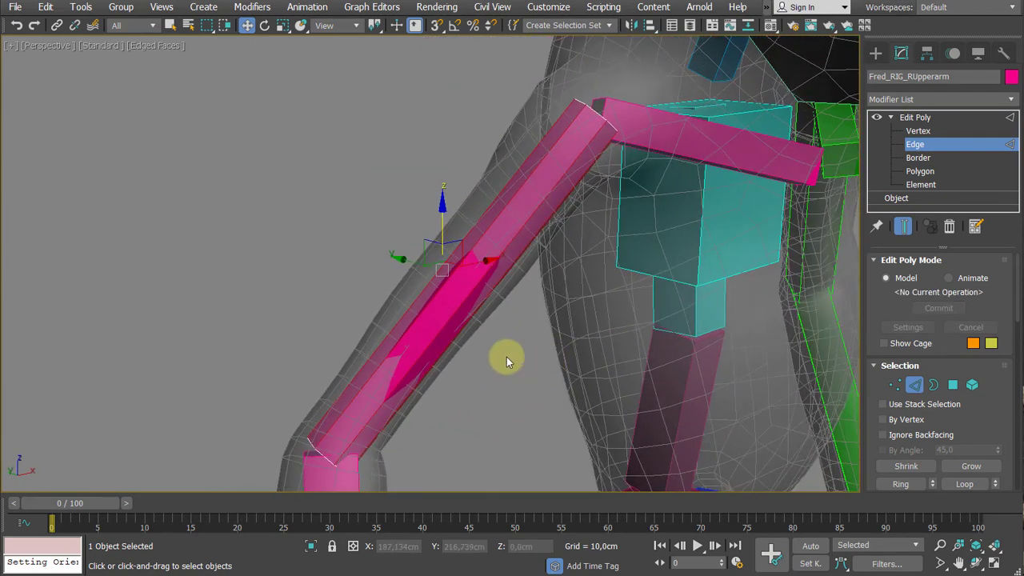
right_click(504, 356)
left_click(470, 405)
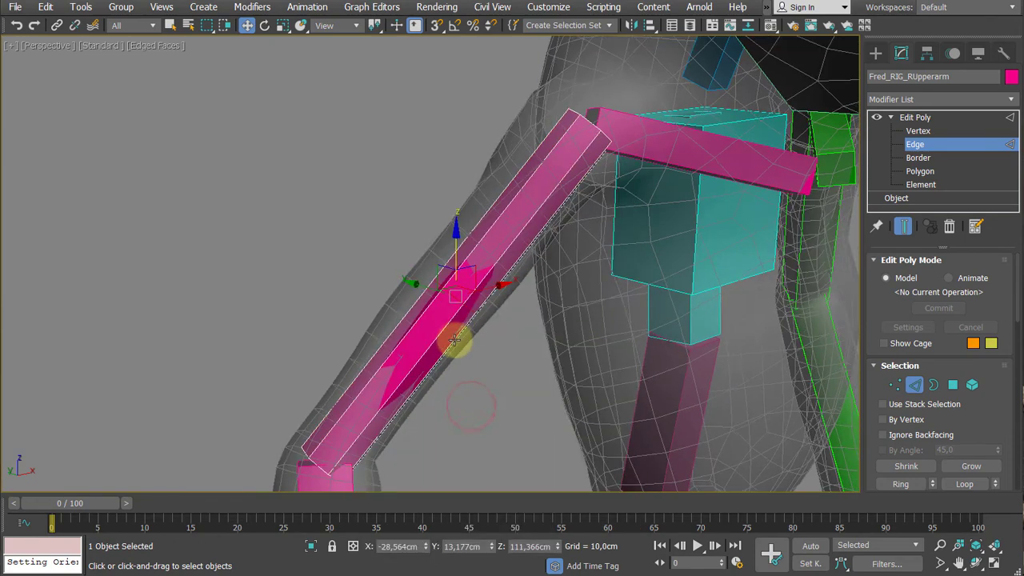
key("r")
left_click_drag(464, 290, 471, 244)
scroll(490, 242, "down", 2)
middle_click_drag(490, 243, 523, 268, "alt")
scroll(512, 252, "up", 2)
- Connect the lengthwise edges of the upper arm bone's shoulder half with a new loop and scale it to about 121%
left_click_drag(463, 136, 579, 278)
middle_click_drag(566, 277, 494, 315)
right_click(514, 301)
left_click(481, 352)
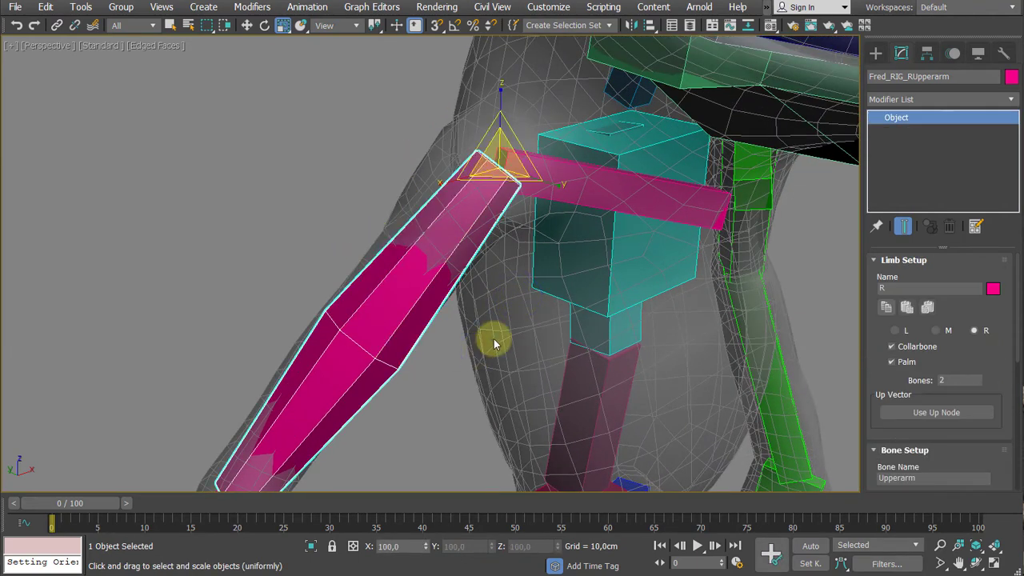
key("ctrl+z")
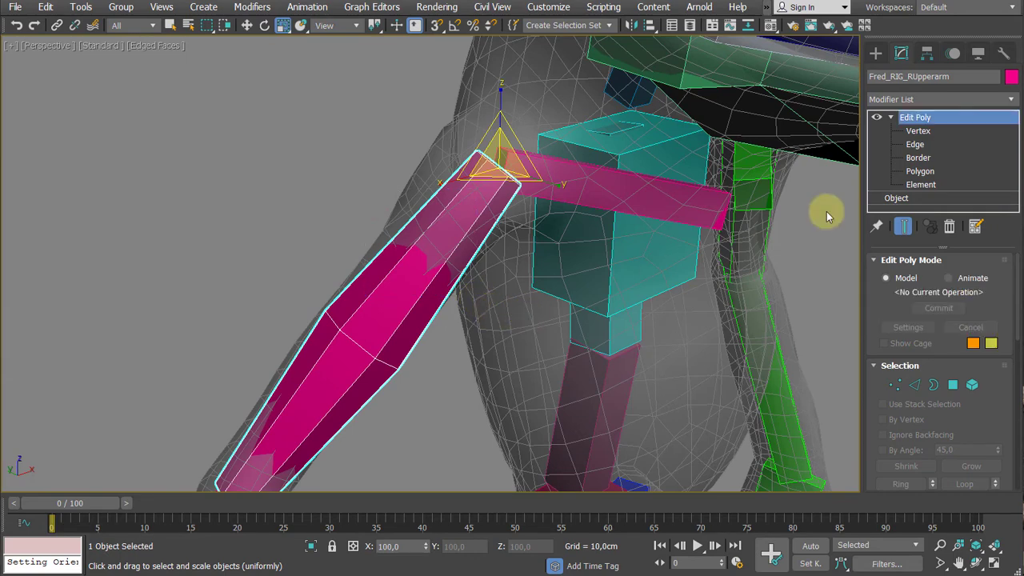
left_click(914, 144)
middle_click_drag(434, 256, 419, 227, "alt")
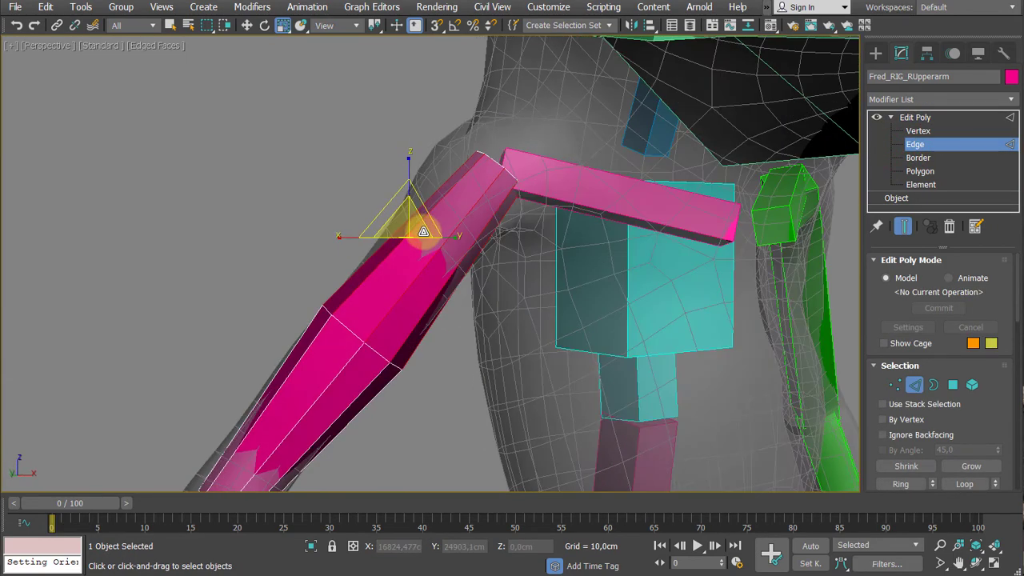
right_click(418, 226)
left_click(397, 285)
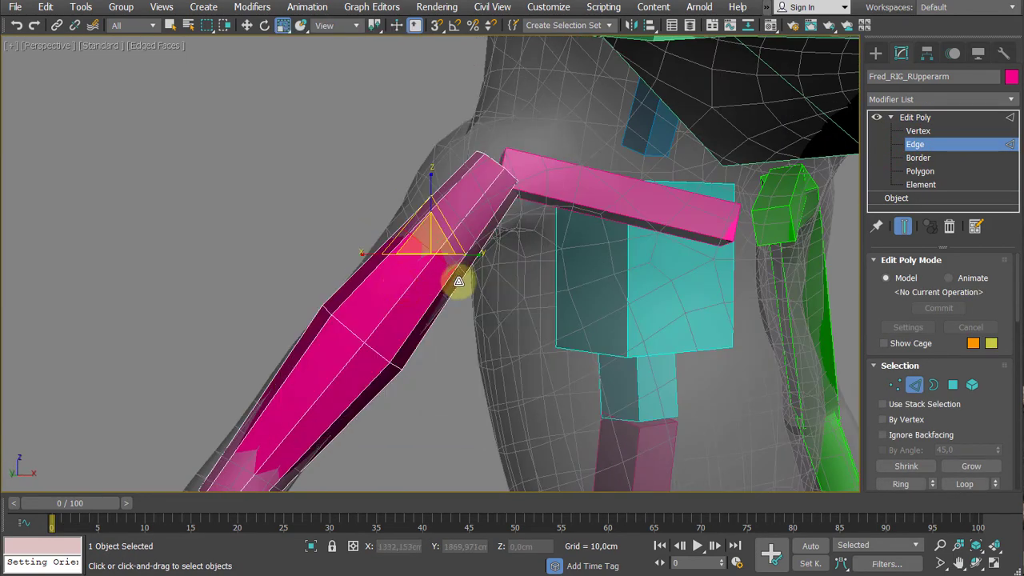
middle_click_drag(464, 280, 421, 233, "alt")
mouse_move(422, 231)
left_mouse_down()
mouse_move(421, 213)
mouse_move(421, 229)
left_mouse_up()
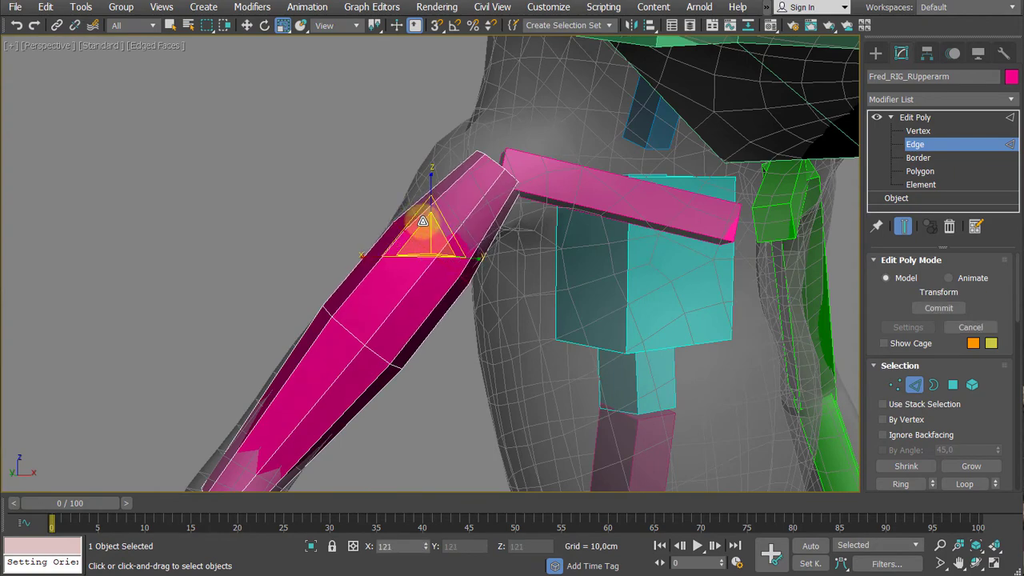
- Move the new shoulder-side edge loop of the upper arm bone to about Y 10.97 cm
middle_click_drag(420, 229, 343, 225, "alt")
key("w")
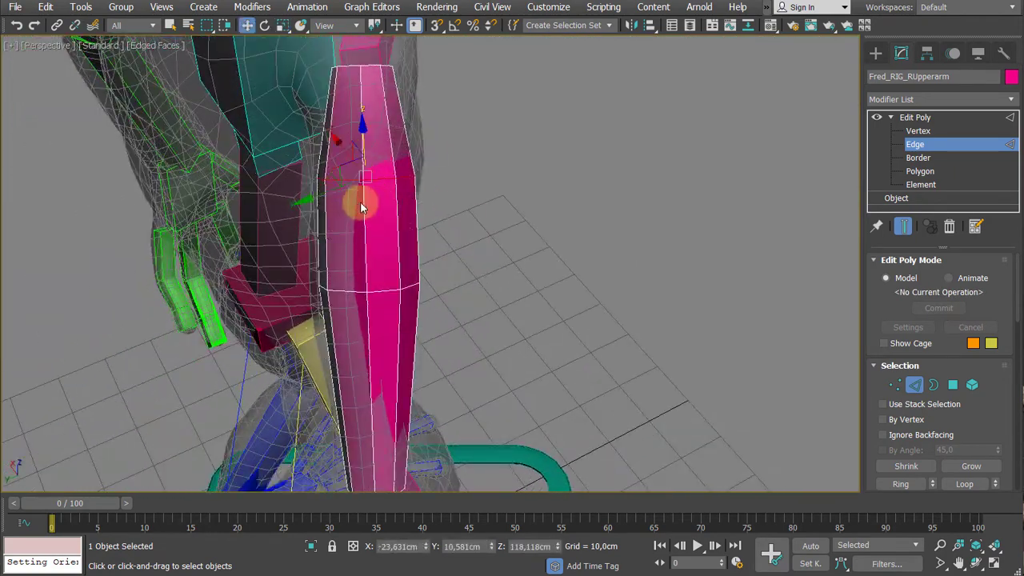
left_click_drag(319, 194, 314, 199)
- At vertex level, select the middle loop's vertices on the upper arm bone and move them to about Y 13.49 cm
middle_click_drag(437, 269, 456, 224)
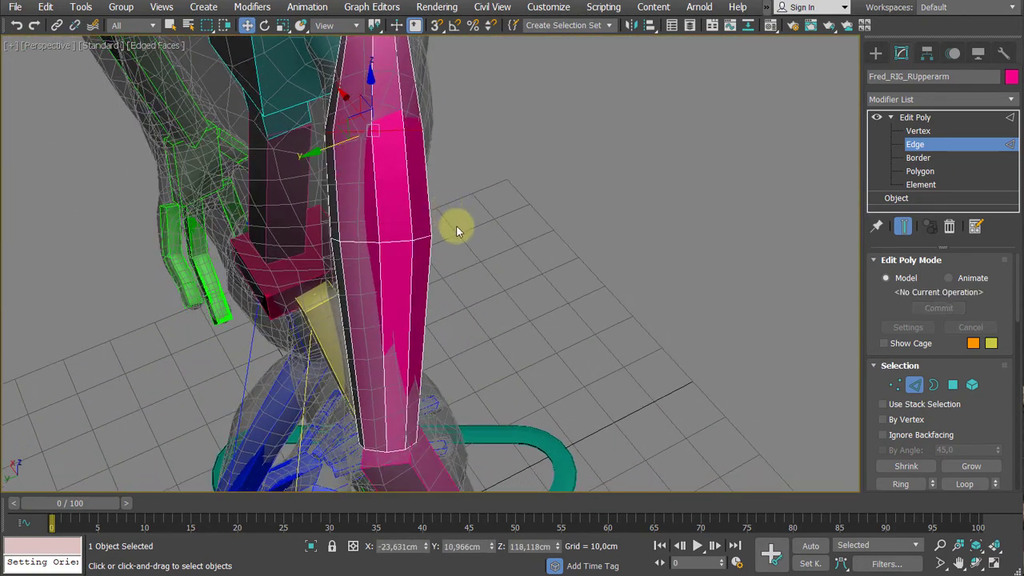
left_click(512, 199)
key("1")
left_click(349, 267)
left_click_drag(336, 254, 332, 251)
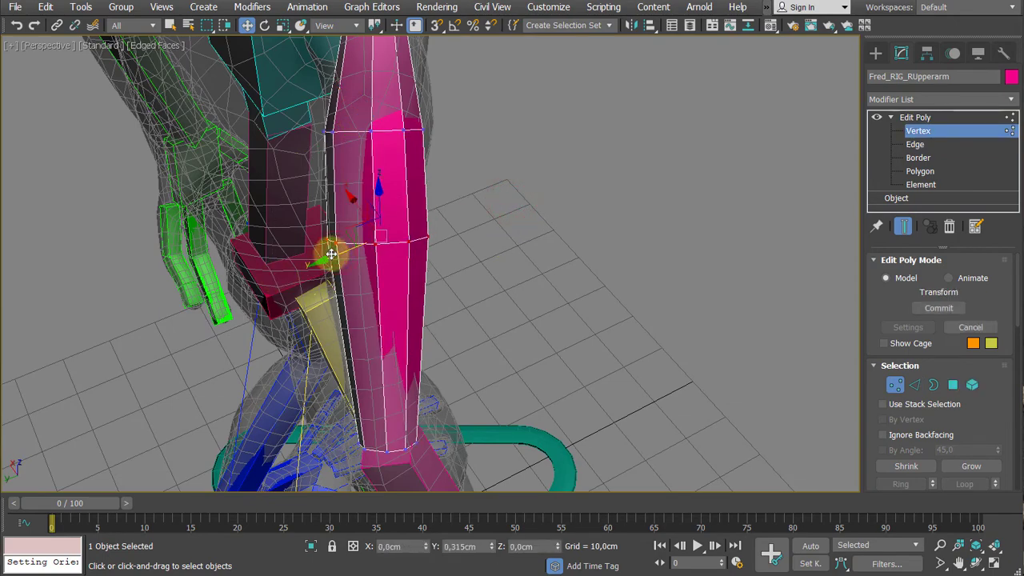
middle_click_drag(449, 288, 506, 220, "alt")
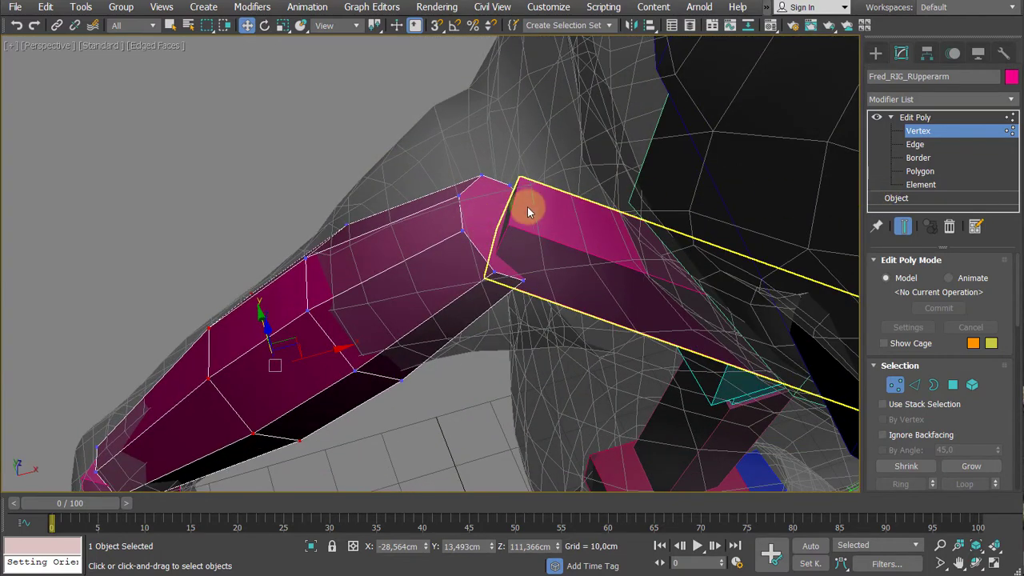
- At polygon level, extrude the shoulder-end polygon of the right upper arm bone slightly outward
key("3")
left_click(482, 220)
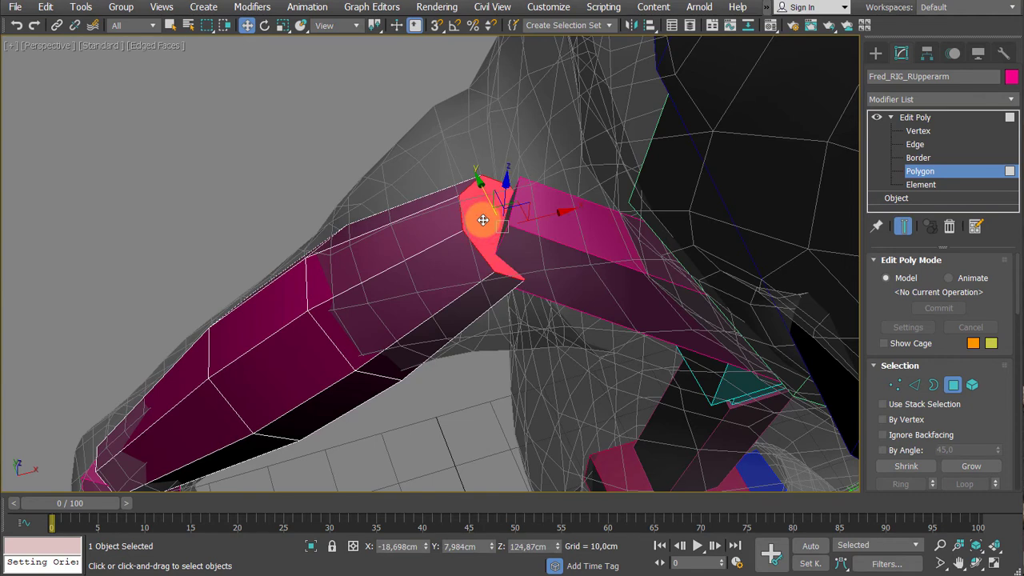
key("q")
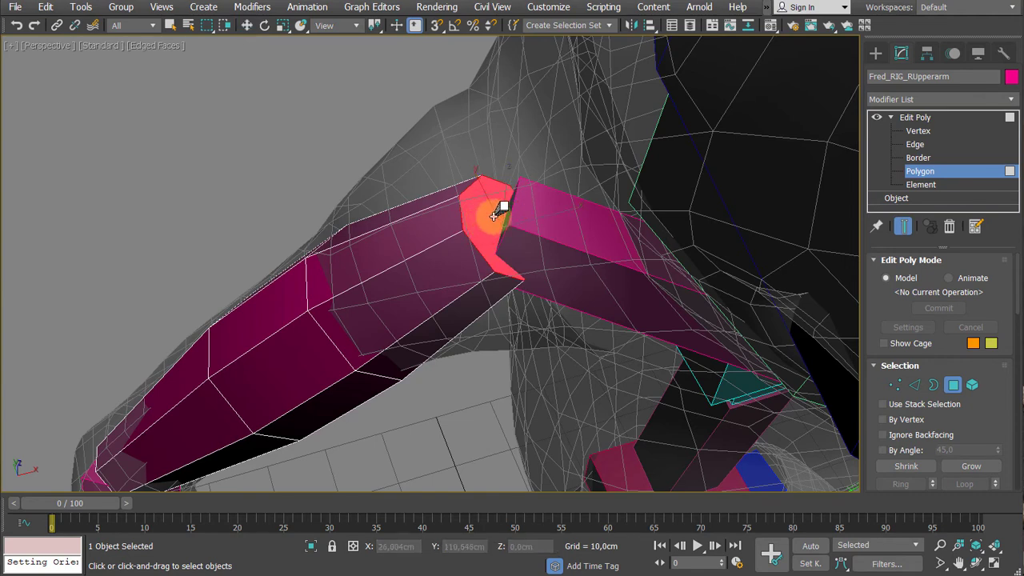
left_click_drag(496, 214, 496, 210)
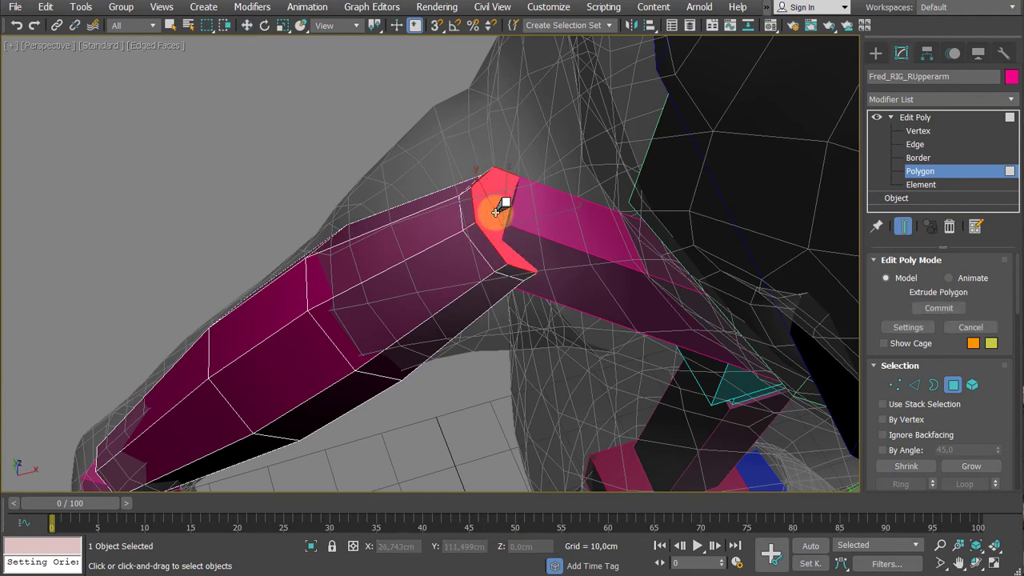
- Move the extruded shoulder cap to about X -17.93, Y 7.58, Z 125.92 cm and scale it down to round the end
key("w")
left_click_drag(497, 227, 539, 209)
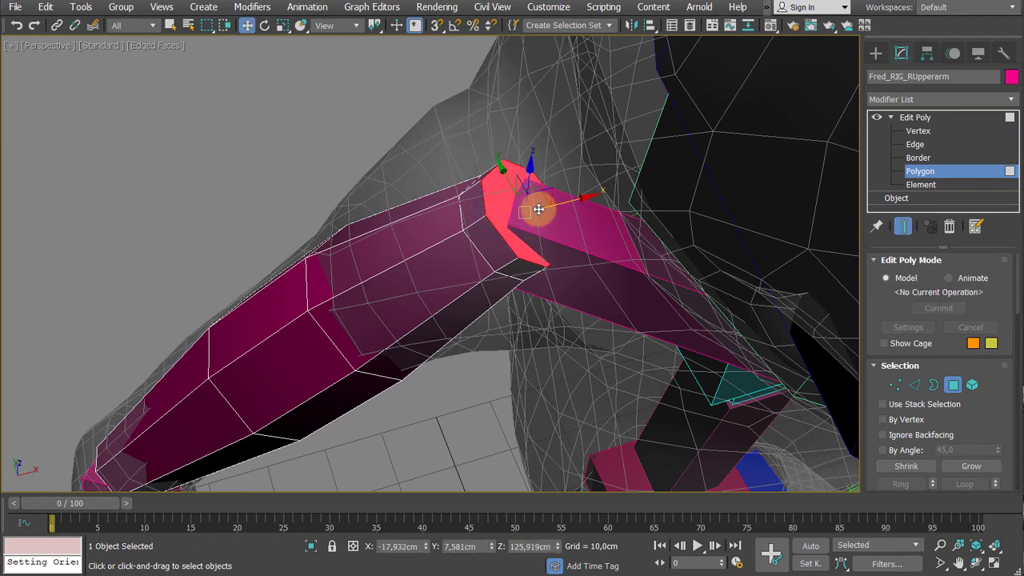
key("r")
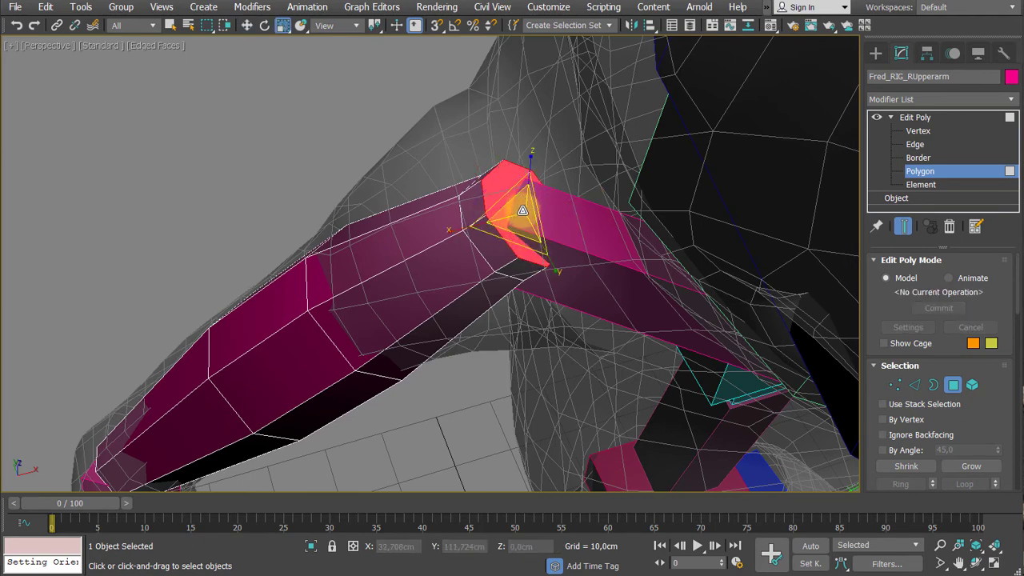
left_click_drag(522, 210, 522, 247)
- Extrude the elbow-end polygon of the upper arm bone slightly and scale the new cap down to about 67%
middle_click_drag(524, 262, 400, 295, "alt")
left_click(399, 295)
scroll(408, 290, "up", 2)
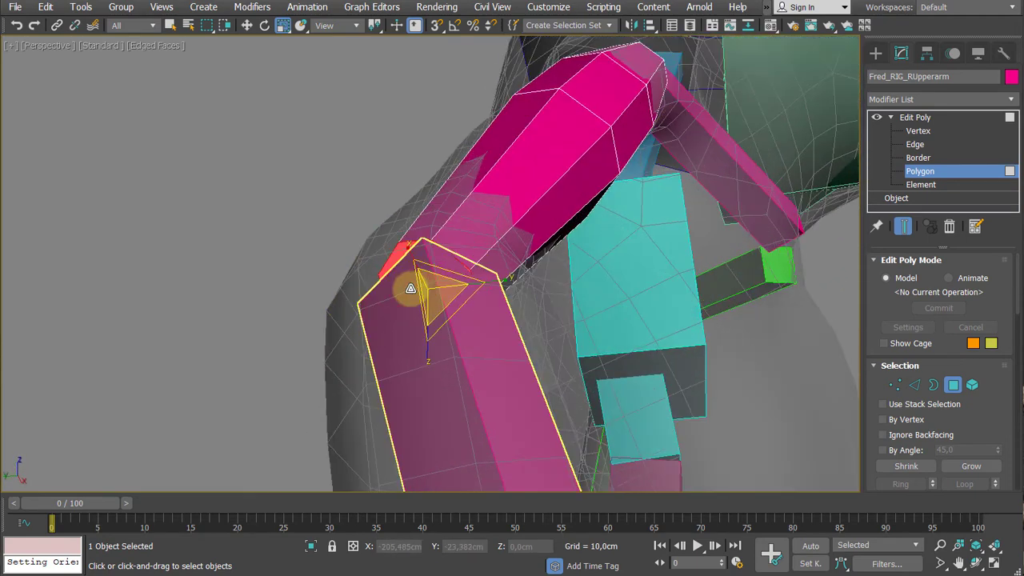
key("shift+e")
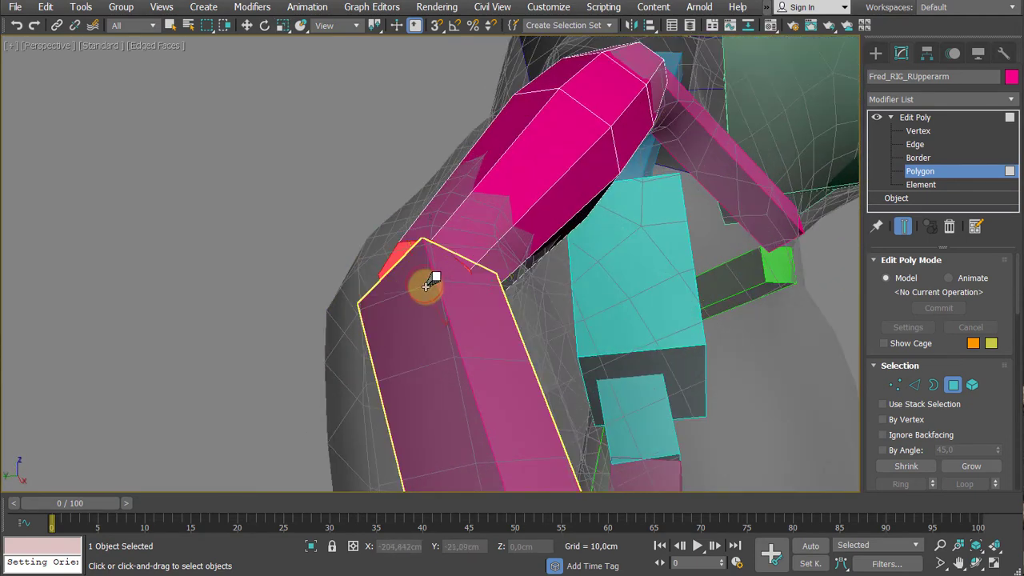
mouse_move(428, 285)
left_mouse_down()
mouse_move(441, 270)
mouse_move(444, 296)
left_mouse_up()
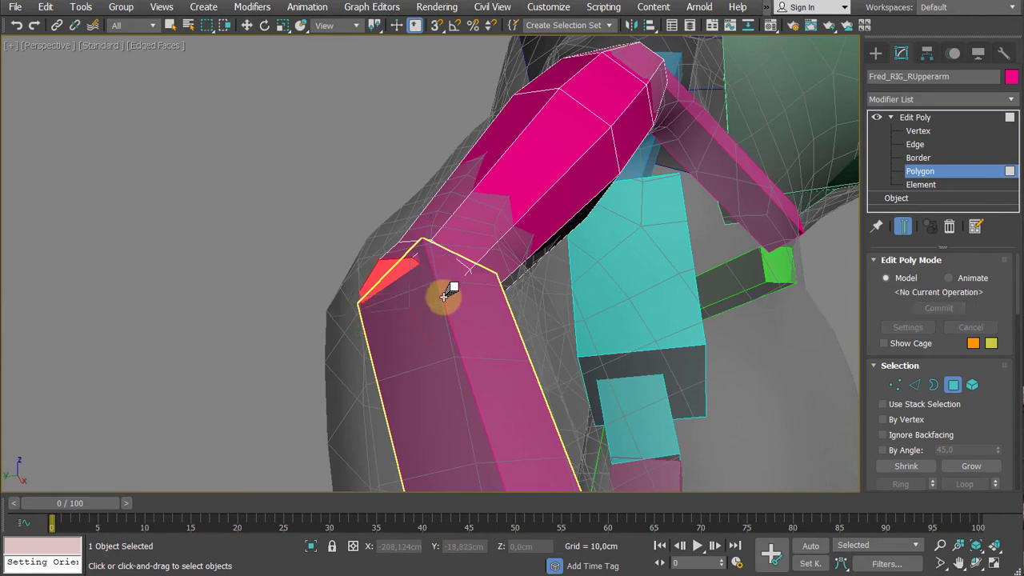
key("r")
middle_click_drag(448, 300, 425, 334, "alt")
left_click_drag(420, 292, 433, 328)
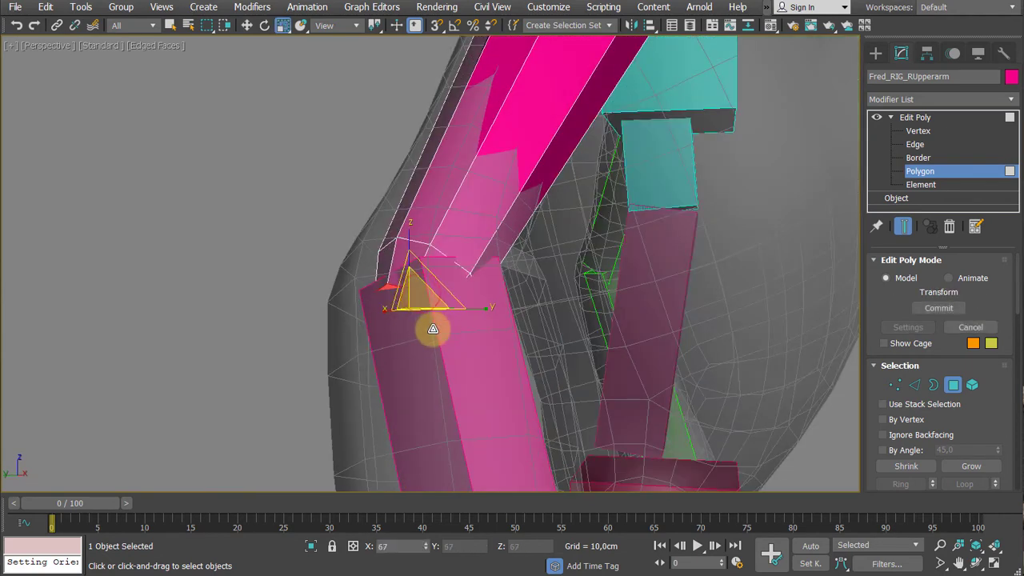
- Leave polygon level and copy the upper arm's Edit Poly modifier onto the right forearm bone
scroll(438, 332, "down", 3)
middle_click_drag(524, 199, 462, 246, "alt")
middle_click_drag(461, 246, 409, 285)
middle_click_drag(511, 176, 562, 213, "alt")
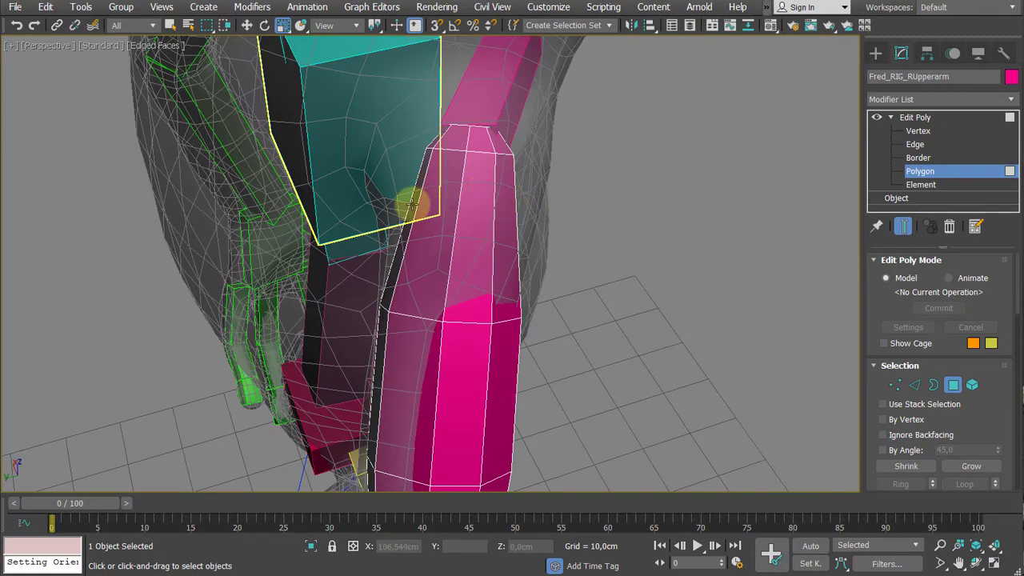
middle_click_drag(486, 202, 364, 141, "alt")
left_click(912, 117)
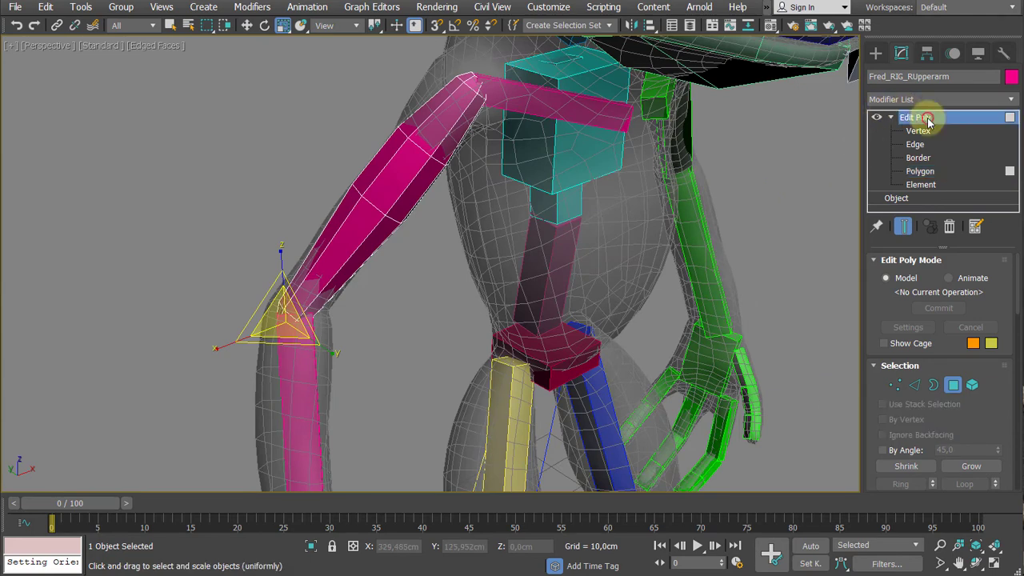
middle_click_drag(441, 126, 395, 171, "alt")
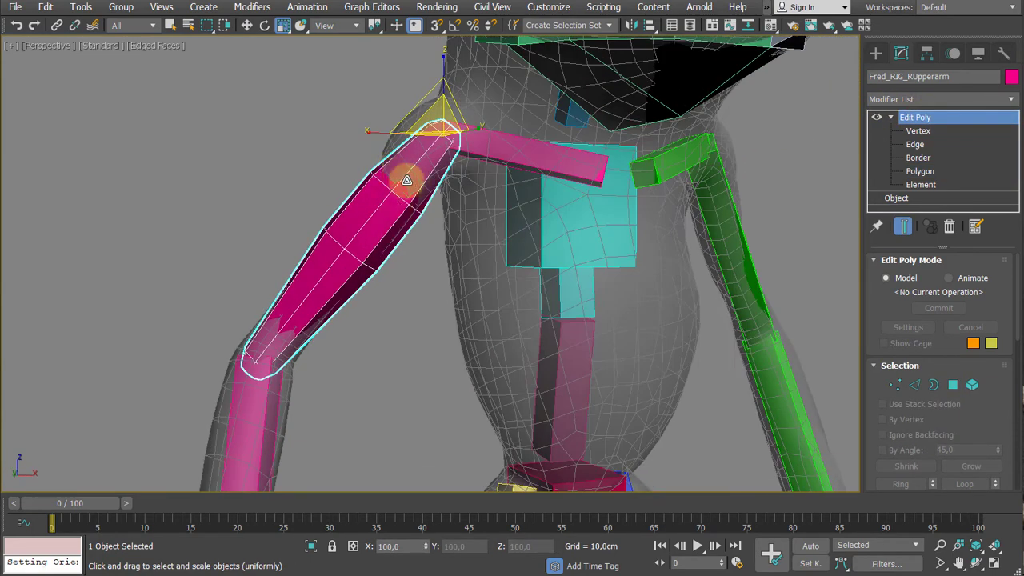
scroll(431, 173, "down", 5)
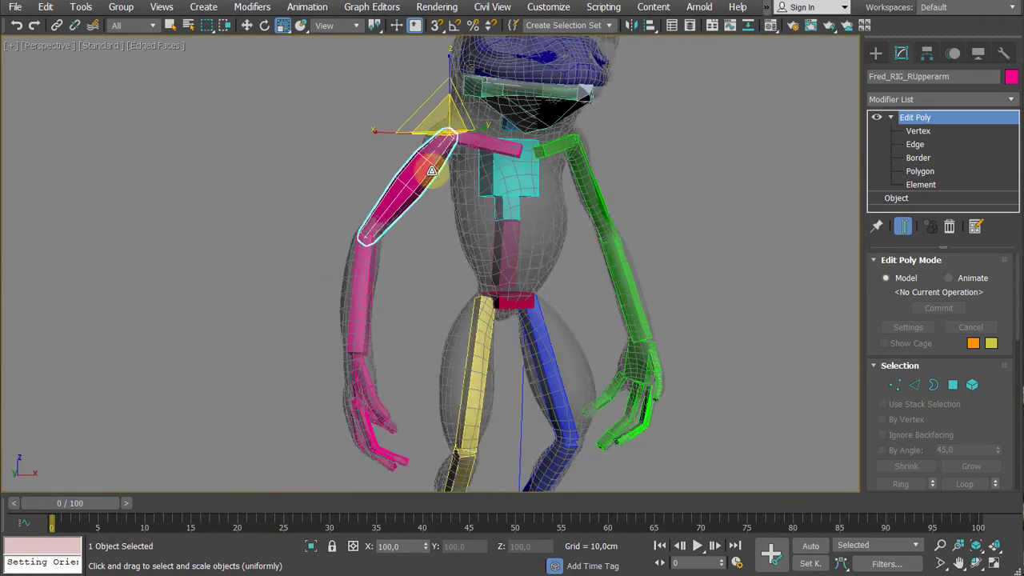
middle_click_drag(397, 215, 460, 183, "alt")
middle_click_drag(460, 183, 416, 244, "alt")
scroll(430, 217, "up", 3)
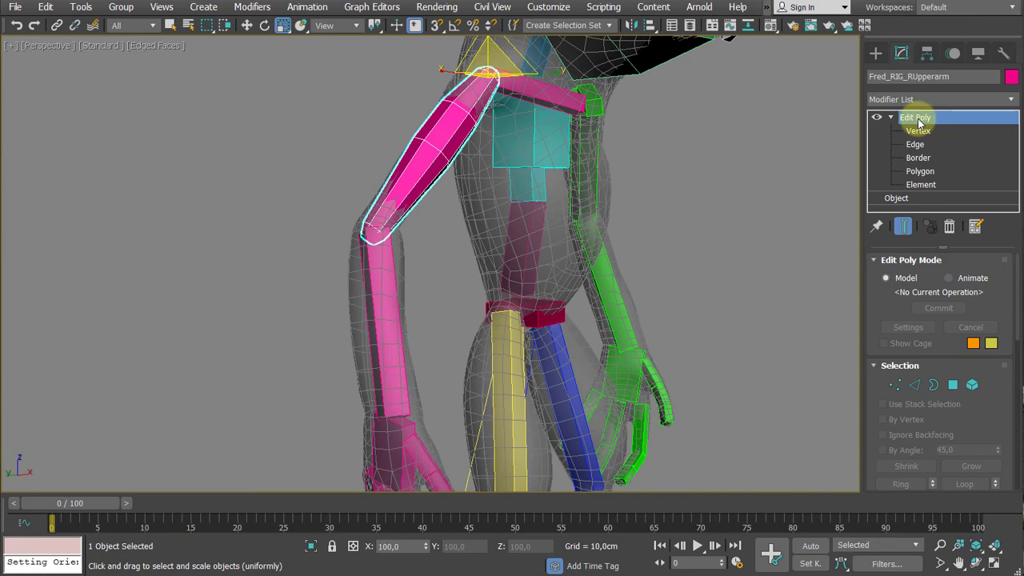
left_click_drag(920, 123, 386, 324)
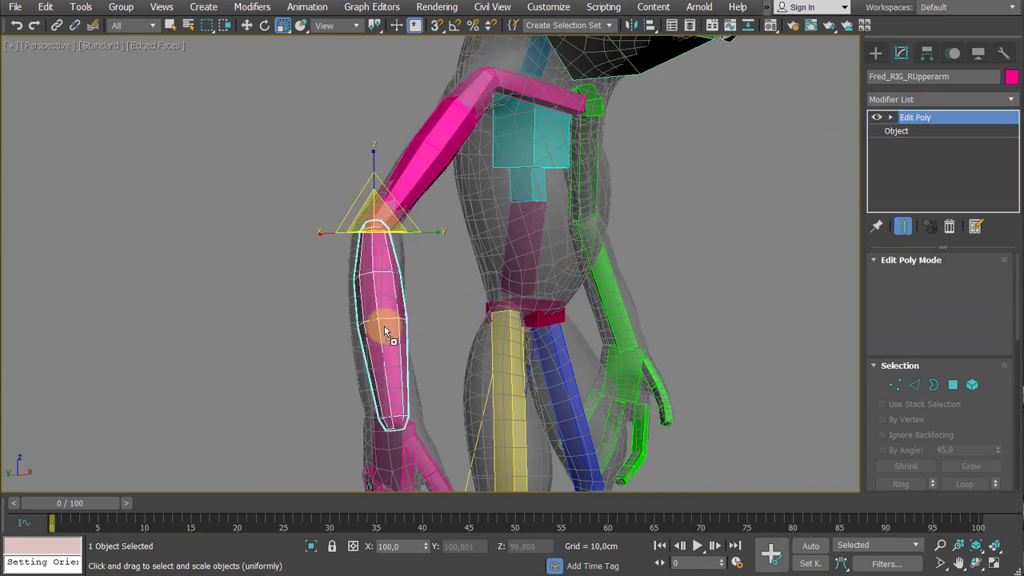
- Examine from several angles how the reshaped right forearm bone fits inside the frog mesh
middle_click_drag(385, 325, 315, 267, "alt")
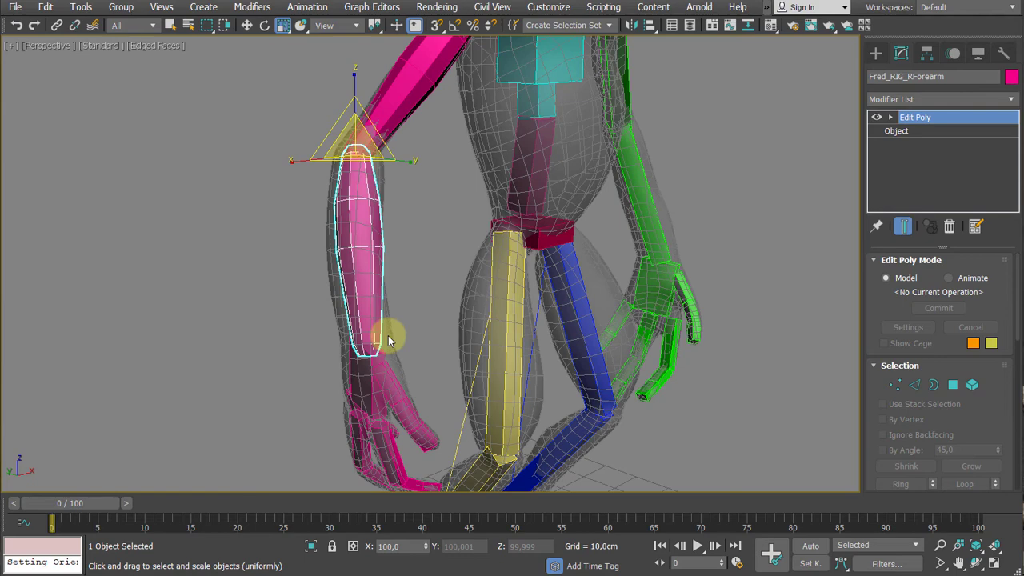
middle_click_drag(407, 305, 378, 320)
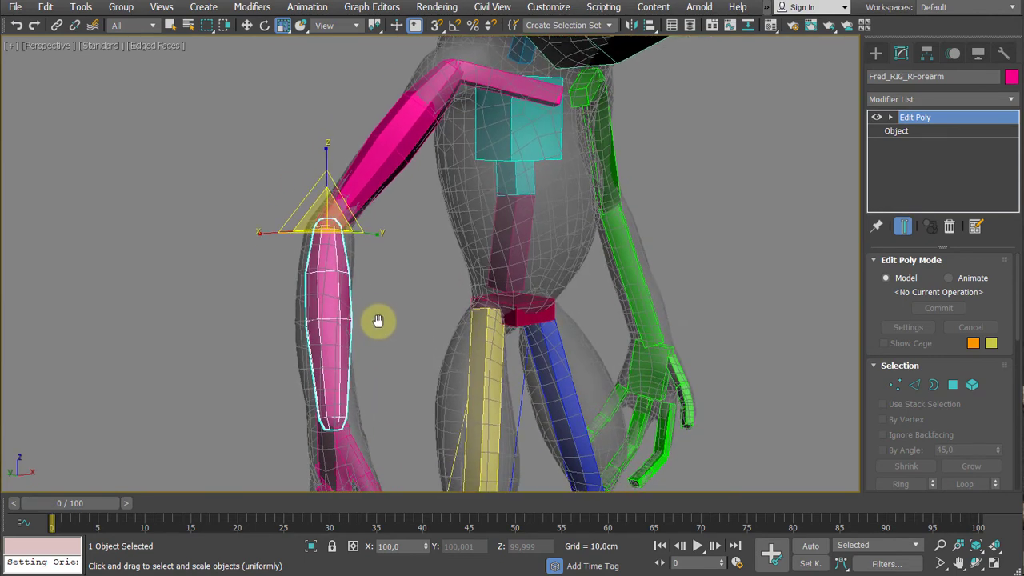
scroll(381, 320, "down", 5)
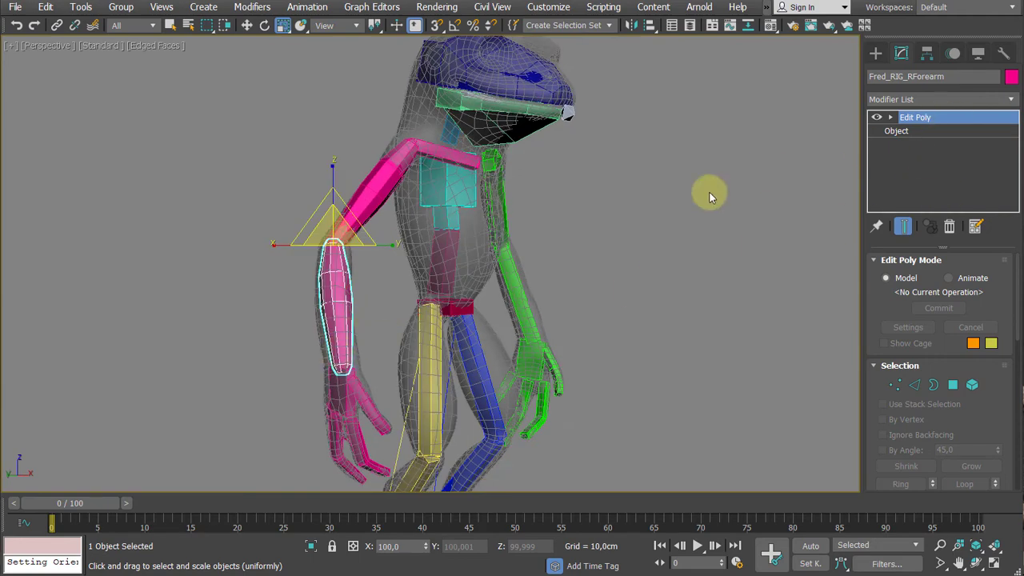
middle_click_drag(337, 327, 402, 282, "alt")
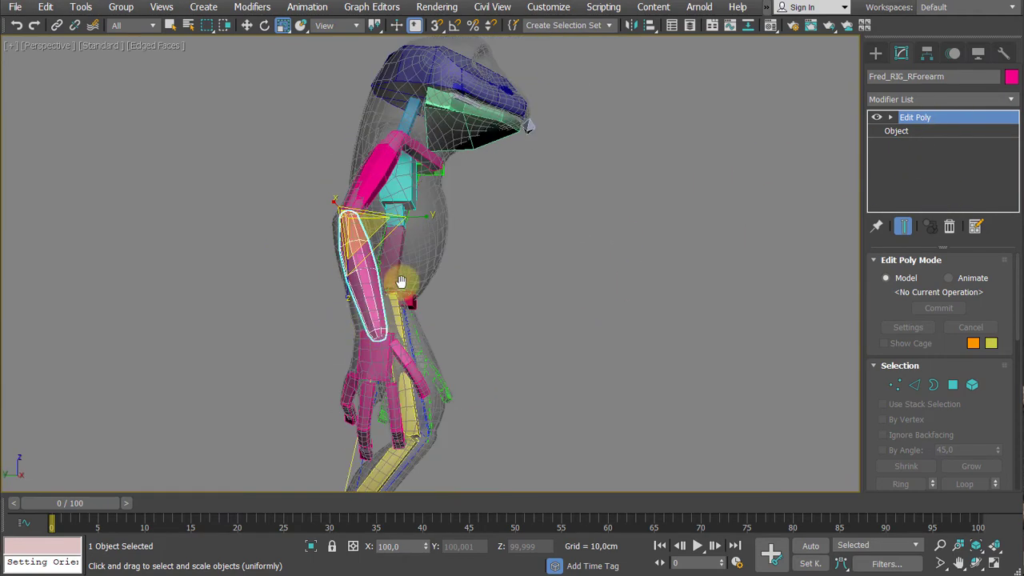
scroll(360, 324, "up", 5)
middle_click_drag(361, 311, 334, 177)
scroll(338, 216, "down", 4)
middle_click_drag(338, 226, 327, 322, "alt")
scroll(383, 218, "up", 4)
- Select the first bone of the right hand's Digit4 and add an Edit Poly modifier to it
left_click(396, 290)
scroll(395, 292, "up", 4)
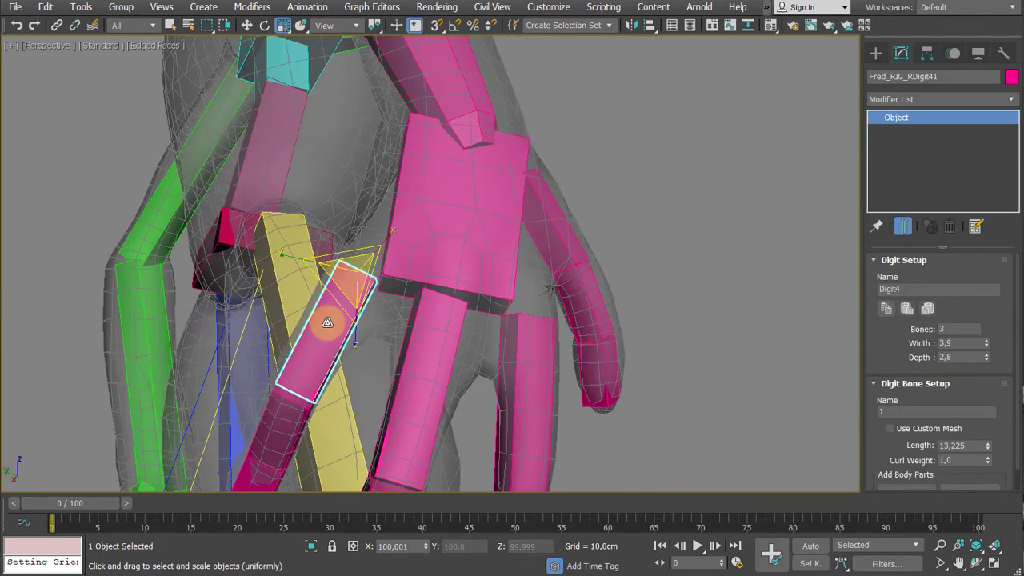
left_click(935, 98)
scroll(996, 152, "down", 5)
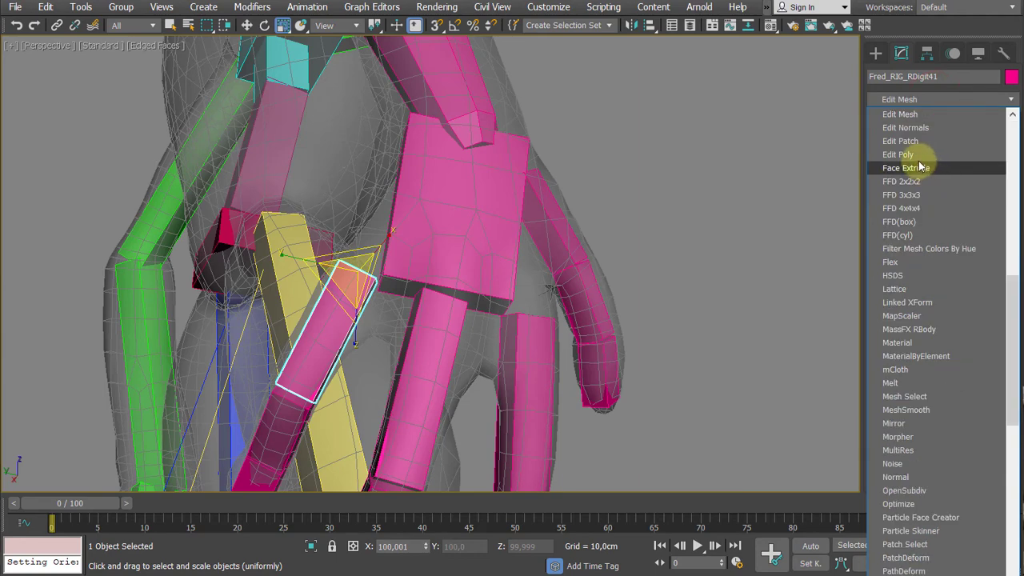
left_click(915, 159)
left_click(891, 119)
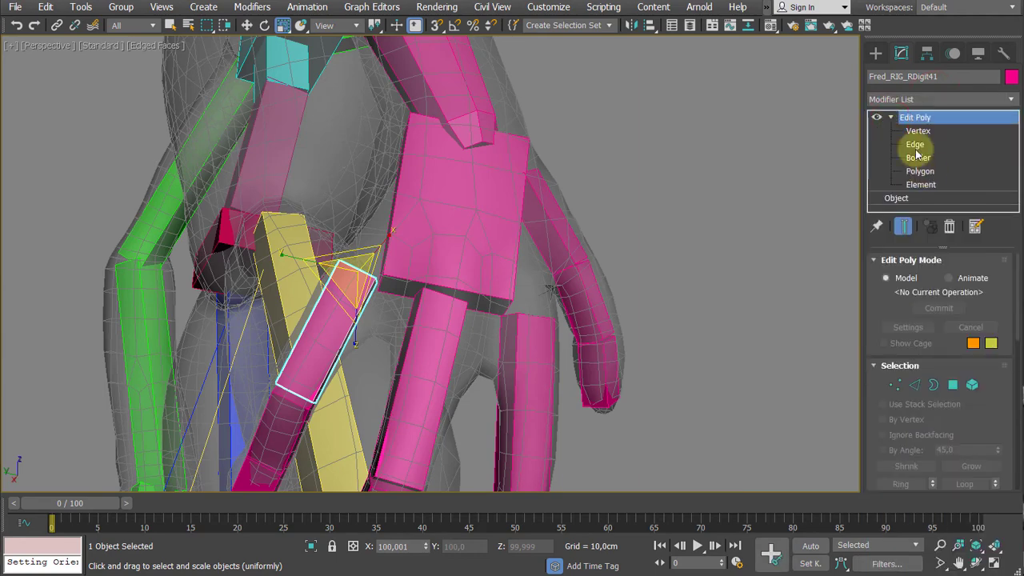
- Select the lengthwise edges of the Digit4 bone and chamfer them by 0.669 cm with 1 segment
left_click(915, 144)
middle_click_drag(429, 249, 442, 233)
scroll(442, 234, "up", 3)
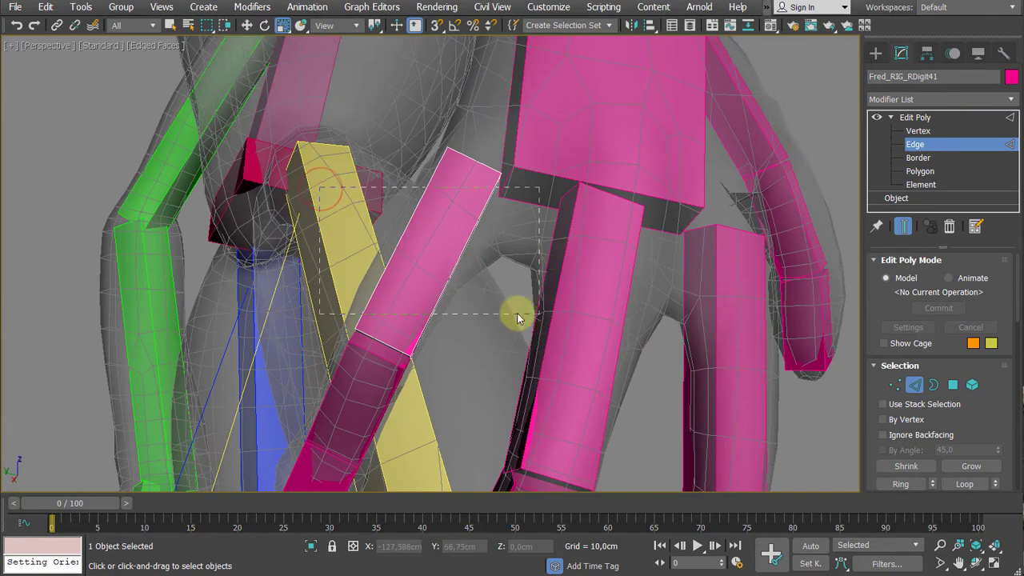
left_click(484, 295)
middle_click_drag(484, 295, 488, 319, "alt")
right_click(488, 319)
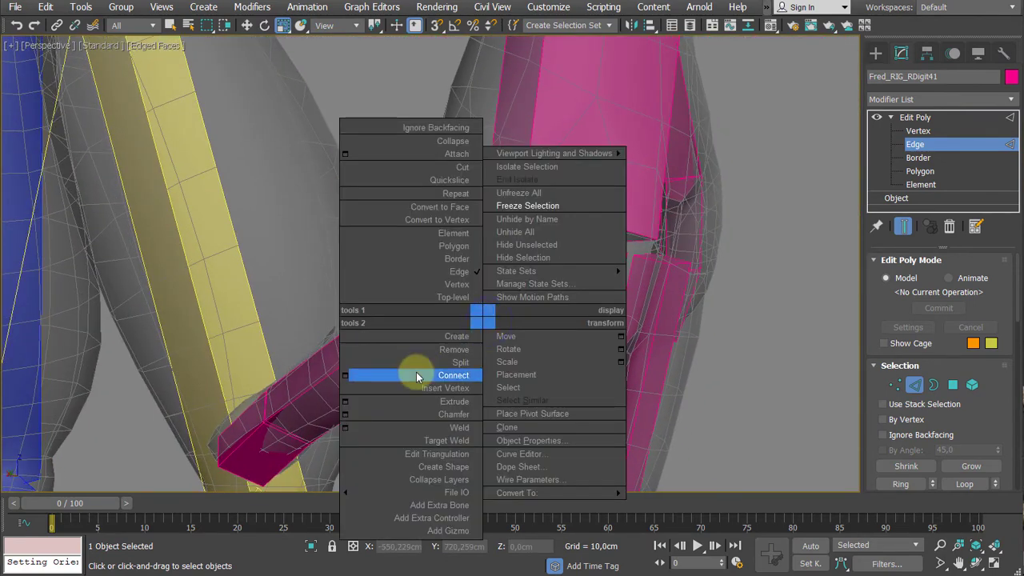
left_click(344, 414)
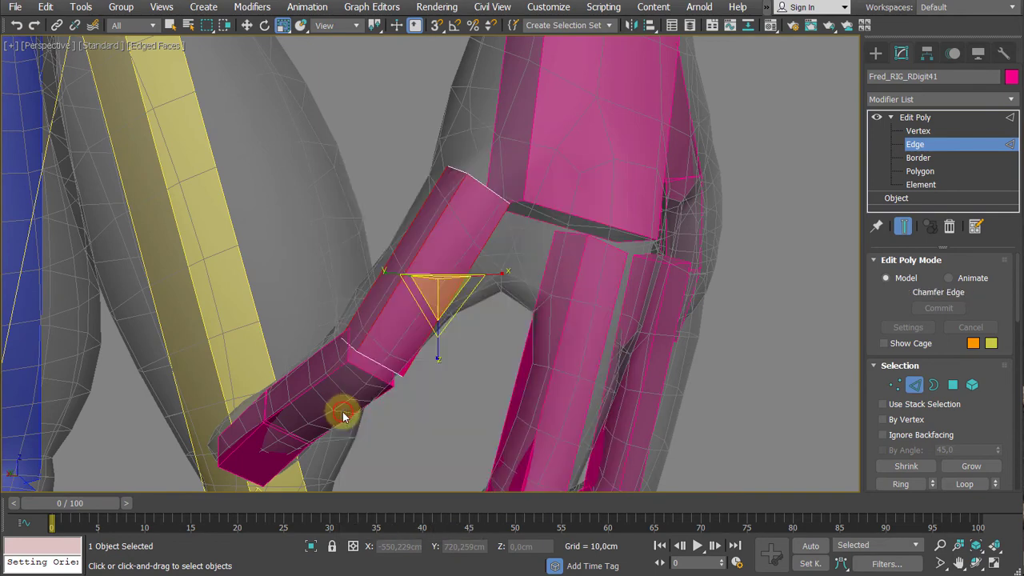
middle_click_drag(365, 247, 662, 276, "alt")
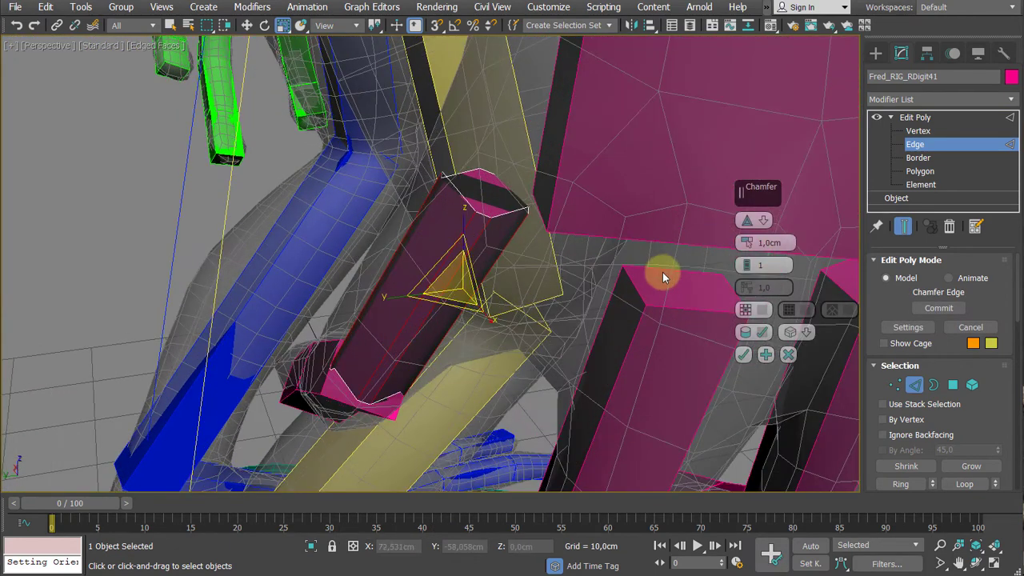
right_click(744, 246)
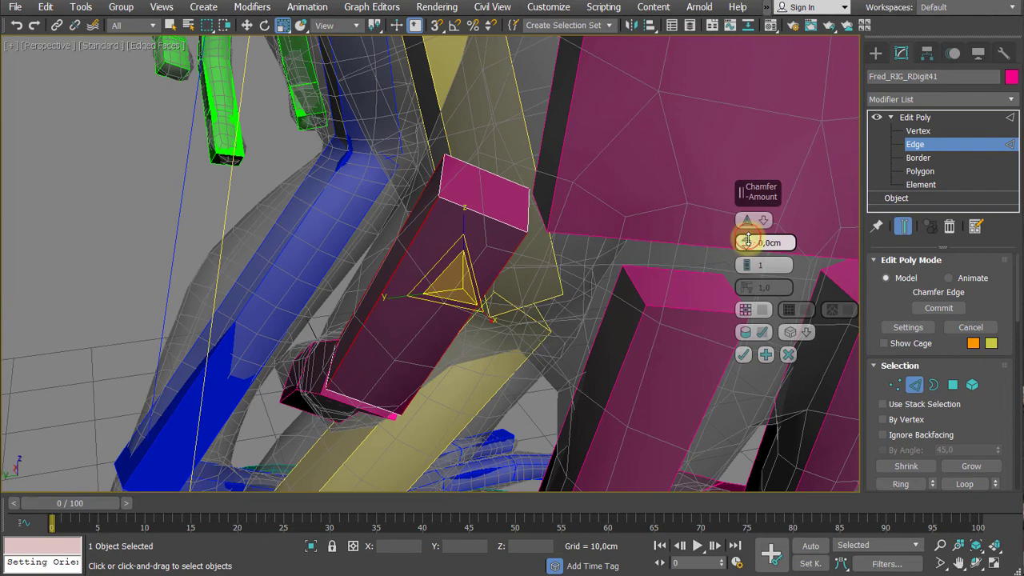
left_click_drag(747, 240, 746, 234)
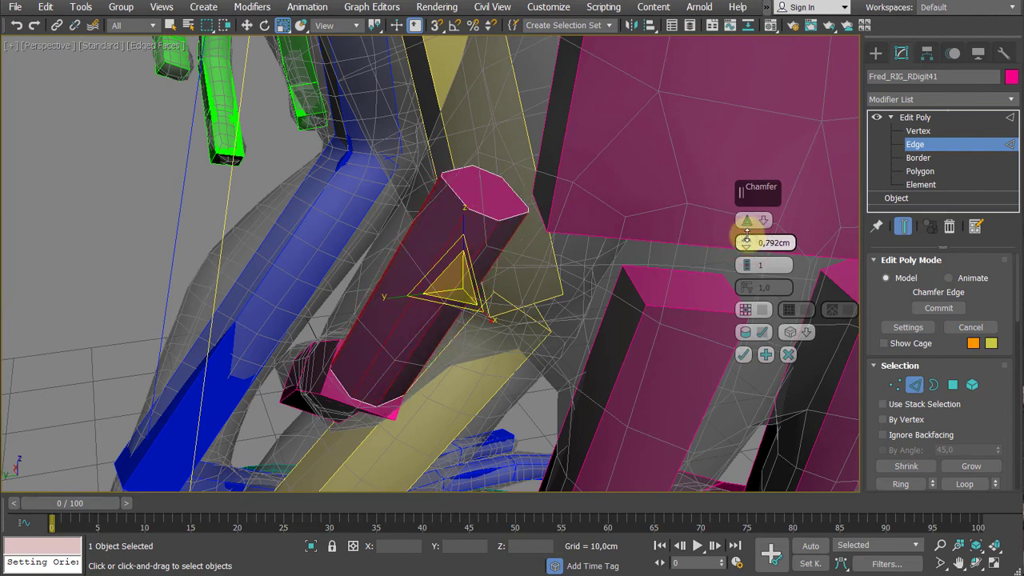
left_click(743, 357)
- Connect the Digit4 bone's lengthwise edges with 2 segments, keeping pinch and slide at 0
middle_click_drag(544, 377, 544, 323)
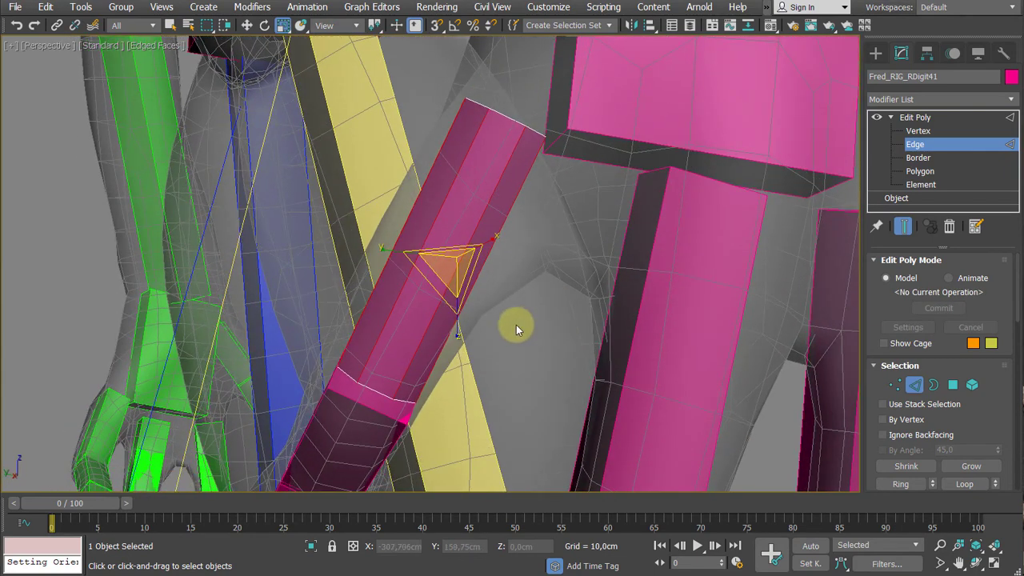
right_click(513, 323)
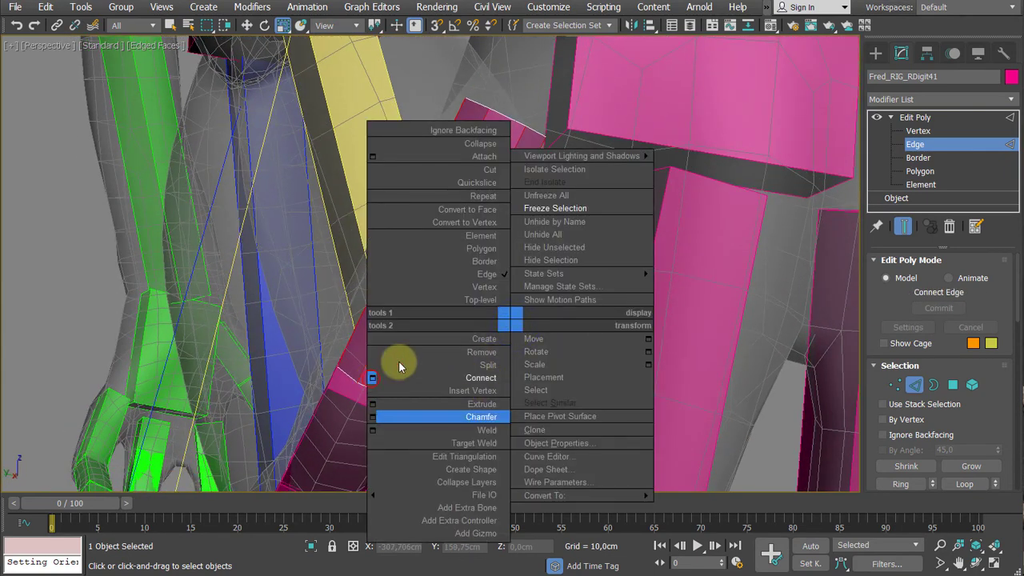
left_click(400, 376)
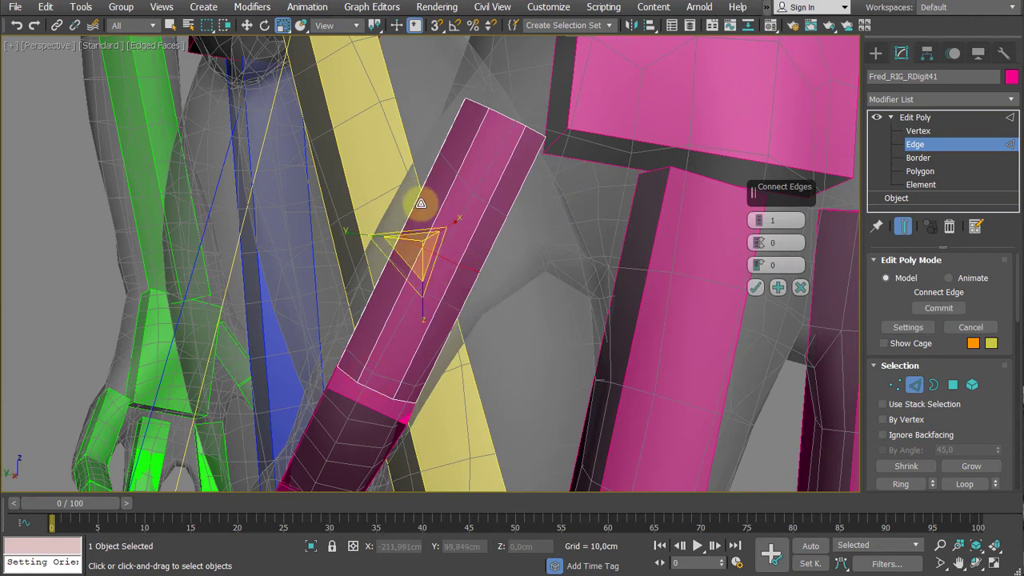
left_click(759, 217)
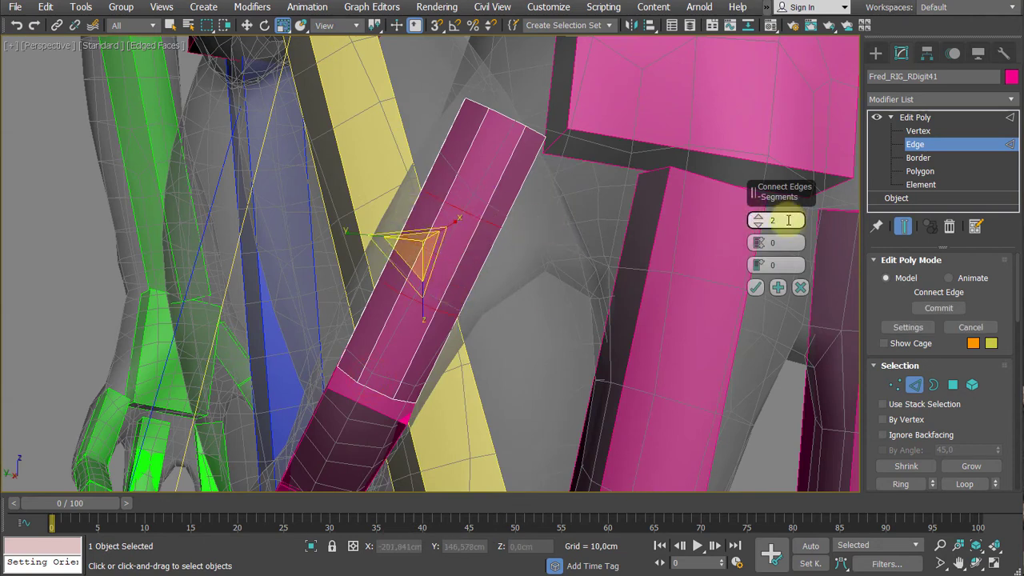
left_click(756, 287)
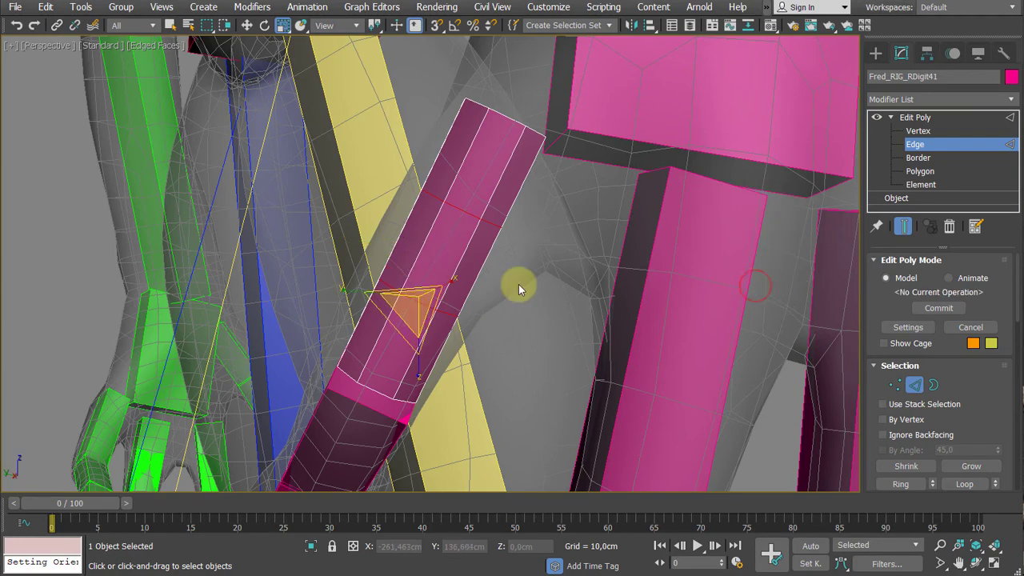
- Extrude the upper end polygon of the first Digit4 bone and scale the new face down to 87%
middle_click_drag(518, 284, 539, 274, "alt")
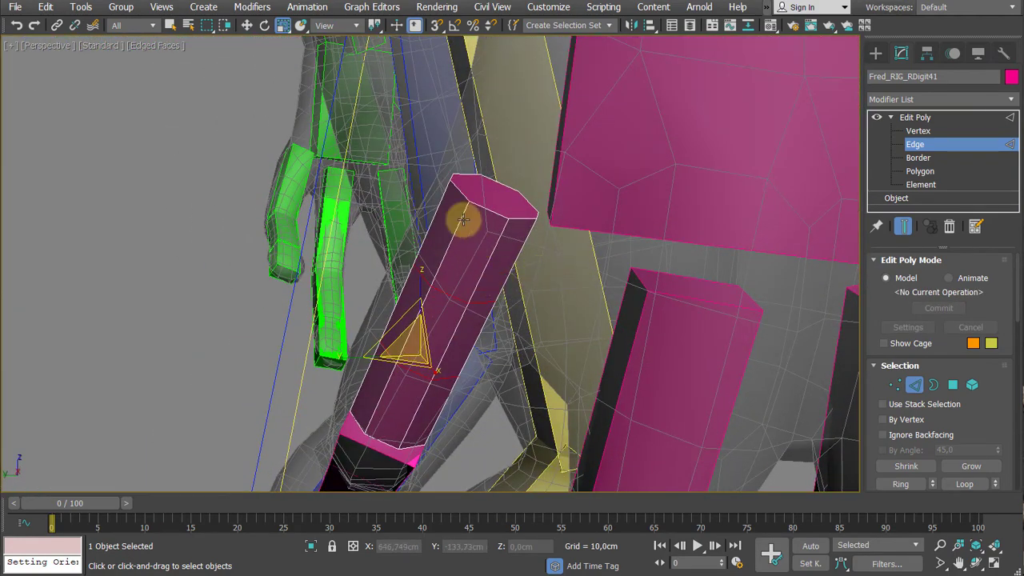
key("4")
left_click(493, 199)
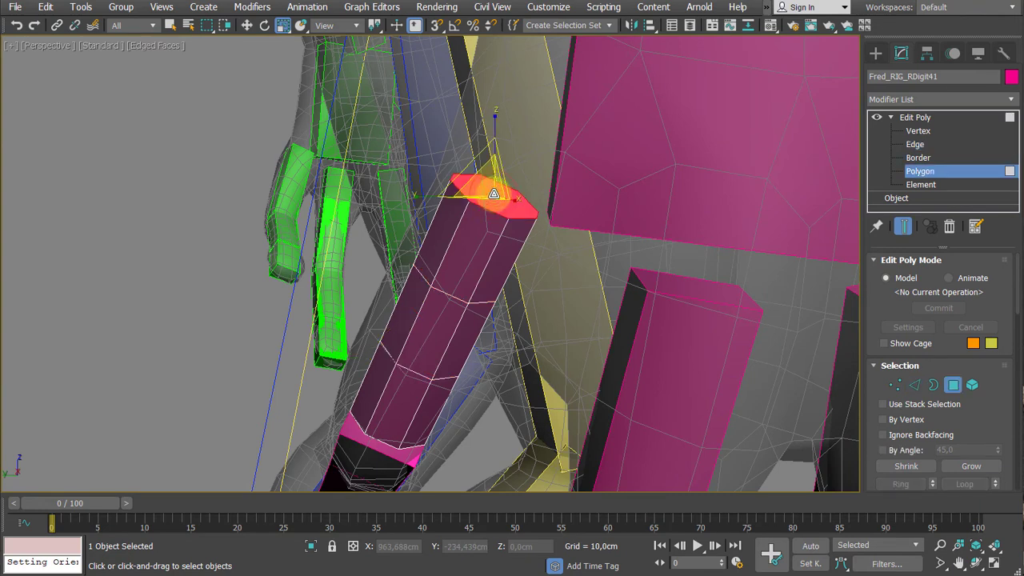
key("shift+e")
left_click_drag(495, 205, 496, 201)
key("r")
left_click_drag(500, 166, 502, 175)
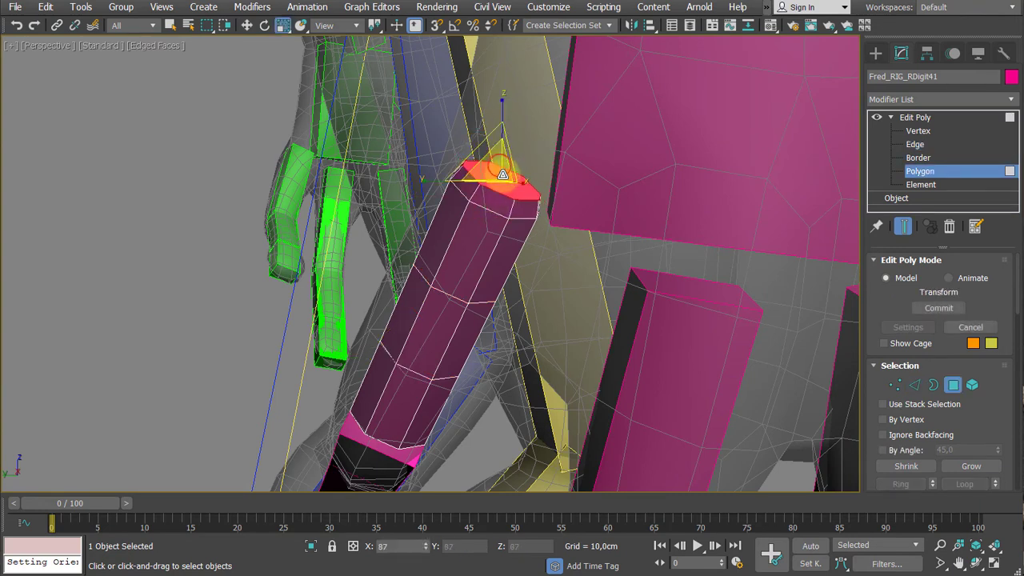
- Extrude the polygon at the opposite end of the first Digit4 bone and scale it down to 90%
middle_click_drag(455, 293, 441, 197, "alt")
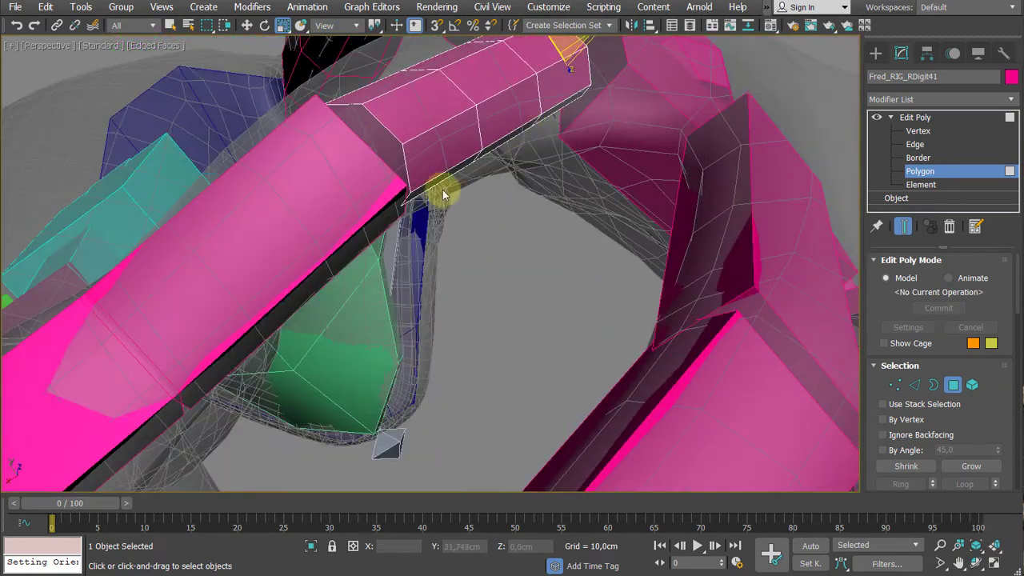
left_click(357, 152)
middle_click_drag(357, 153, 360, 170, "alt")
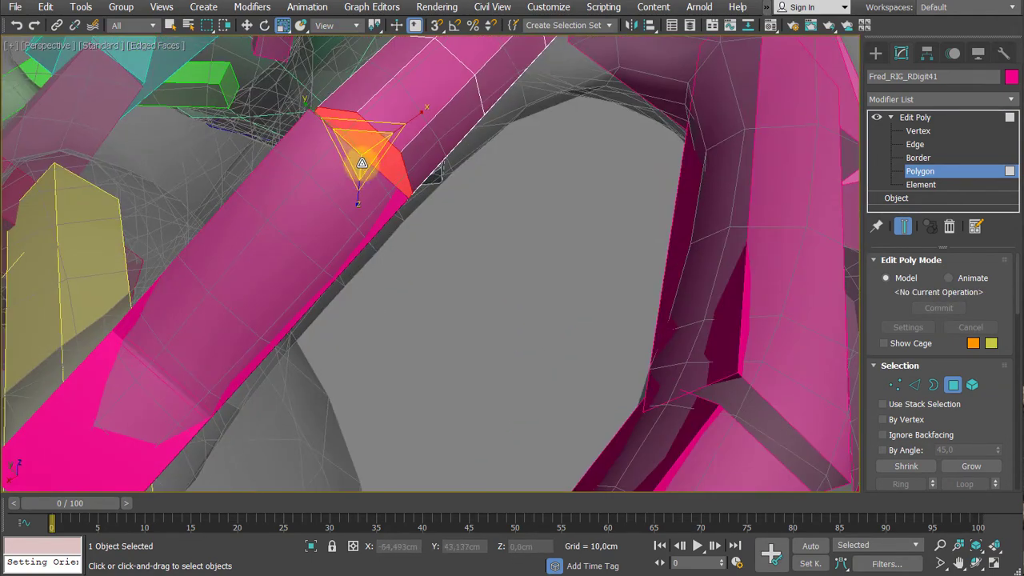
key("shift+e")
left_click_drag(362, 163, 368, 156)
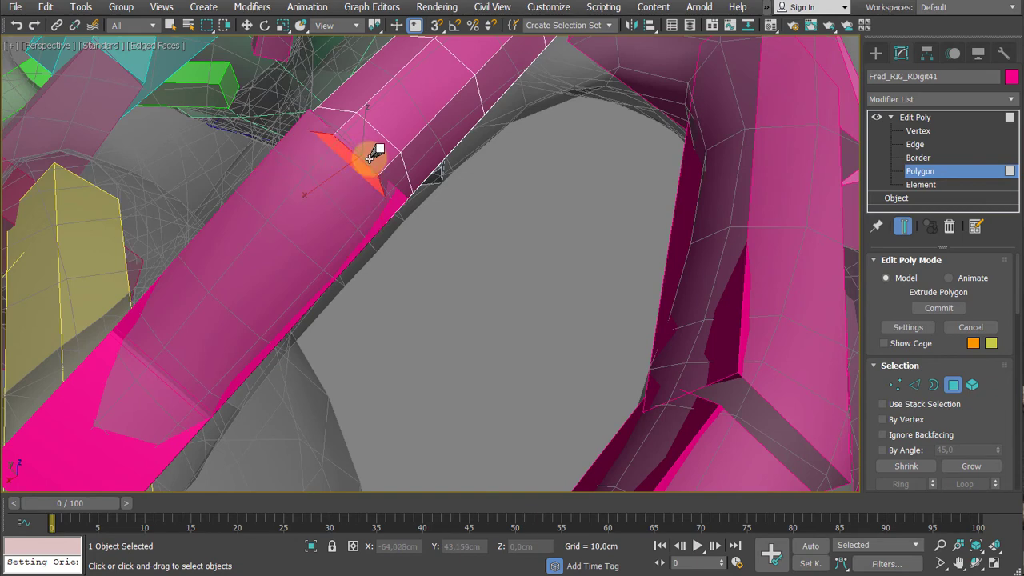
key("r")
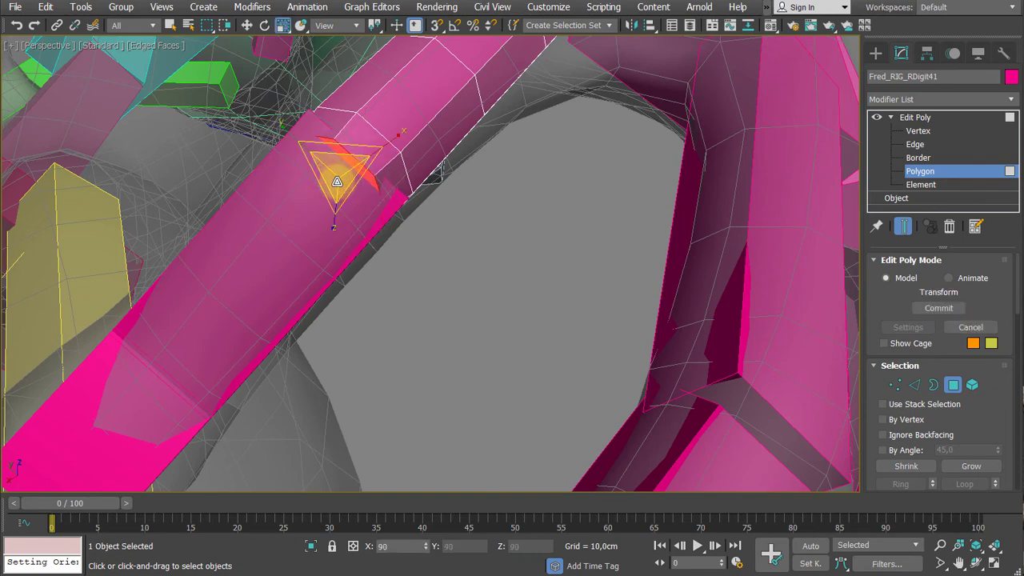
- Copy the Edit Poly modifier from the first Digit4 bone onto the finger's second and third bones
middle_click_drag(355, 206, 416, 364, "alt")
left_click(933, 118)
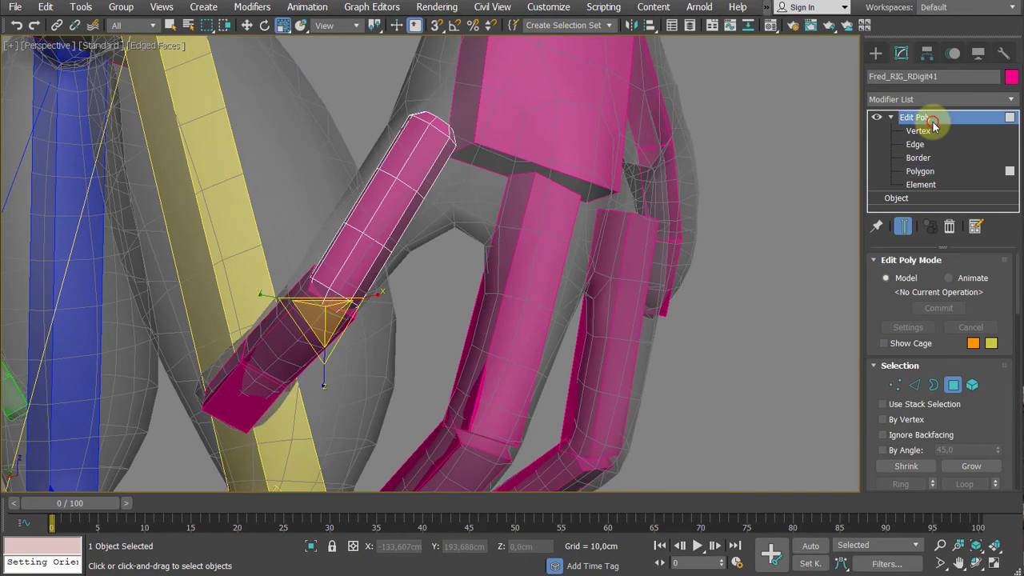
left_click(313, 344)
middle_click_drag(313, 344, 424, 315, "alt")
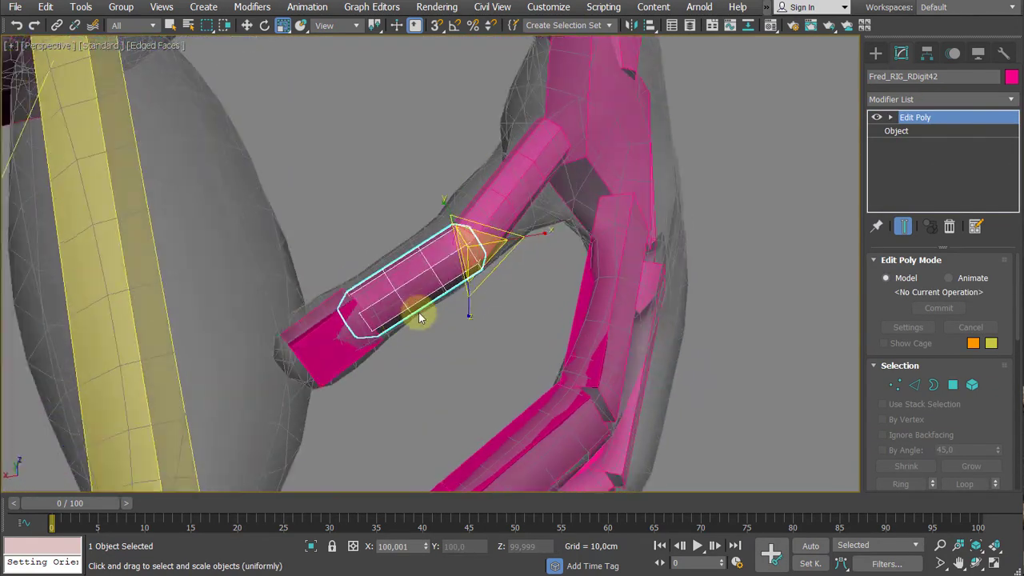
left_click_drag(931, 119, 307, 335)
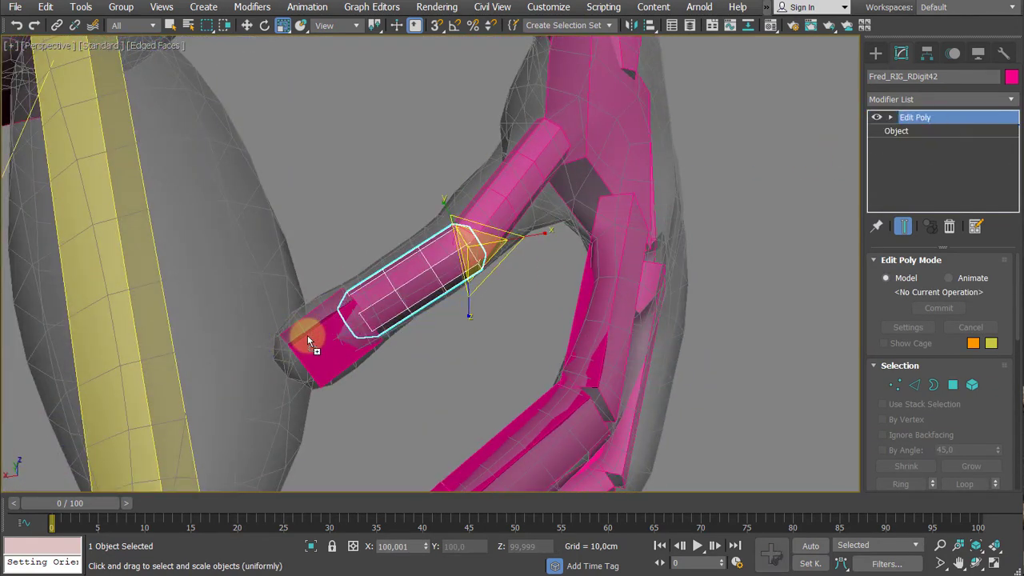
left_click(307, 335)
- Copy the Edit Poly modifier onto the first, second and third bones of the right hand's Digit3
middle_click_drag(307, 335, 669, 234, "alt")
left_click_drag(941, 117, 544, 297)
left_click(544, 297)
middle_click_drag(544, 297, 515, 172, "alt")
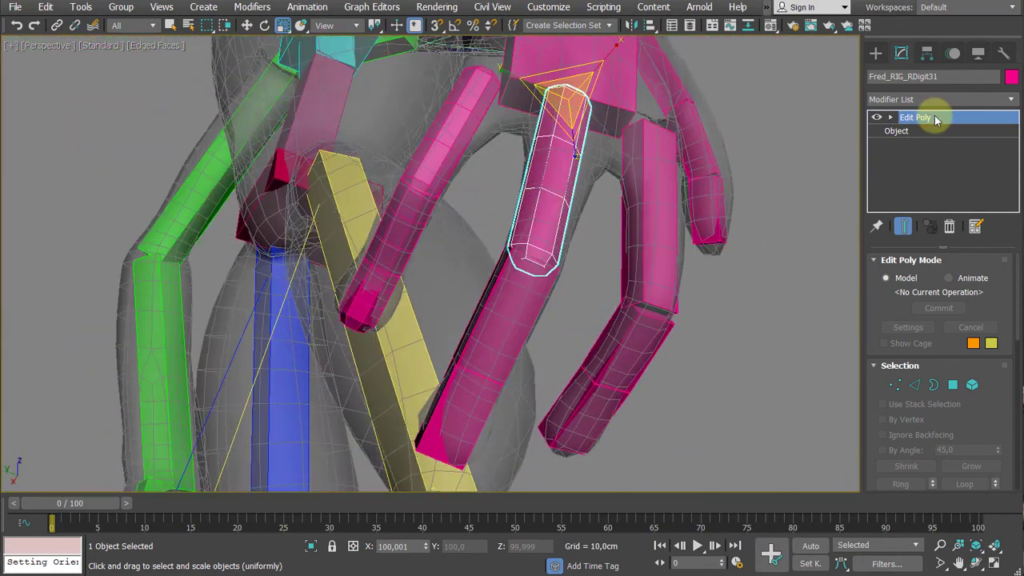
left_click_drag(932, 118, 526, 325)
left_click(525, 325)
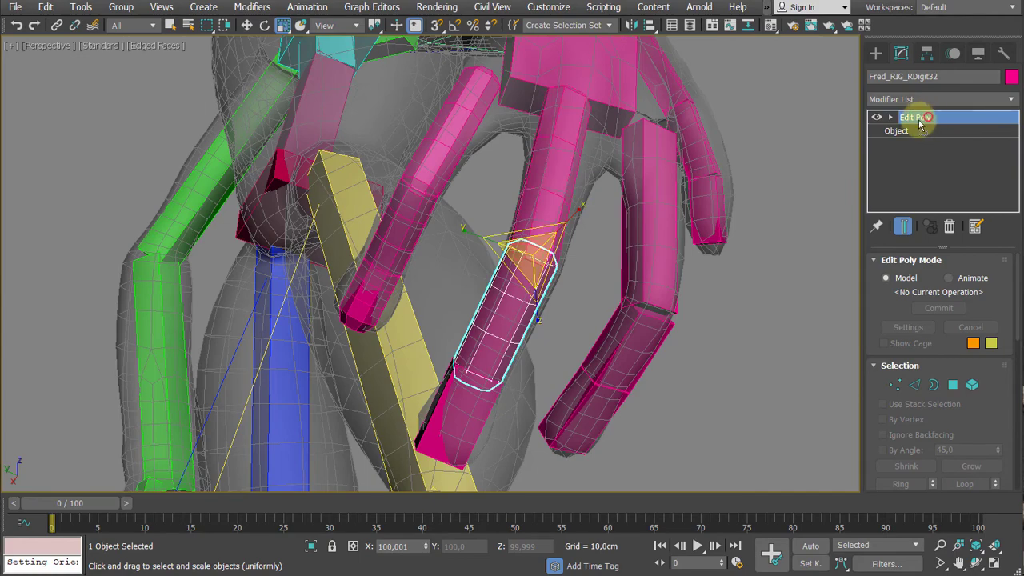
left_click_drag(920, 122, 449, 418)
left_click(449, 417)
- Select the upper of the two intermediate vertex rings on the first Digit3 bone, ready for moving
middle_click_drag(487, 288, 437, 253, "alt")
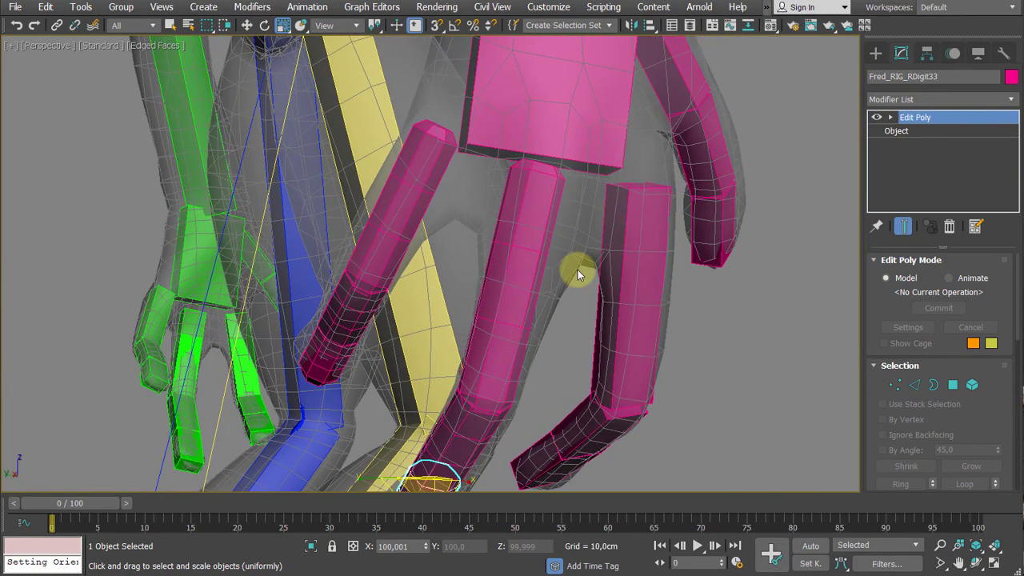
middle_click_drag(576, 274, 468, 286, "alt")
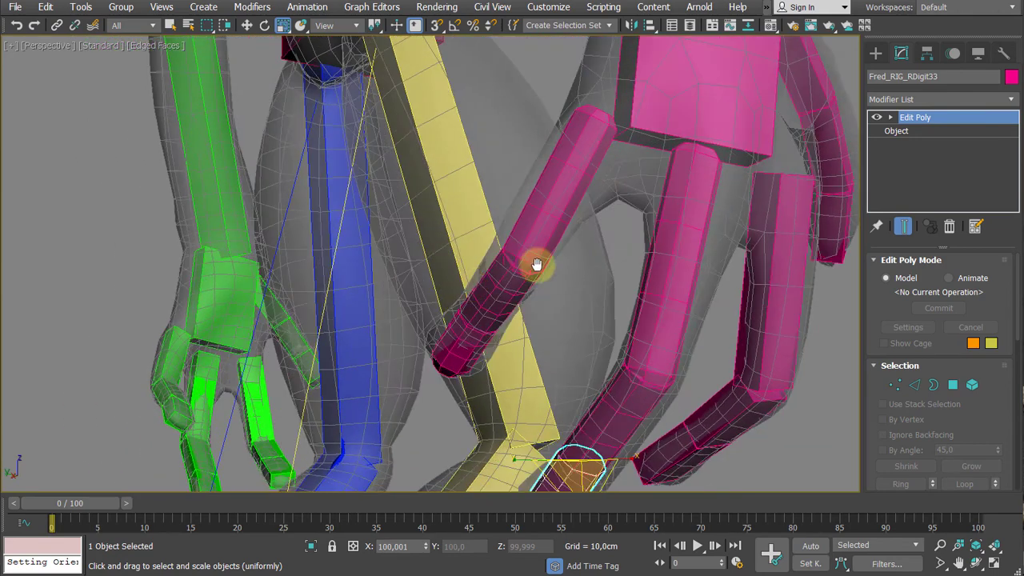
middle_click_drag(536, 264, 487, 273)
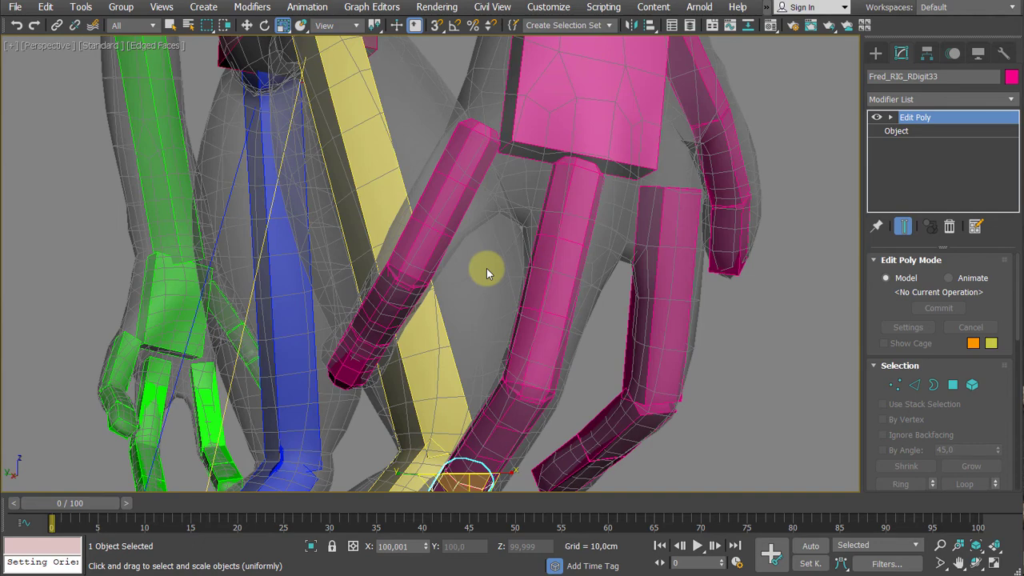
left_click(553, 261)
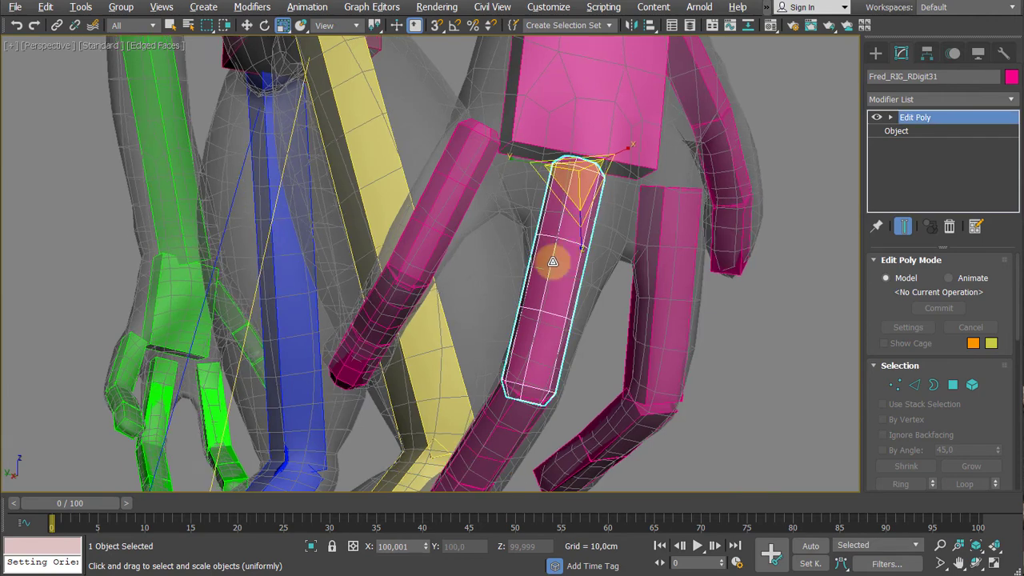
scroll(552, 262, "up", 3)
middle_click_drag(552, 261, 530, 265, "alt")
left_click(892, 118)
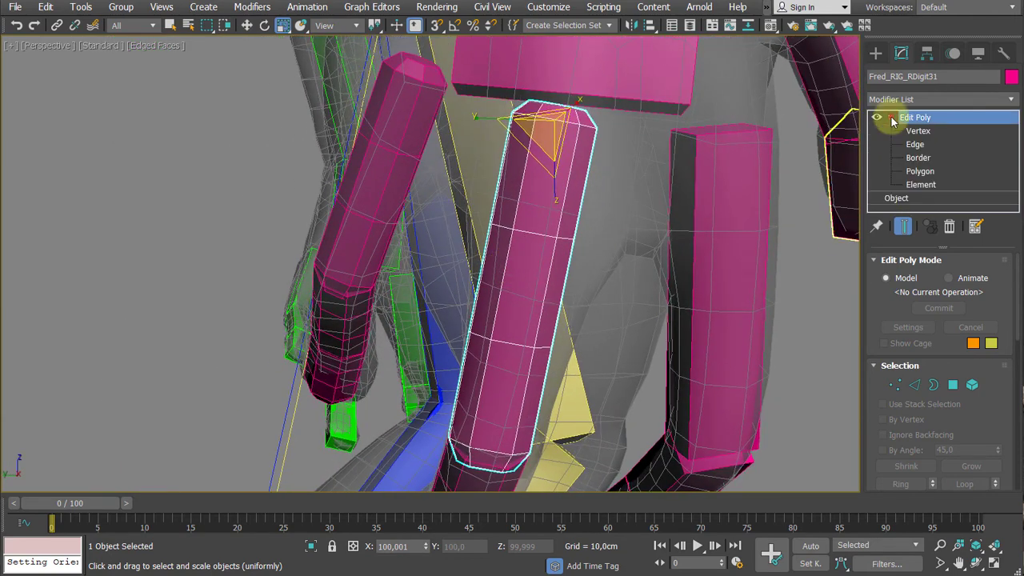
left_click(918, 131)
left_click_drag(430, 269, 431, 268)
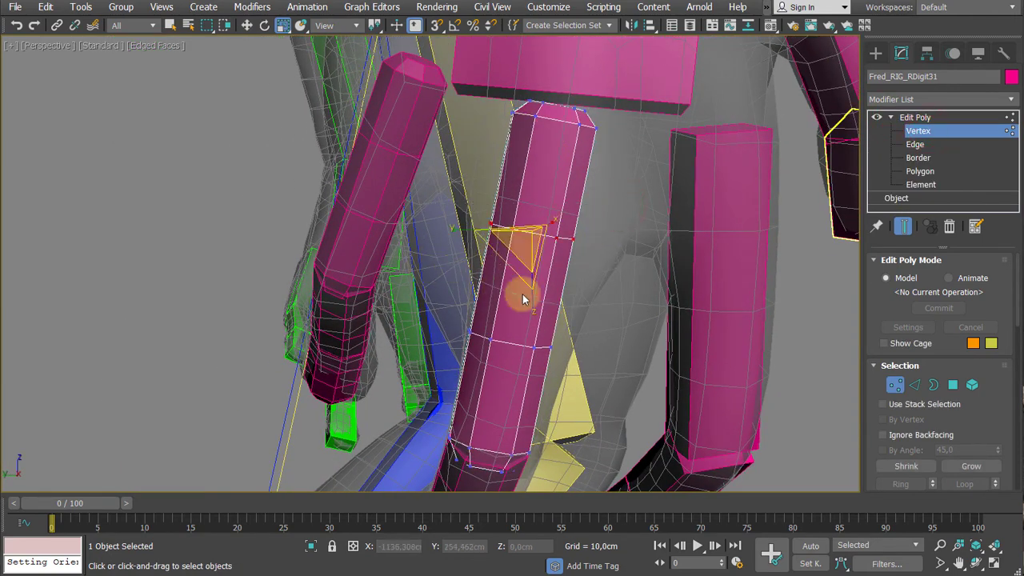
key("w")
middle_click_drag(602, 289, 571, 283, "alt")
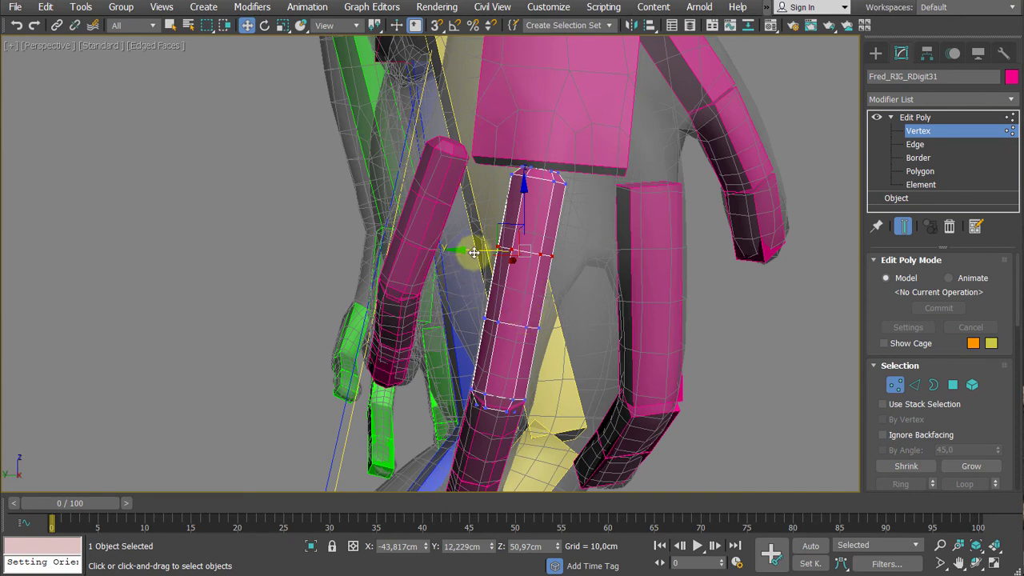
scroll(474, 253, "up", 2)
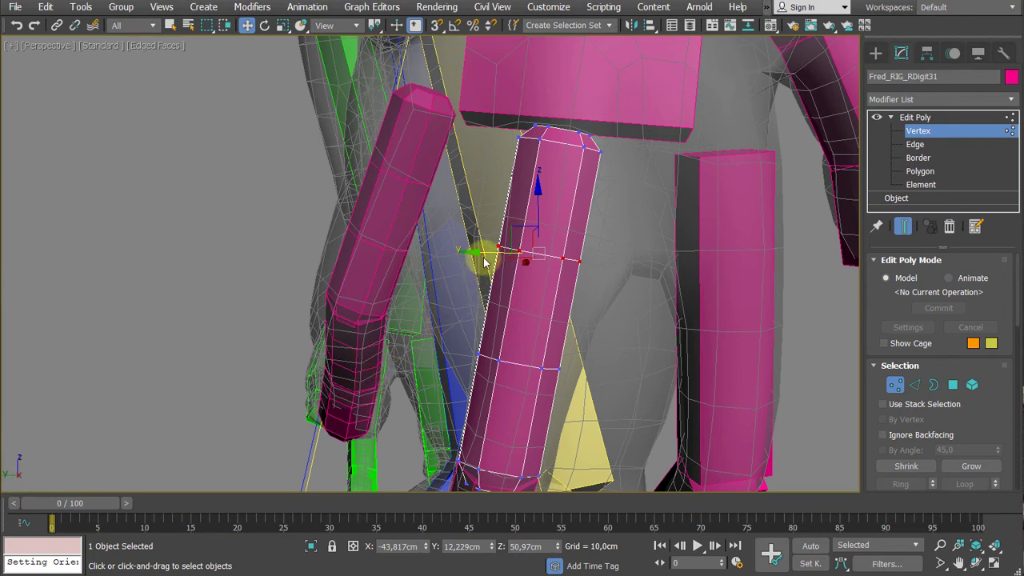
- Try moving the selected vertex ring along the View Y axis and undo the moves
left_click_drag(492, 251, 599, 255)
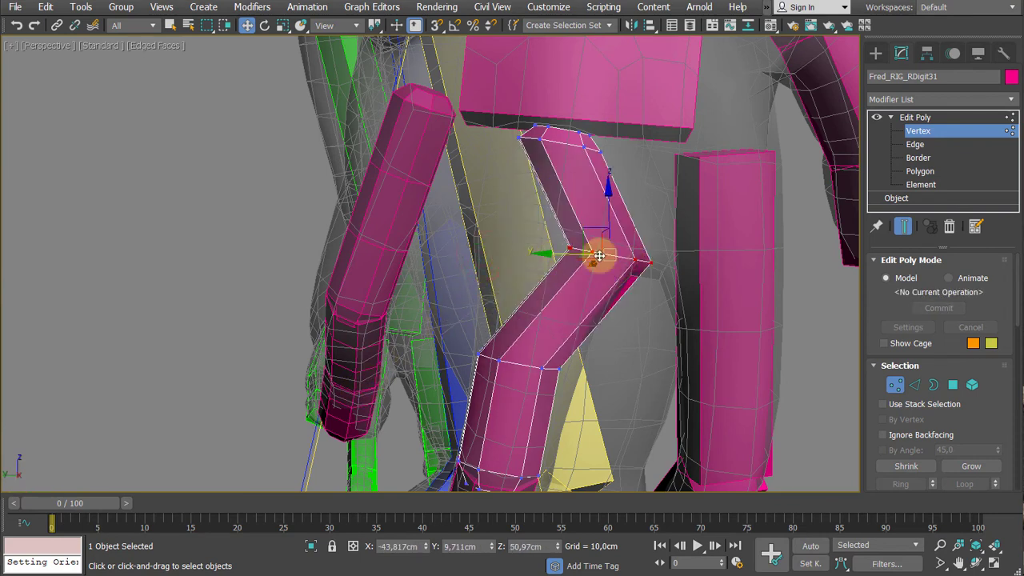
key("ctrl+z")
key("ctrl+z")
key("ctrl+z")
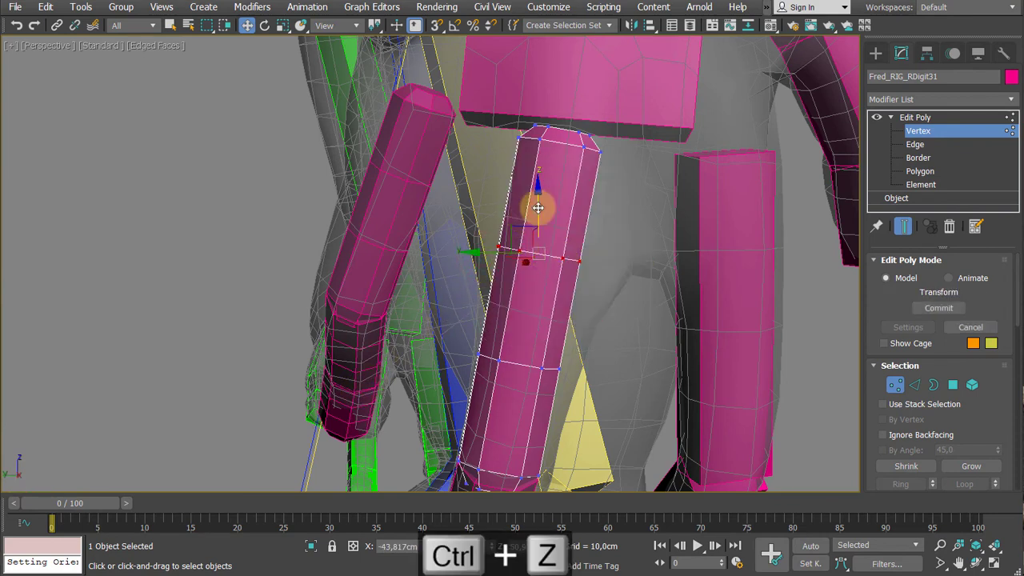
key("ctrl+z")
key("ctrl+z")
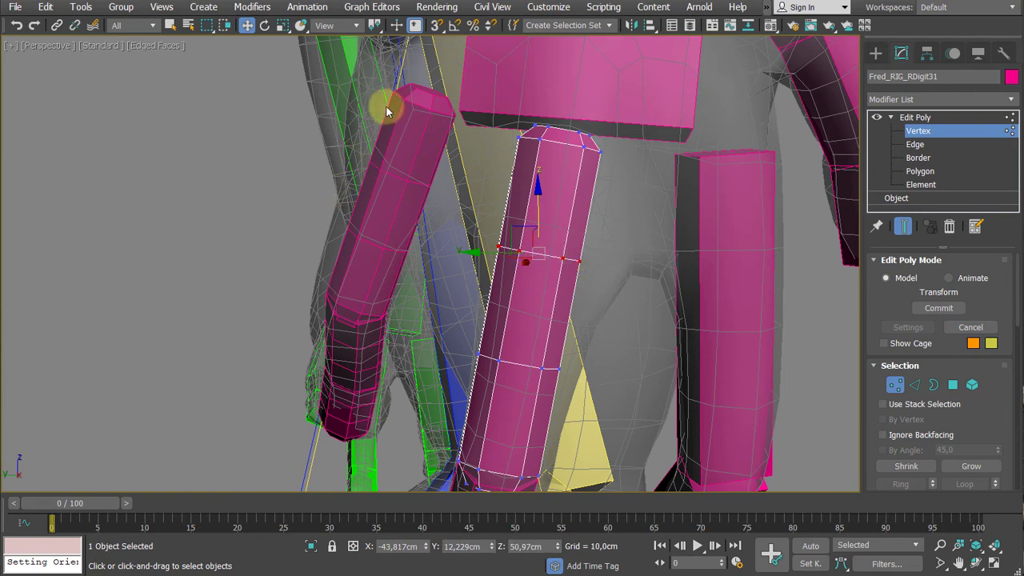
- Set the Move reference coordinate system to Parent and slide the vertex ring about 0.96 cm along the bone toward the palm
left_click(357, 27)
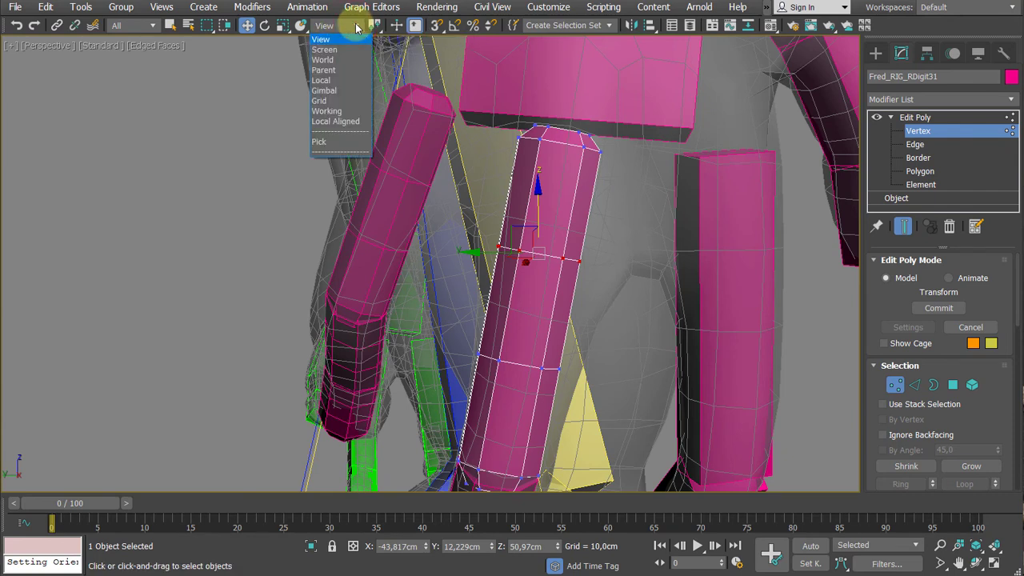
left_click(325, 72)
middle_click_drag(567, 290, 590, 293, "alt")
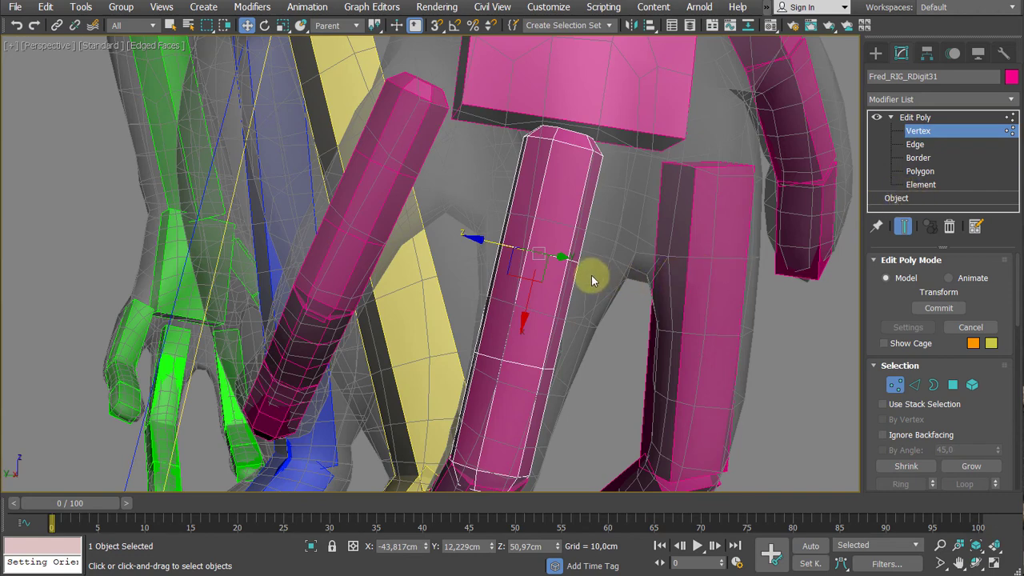
middle_click_drag(602, 273, 613, 248)
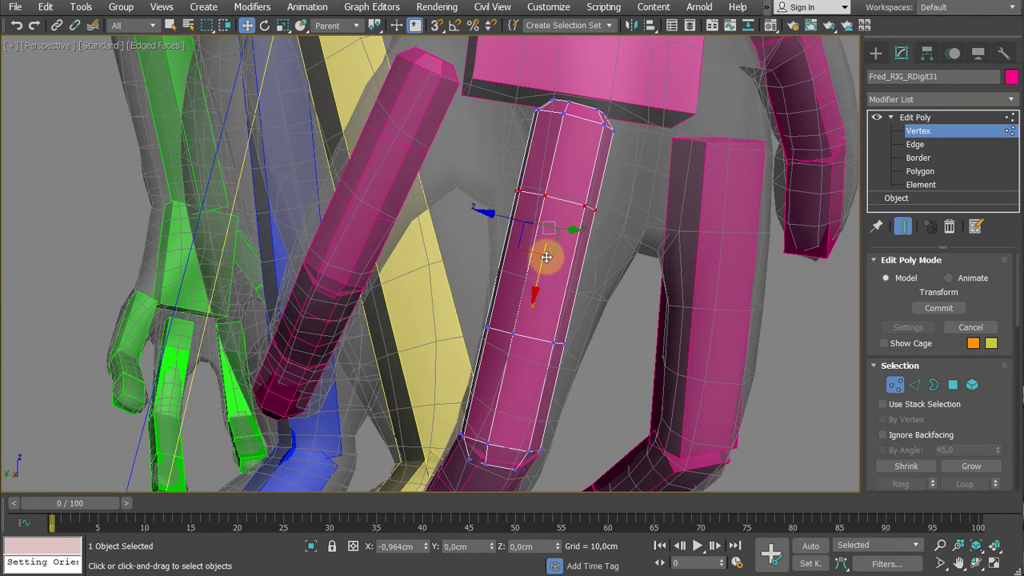
middle_click_drag(544, 258, 592, 276)
- Set the Scale tool's reference coordinate system to Local for the selected vertex ring
key("r")
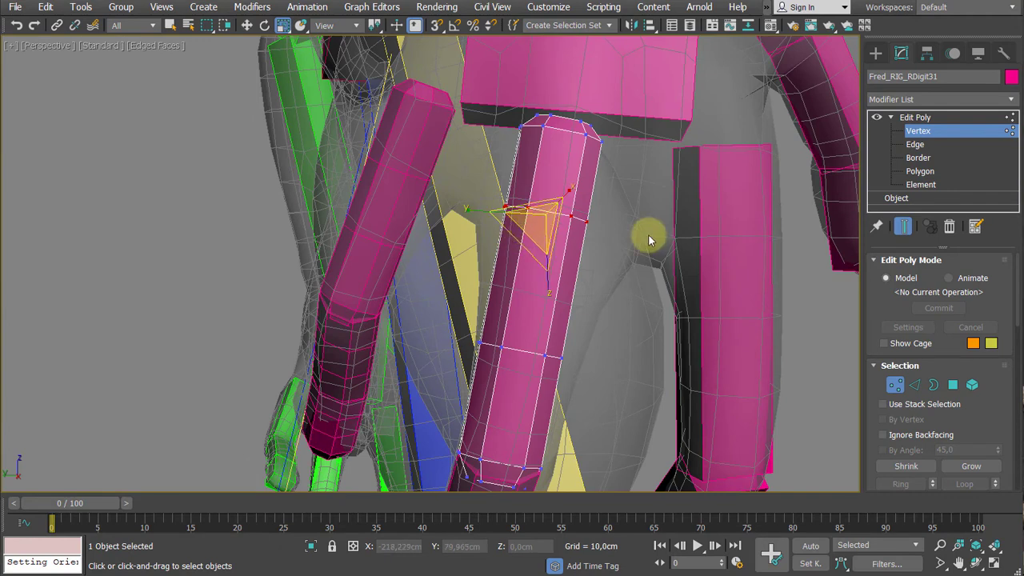
key("w")
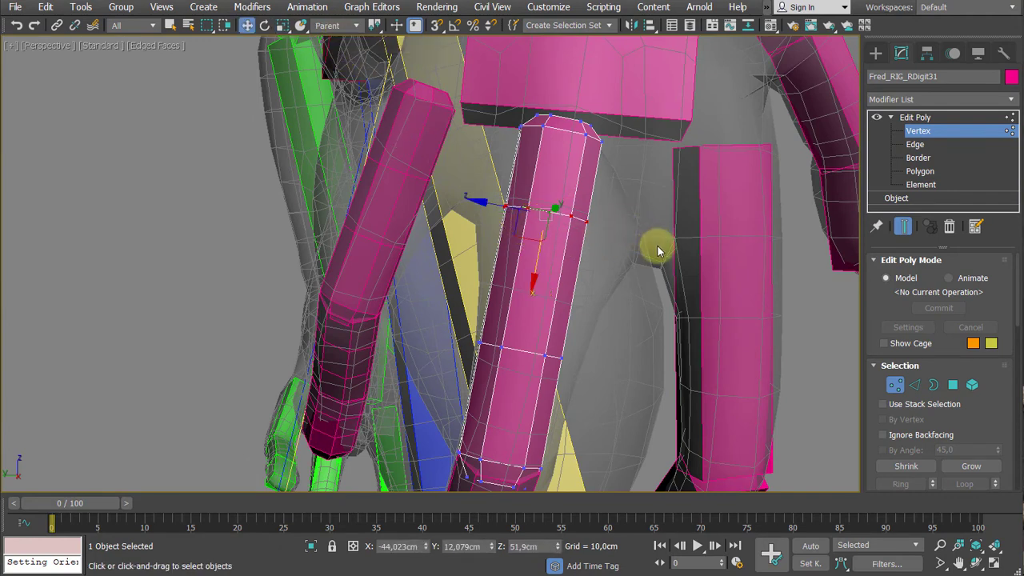
key("r")
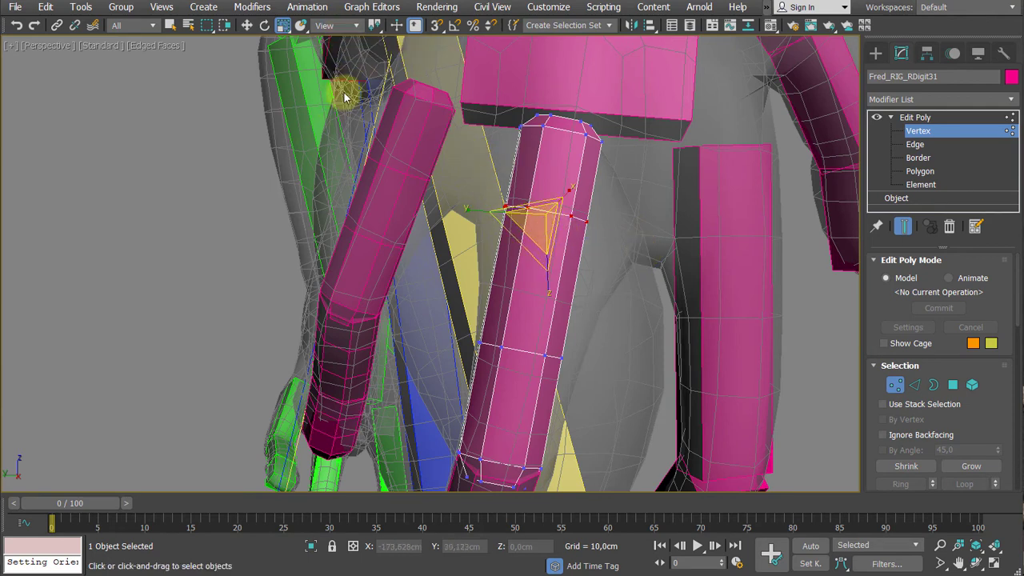
left_click(356, 26)
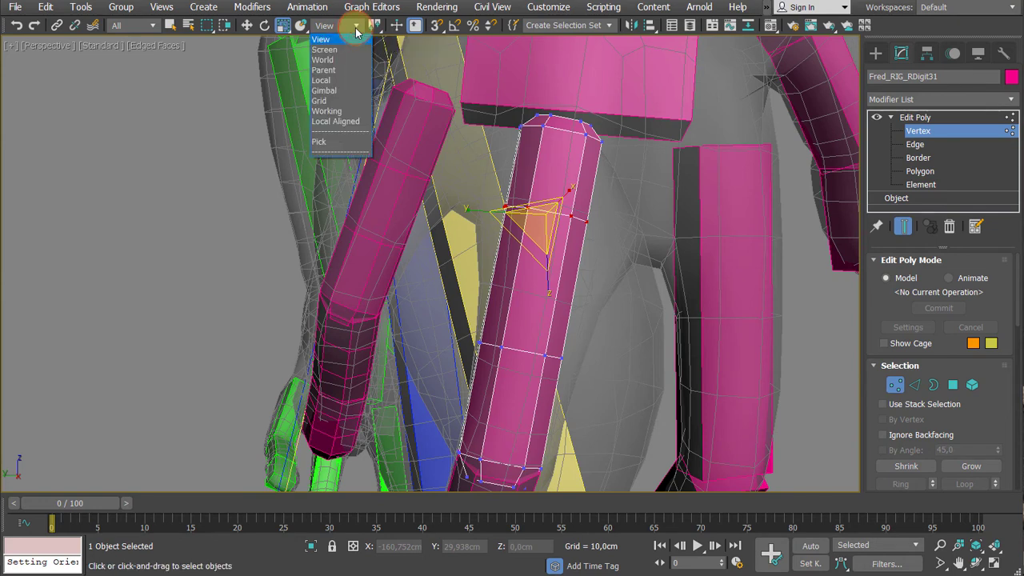
left_click(322, 80)
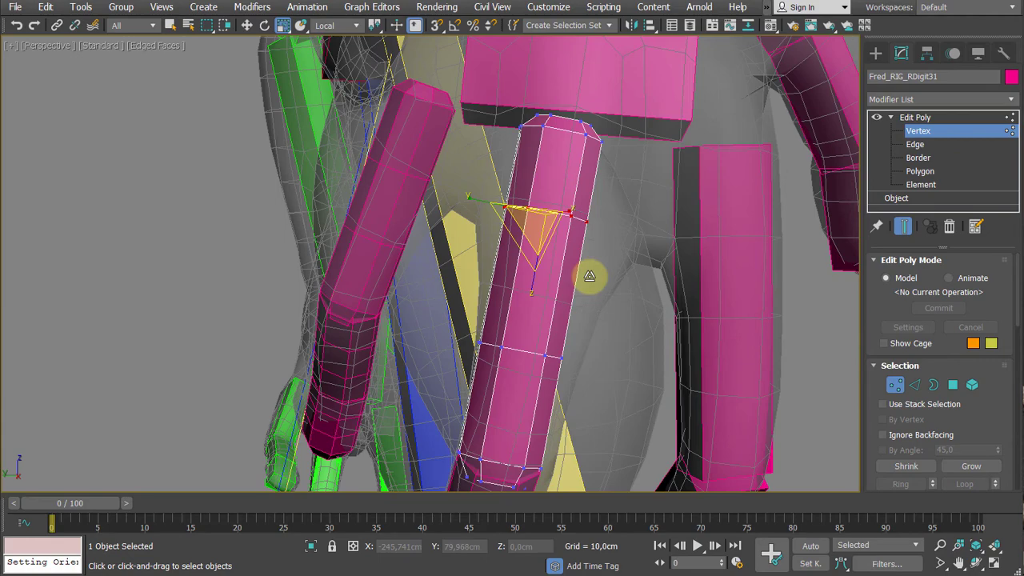
- Enlarge the upper vertex ring of the first Digit3 bone and move it along the Parent Y axis to fit the finger mesh
left_click_drag(542, 227, 541, 193)
middle_click_drag(565, 266, 651, 277, "alt")
key("w")
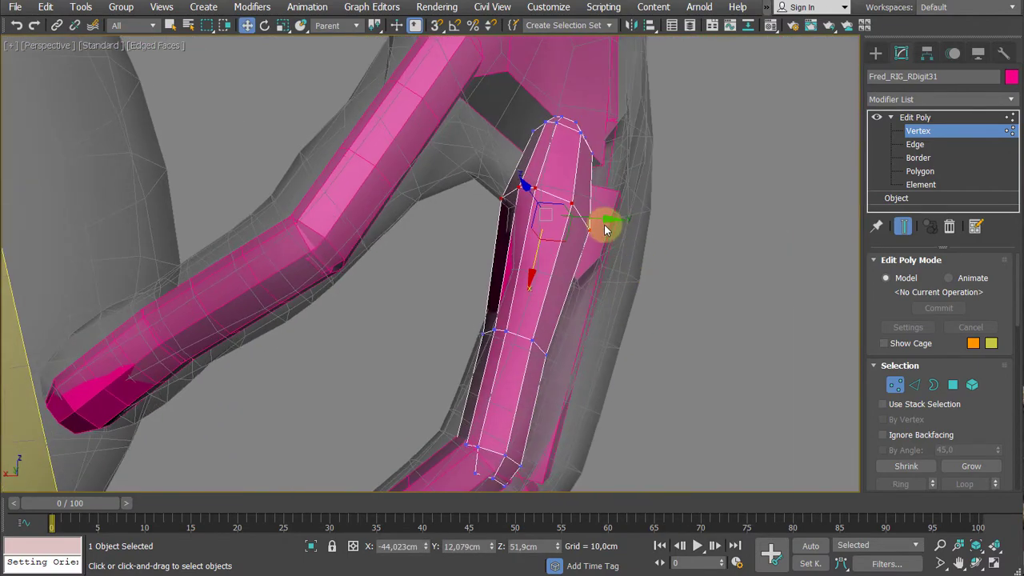
middle_click_drag(606, 219, 446, 257, "alt")
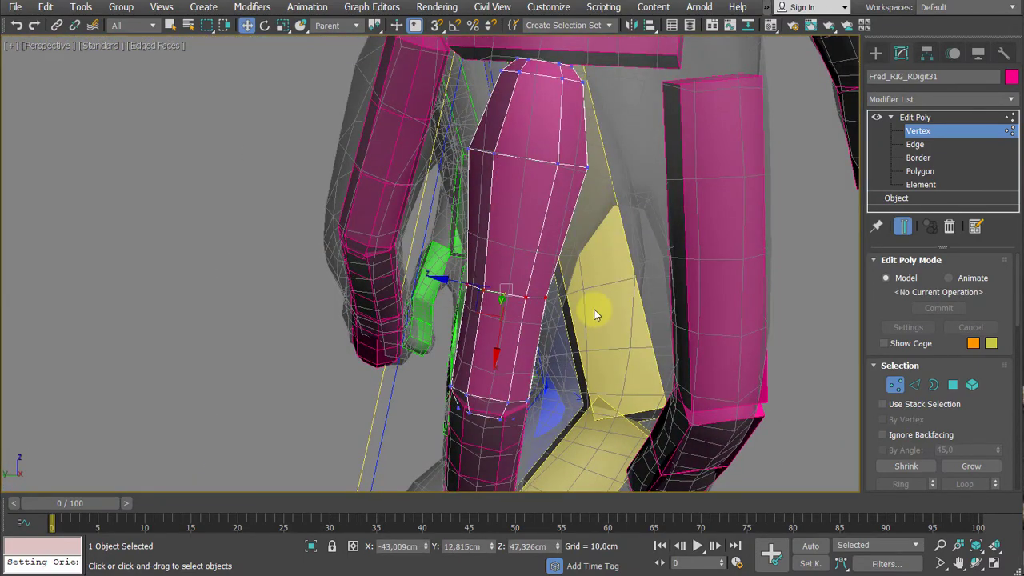
- Enlarge the lower intermediate vertex ring of the first Digit3 bone and shift it along the Parent Y axis into the finger mesh
middle_click_drag(594, 314, 638, 319, "alt")
key("r")
left_click_drag(515, 289, 516, 271)
key("w")
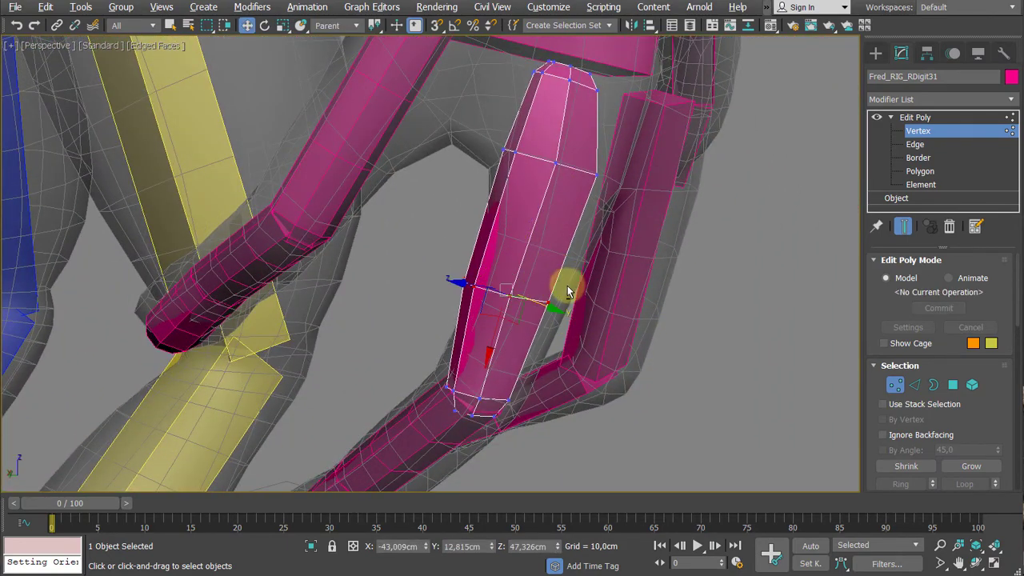
middle_click_drag(567, 292, 588, 313, "alt")
left_click_drag(567, 302, 589, 300)
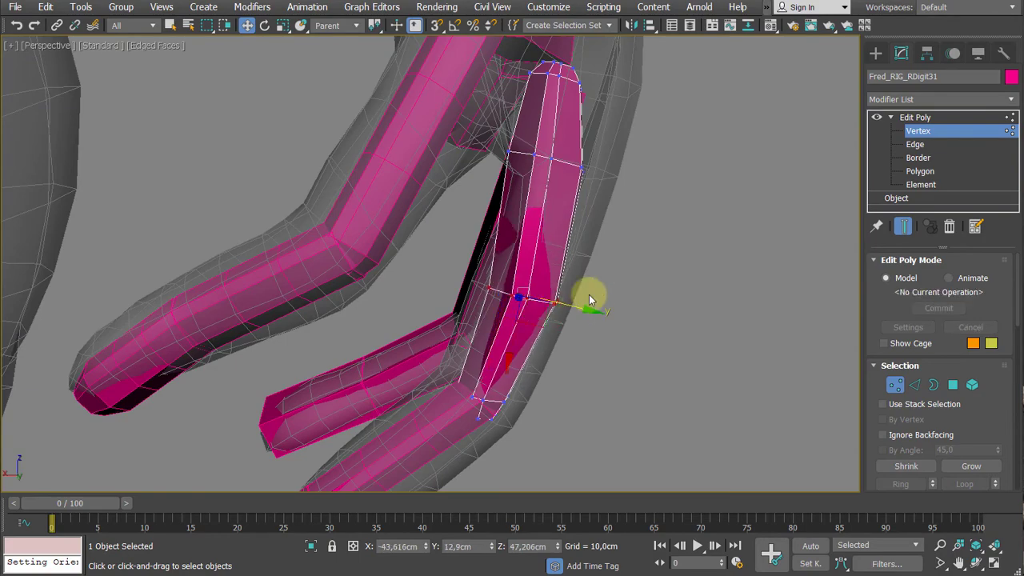
- Shift the upper intermediate vertex ring of the first Digit3 bone along the Parent Y axis and leave vertex editing
middle_click_drag(589, 300, 610, 250, "alt")
left_click_drag(473, 244, 473, 240)
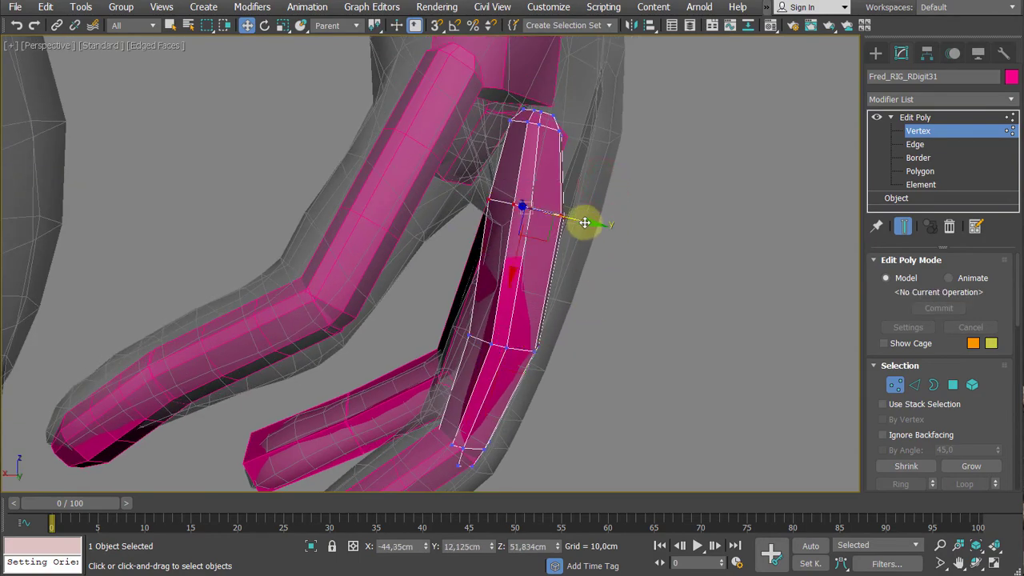
left_click_drag(585, 222, 592, 219)
middle_click_drag(592, 219, 828, 149, "alt")
left_click(928, 117)
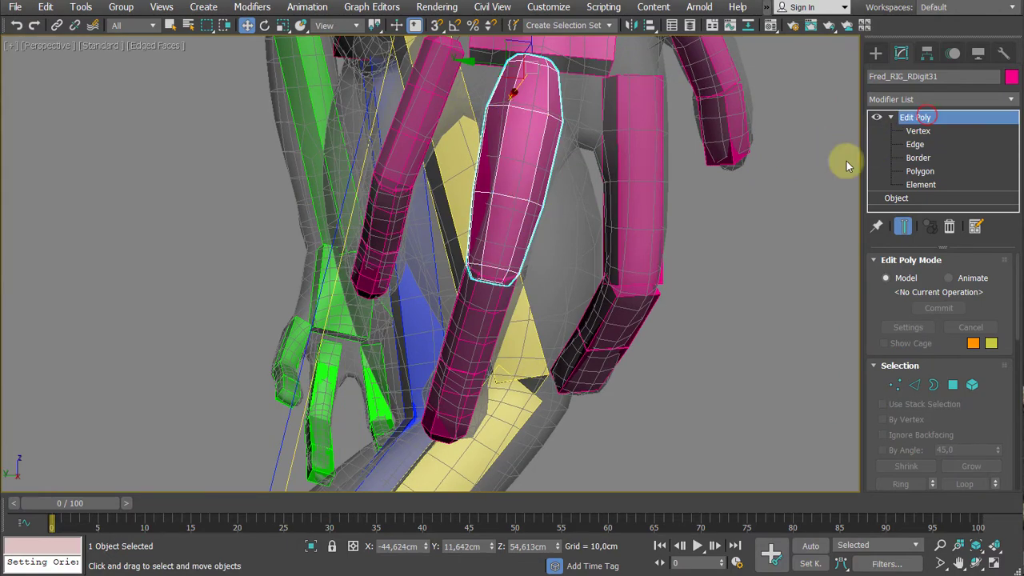
- On the second Digit3 bone, move the upper intermediate vertex ring along the Parent Y axis and enlarge it to fill the finger mesh
middle_click_drag(340, 234, 549, 317, "alt")
left_click(459, 318)
scroll(571, 361, "up", 3)
key("1")
left_click_drag(463, 220, 528, 315)
middle_click_drag(528, 315, 459, 298, "alt")
left_click_drag(452, 306, 458, 298)
middle_click_drag(480, 314, 511, 345, "alt")
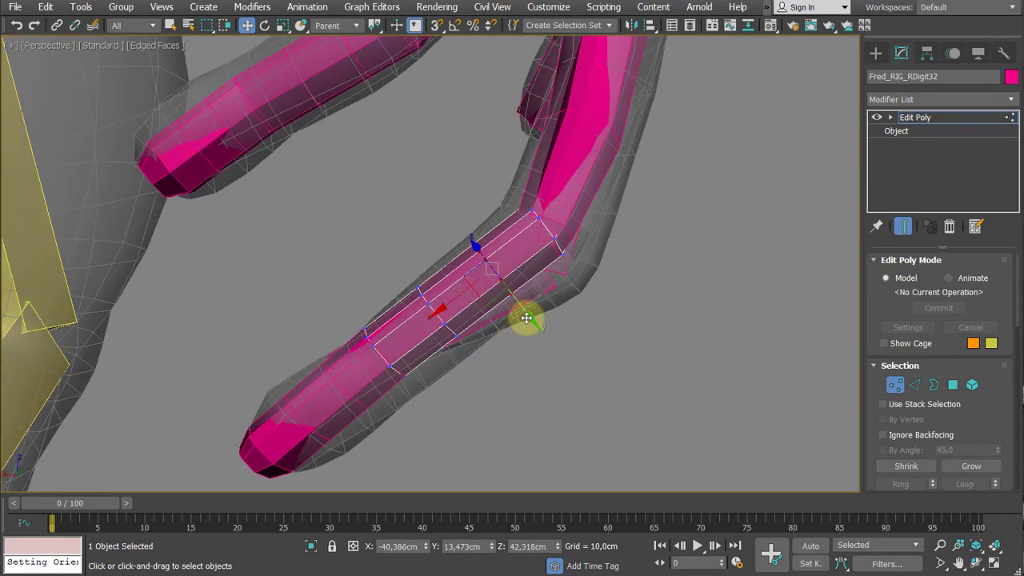
left_click_drag(525, 318, 521, 320)
middle_click_drag(521, 320, 548, 352, "alt")
key("r")
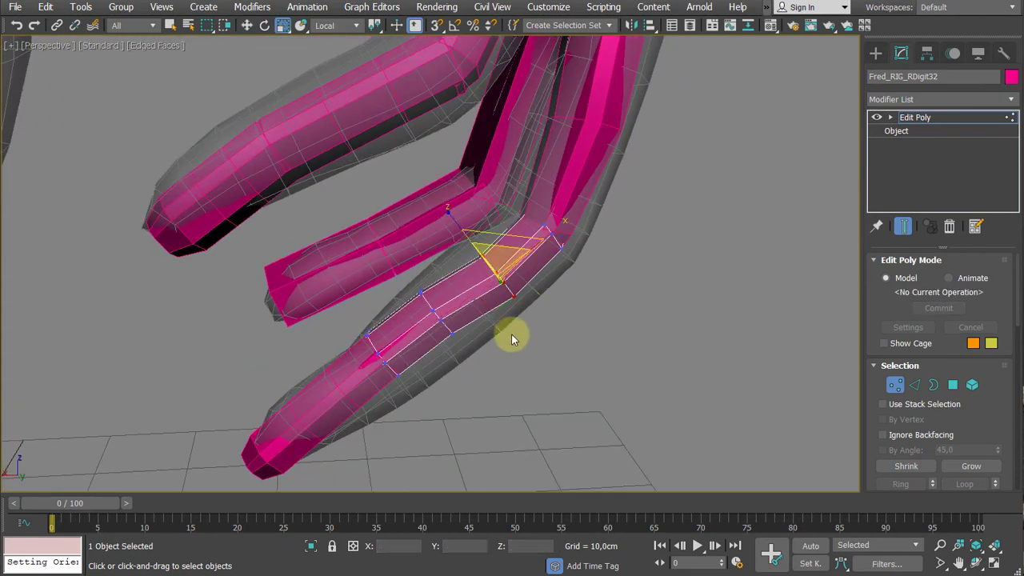
left_click_drag(498, 254, 464, 267)
- Enlarge the lower intermediate vertex ring of the second Digit3 bone with the Scale tool, undoing the first attempt
left_click_drag(388, 281, 466, 362)
left_click_drag(422, 333, 412, 312)
middle_click_drag(484, 372, 507, 338, "alt")
key("ctrl+z")
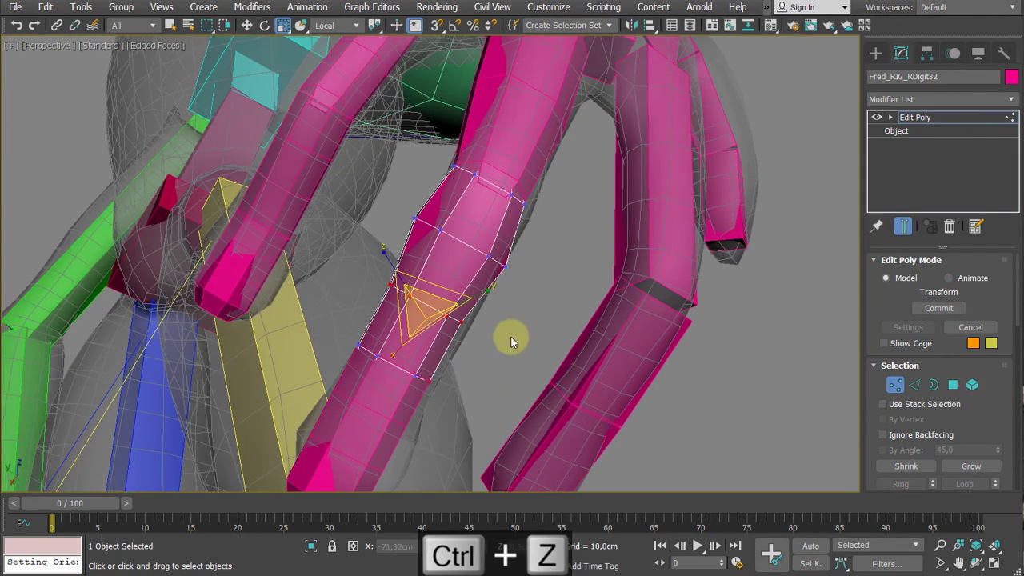
left_click_drag(465, 368, 401, 393, "alt")
middle_click_drag(430, 327, 470, 383, "alt")
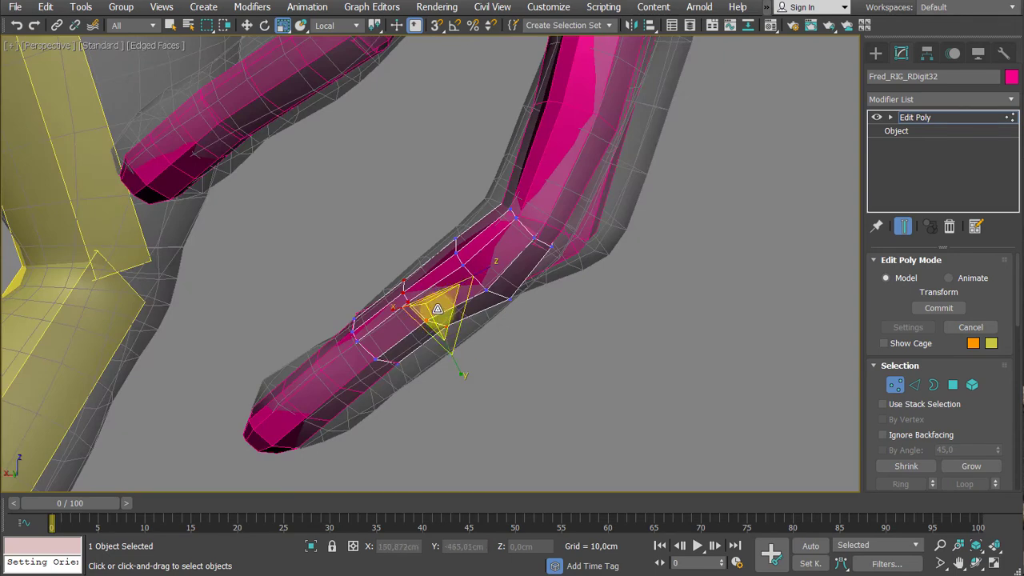
mouse_move(437, 310)
left_mouse_down()
mouse_move(447, 320)
mouse_move(433, 298)
left_mouse_up()
- Move the lower intermediate vertex ring of the second Digit3 bone along the Parent Y axis to center it in the finger mesh
key("w")
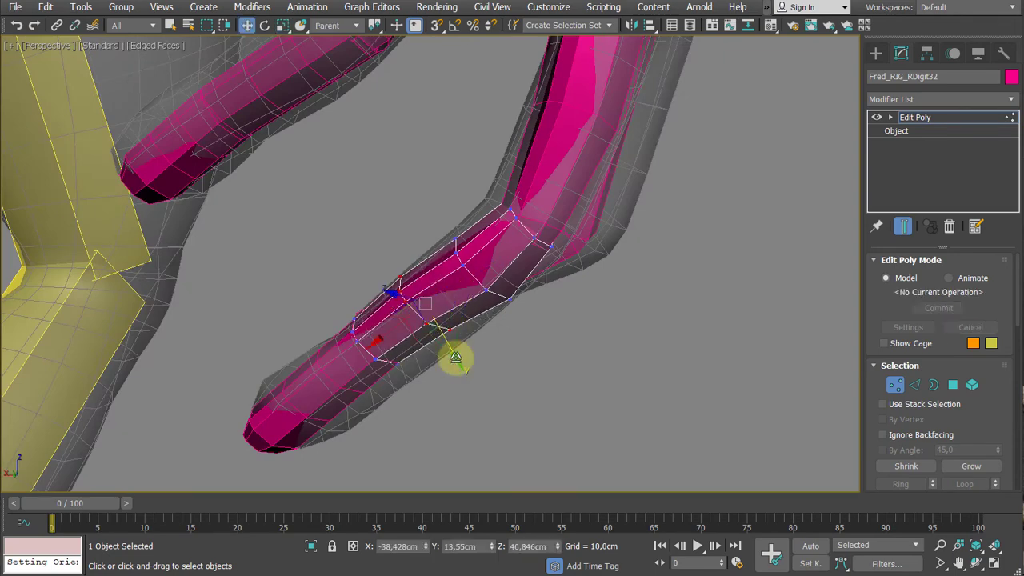
left_click_drag(447, 342, 451, 352)
middle_click_drag(451, 352, 463, 360, "alt")
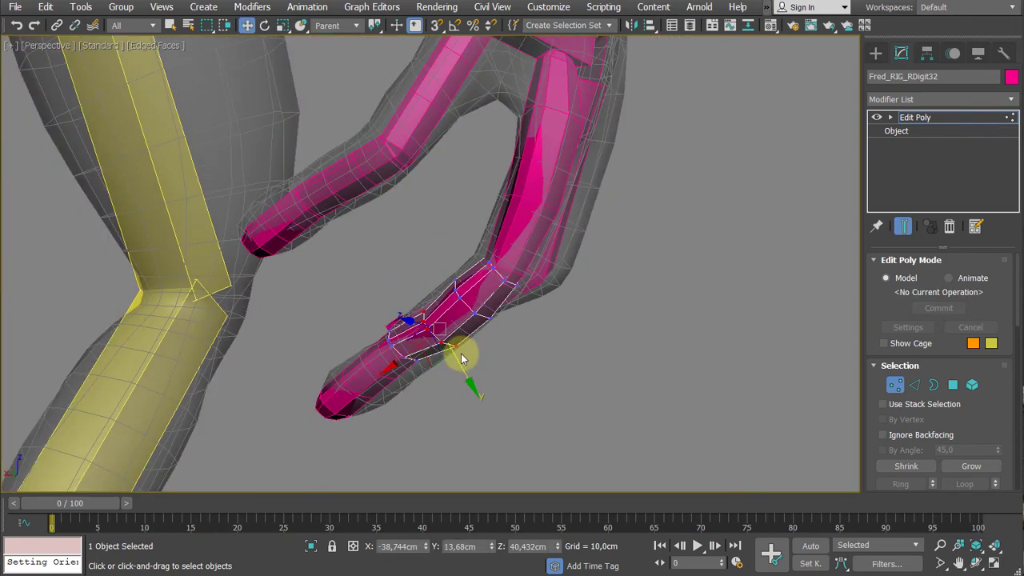
left_click_drag(464, 361, 446, 333)
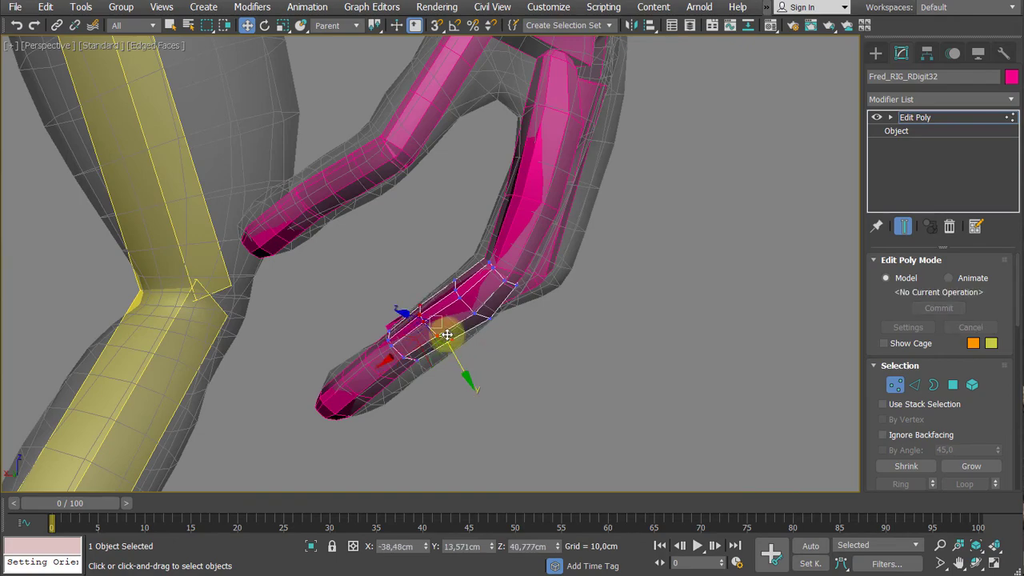
- Examine how the reshaped right arm and hand bones fill the frog mesh, compared with the rest of the rig
middle_click_drag(446, 333, 515, 336, "alt")
scroll(515, 336, "down", 3)
middle_click_drag(606, 339, 497, 327, "alt")
scroll(498, 327, "down", 5)
middle_click_drag(588, 318, 539, 367)
scroll(539, 367, "down", 3)
middle_click_drag(442, 340, 470, 269, "alt")
scroll(471, 270, "up", 3)
scroll(425, 263, "down", 3)
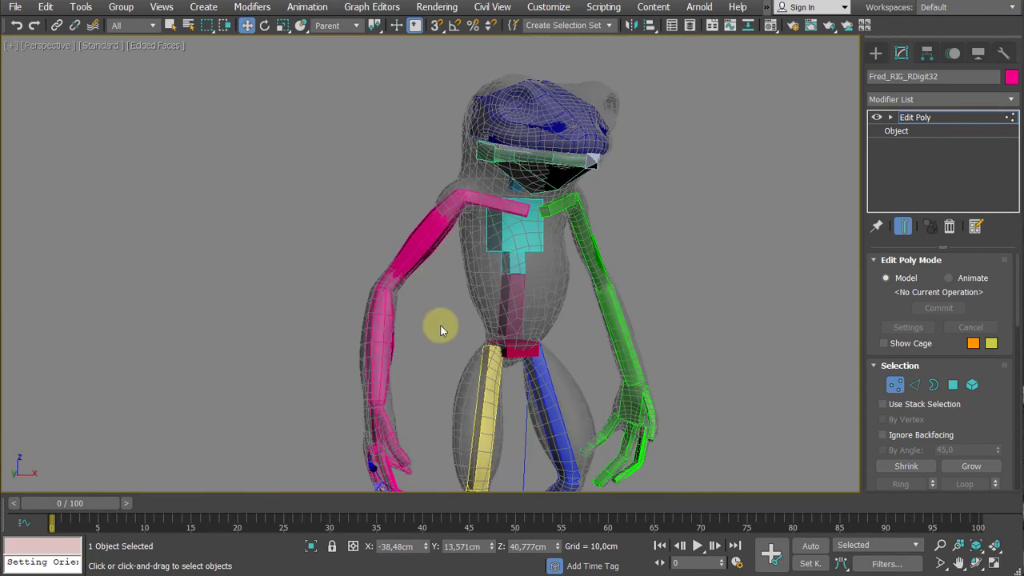
scroll(378, 274, "up", 2)
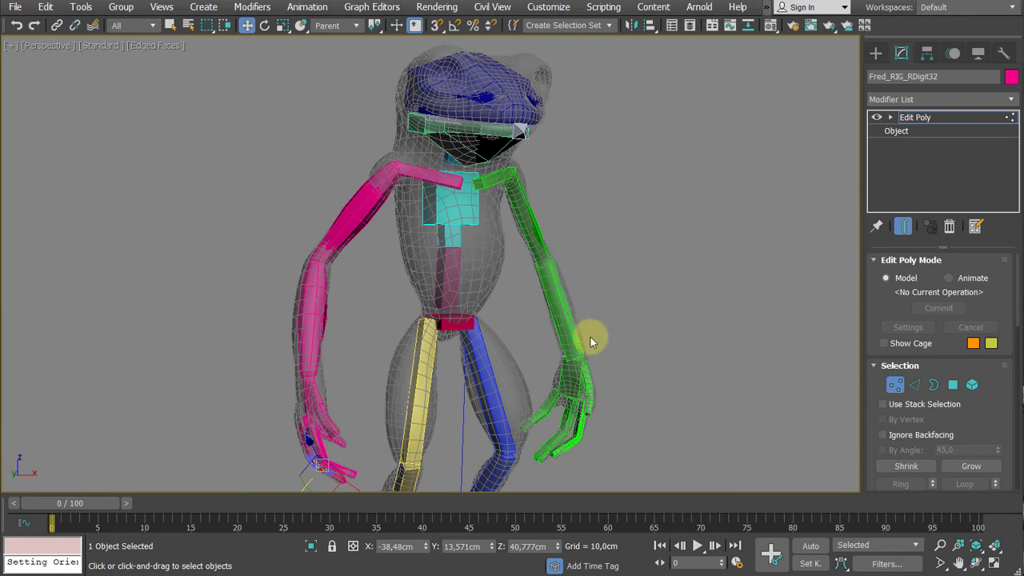
middle_click_drag(590, 337, 626, 290)
middle_click_drag(448, 348, 448, 311)
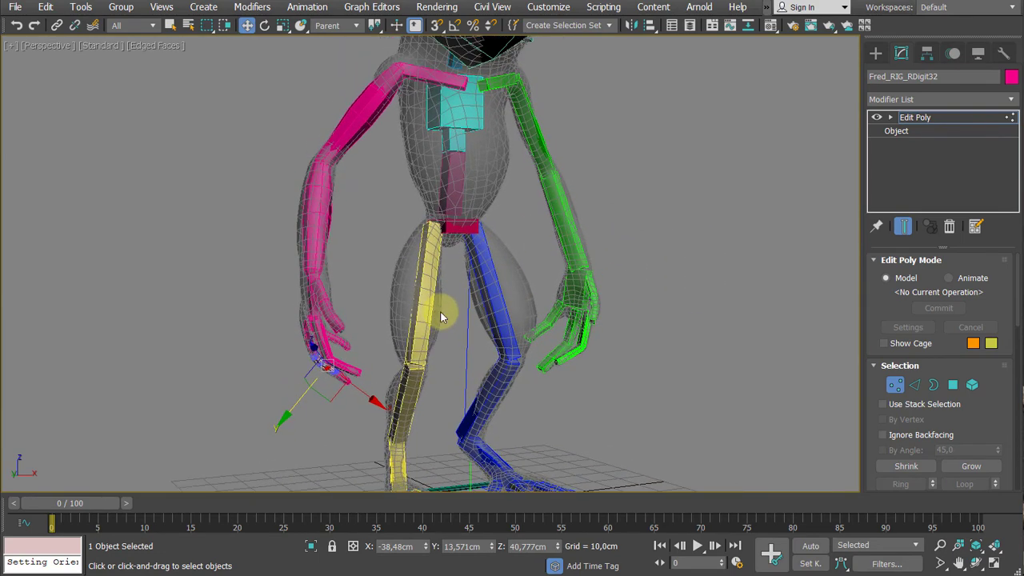
middle_click_drag(341, 200, 360, 278)
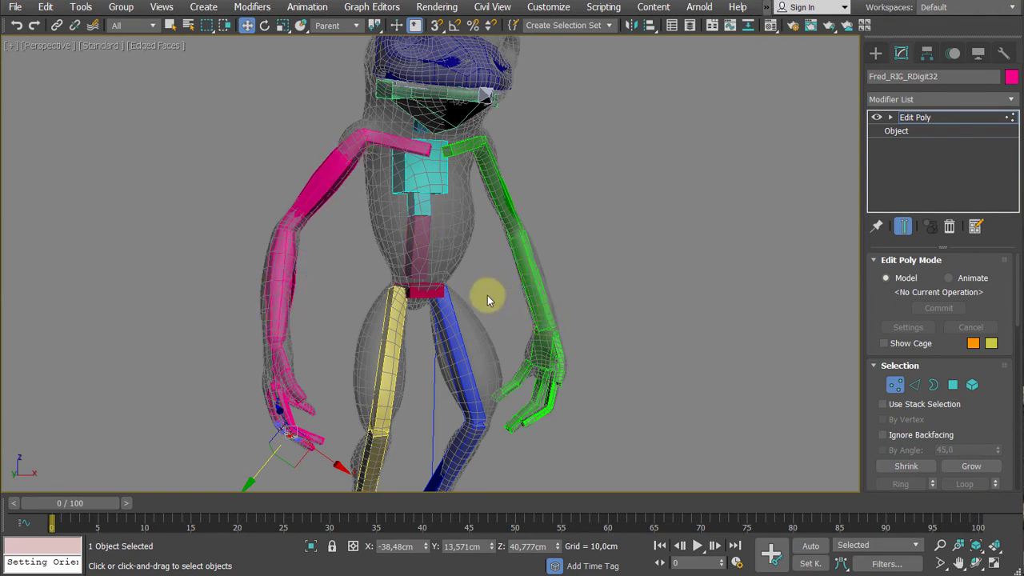
middle_click_drag(349, 266, 376, 276, "alt")
- Leave vertex editing and collapse the entire modifier stack of the first Digit3 bone, holding the scene first
left_click(915, 117)
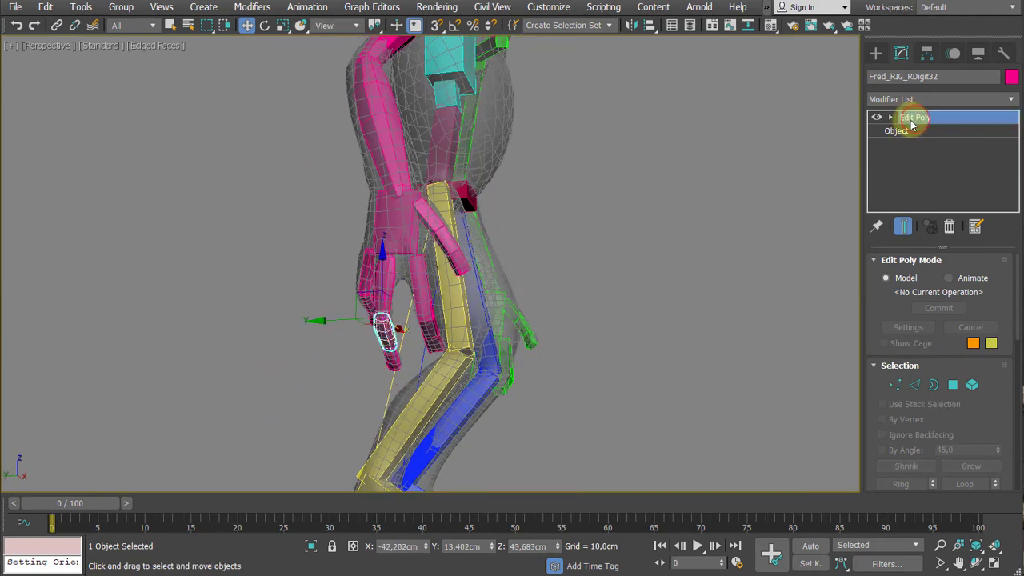
scroll(370, 324, "up", 5)
middle_click_drag(374, 309, 411, 297, "alt")
left_click(432, 234)
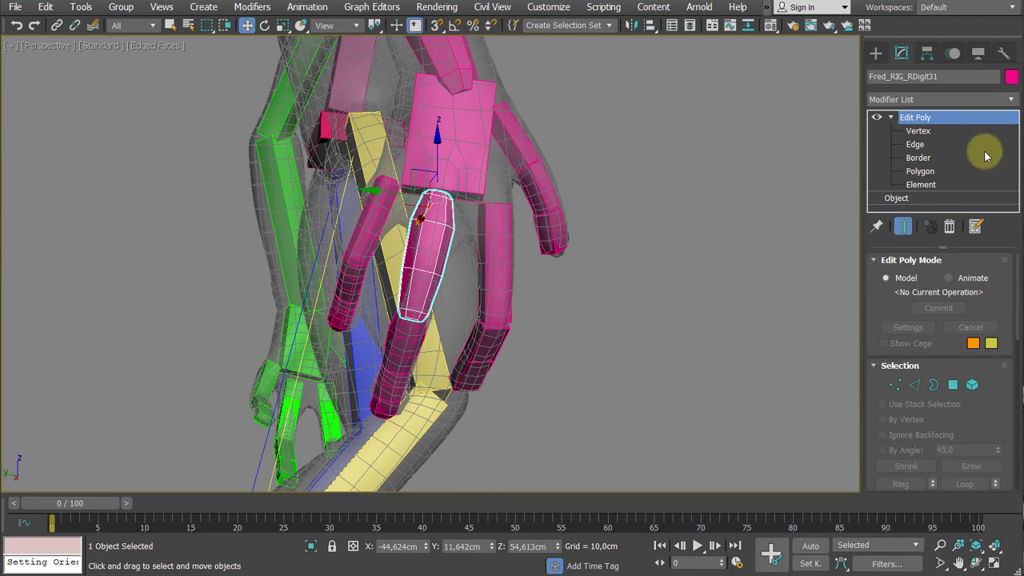
right_click(992, 117)
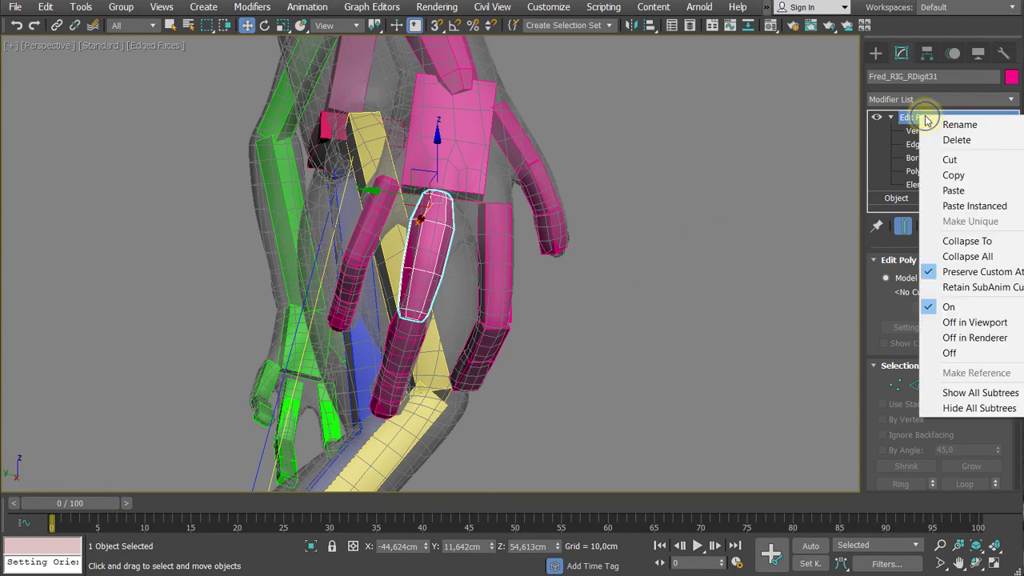
left_click(970, 256)
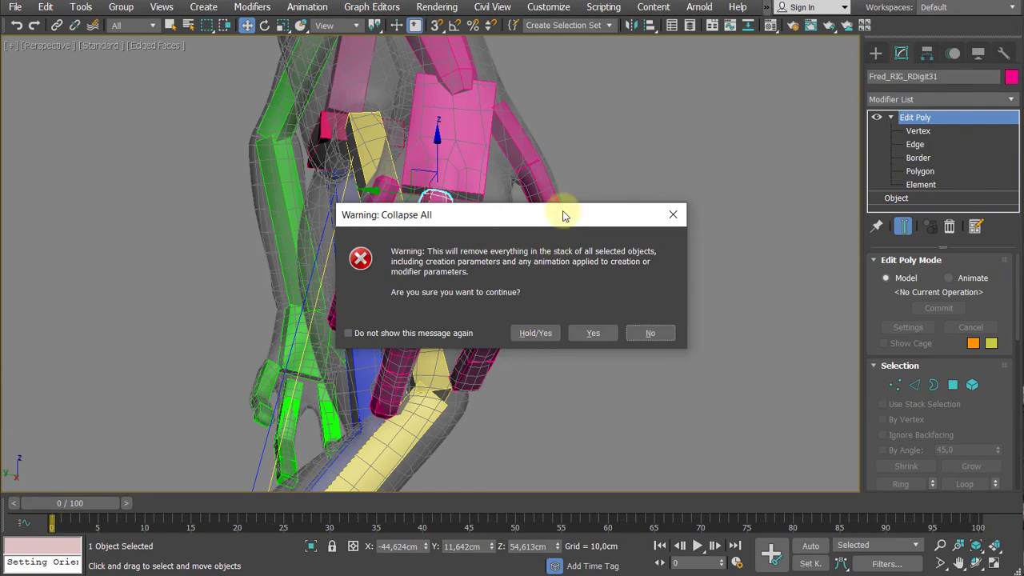
left_click_drag(565, 213, 773, 174)
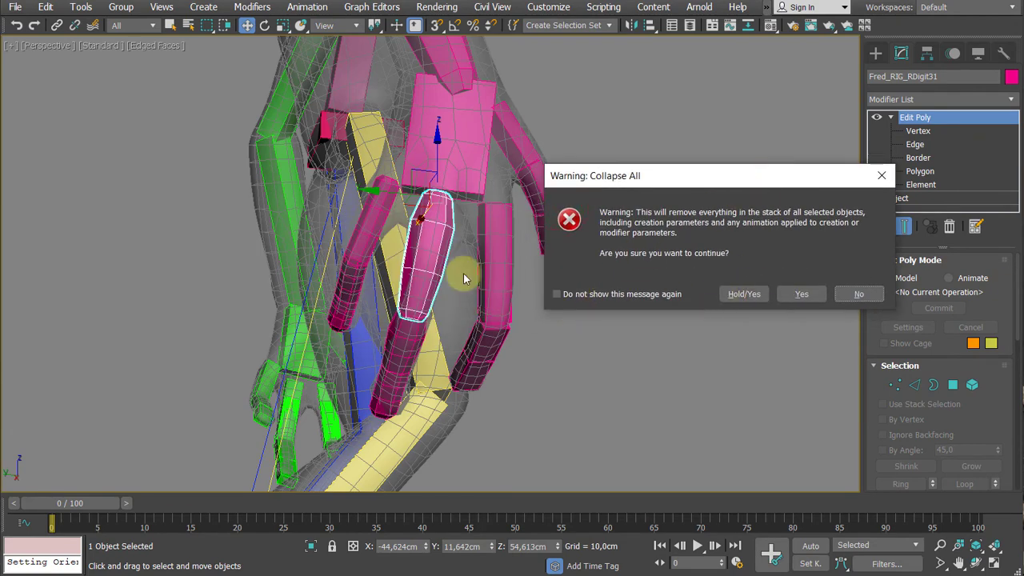
left_click(741, 294)
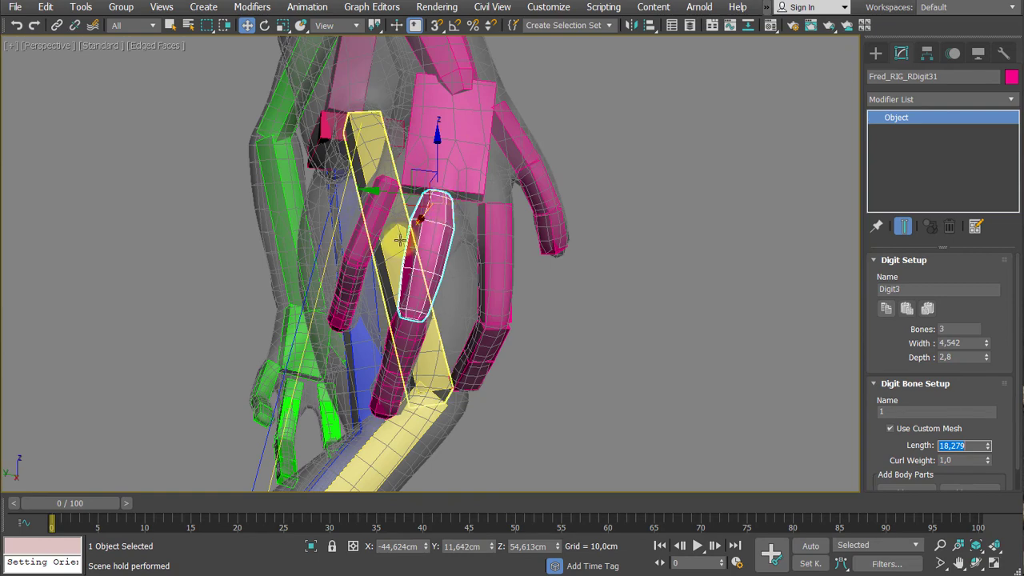
- Collapse the Edit Poly modifier of the second Digit3 bone into its base object
middle_click_drag(369, 326, 393, 327, "alt")
key("ctrl+e")
left_click(386, 339)
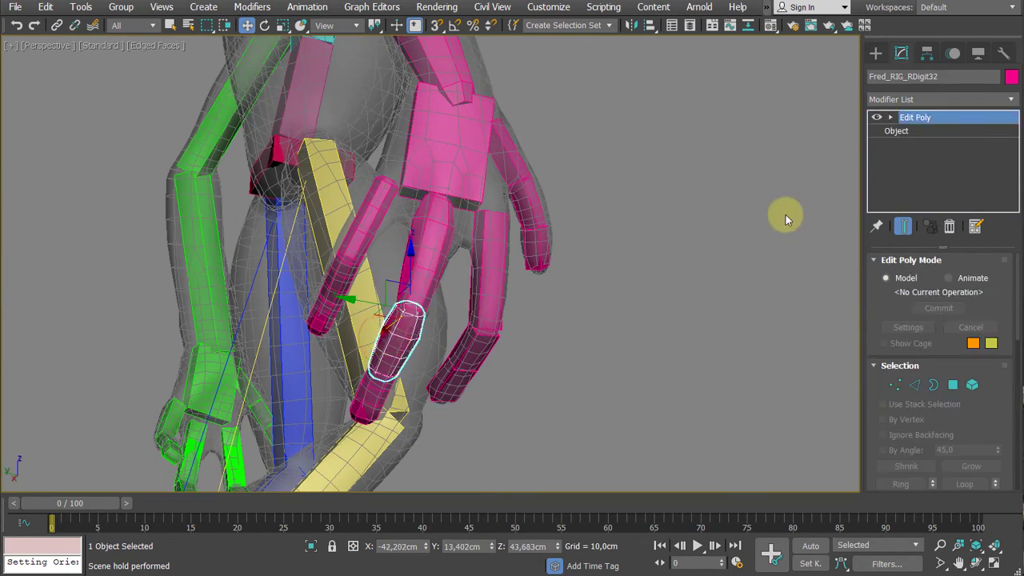
right_click(916, 118)
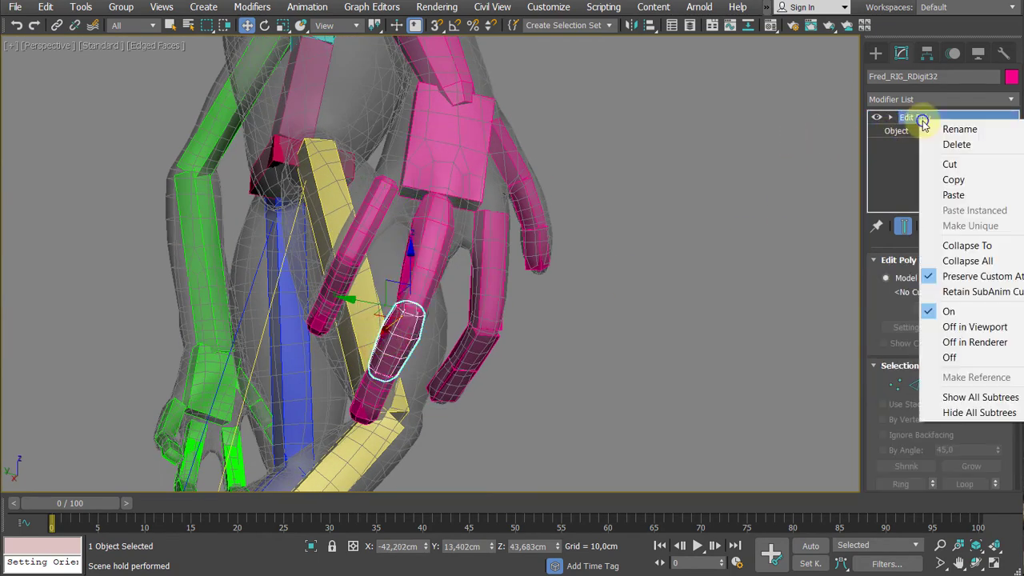
left_click(991, 245)
left_click(599, 352)
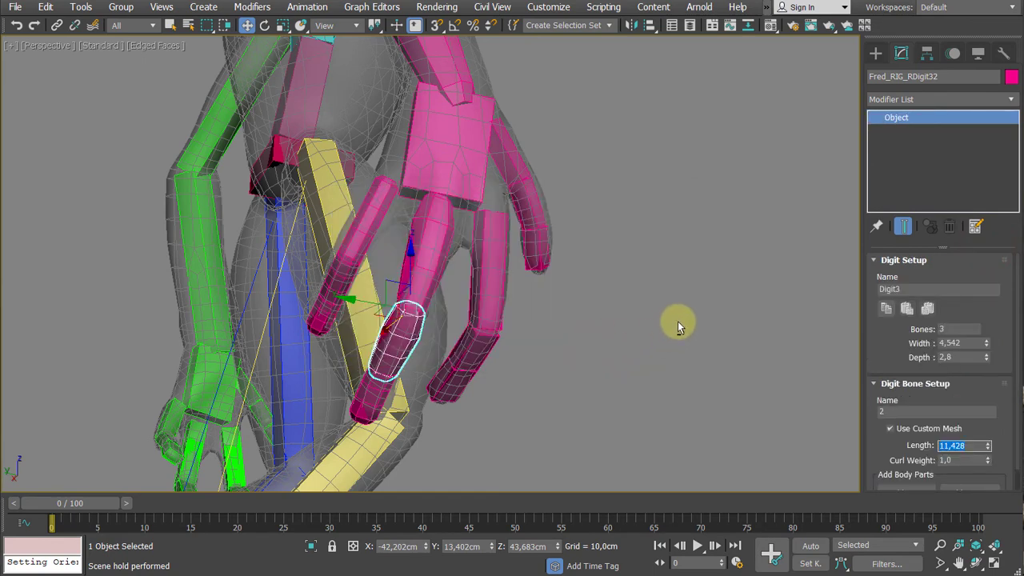
- Collapse the entire modifier stack of the third Digit3 bone at the fingertip
middle_click_drag(679, 322, 554, 364, "alt")
key("ctrl+e")
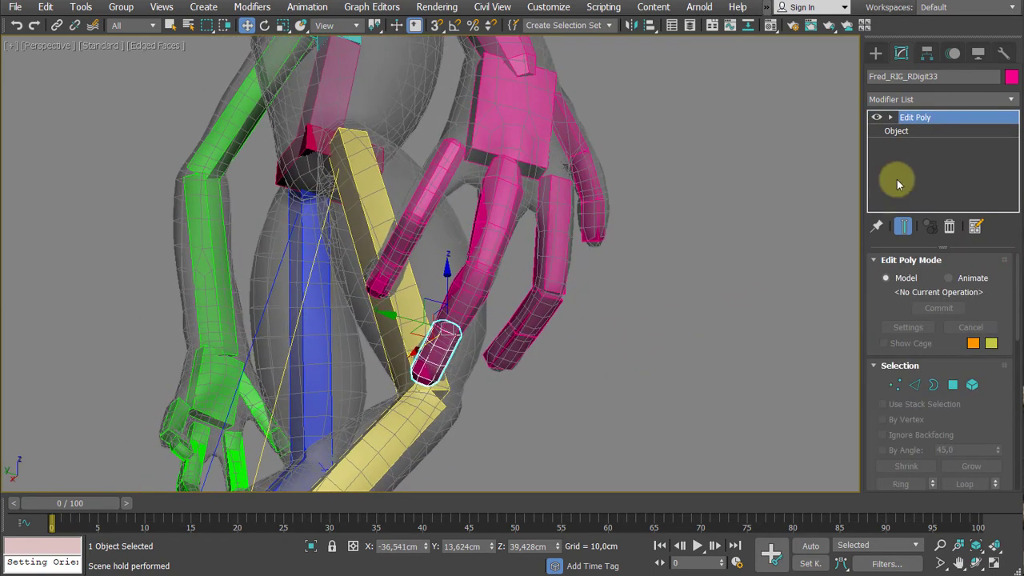
right_click(928, 119)
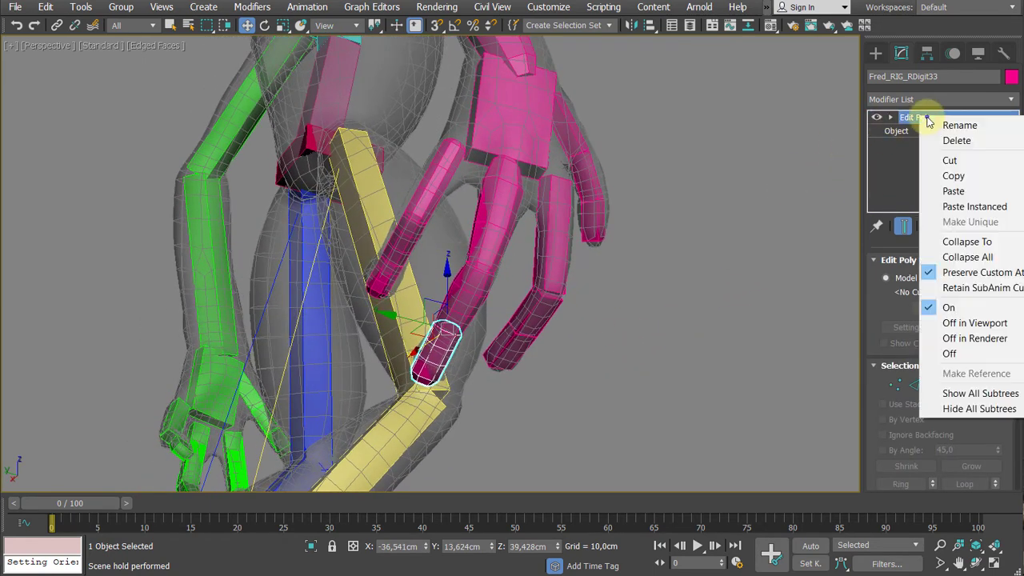
left_click(968, 257)
left_click(589, 333)
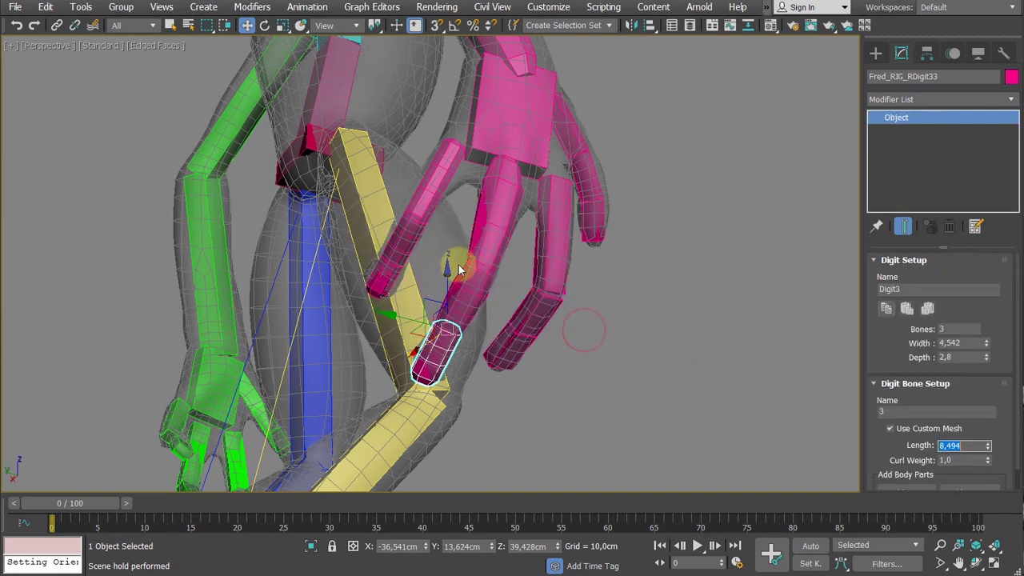
- Collapse the entire modifier stack of the first Digit4 bone
left_click(438, 194)
middle_click_drag(638, 237, 651, 251)
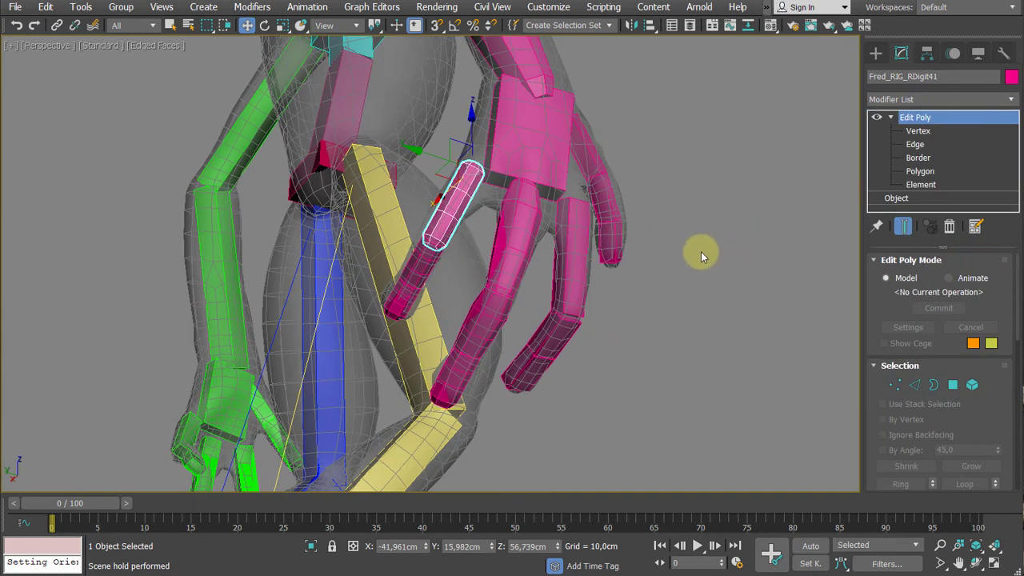
right_click(931, 121)
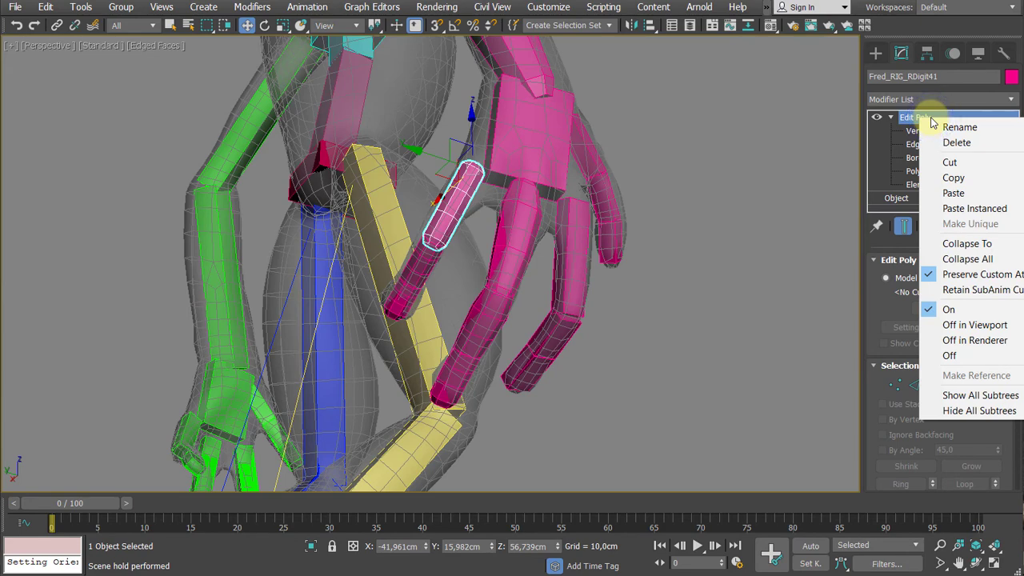
left_click(968, 258)
left_click(589, 334)
- Undo the stack collapse on the first Digit4 bone
middle_click_drag(500, 276, 451, 261, "alt")
scroll(455, 230, "up", 3)
key("e")
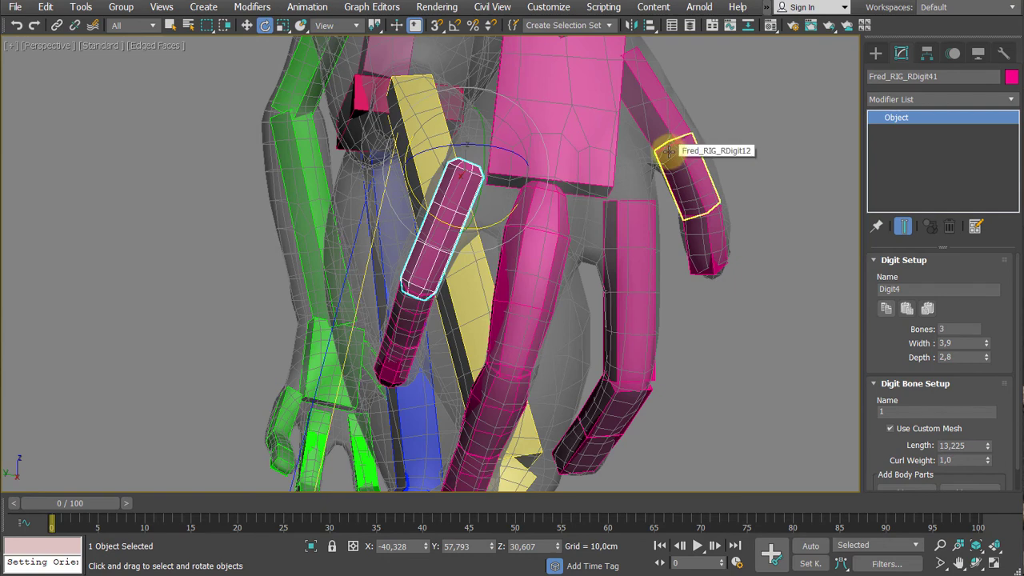
key("ctrl+z")
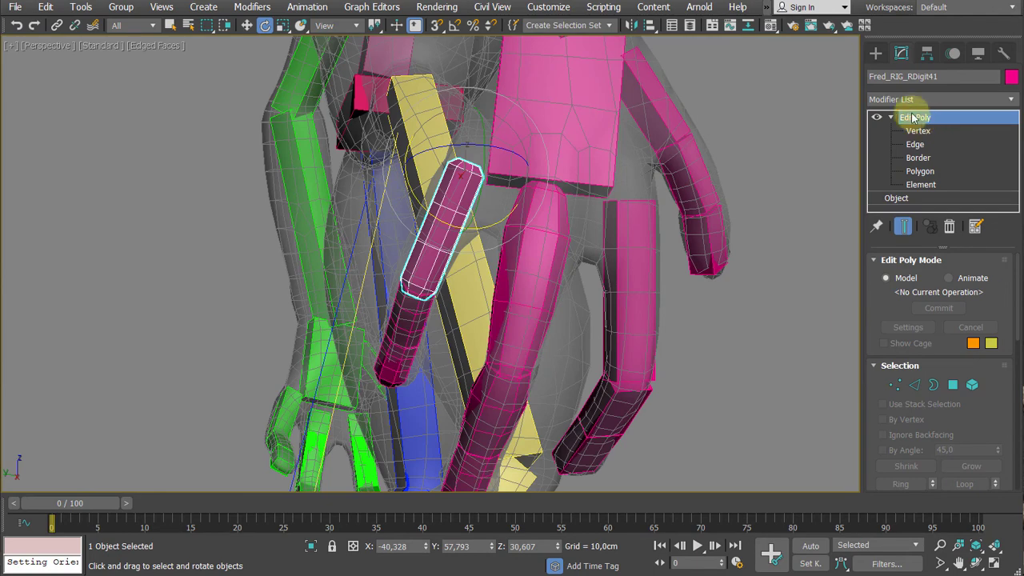
- Try converting the first Digit4 bone to an Editable Poly and undo the conversion
middle_click_drag(780, 147, 769, 156)
left_click(507, 264)
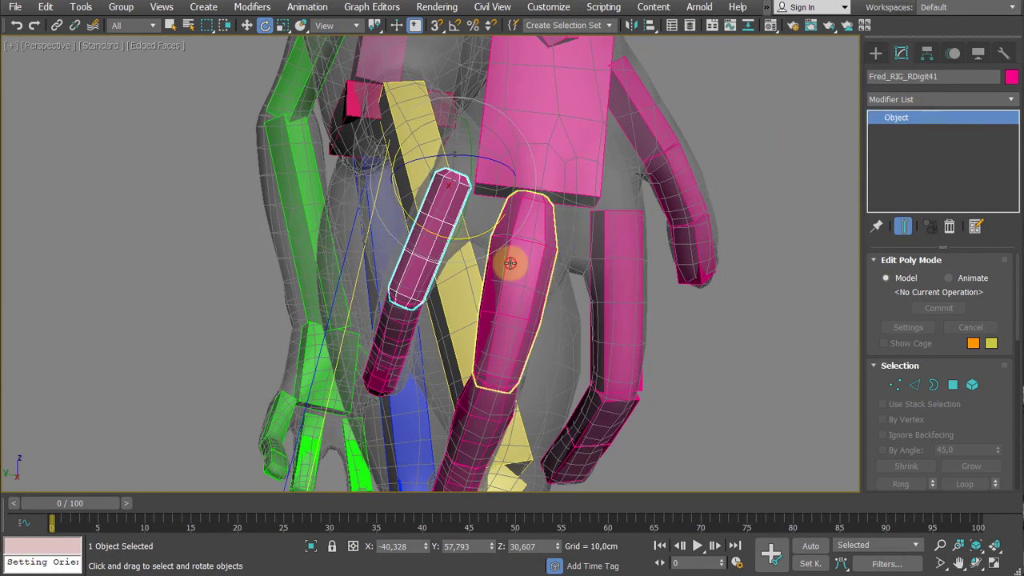
left_click(422, 253)
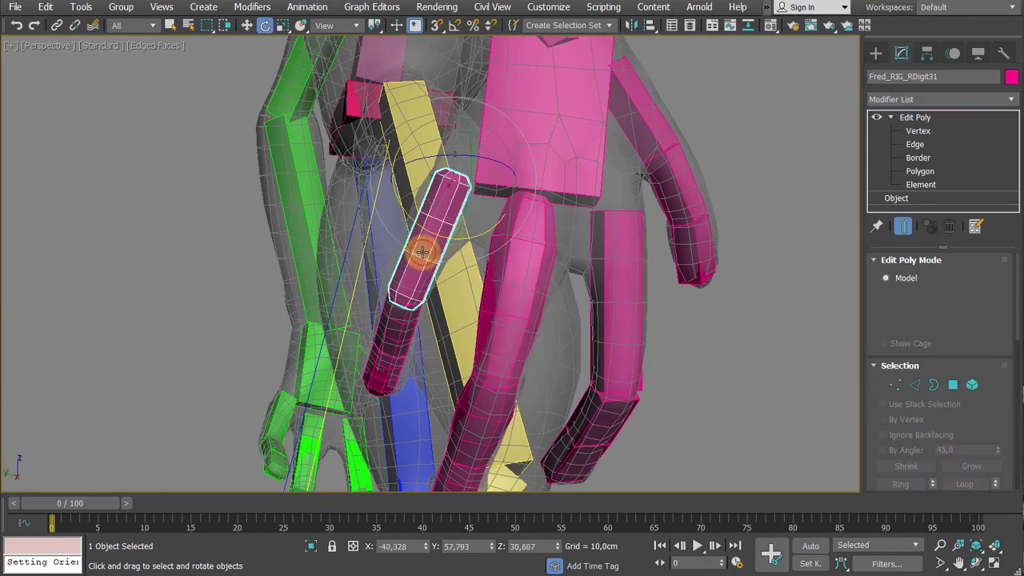
right_click(423, 253)
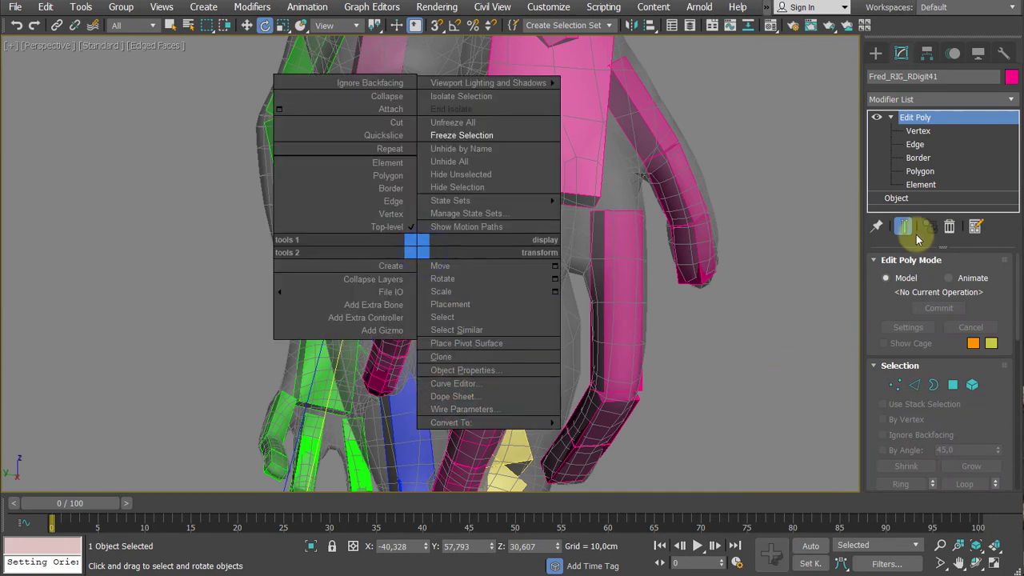
mouse_move(490, 423)
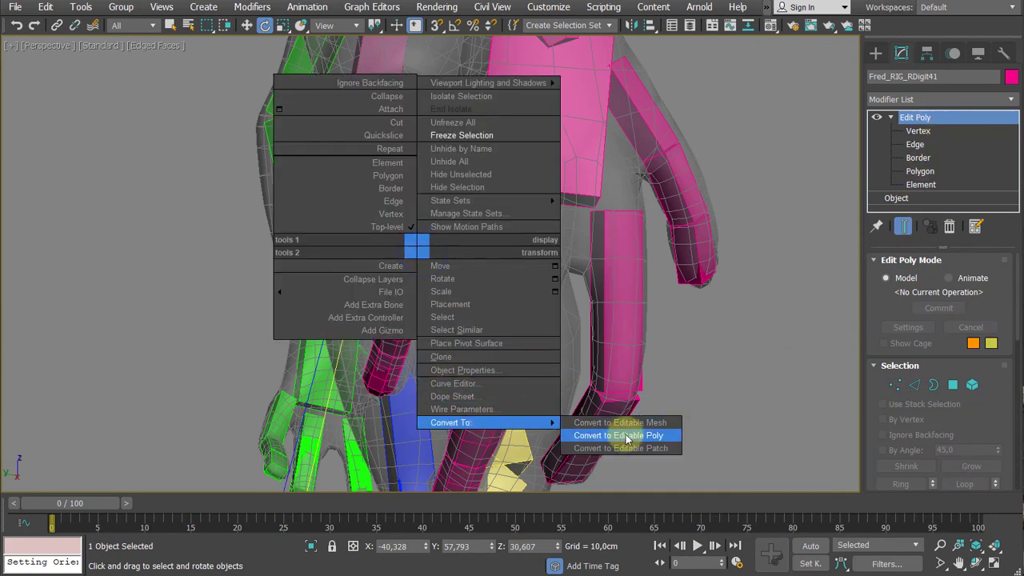
left_click(620, 435)
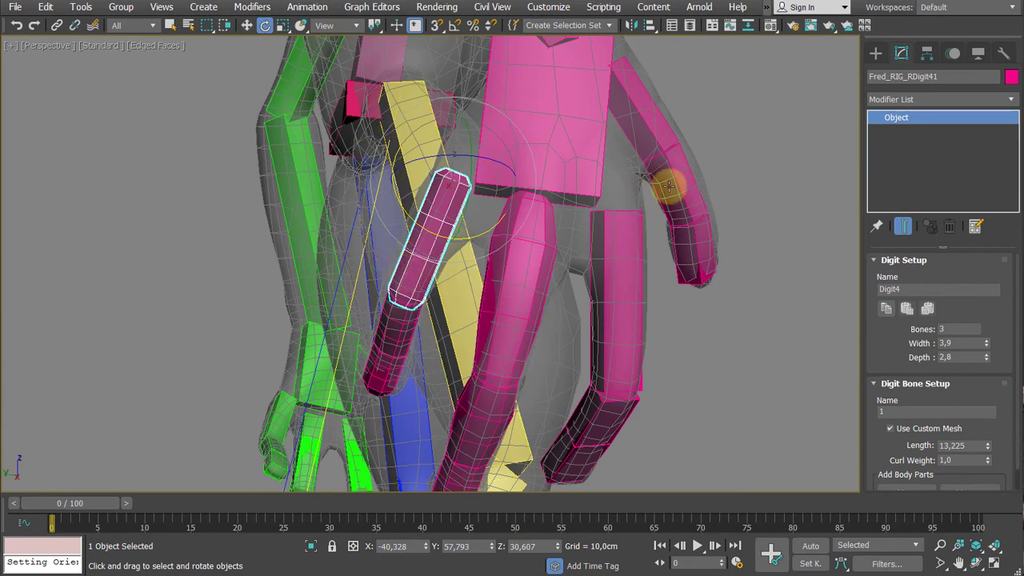
key("ctrl+z")
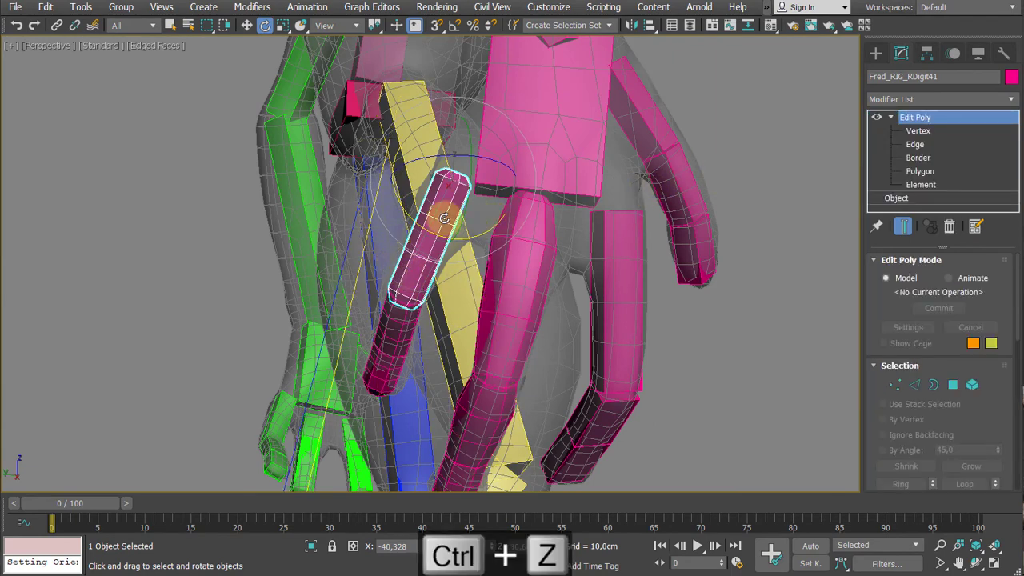
- Convert the first Digit4 bone to an Editable Poly so its Edit Poly modifier collapses into the bone
right_click(440, 214)
mouse_move(507, 395)
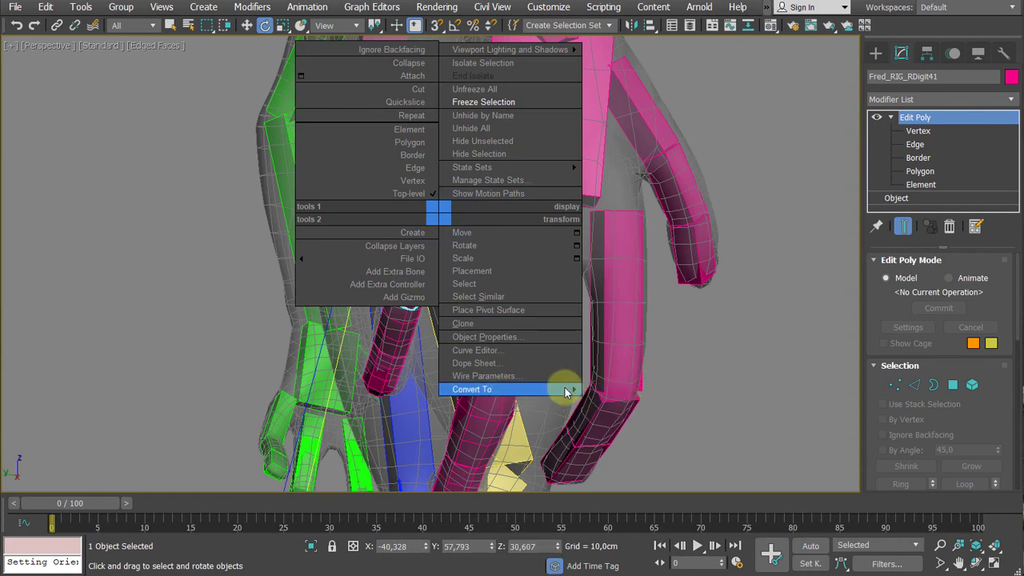
left_click(606, 402)
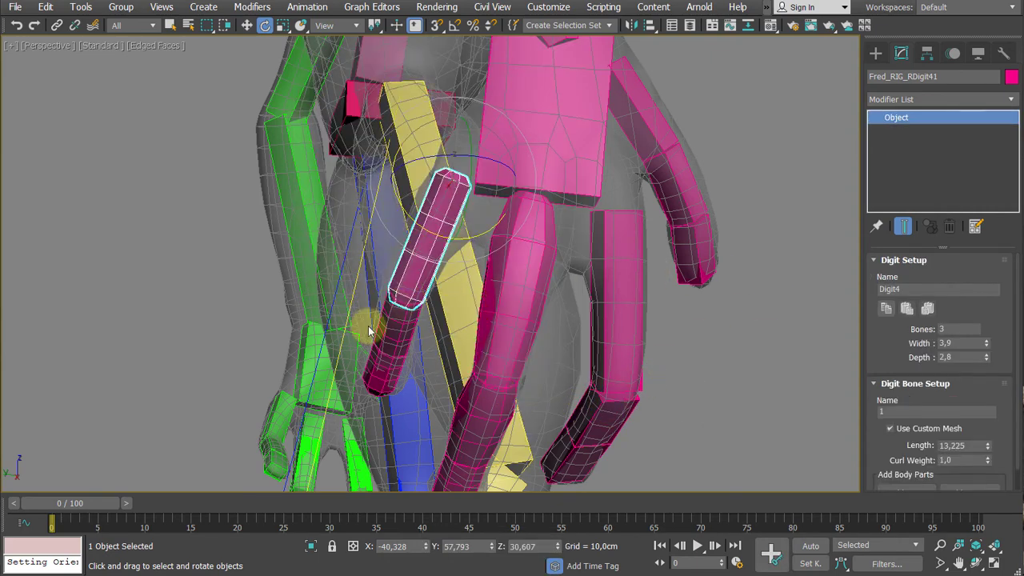
- Convert the second Digit4 bone of the right hand to an Editable Poly
left_click(388, 343)
middle_click_drag(497, 301, 556, 212)
scroll(552, 311, "down", 2)
middle_click_drag(548, 324, 492, 368, "alt")
left_click(493, 369)
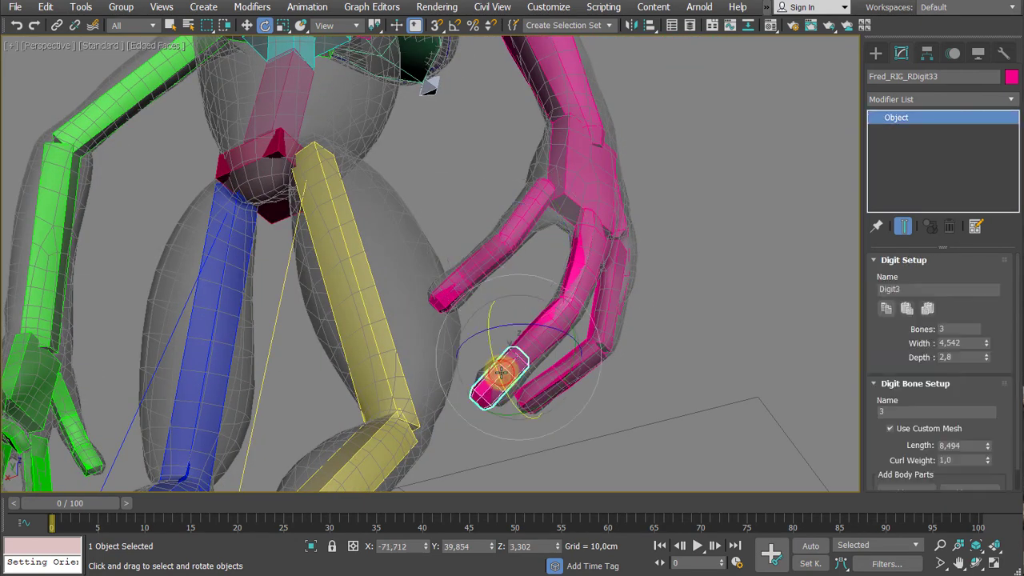
right_click(494, 254)
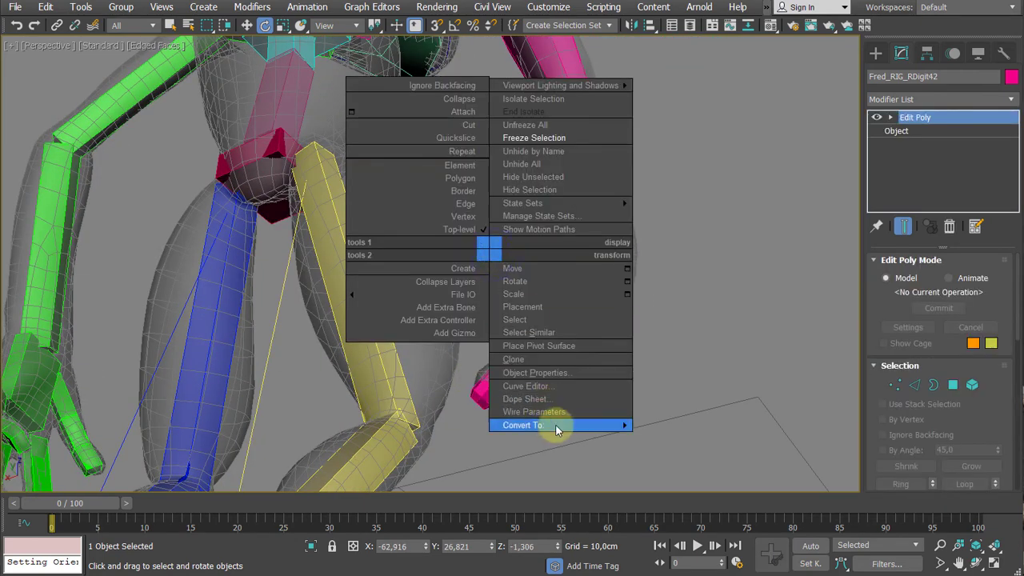
mouse_move(555, 425)
left_click(690, 432)
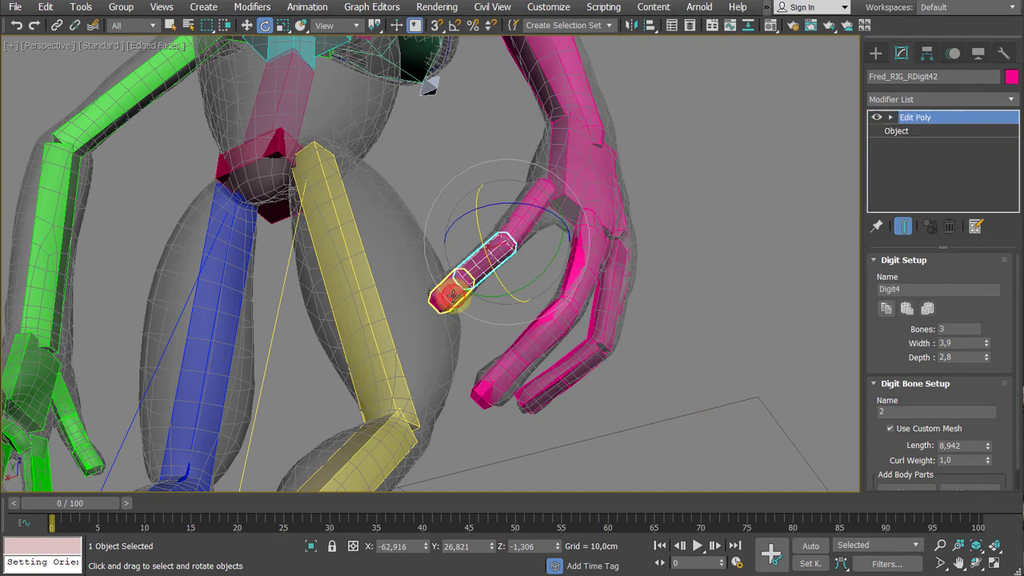
- Convert the third Digit4 bone at the fingertip to an Editable Poly
right_click(448, 291)
mouse_move(514, 472)
left_click(644, 480)
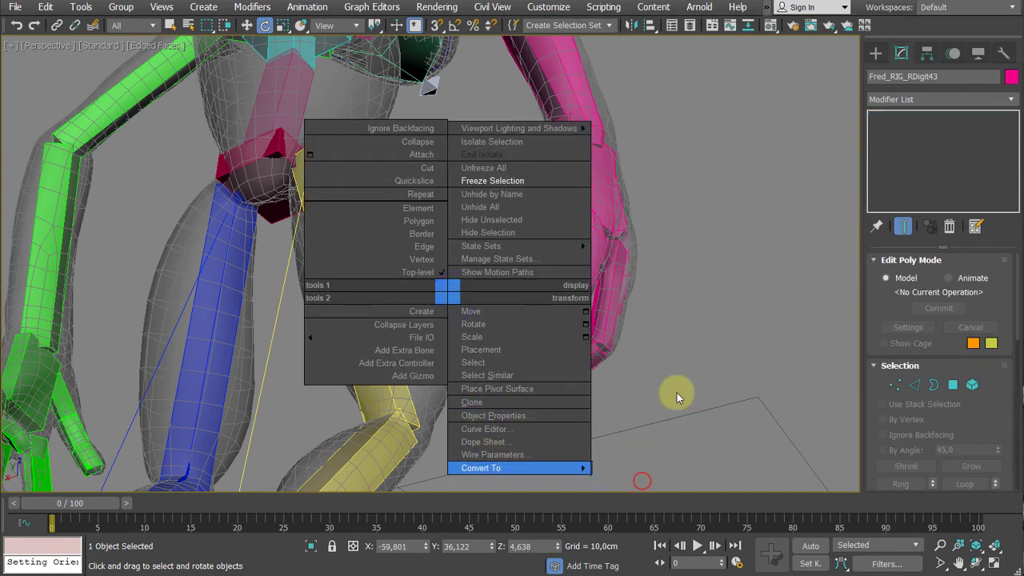
- Convert the right forearm bone to an Editable Poly to collapse its Edit Poly modifier
middle_click_drag(700, 385, 612, 479, "alt")
scroll(754, 344, "down", 3)
left_click(536, 277)
right_click(535, 276)
mouse_move(620, 448)
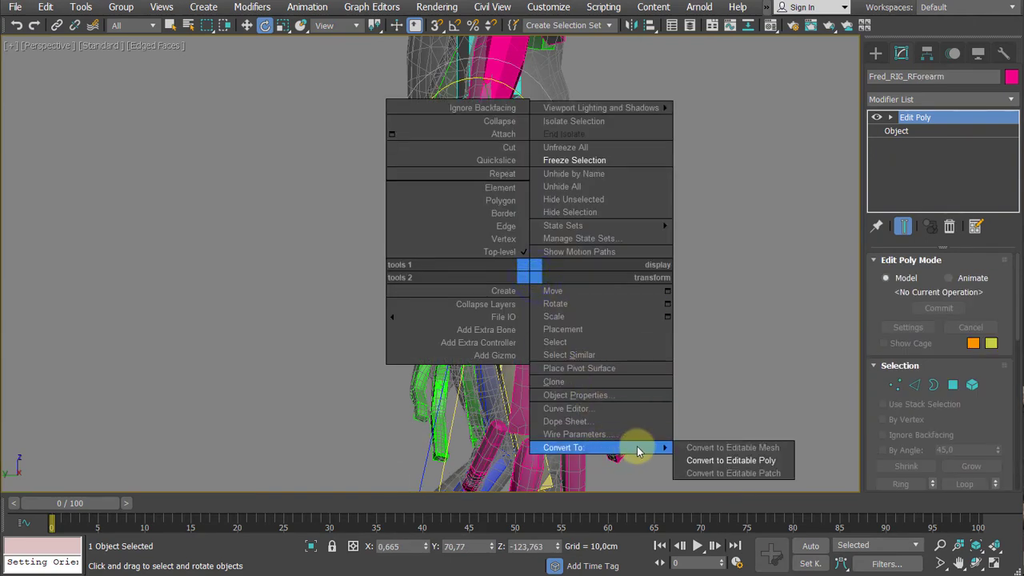
left_click(721, 458)
- Convert the right upper arm bone to an Editable Poly to collapse its Edit Poly modifier
middle_click_drag(692, 202, 665, 372)
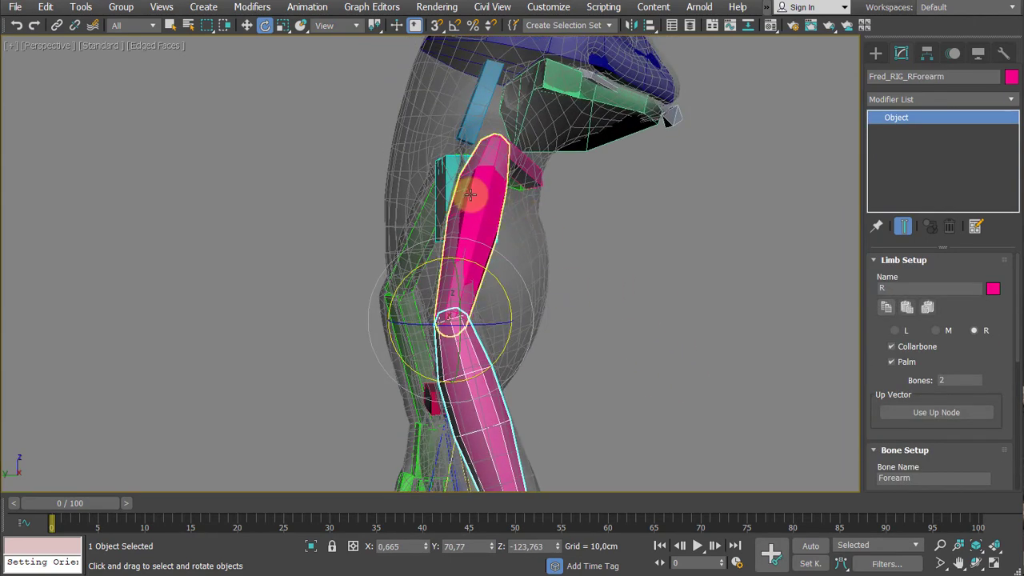
left_click(472, 194)
right_click(470, 196)
mouse_move(507, 368)
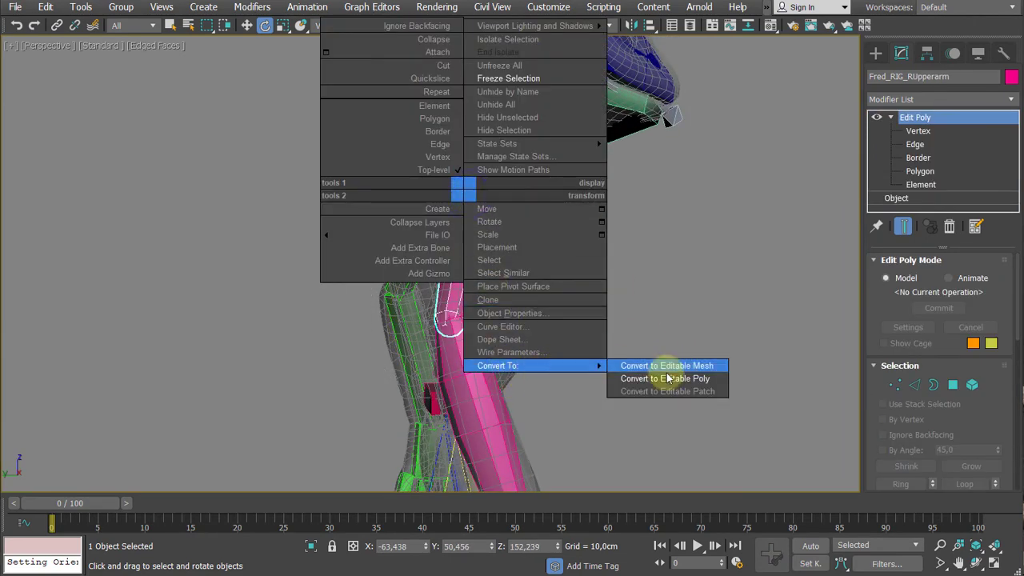
left_click(663, 377)
middle_click_drag(681, 343, 661, 334)
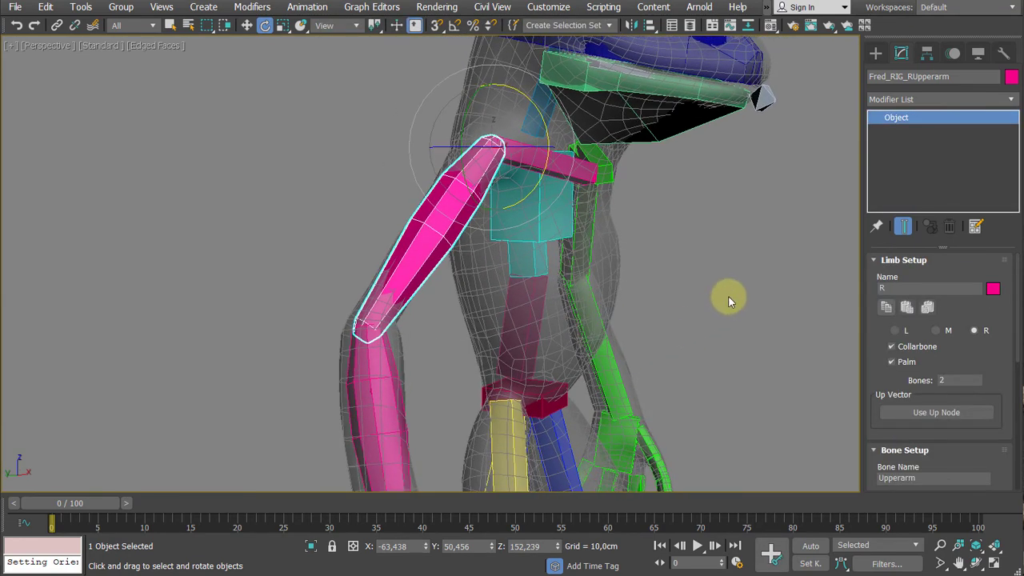
middle_click_drag(728, 297, 706, 276)
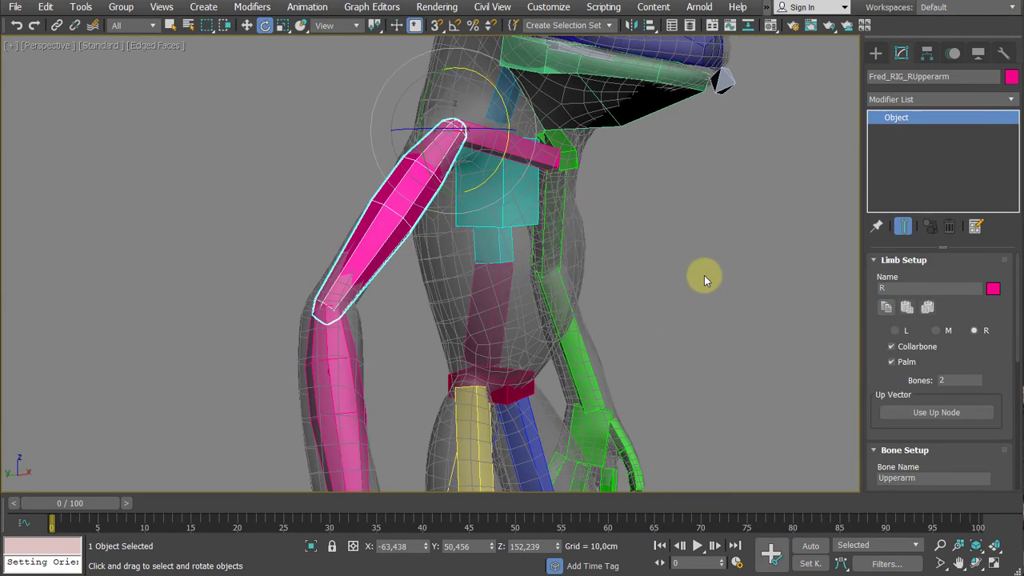
key("ctrl+alt+f")
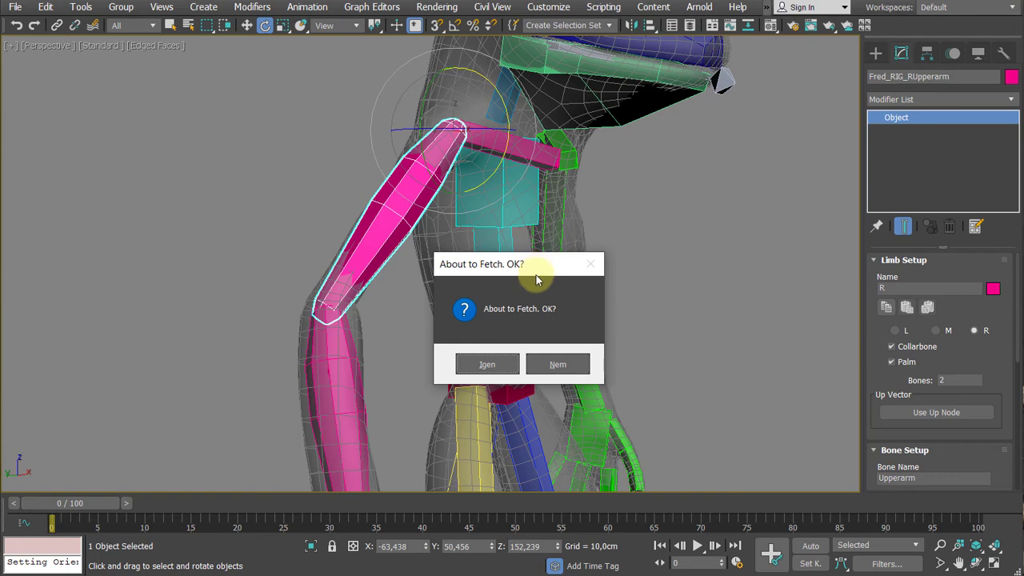
left_click_drag(489, 265, 454, 277)
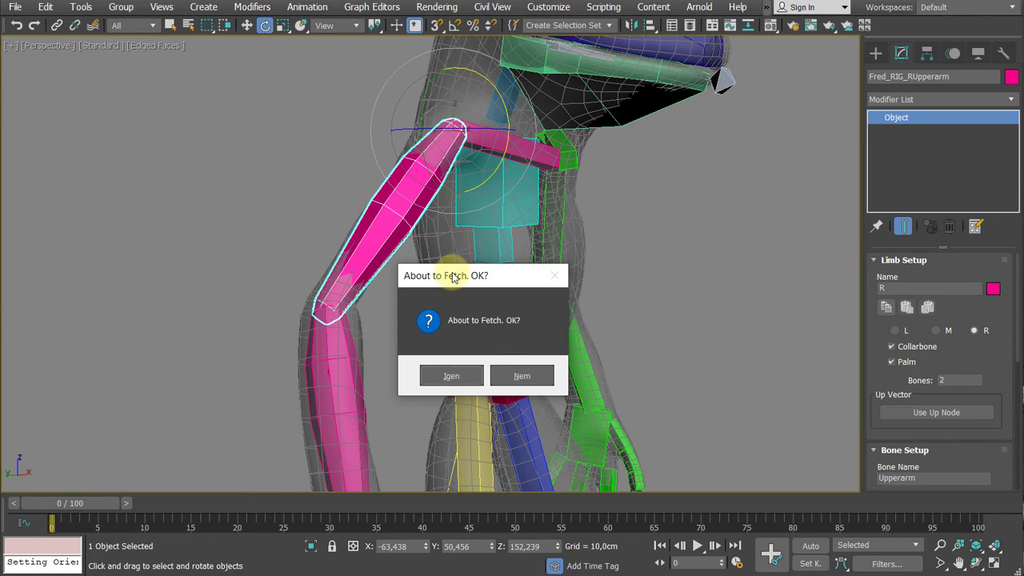
left_click(548, 374)
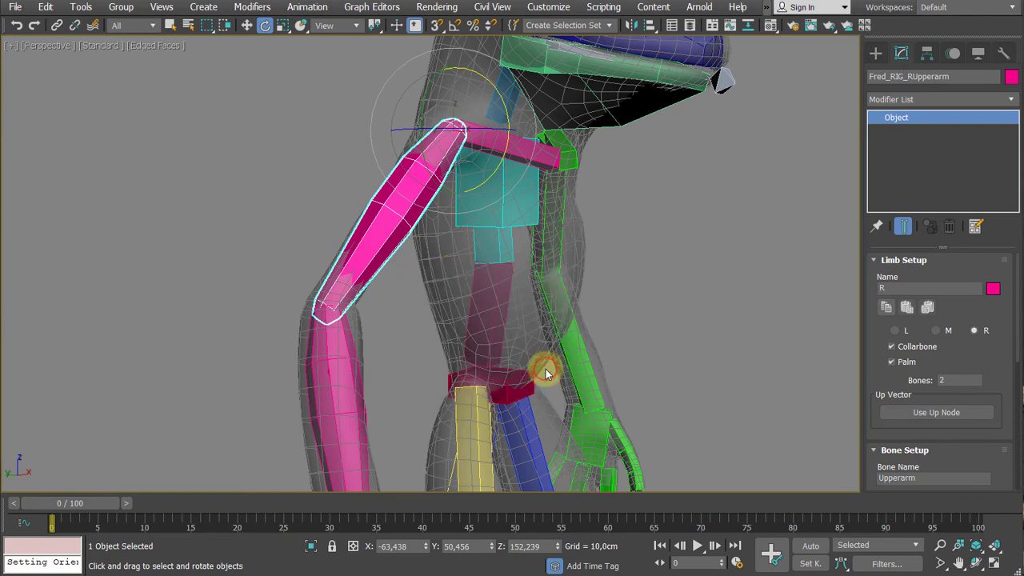
- Select the right collarbone and copy the limb settings of the whole right arm from its Limb Setup
middle_click_drag(707, 277, 672, 255, "alt")
scroll(680, 271, "down", 3)
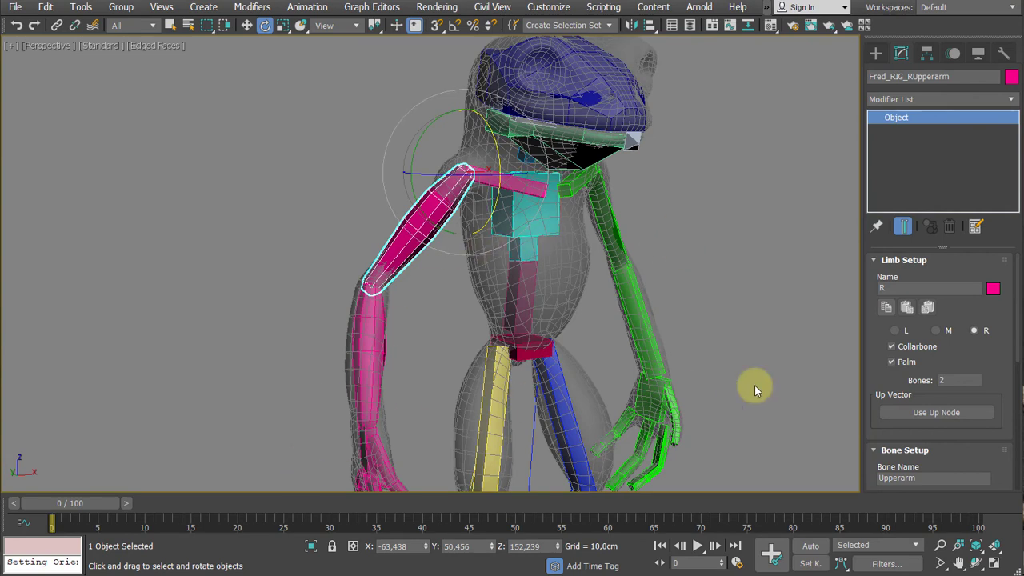
left_click(537, 192)
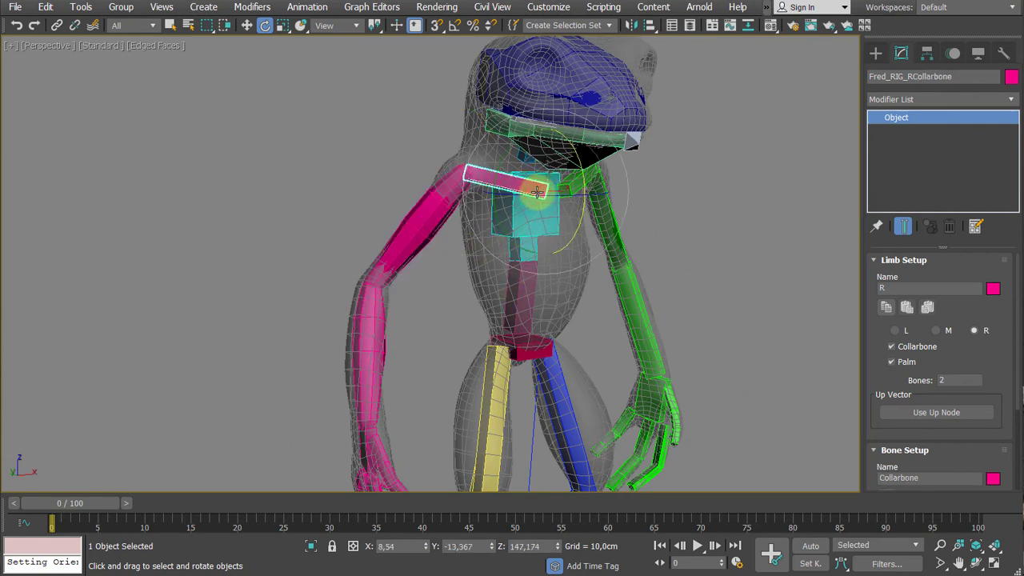
double_click(538, 192)
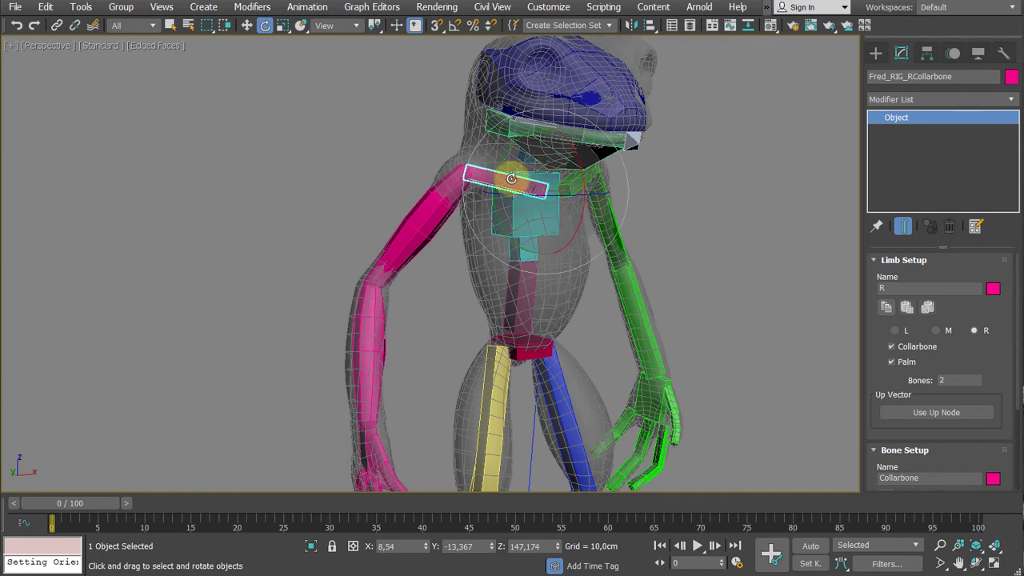
left_click(349, 160)
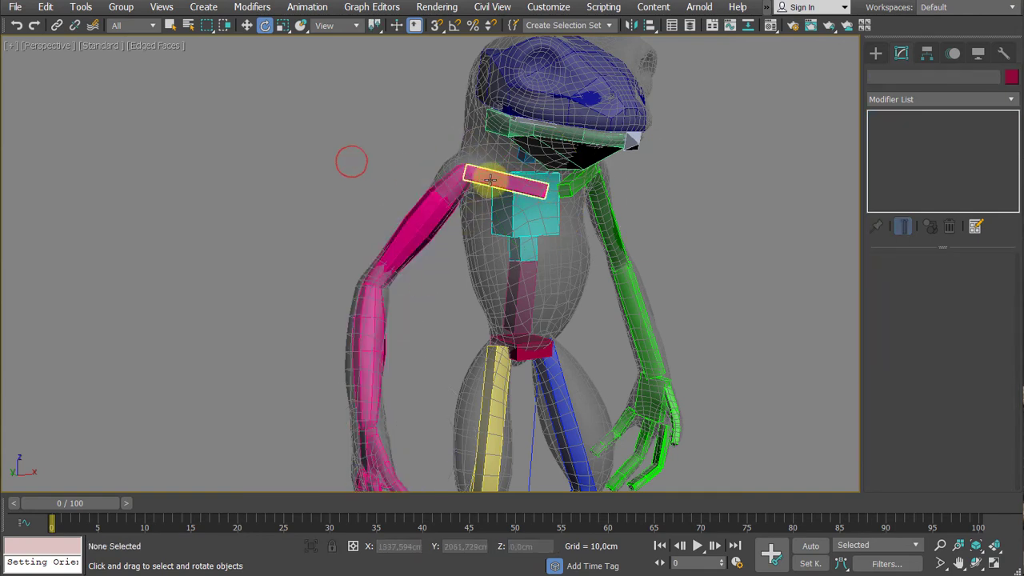
left_click(490, 179)
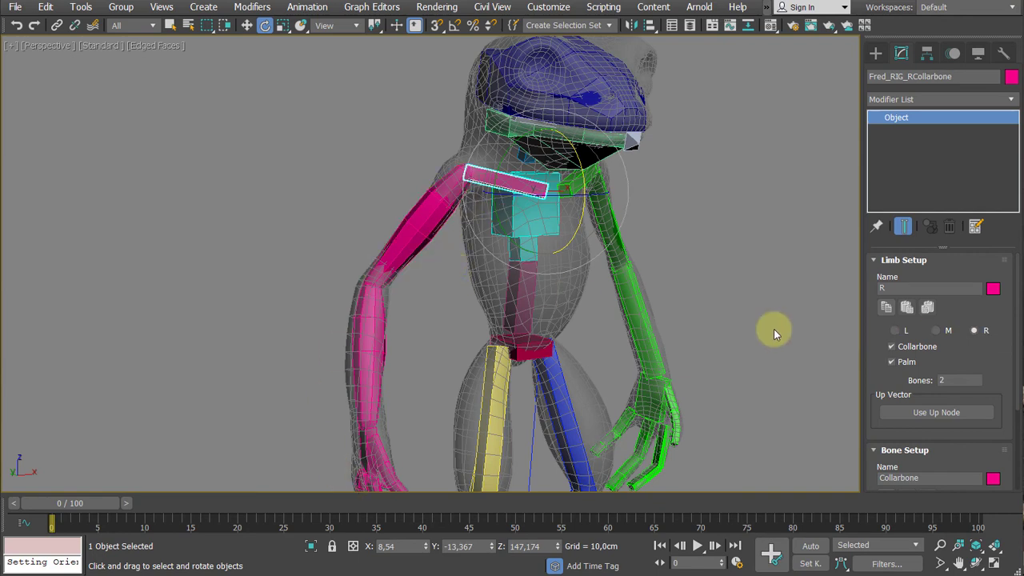
left_click_drag(877, 422, 884, 401)
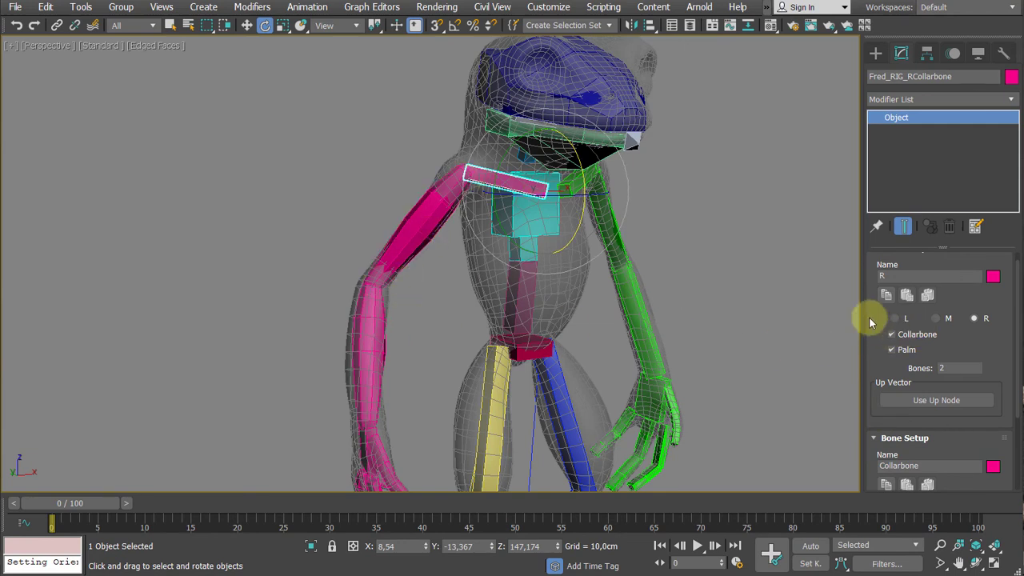
left_click_drag(870, 320, 874, 384)
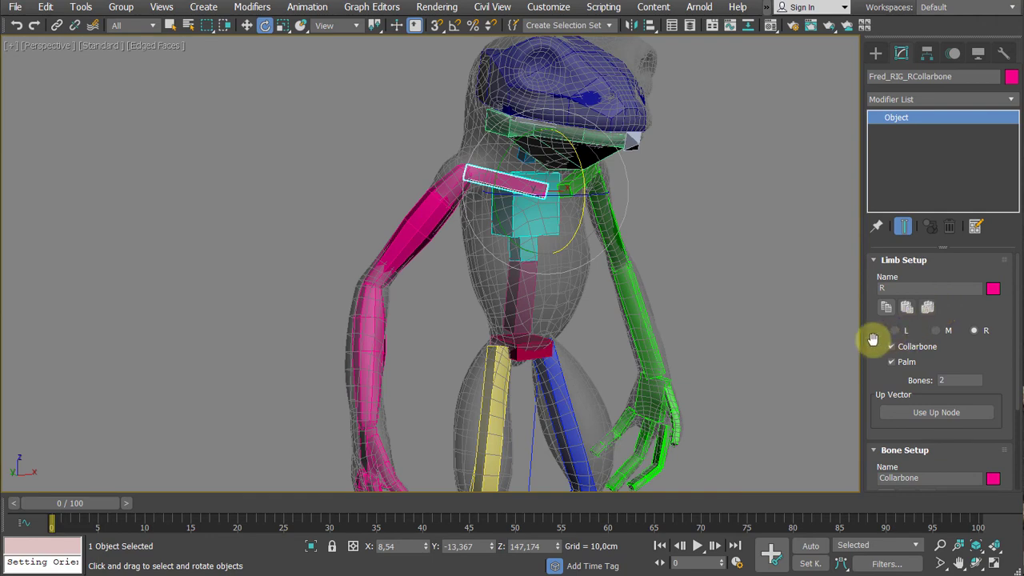
left_click_drag(870, 338, 873, 231)
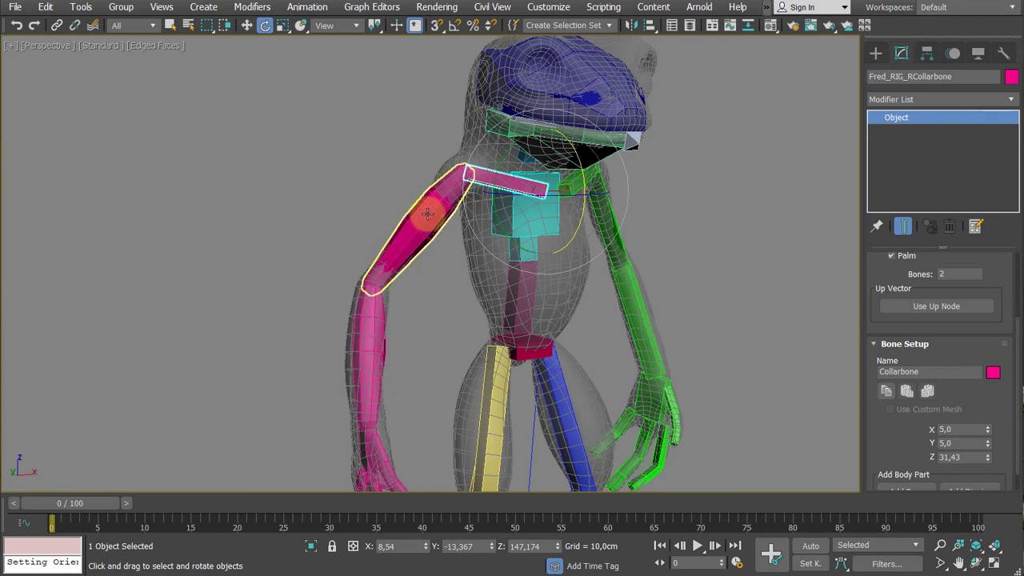
left_click_drag(882, 280, 876, 450)
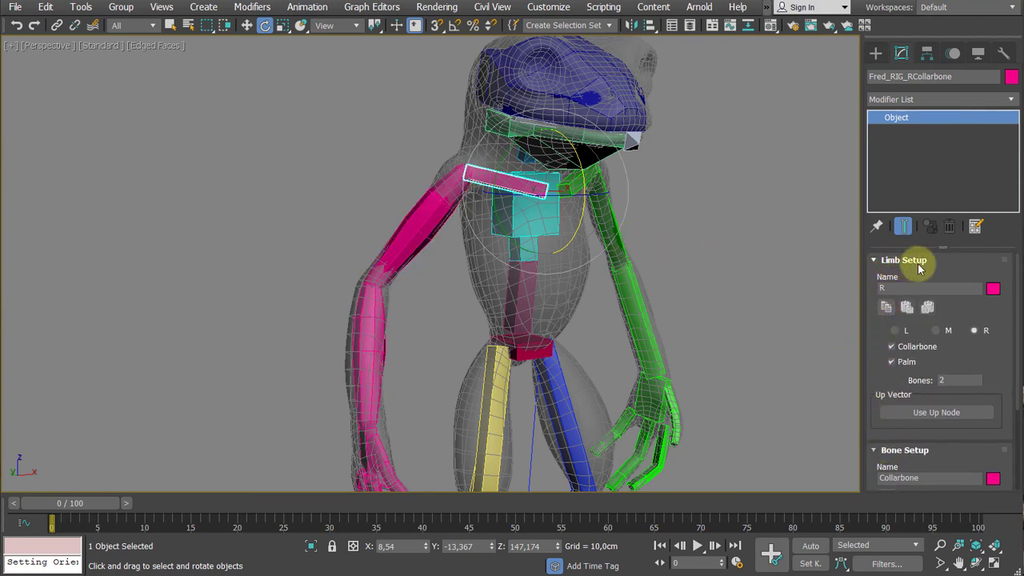
left_click(883, 310)
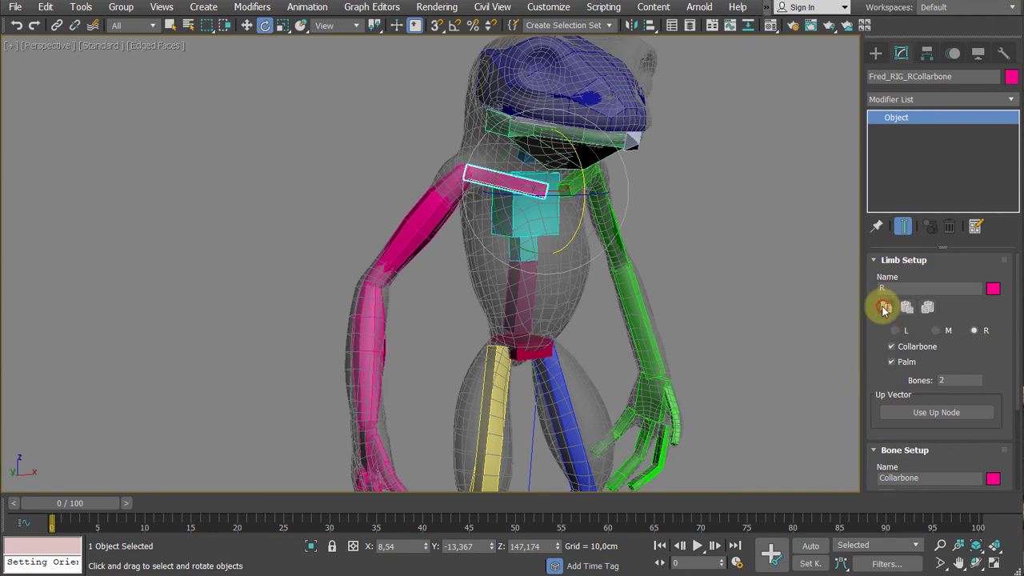
- Paste and mirror the copied limb settings onto the left arm through the left collarbone's Limb Setup
left_click(702, 215)
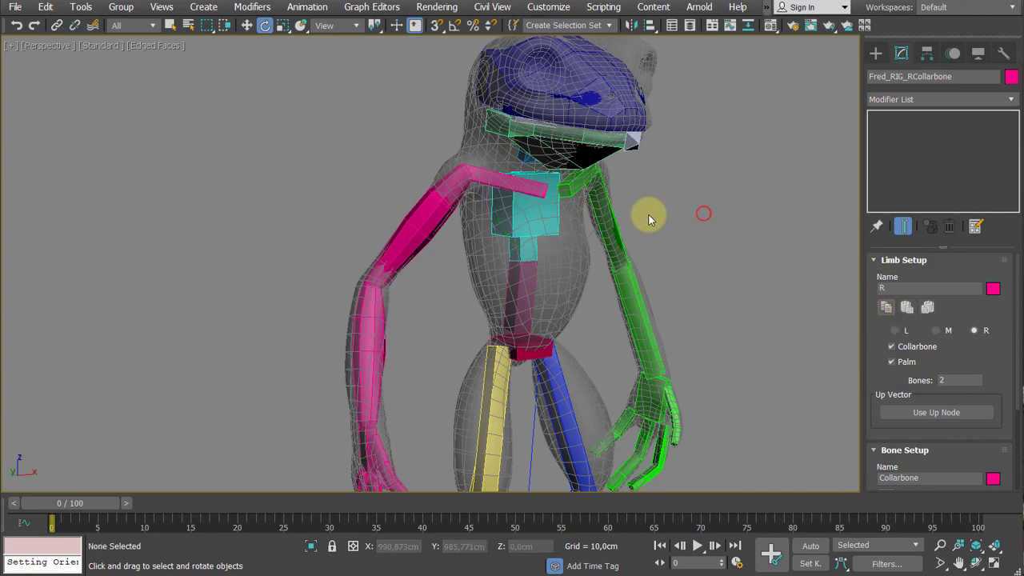
left_click(571, 189)
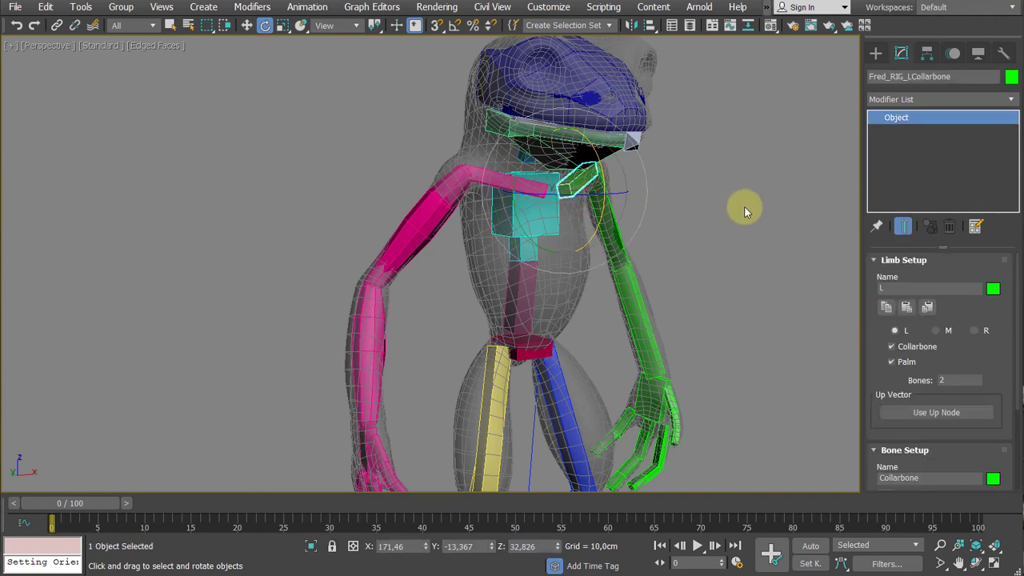
left_click(926, 308)
- Compare the mirrored left arm bones with the right arm around the frog, hiding the character mesh temporarily and showing it again
middle_click_drag(713, 283, 667, 242)
scroll(669, 243, "up", 4)
middle_click_drag(688, 185, 714, 225)
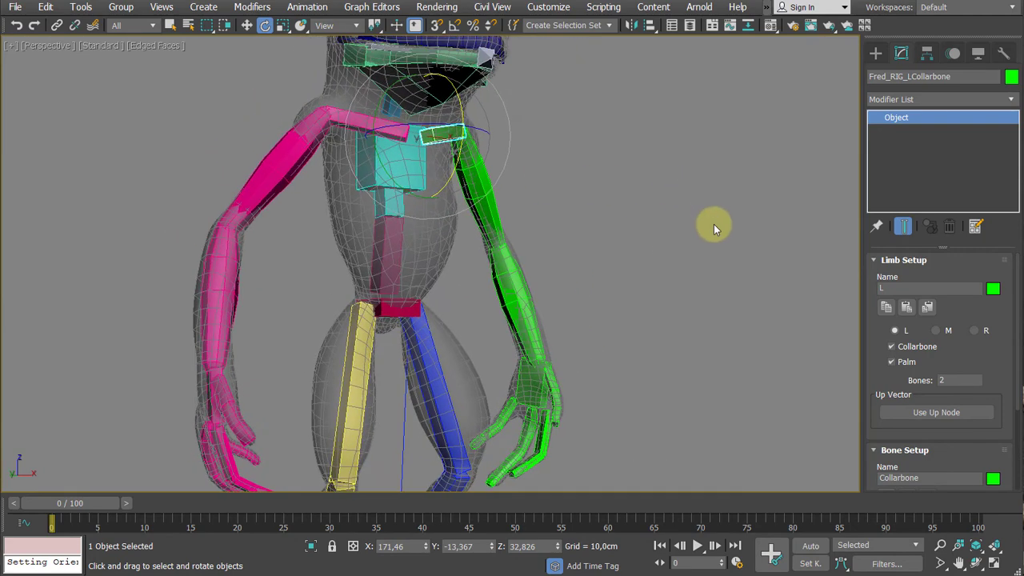
scroll(450, 265, "down", 5)
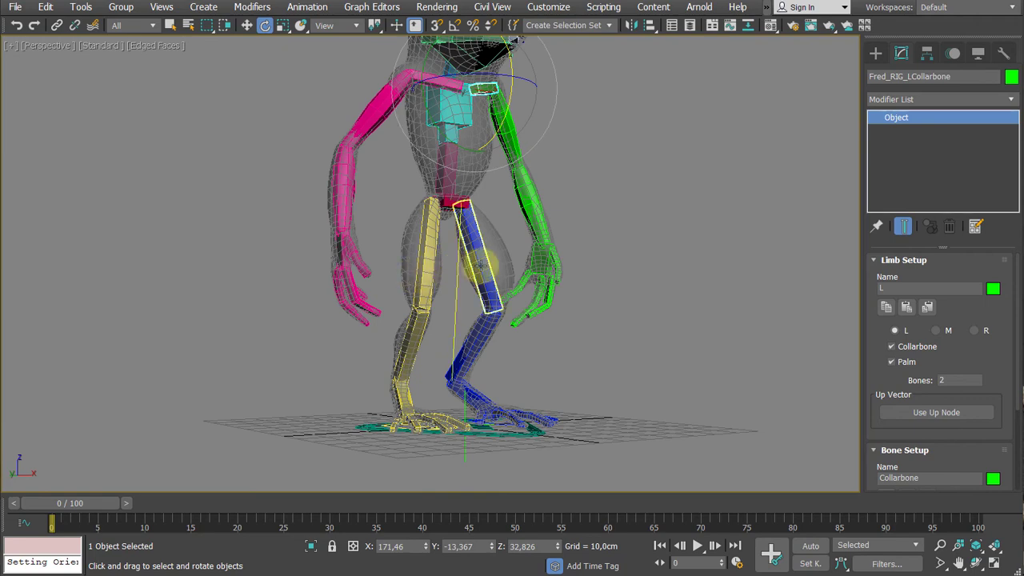
middle_click_drag(593, 189, 625, 241)
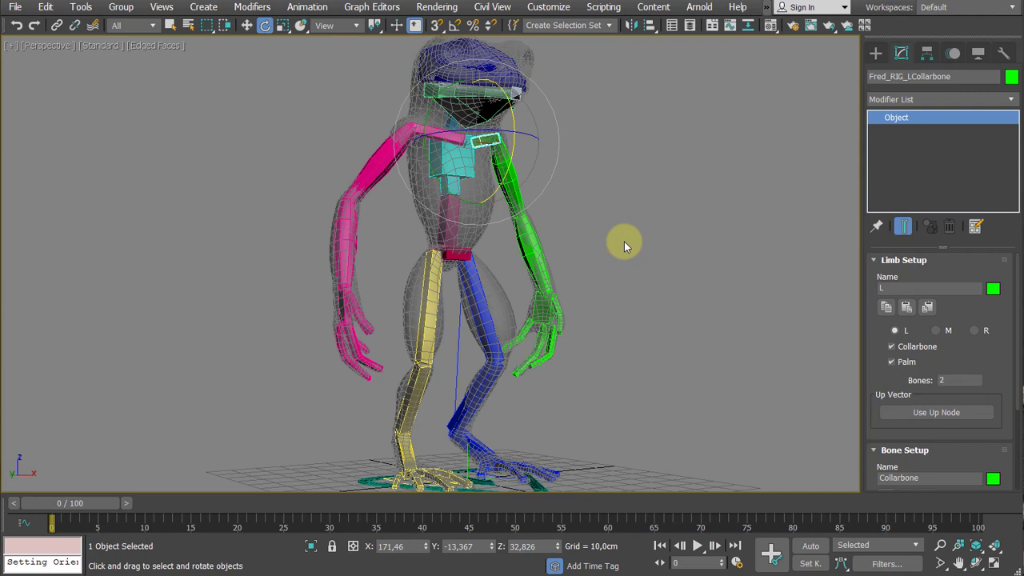
key("shift+g")
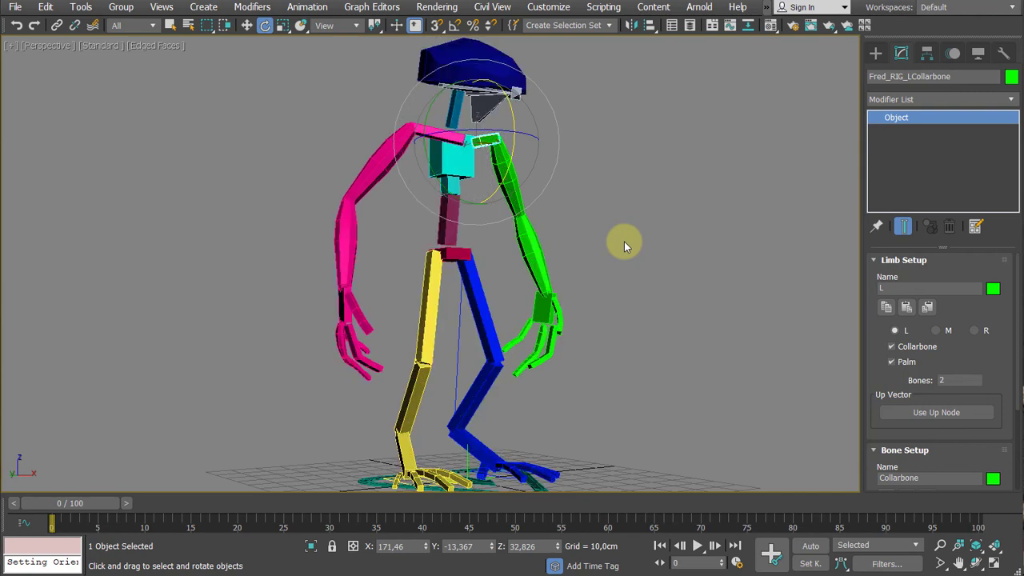
key("shift+g")
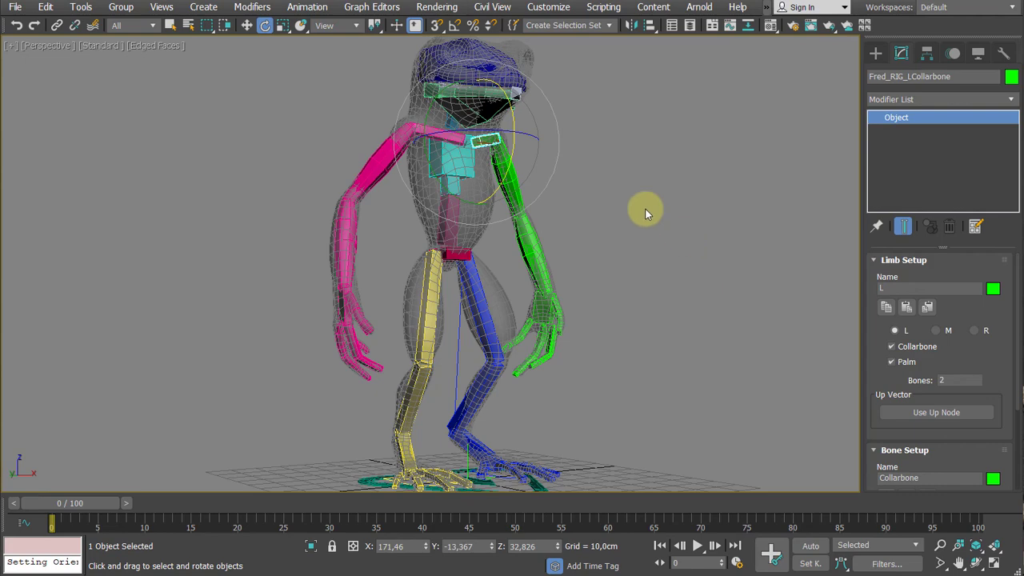
middle_click_drag(647, 211, 661, 260)
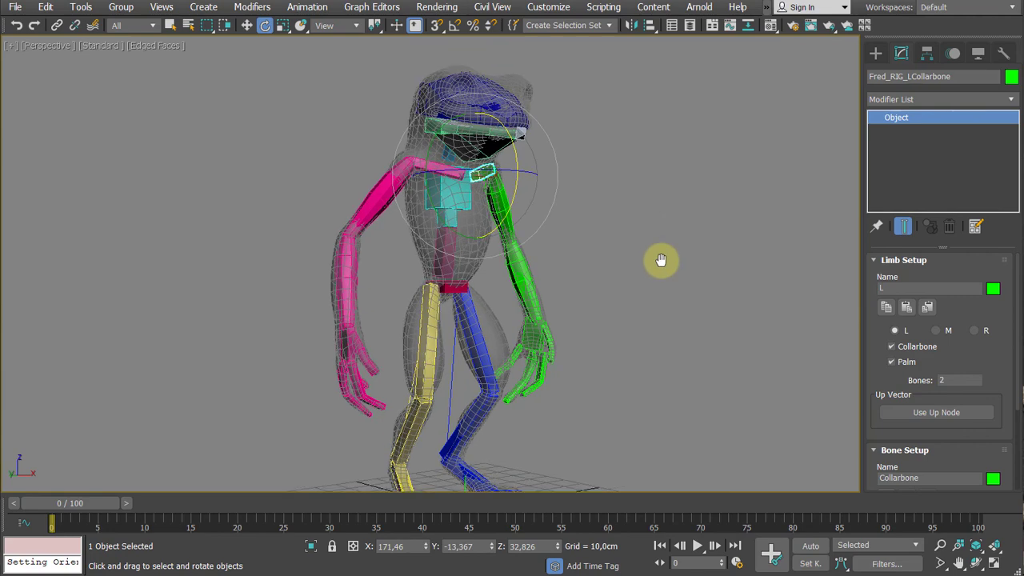